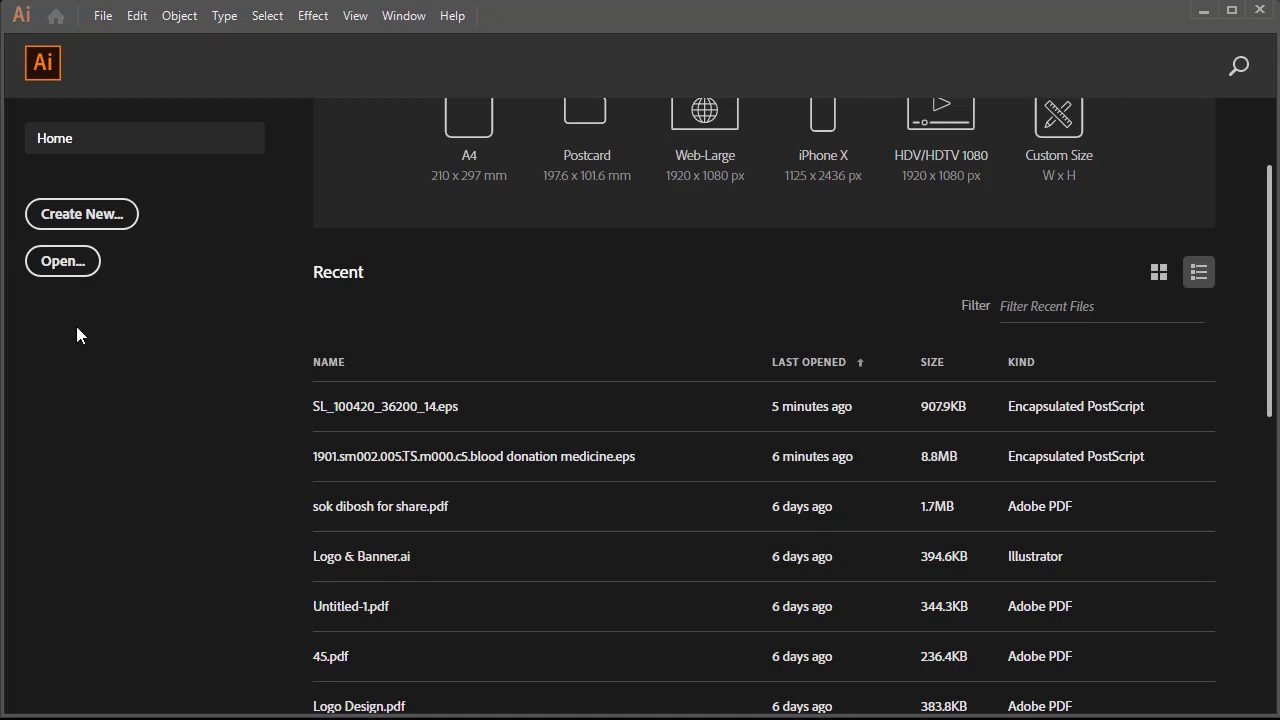
Create a new document in inches, 14 in wide by 19 in high.
click(79, 223)
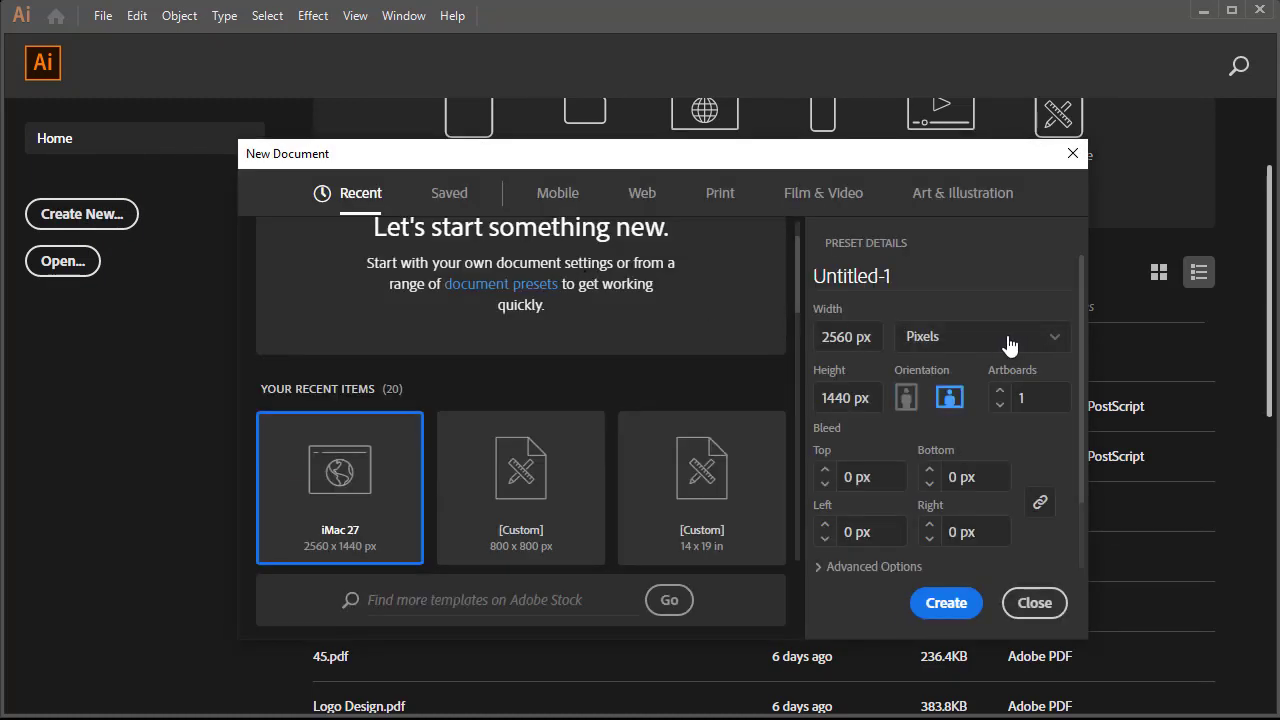
click(1038, 338)
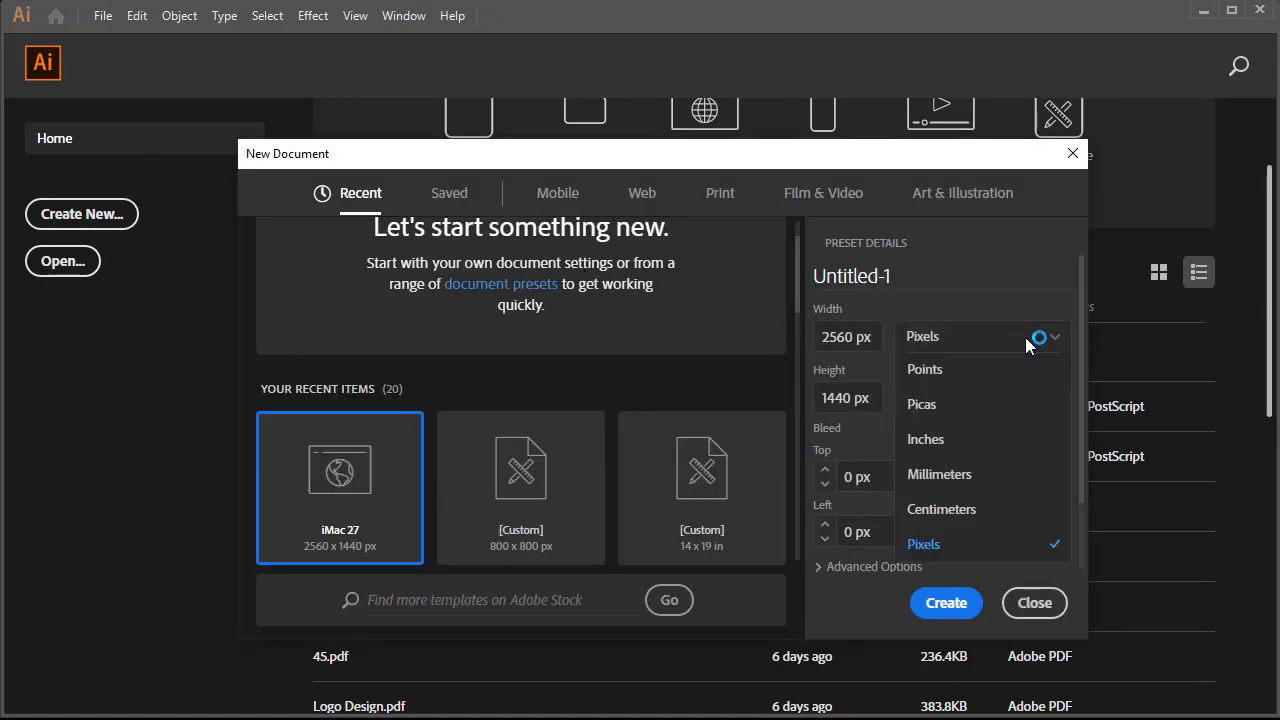
click(928, 441)
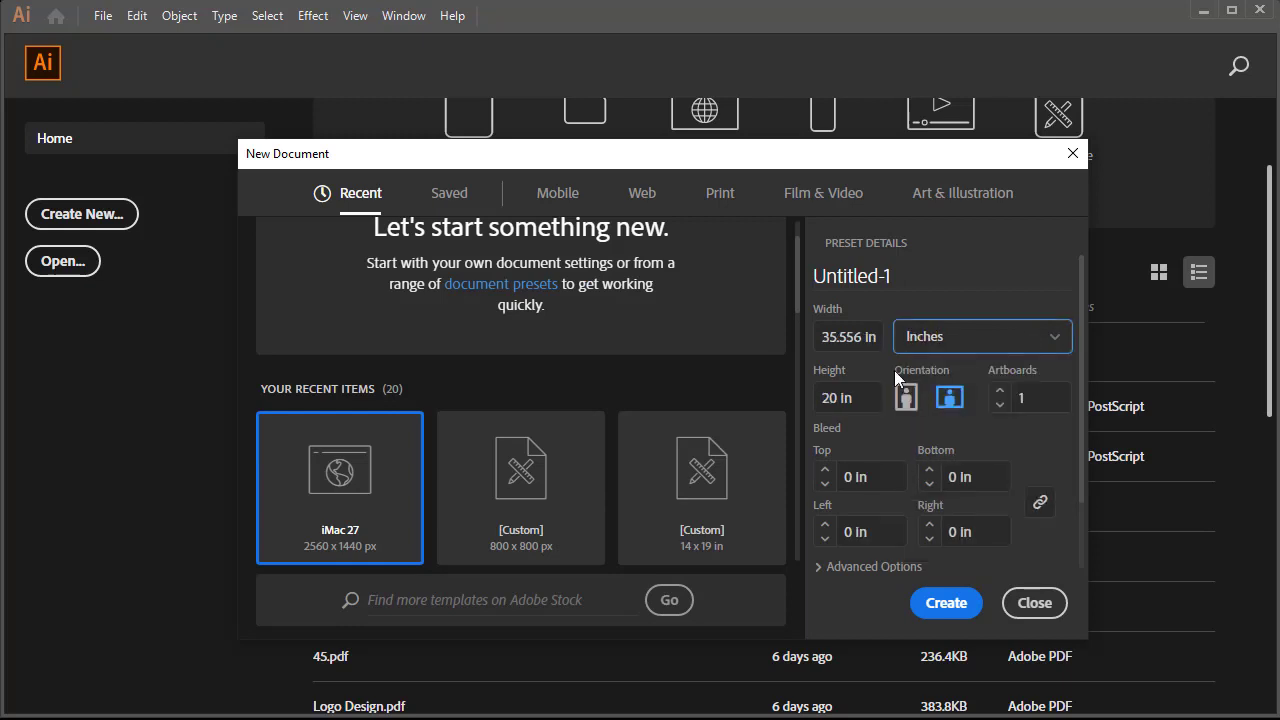
click(880, 337)
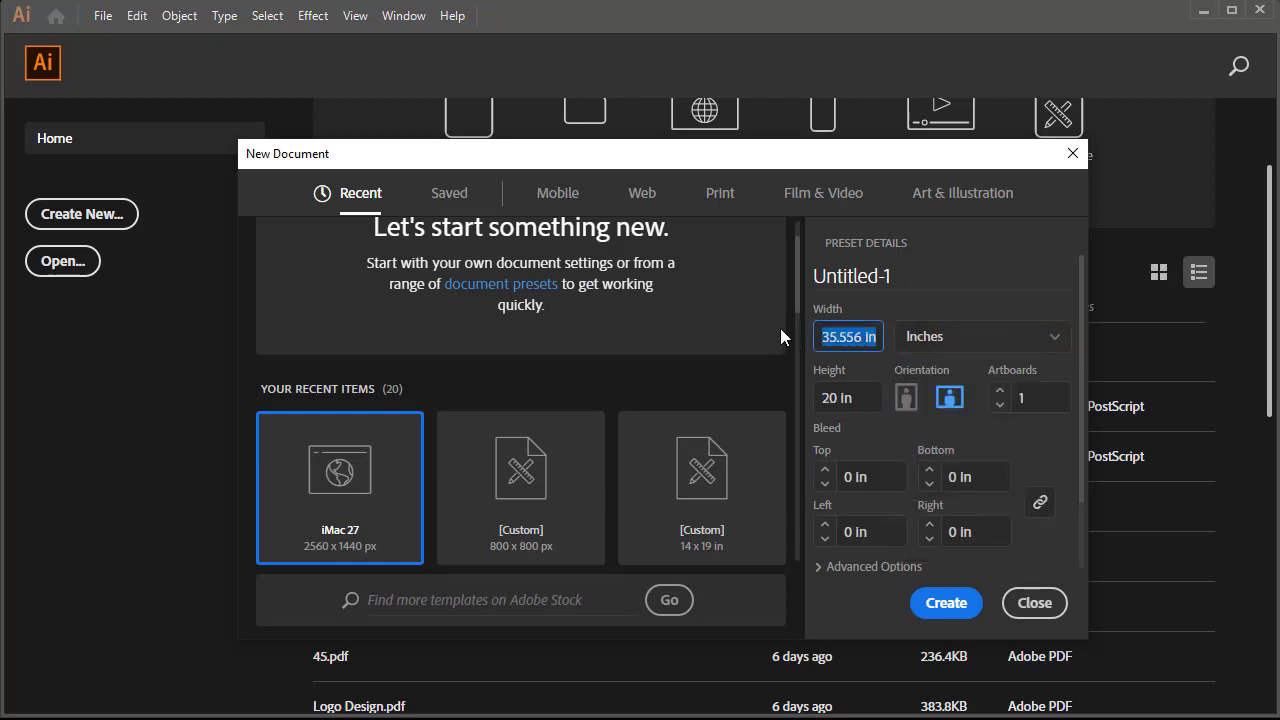
text(14)
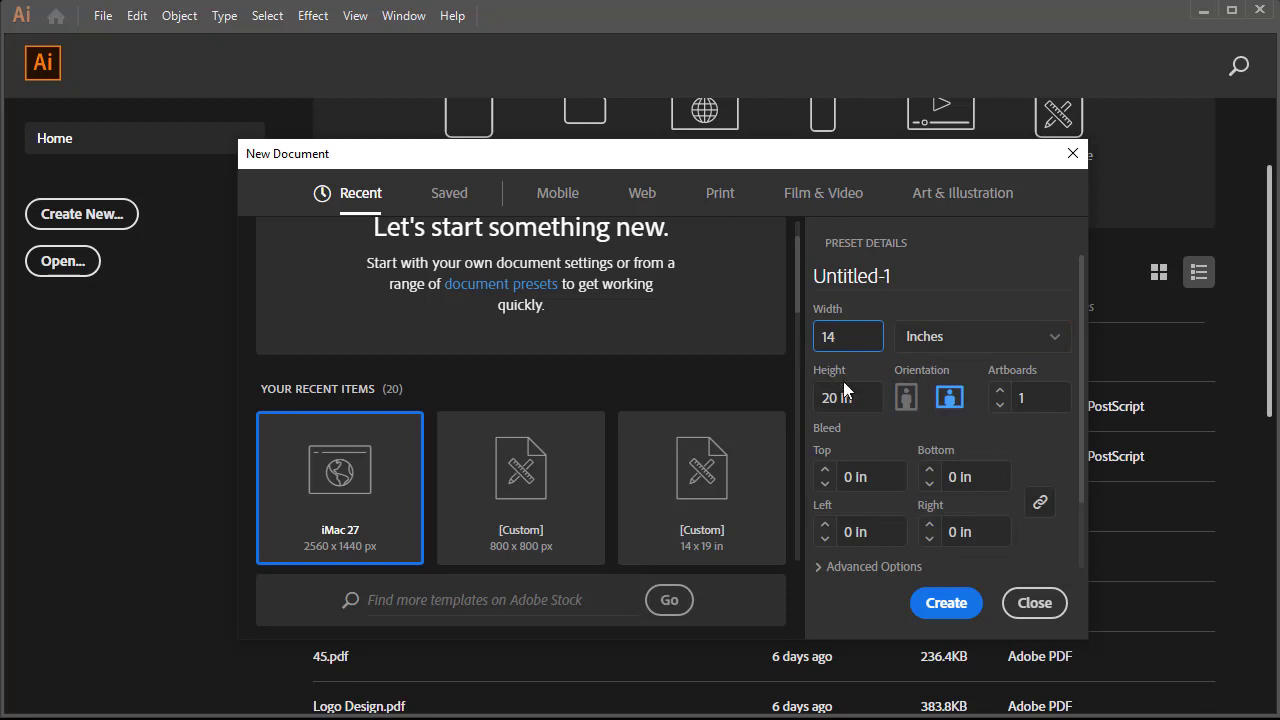
click(856, 397)
text(19)
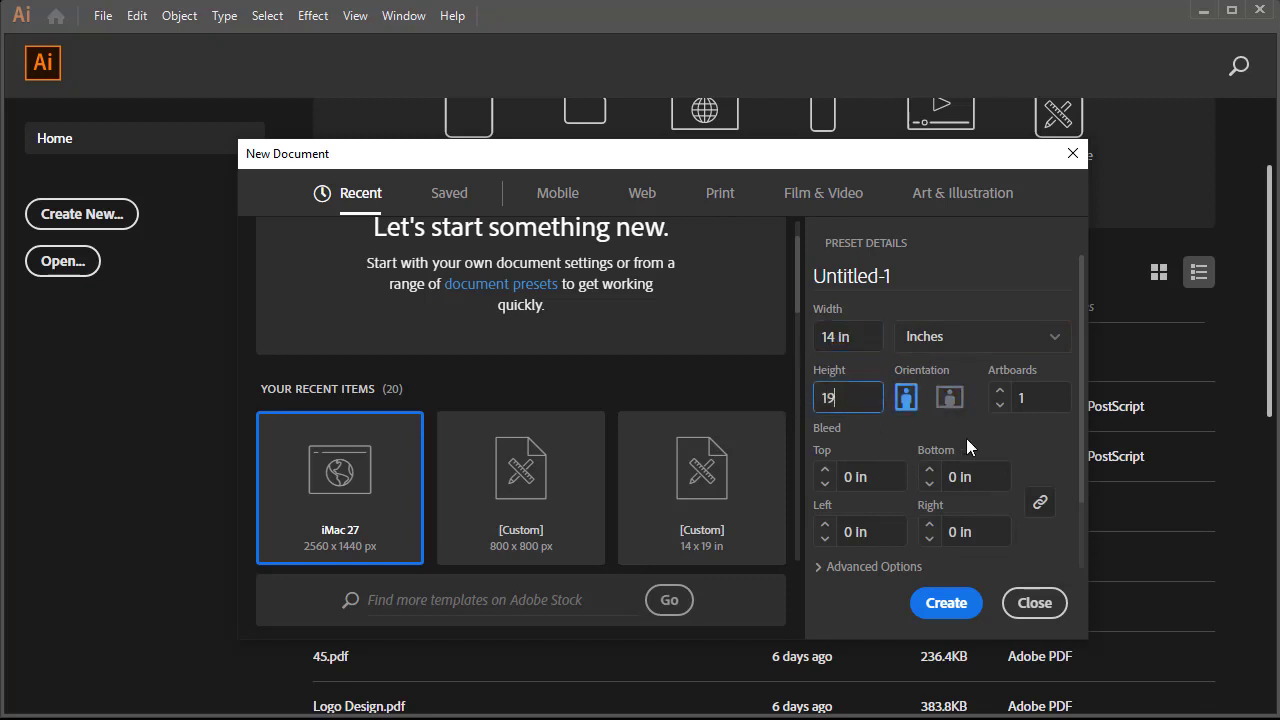
click(949, 604)
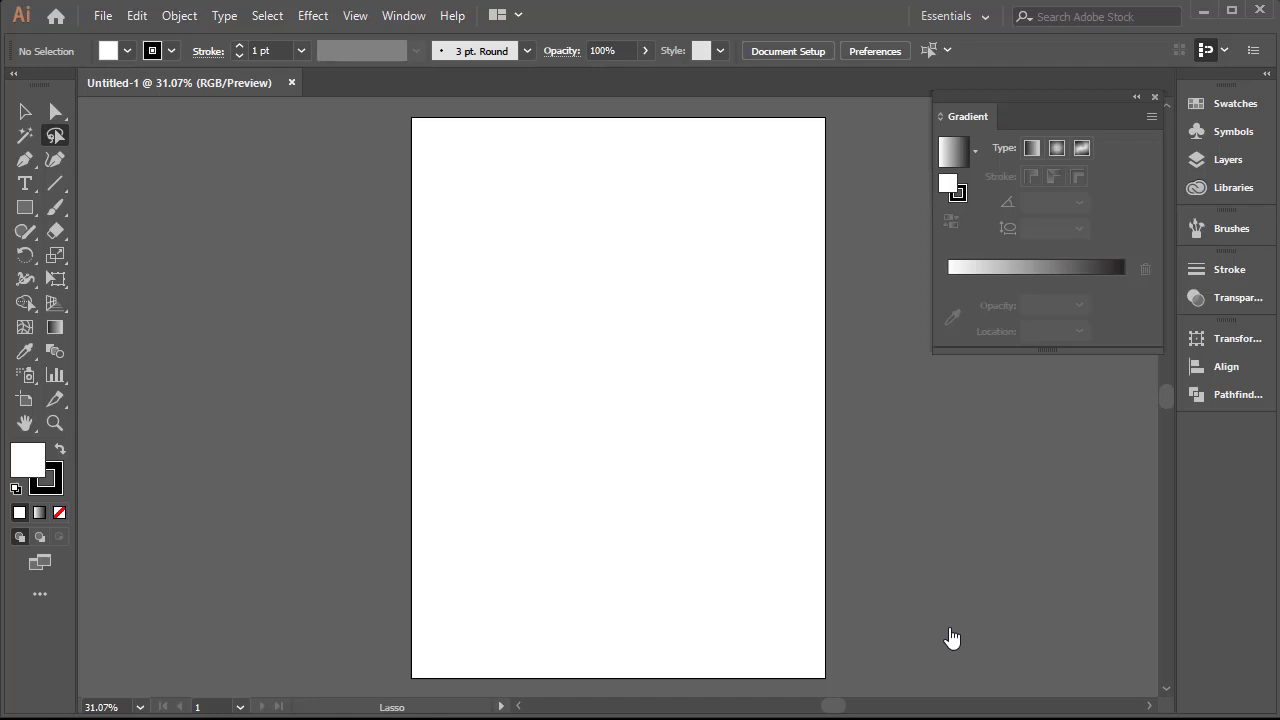
Draw an artboard-sized rectangle with no stroke and a white-to-black gradient fill.
click(22, 210)
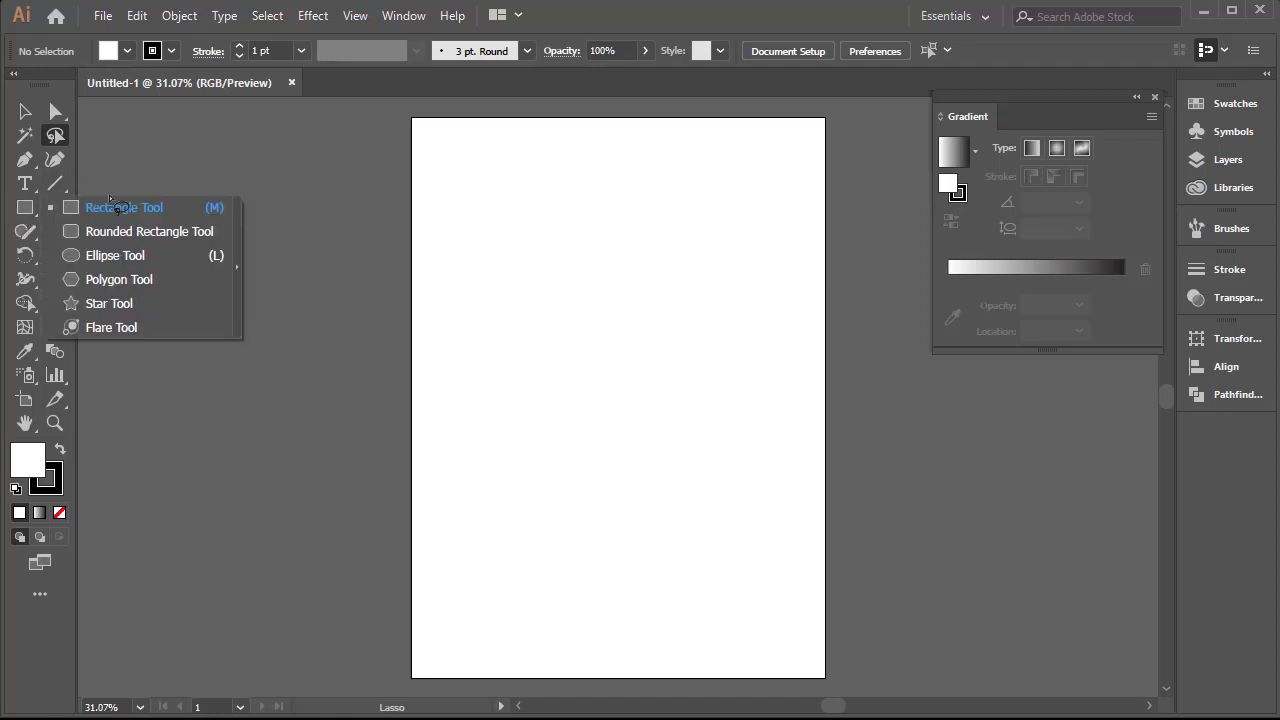
click(115, 207)
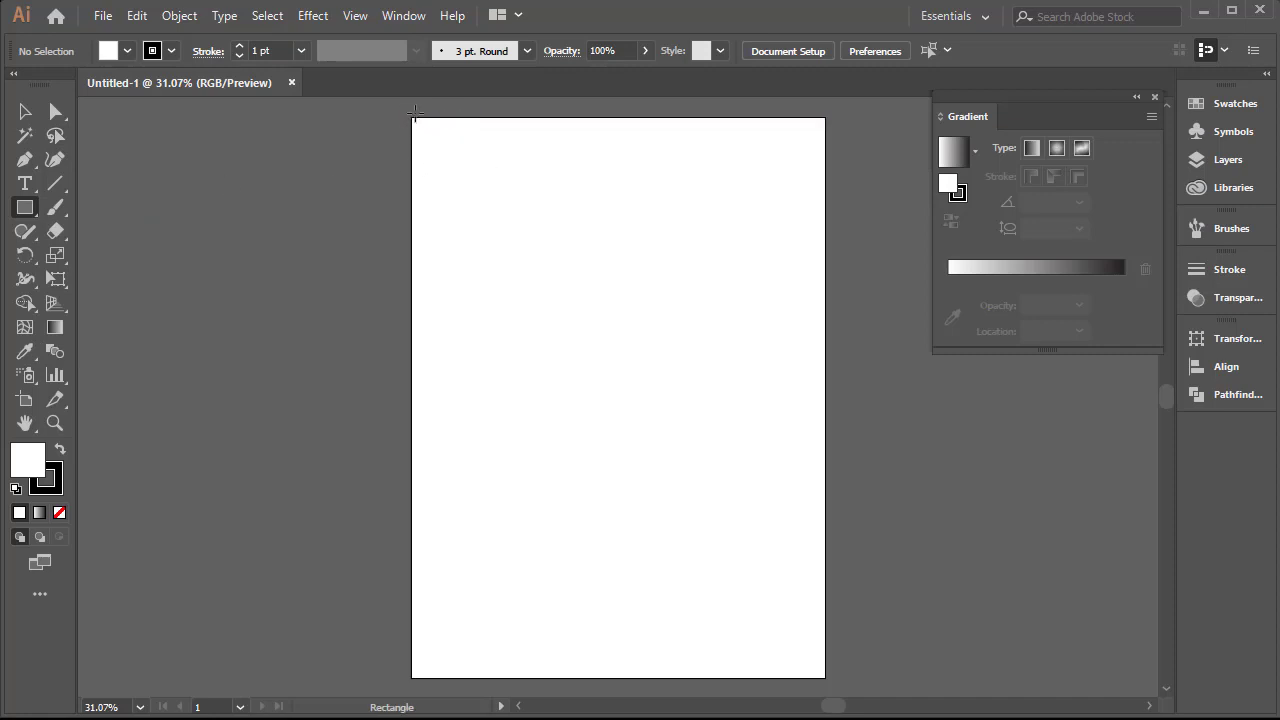
mouse_move(412, 118)
mouse_down()
mouse_move(666, 499)
mouse_move(821, 567)
mouse_up()
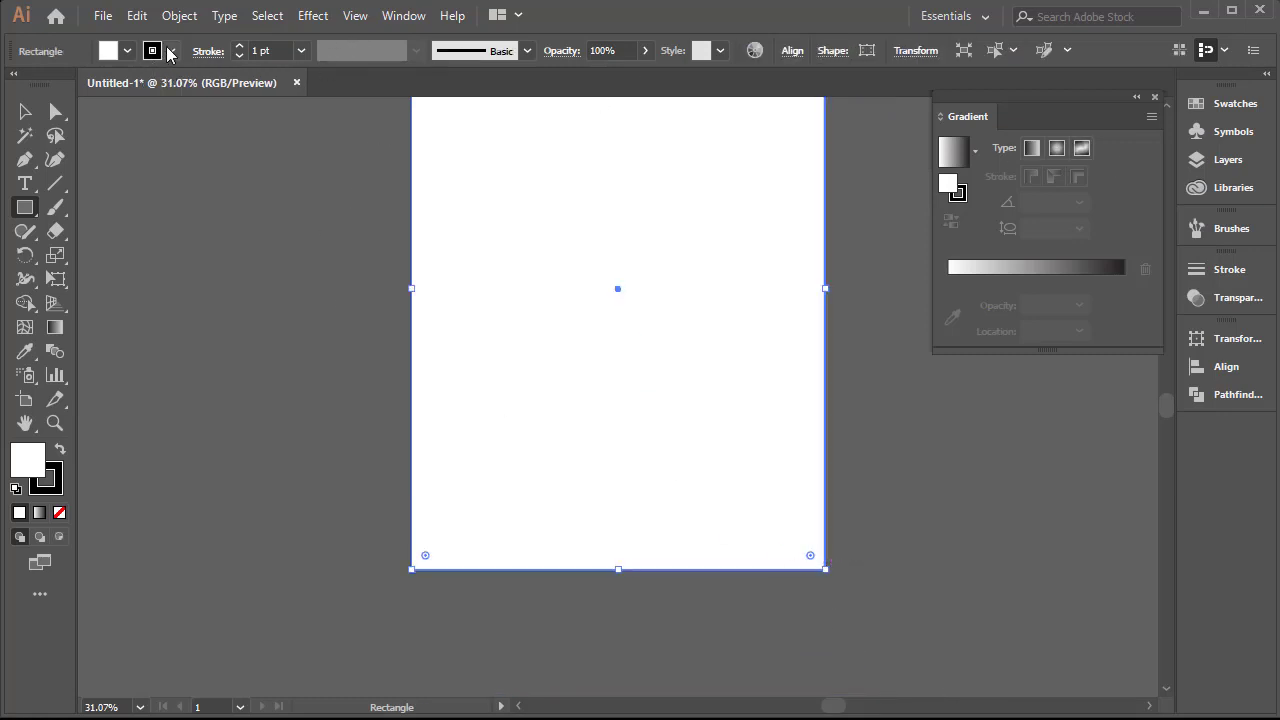
click(170, 51)
click(13, 85)
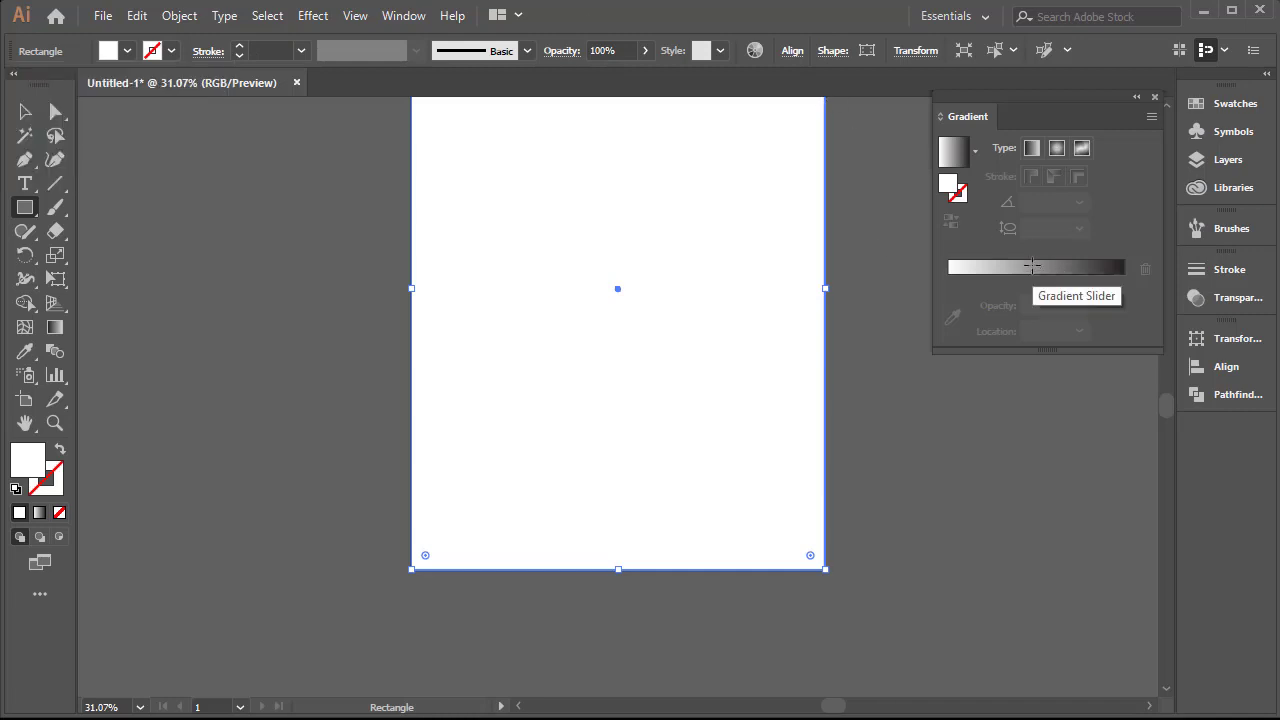
click(1063, 270)
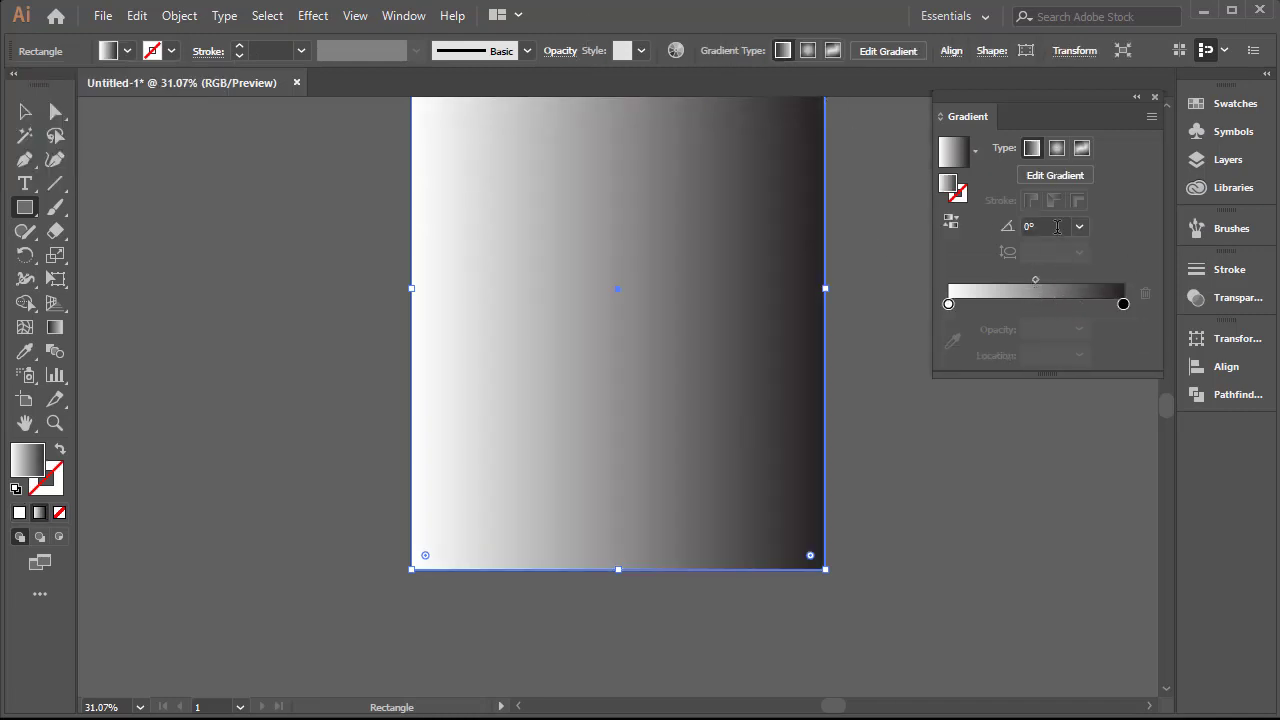
Set the right gradient stop to rich black, CMYK 100/100/100/100.
click(1123, 305)
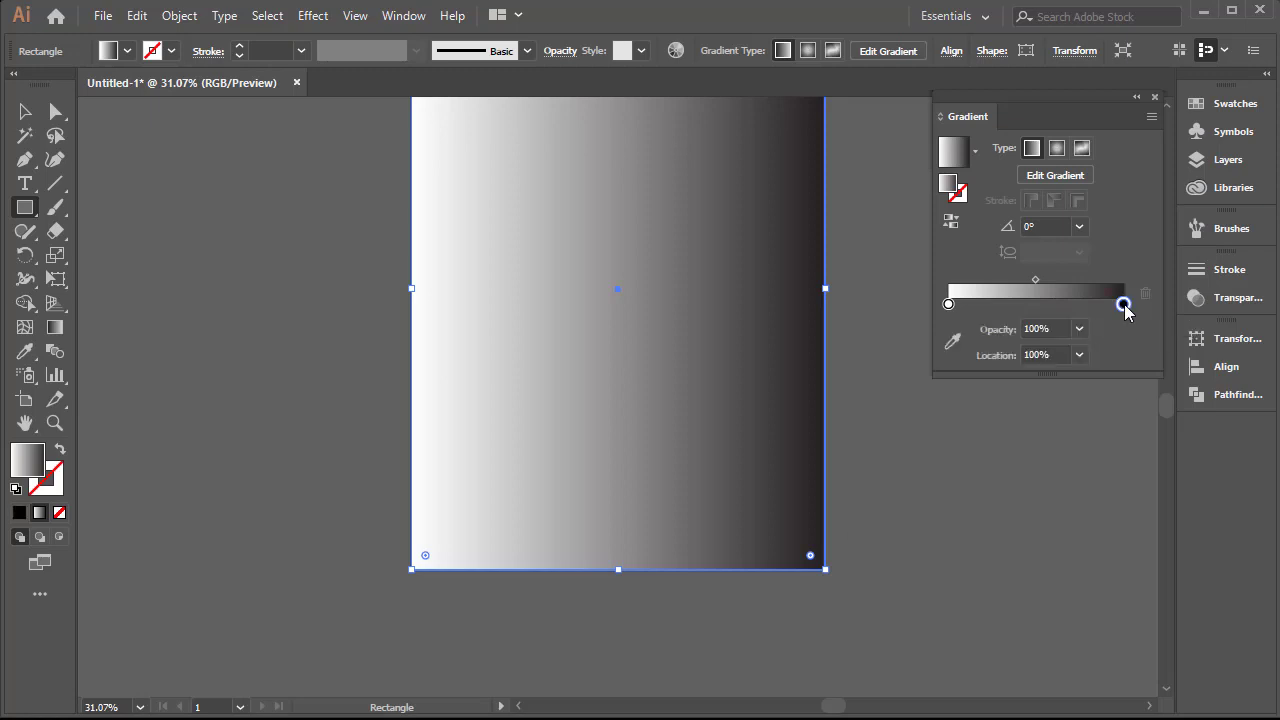
double_click(1123, 304)
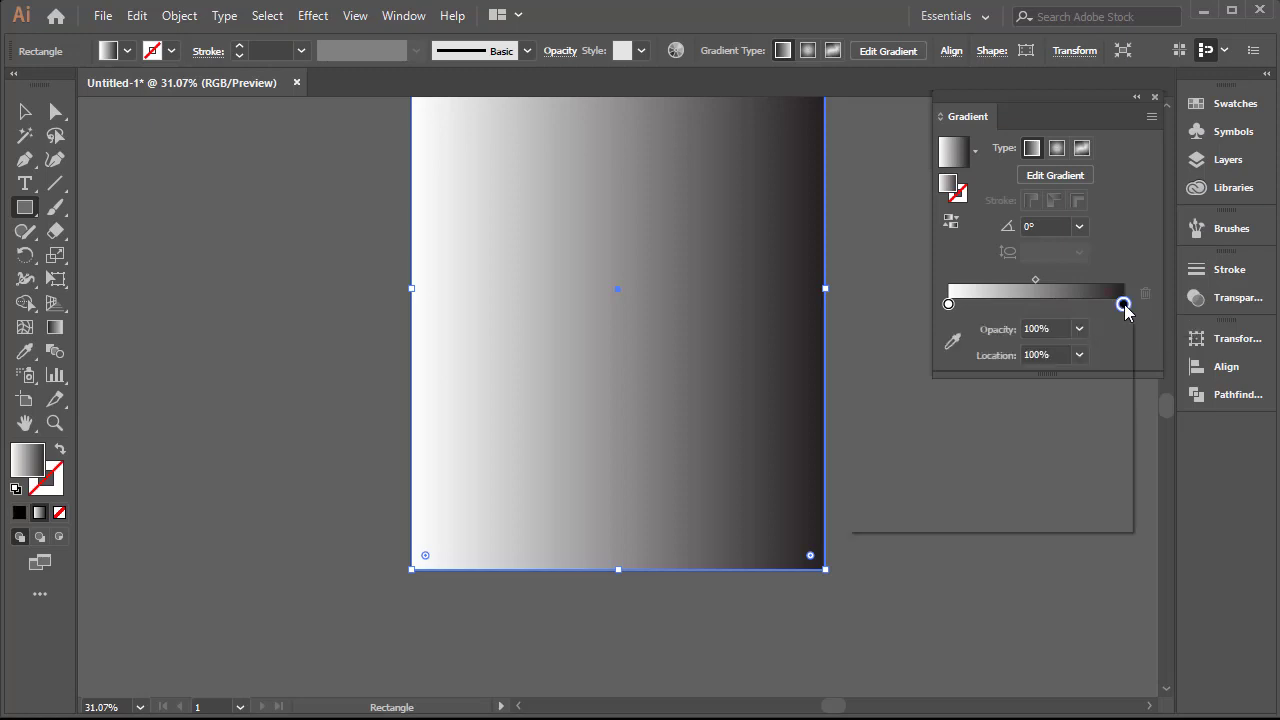
click(1121, 328)
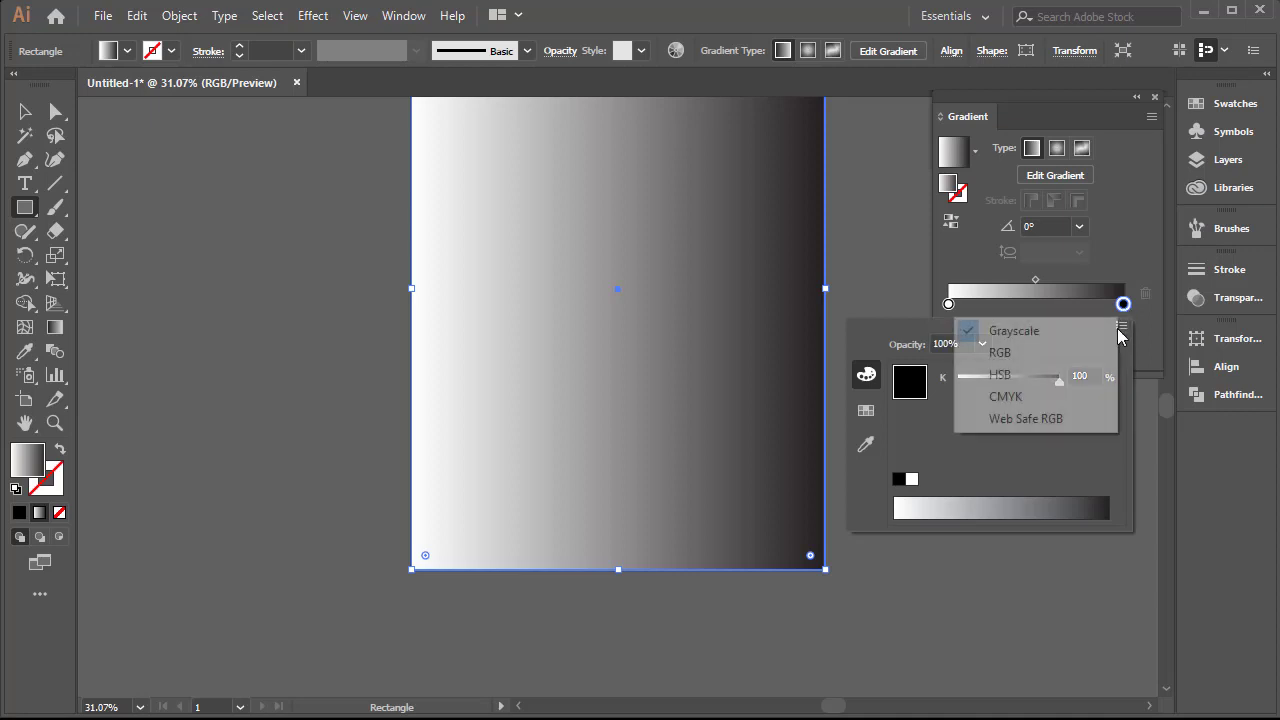
click(1003, 396)
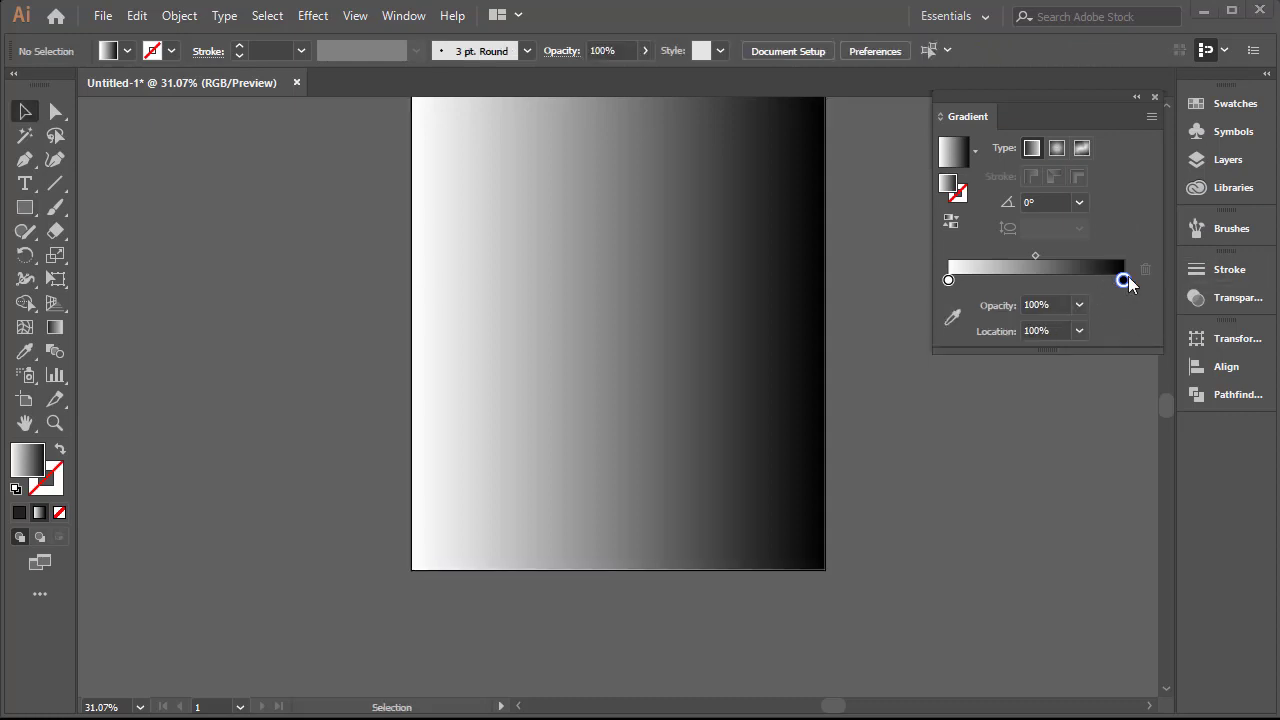
double_click(1123, 280)
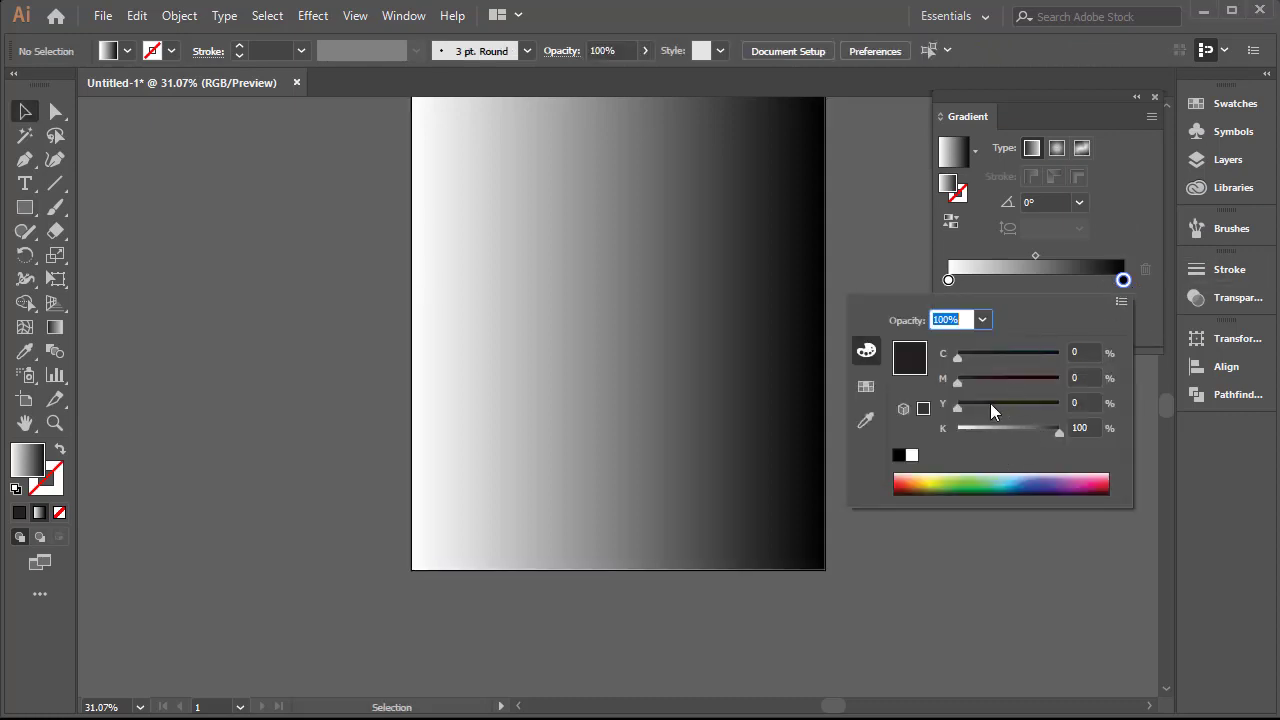
drag(991, 408, 1083, 404)
click(1057, 379)
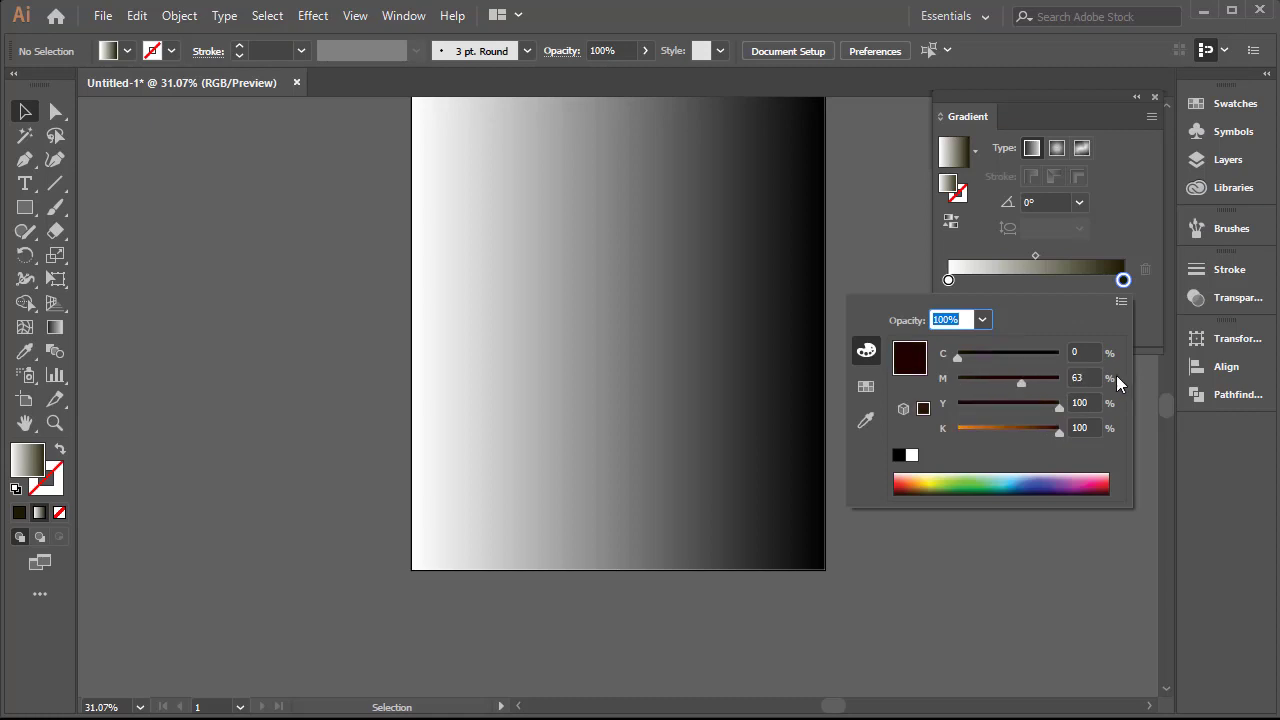
click(1030, 355)
drag(1077, 360, 1054, 337)
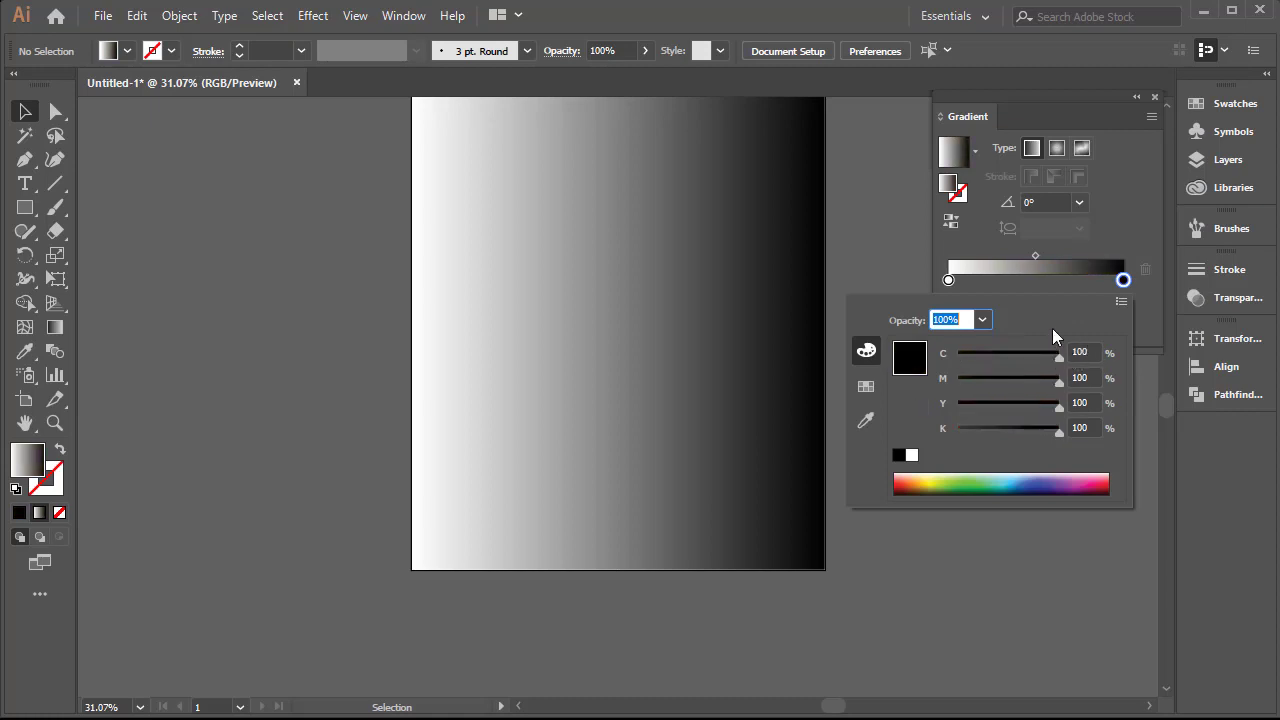
Set the left gradient stop to red, CMYK 0/100/100/0.
click(949, 281)
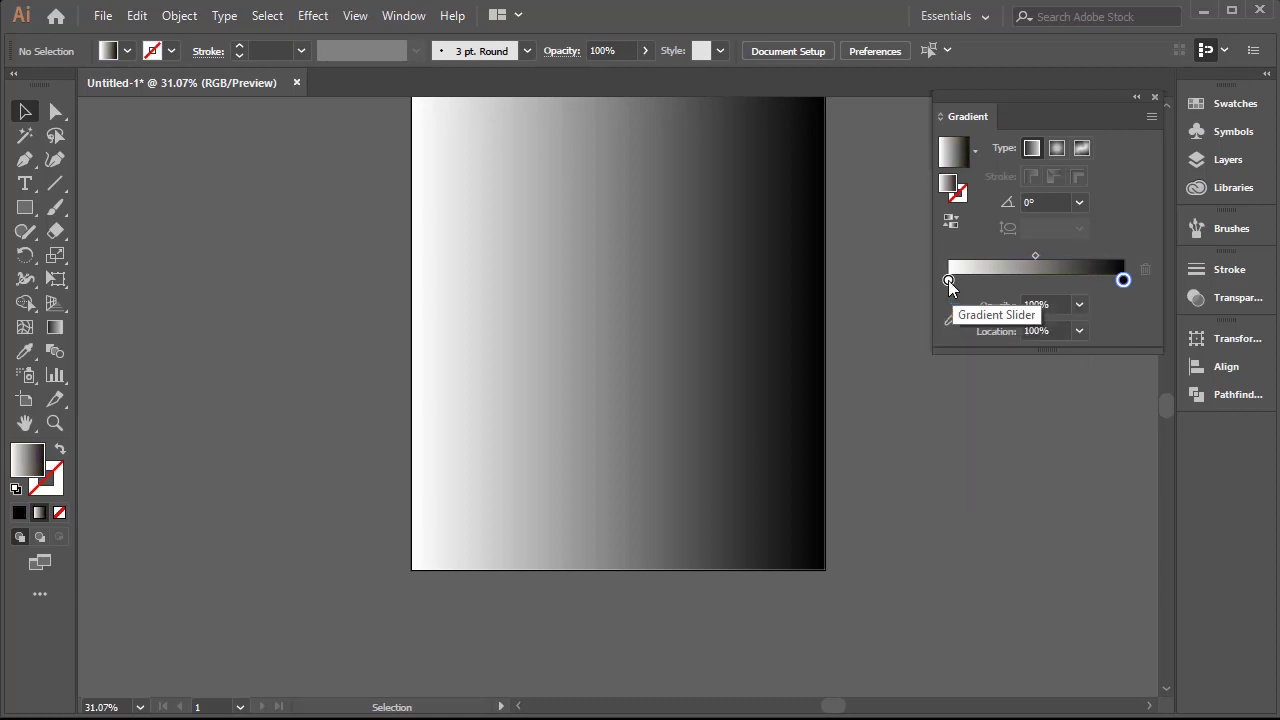
double_click(949, 281)
click(1121, 302)
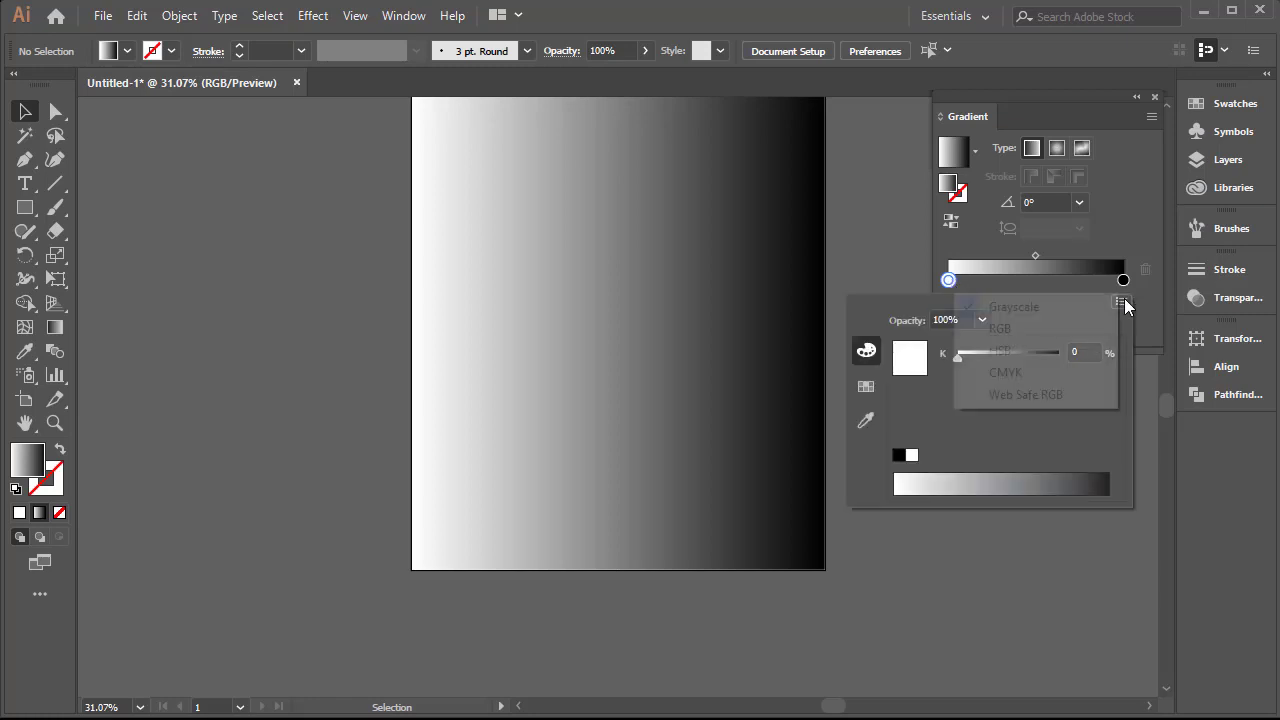
click(1012, 371)
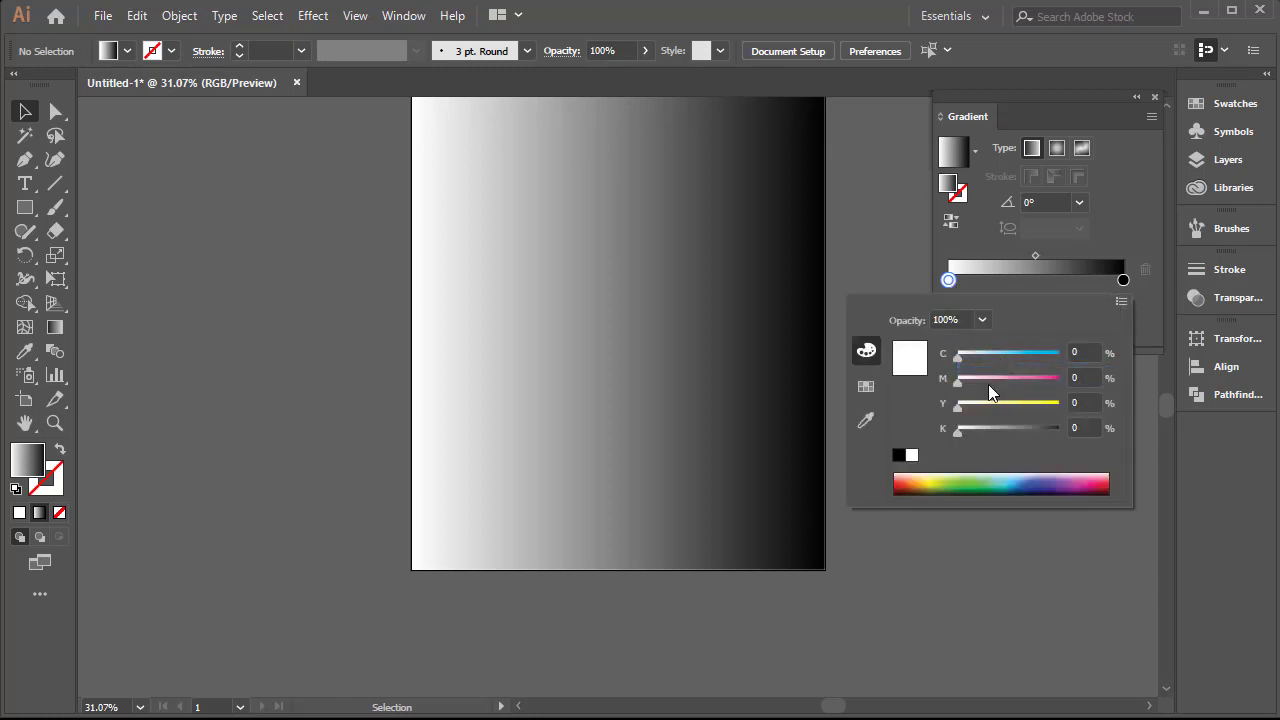
drag(958, 382, 1065, 380)
drag(958, 407, 1155, 415)
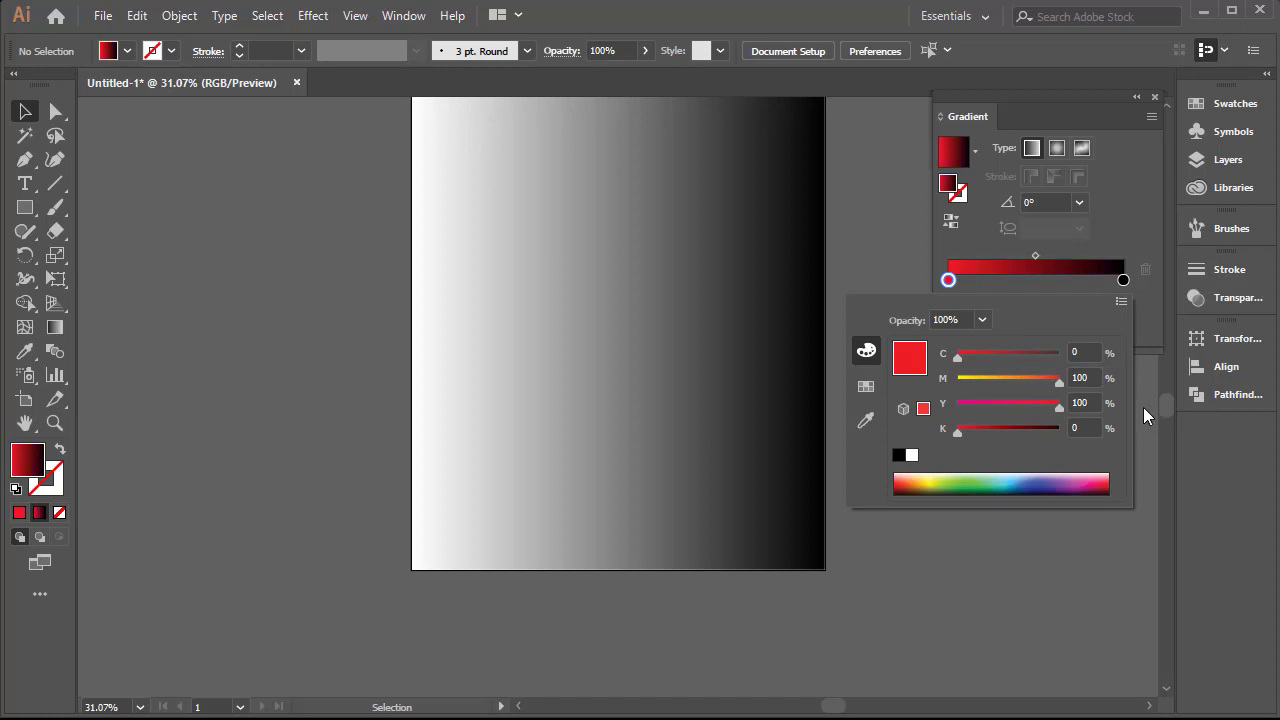
click(634, 303)
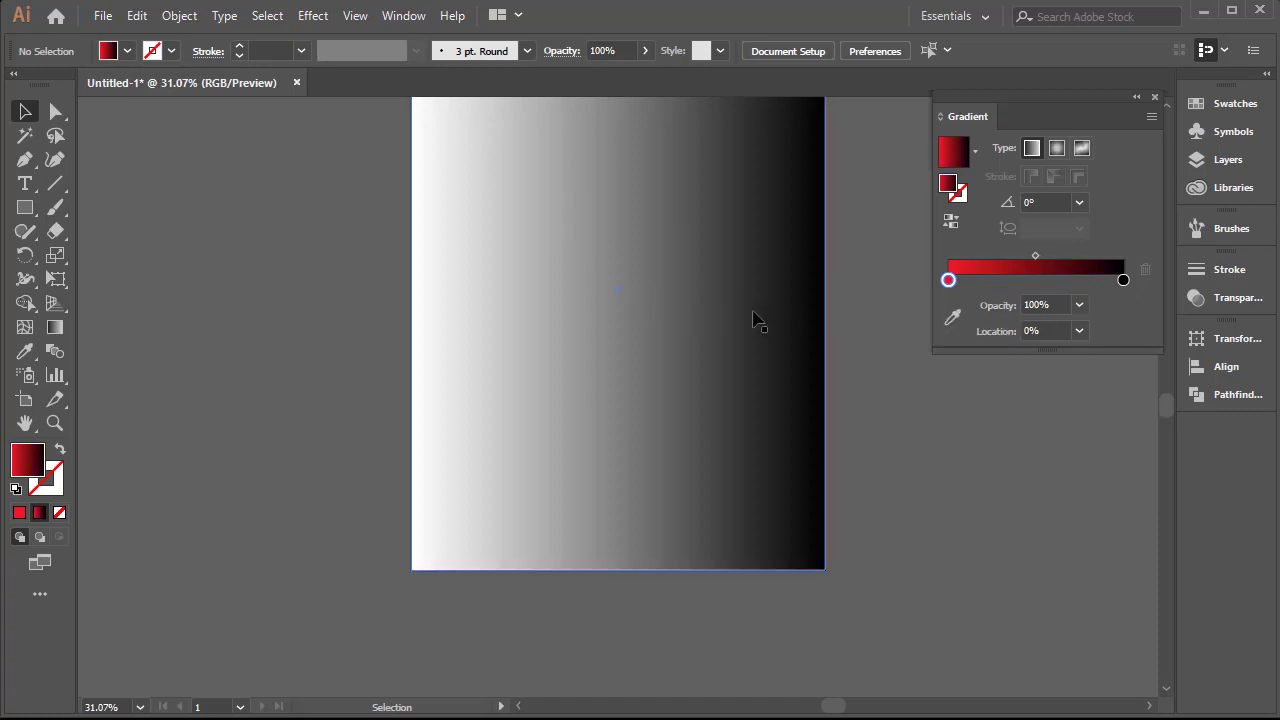
Reselect the rectangle and make its left gradient stop red with magenta and yellow 100.
key(ctrl+a)
double_click(949, 304)
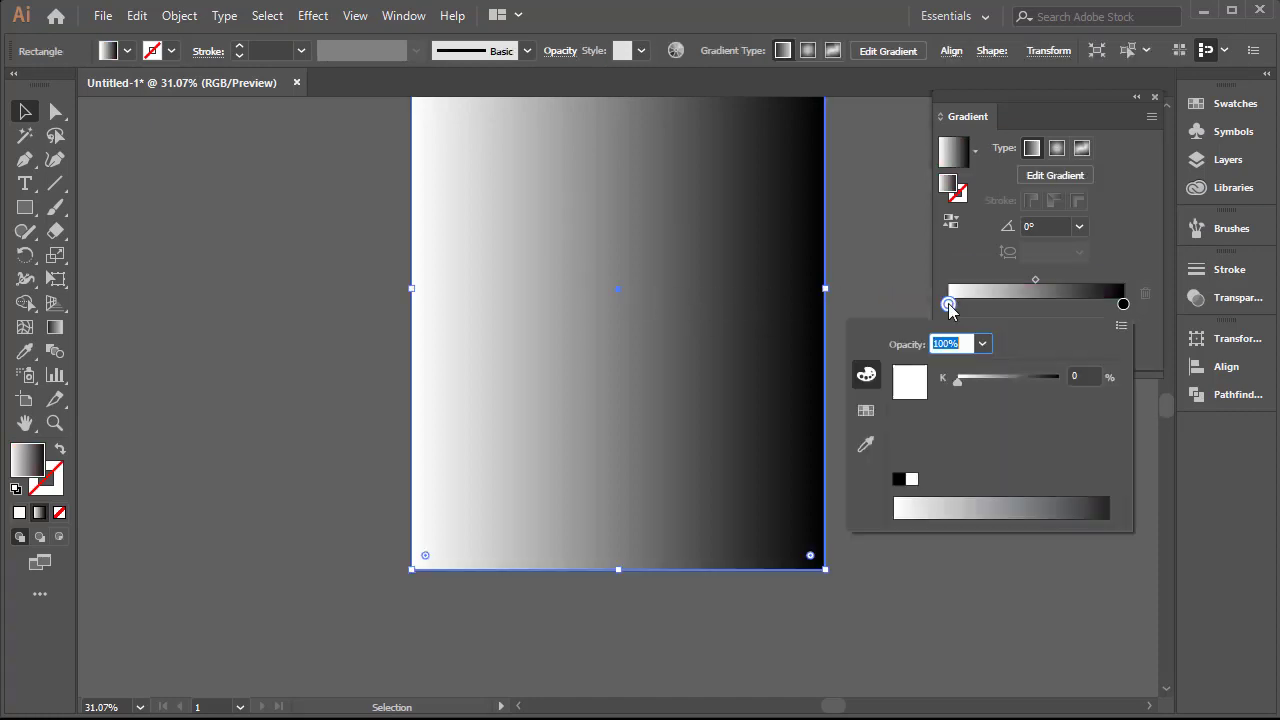
click(580, 333)
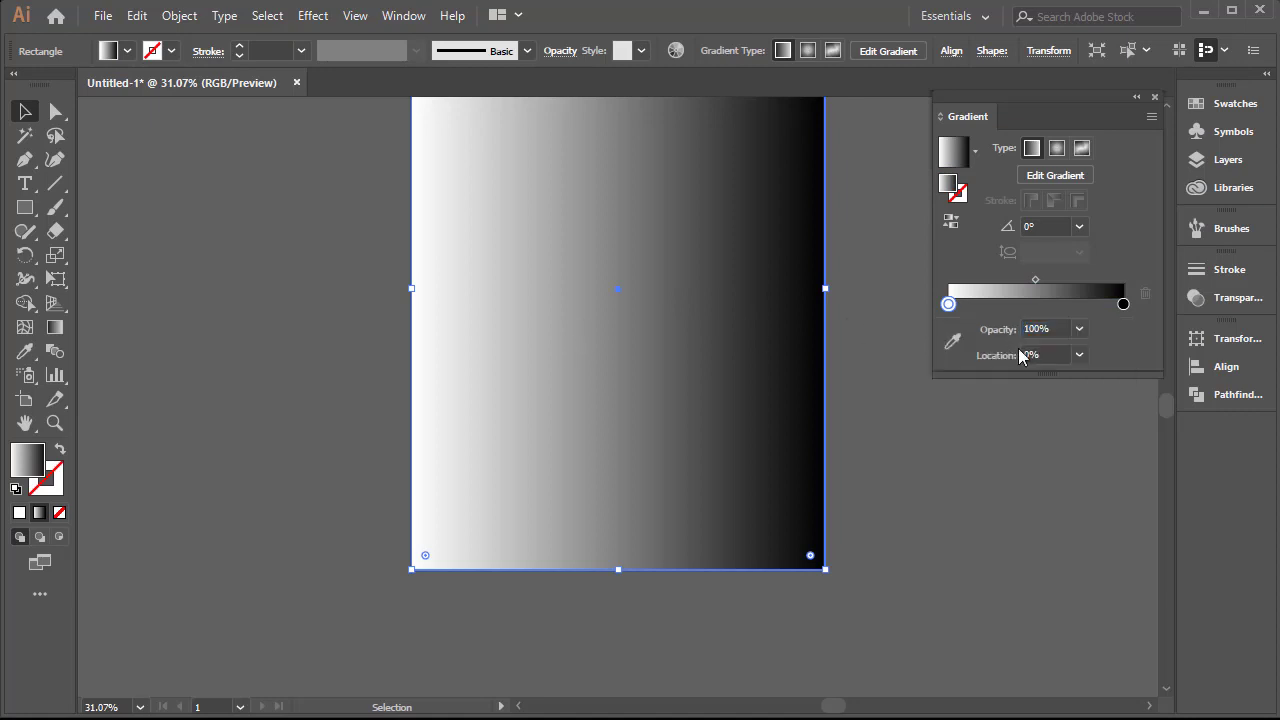
double_click(949, 304)
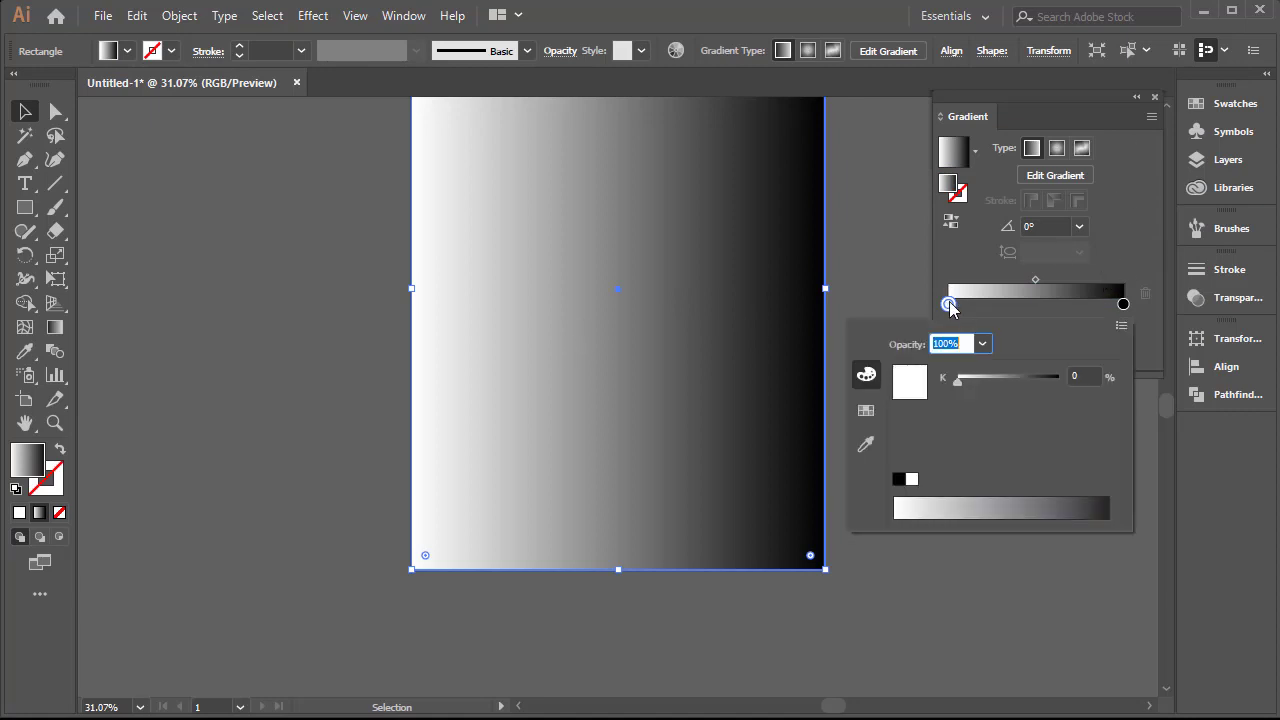
click(1121, 330)
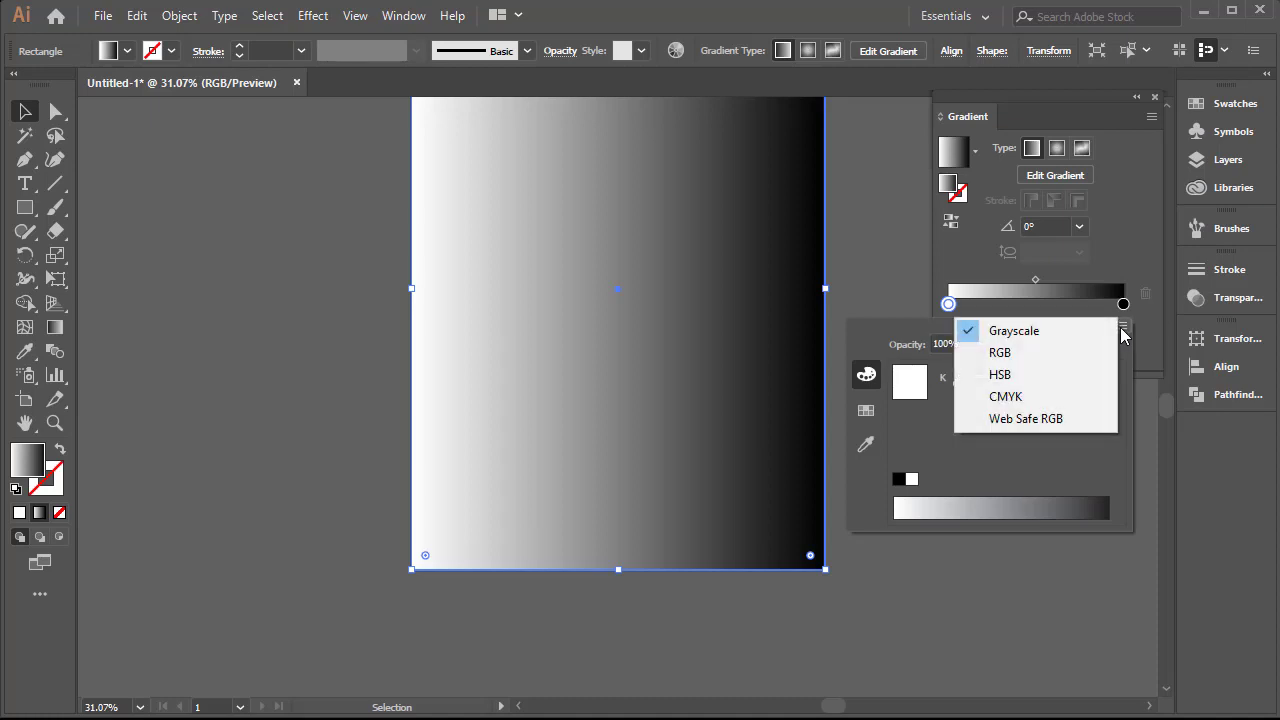
click(1003, 397)
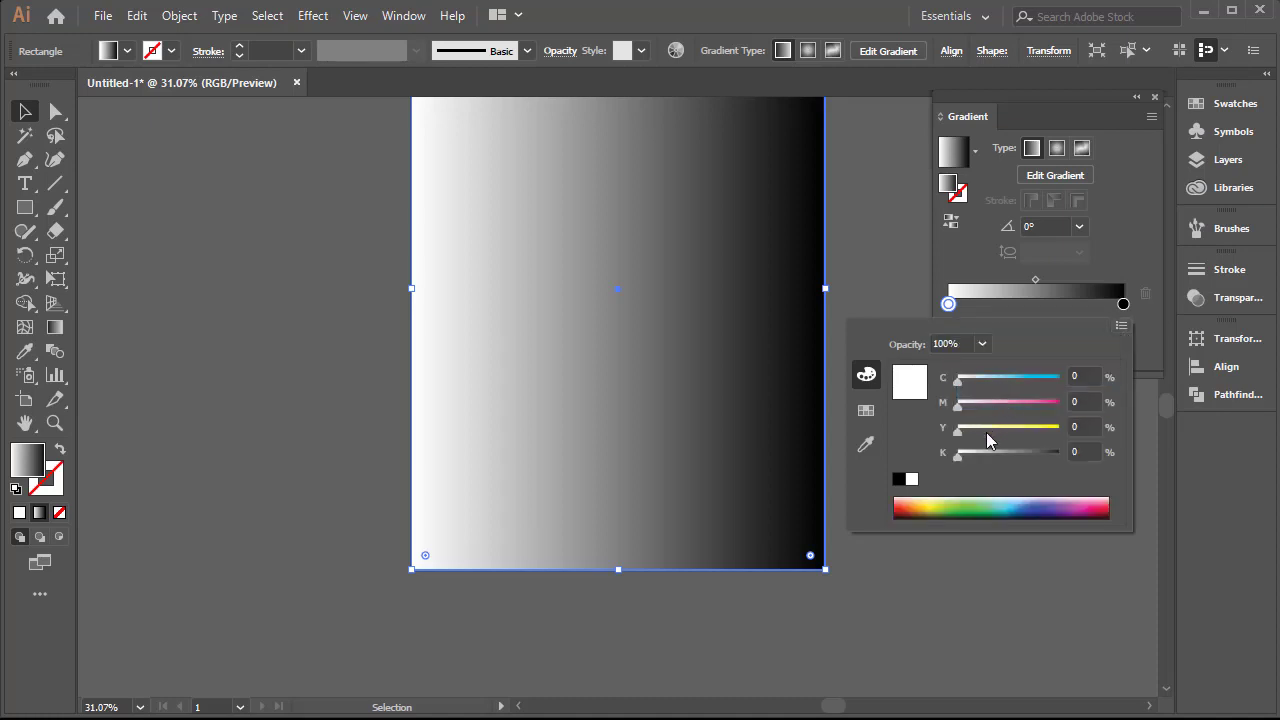
drag(986, 431, 1100, 431)
drag(1025, 404, 1127, 404)
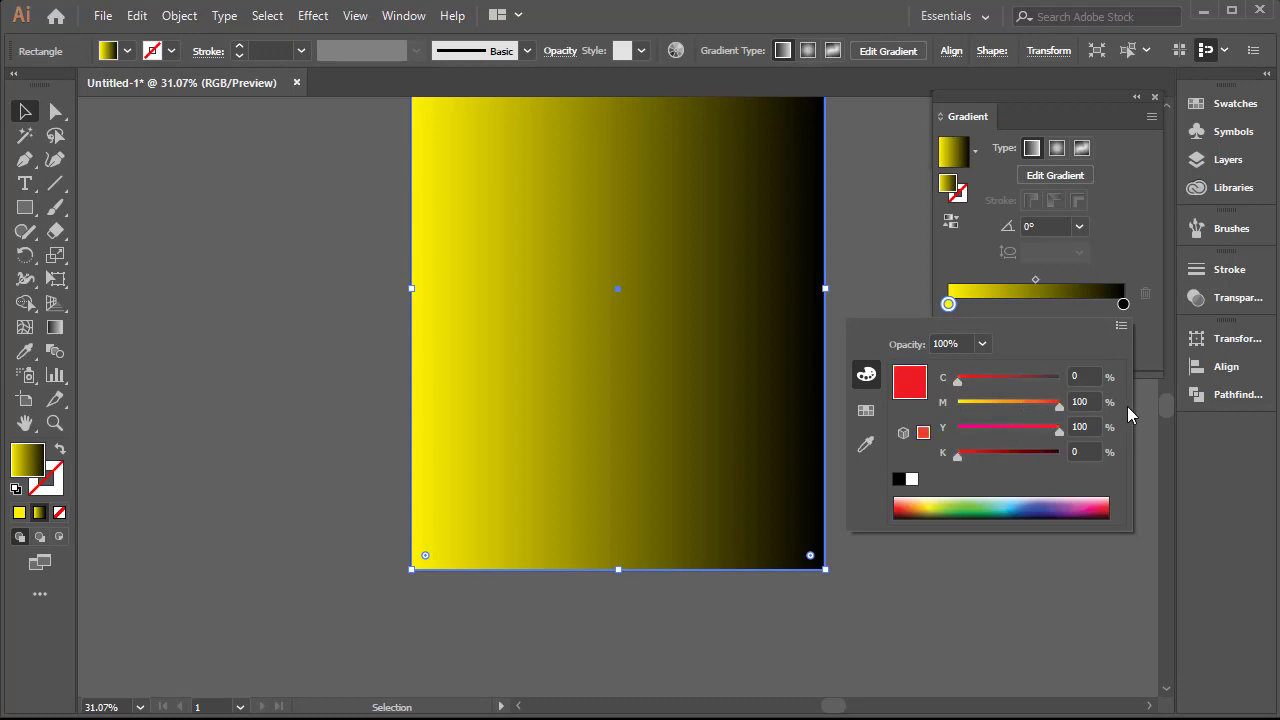
Raise the dark stop's cyan and magenta to 100 for C100 M100 Y100 K90.15.
click(1123, 305)
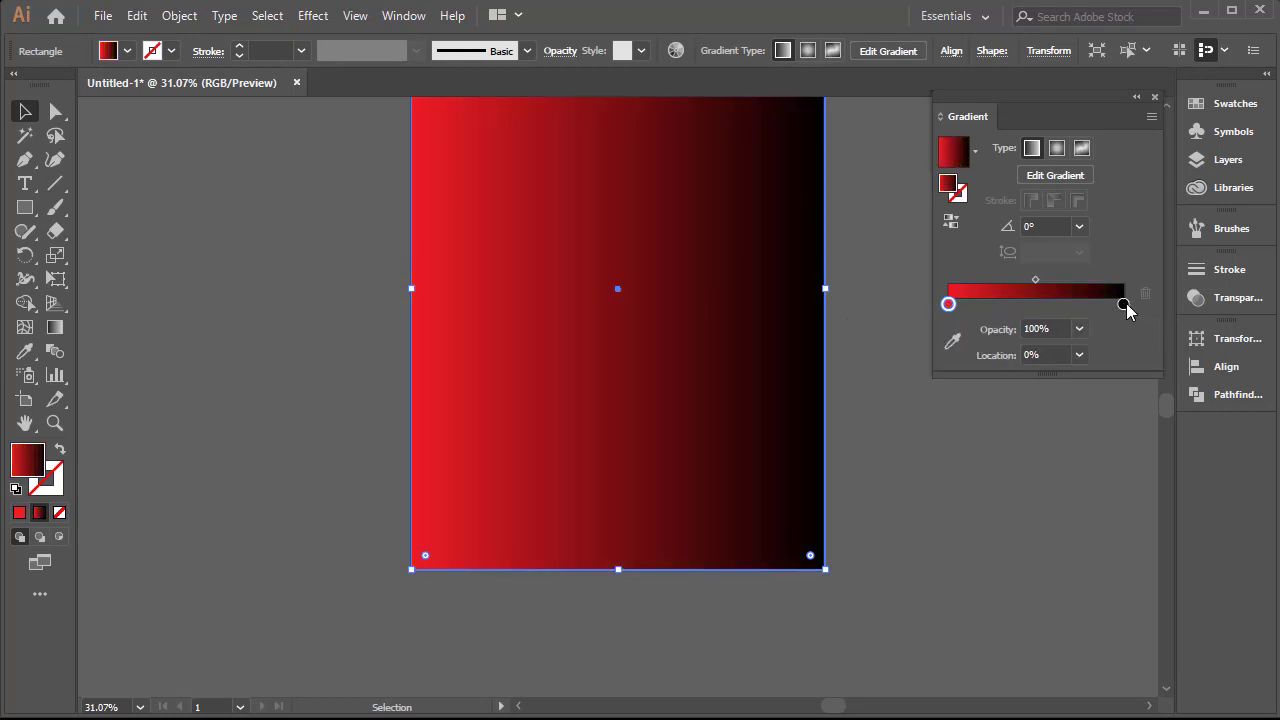
double_click(1123, 305)
mouse_move(1033, 381)
mouse_down()
mouse_move(1062, 380)
mouse_move(1062, 430)
mouse_up()
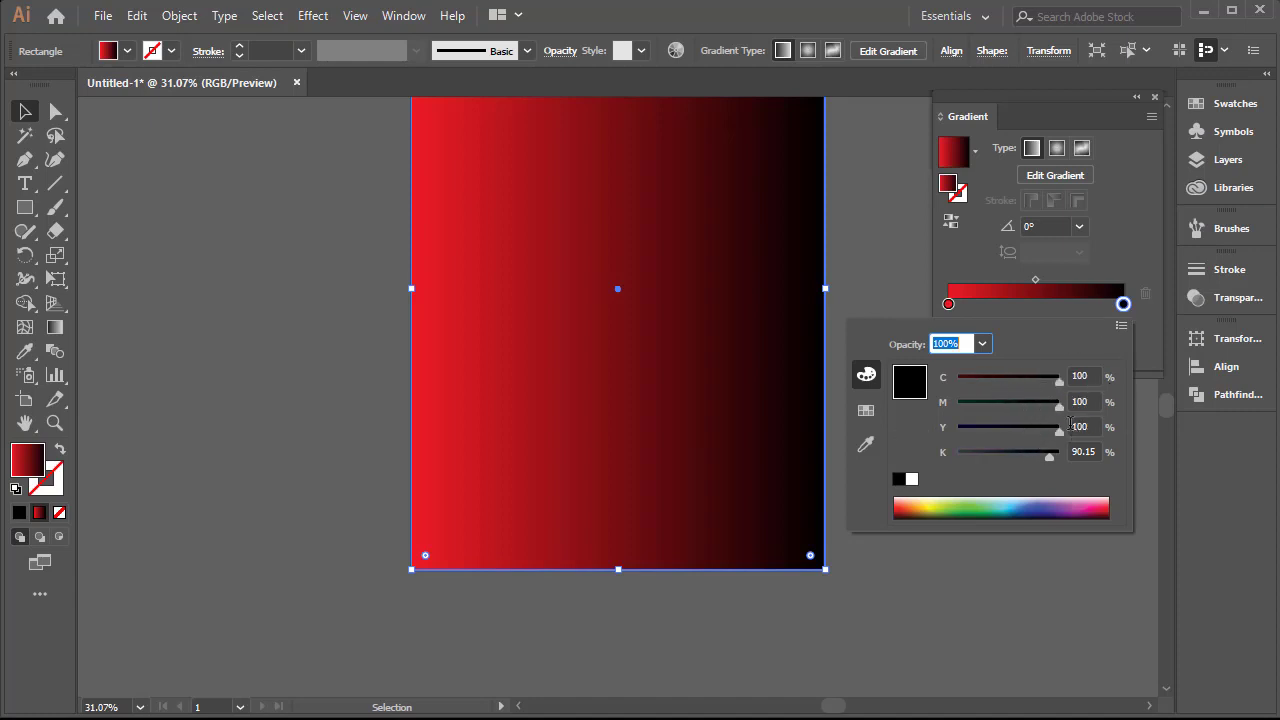
click(1045, 221)
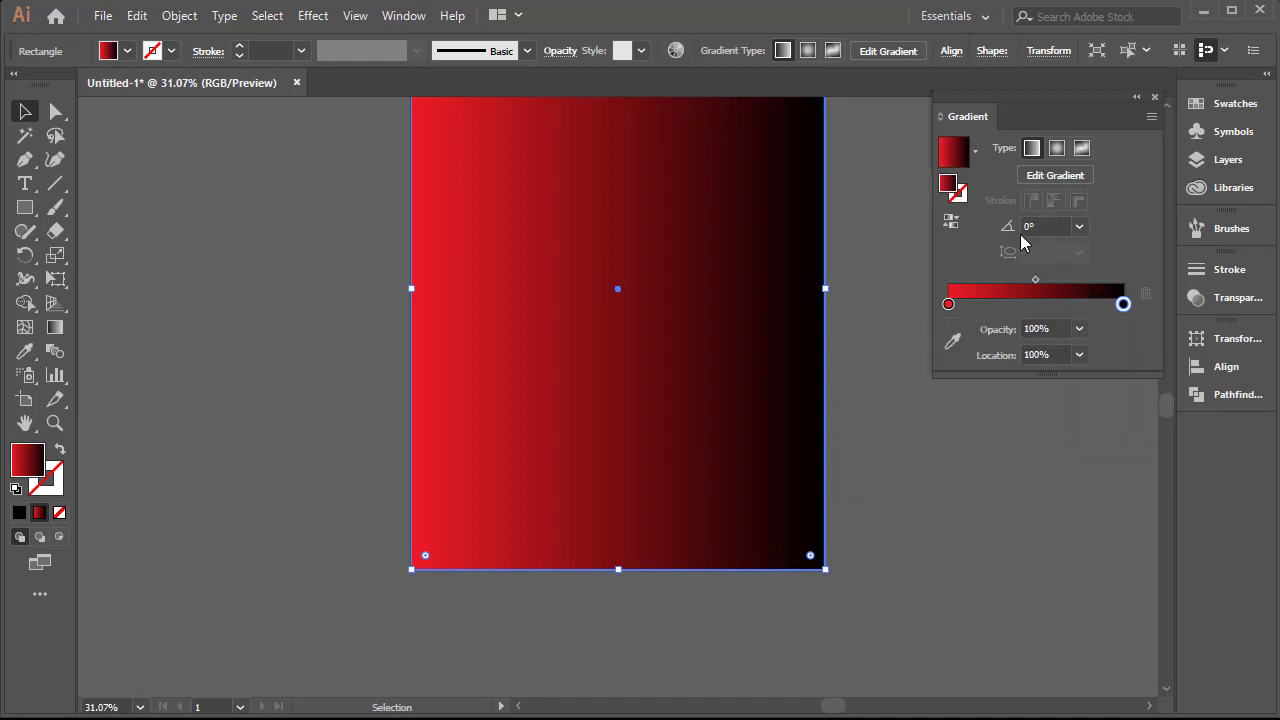
click(1034, 227)
text(90)
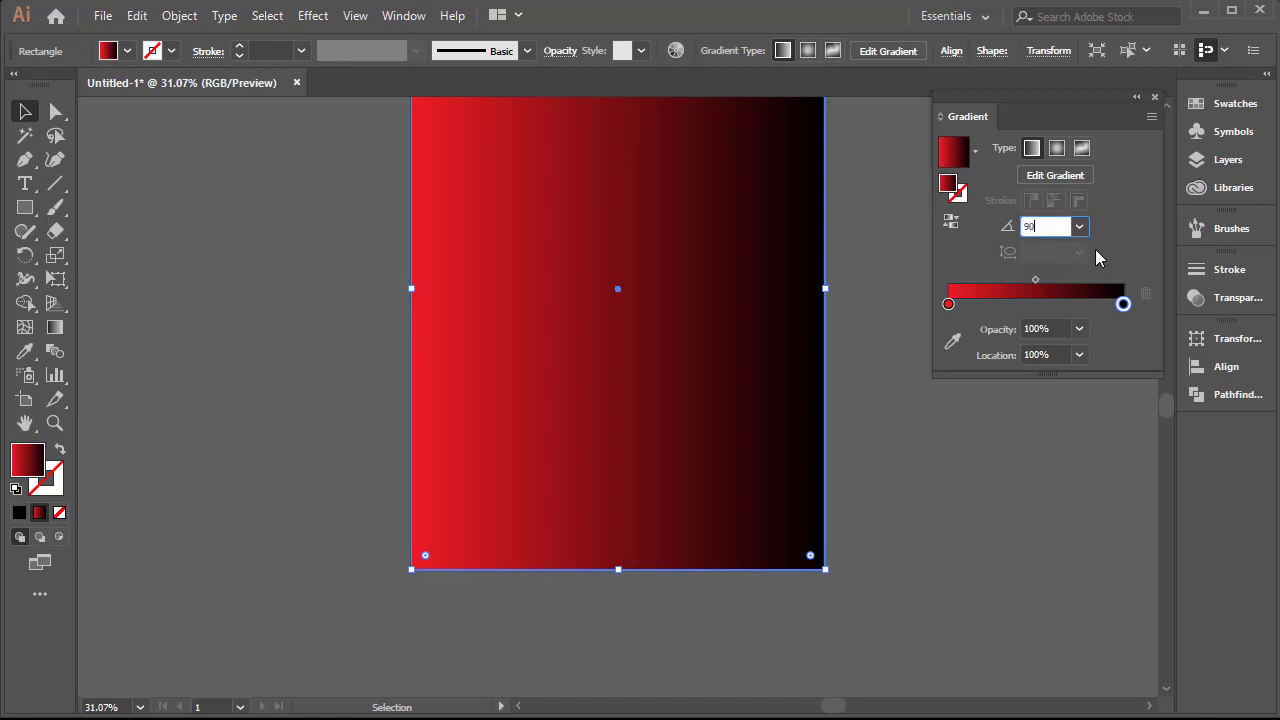
Set the gradient angle to 90° and move the black stop to 83.24%.
key(Return)
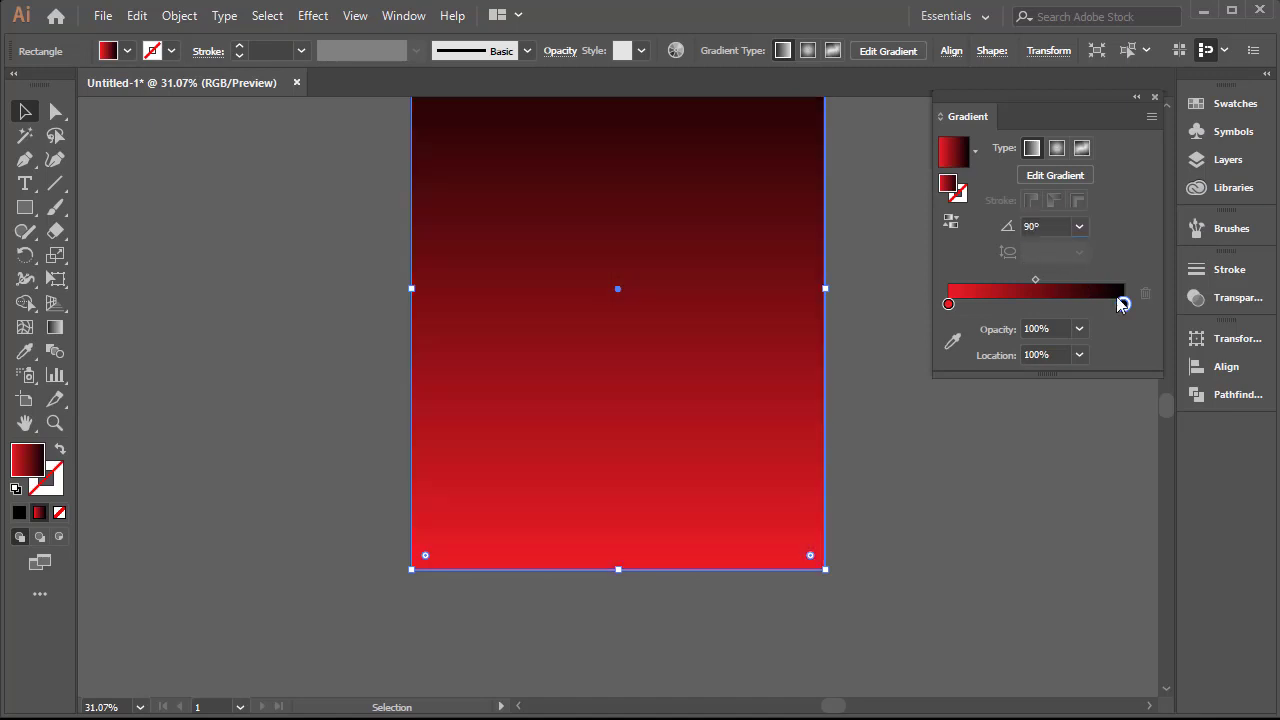
click(886, 423)
mouse_move(687, 304)
mouse_down()
mouse_move(691, 403)
mouse_move(688, 329)
mouse_up()
click(688, 329)
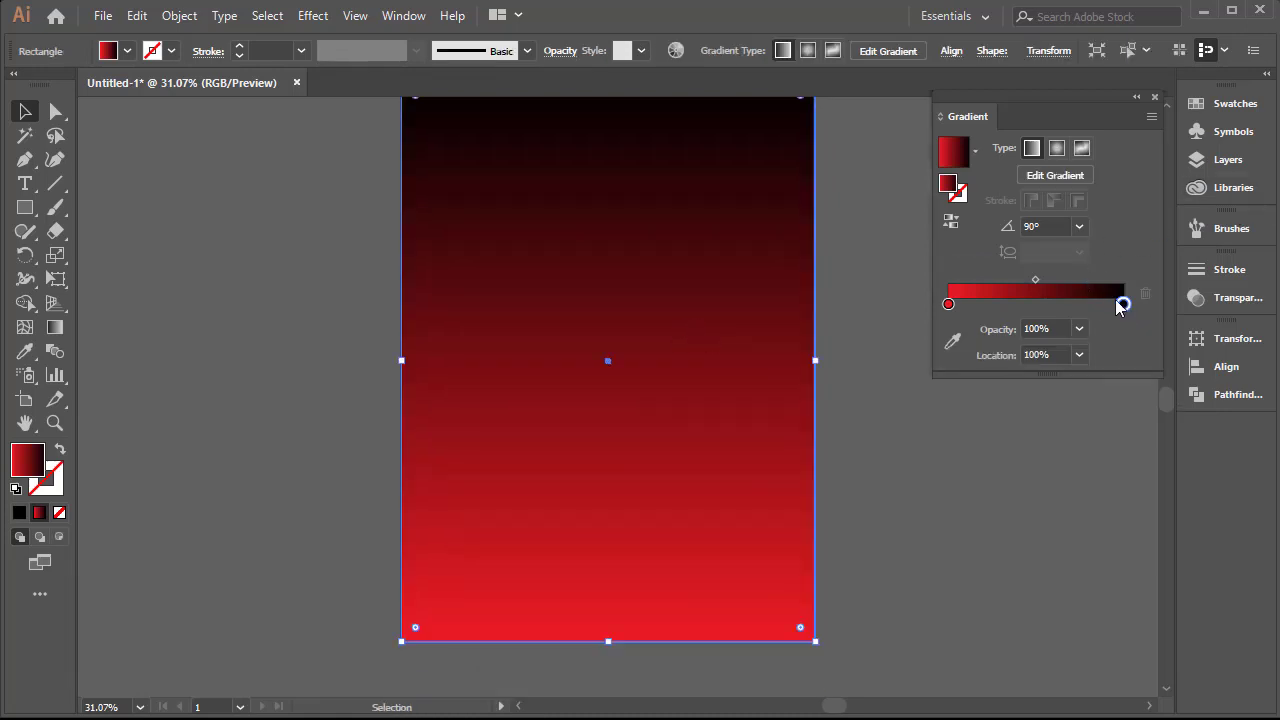
drag(1123, 303, 1093, 303)
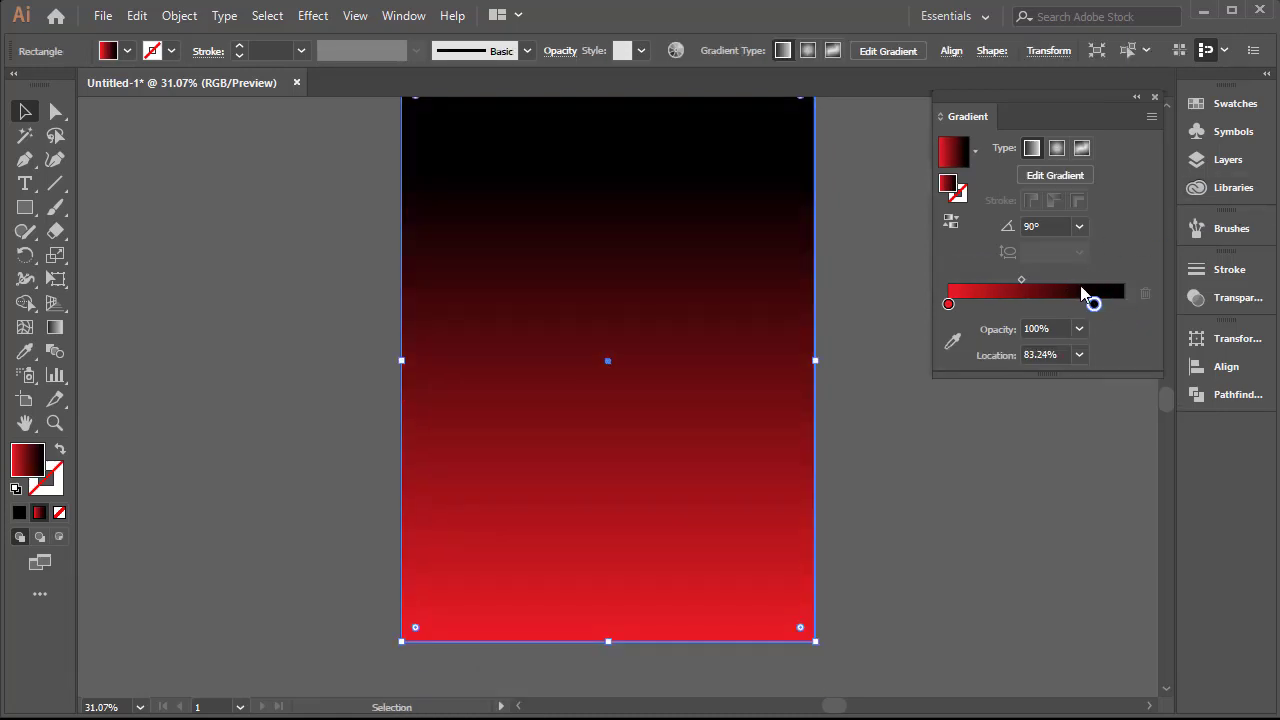
click(843, 197)
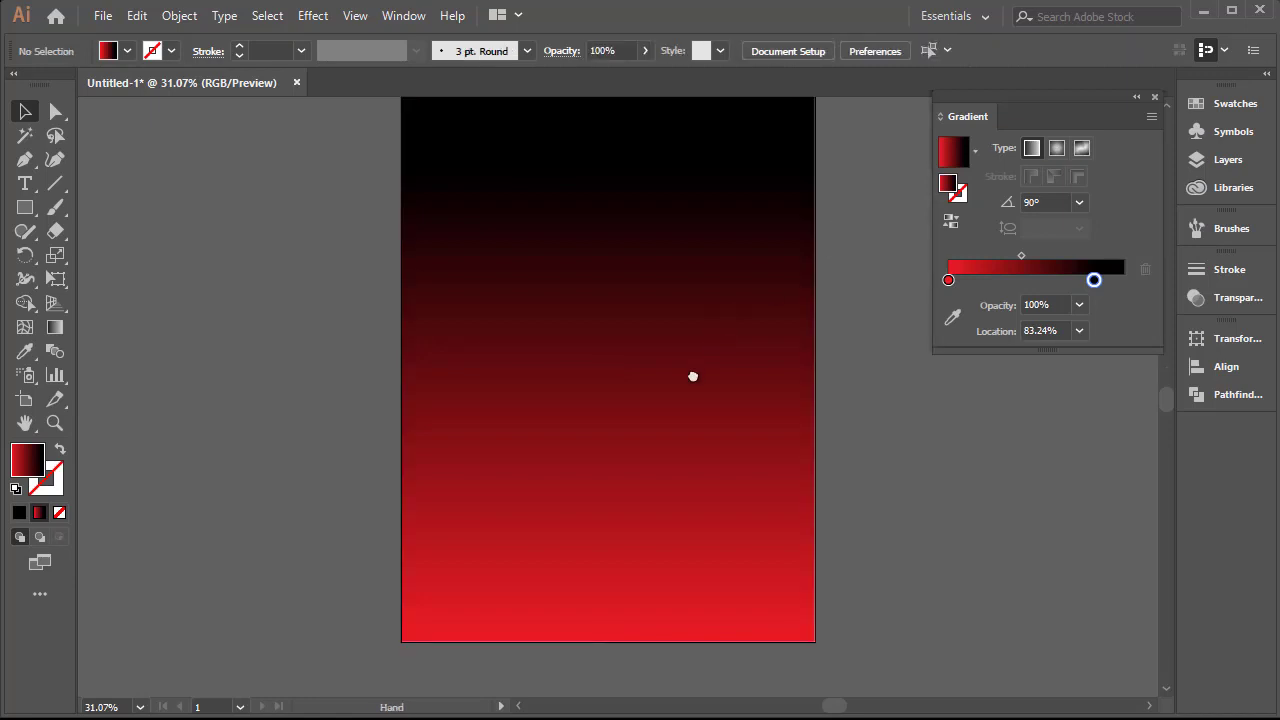
drag(692, 376, 654, 349)
drag(689, 291, 706, 291)
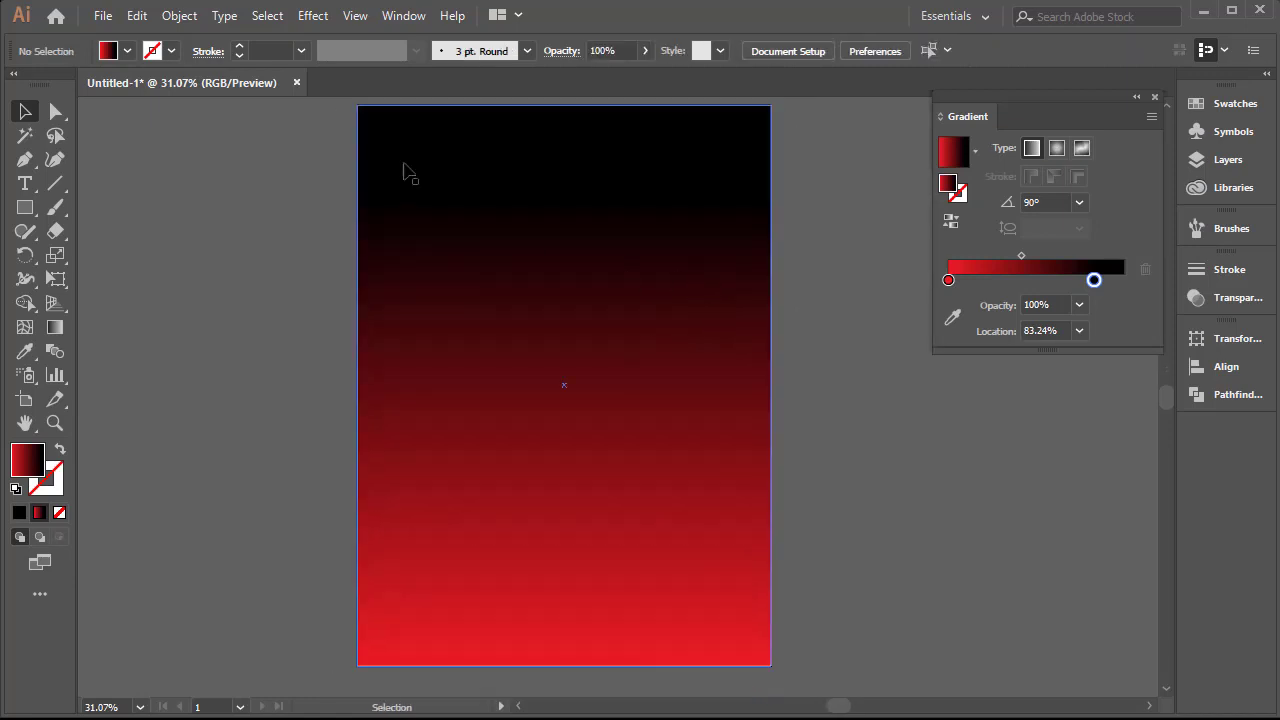
Place Final Photo 1, Final Photo and the portrait as embedded images left of the artboard.
click(102, 16)
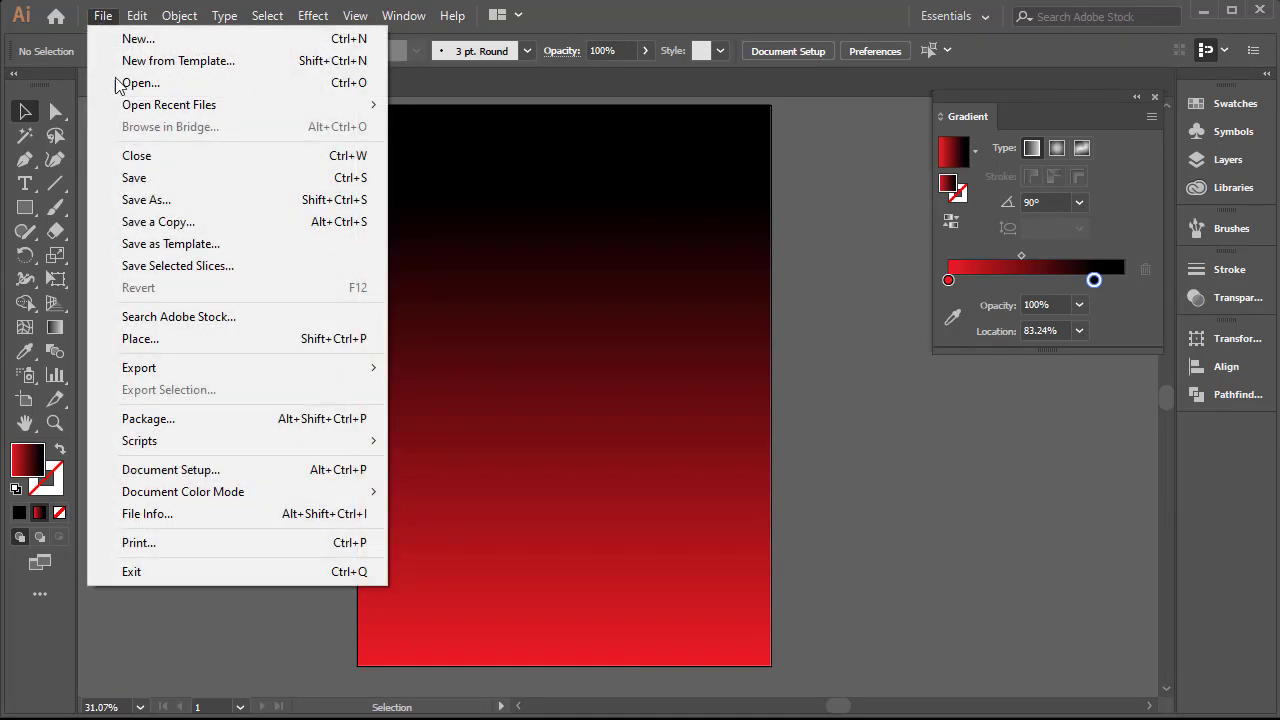
click(163, 343)
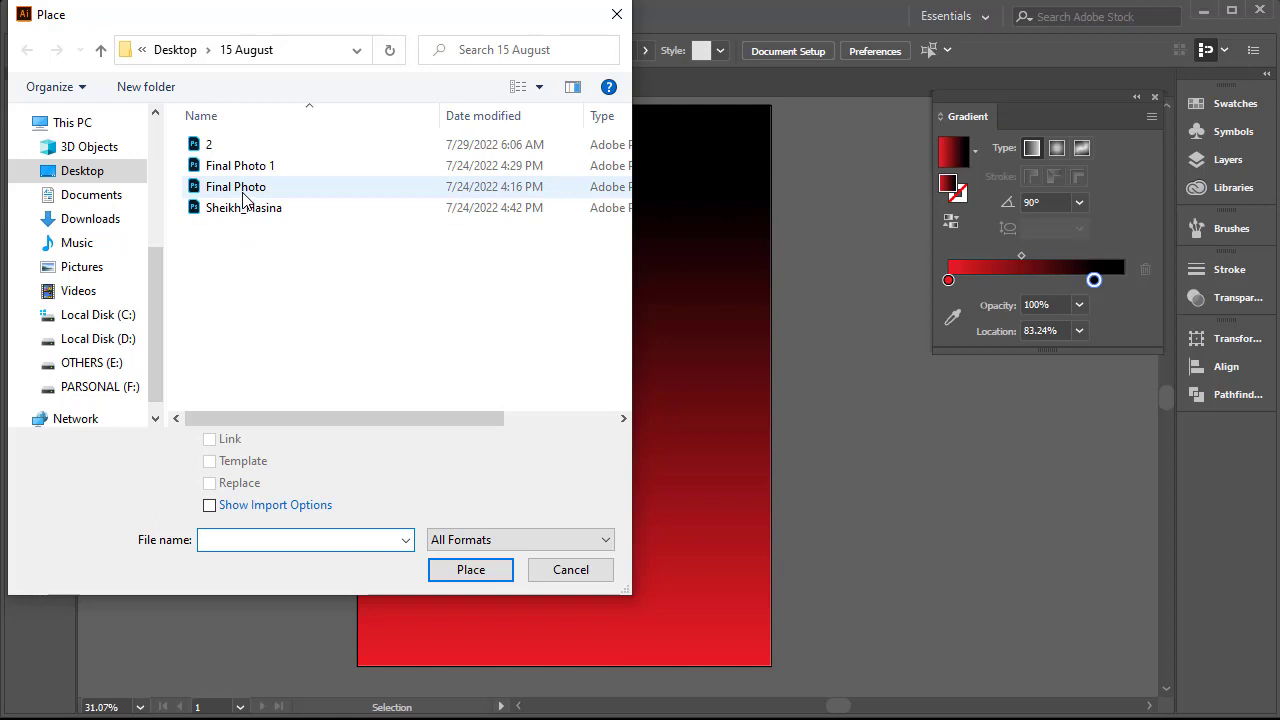
click(245, 187)
ctrl+click(245, 170)
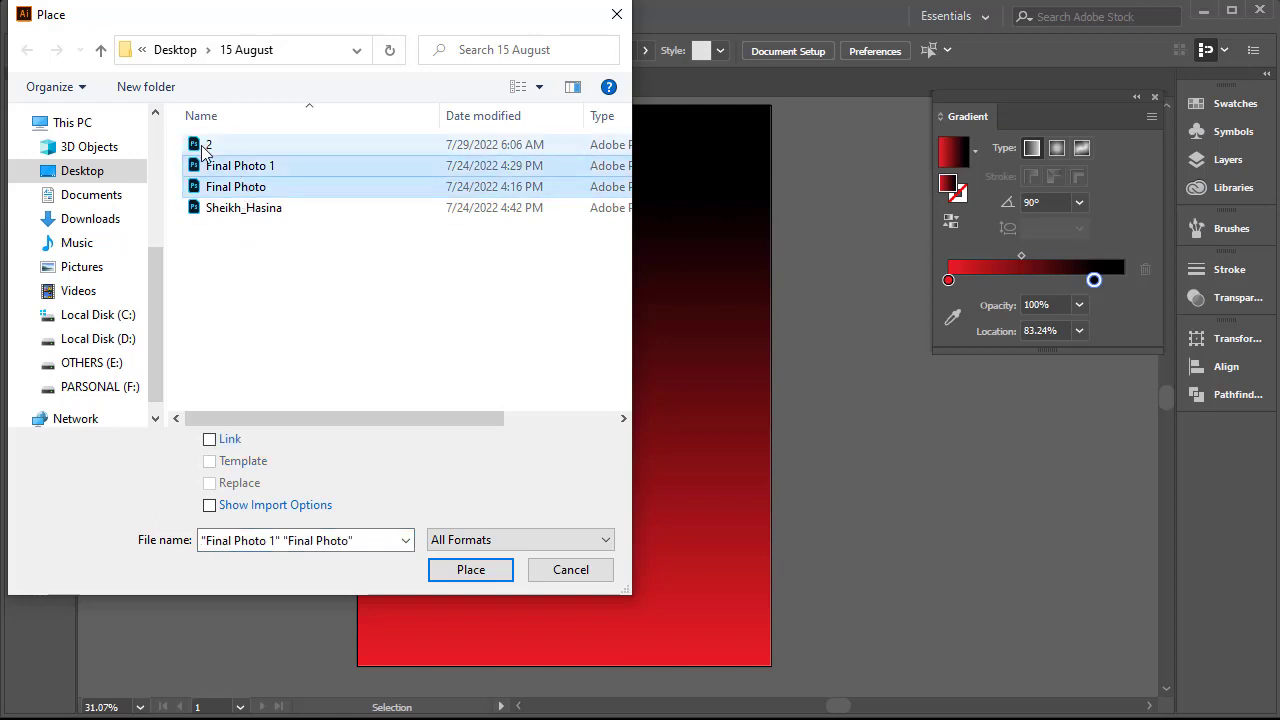
ctrl+click(206, 147)
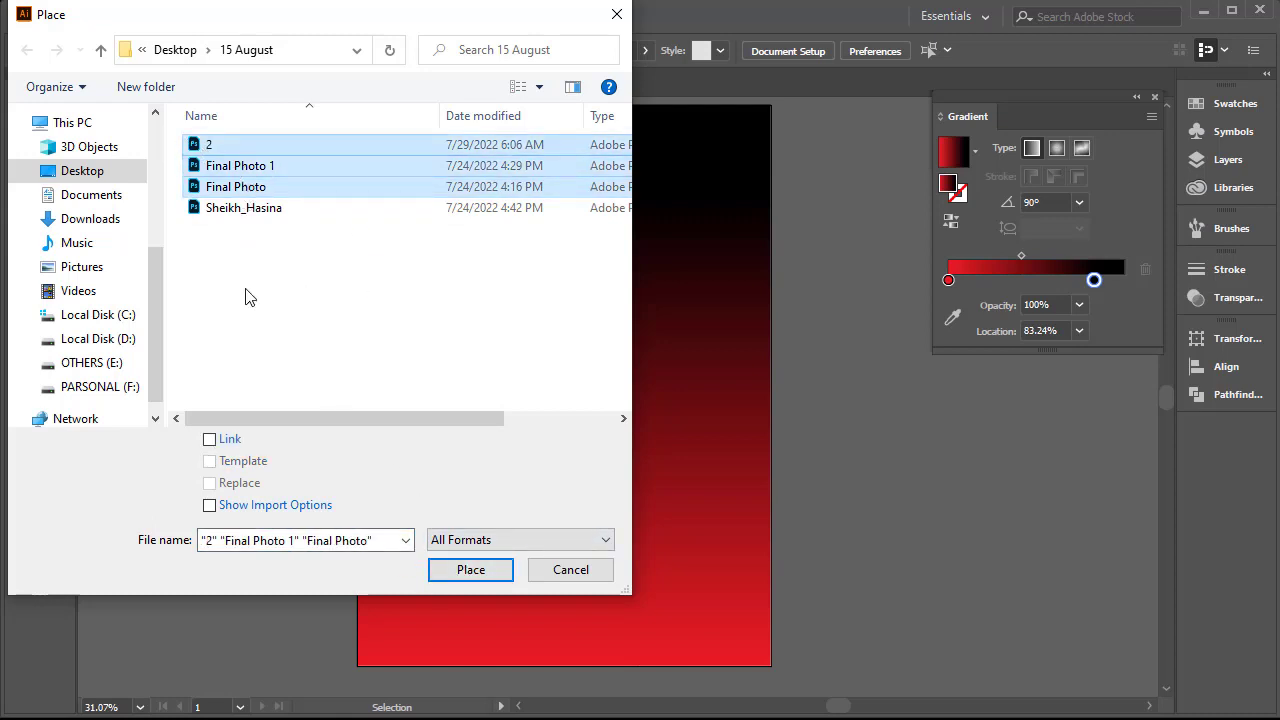
drag(245, 288, 232, 172)
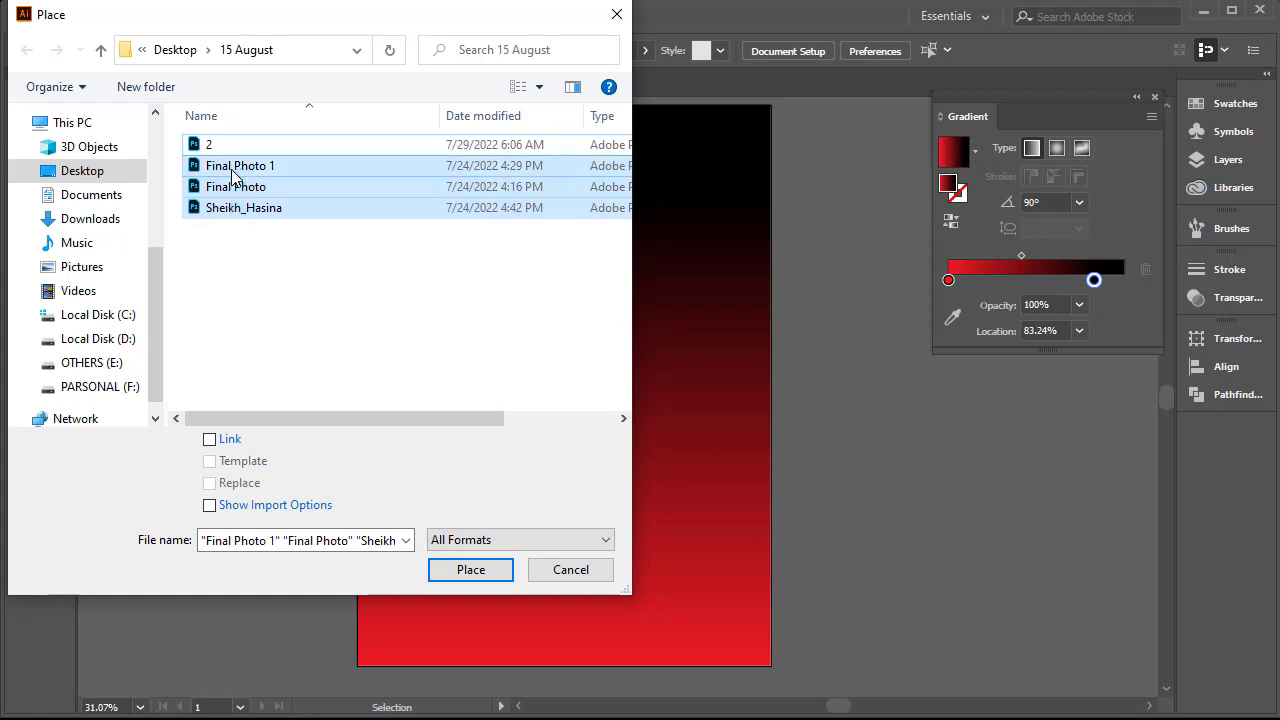
click(212, 441)
click(212, 441)
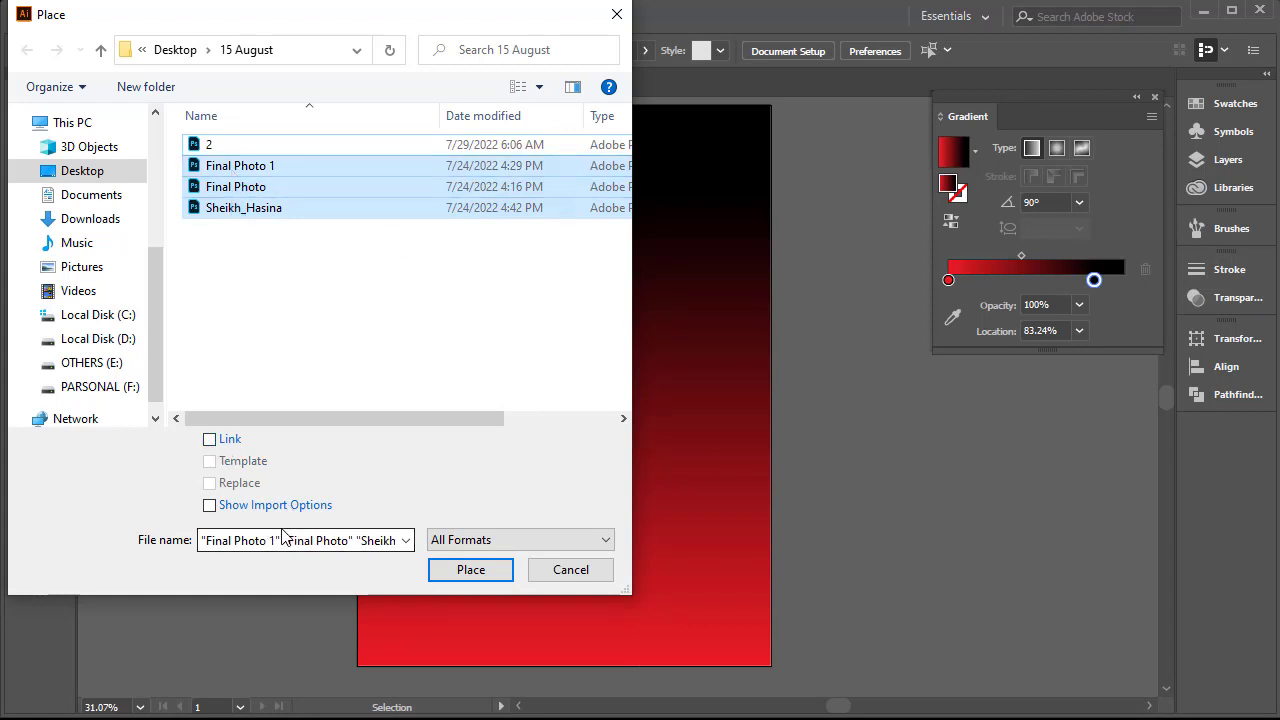
click(471, 572)
click(238, 371)
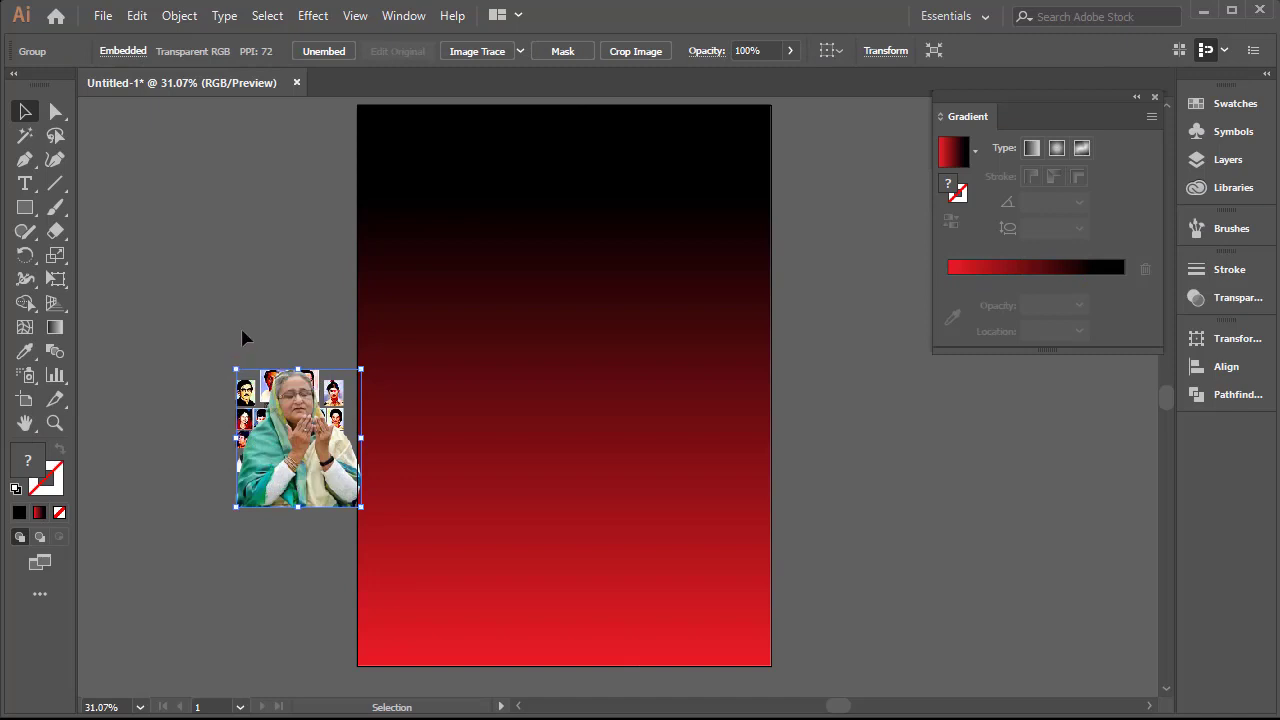
Spread the praying woman and face collage photos left and the man's portrait right of the artboard.
click(203, 587)
drag(340, 440, 202, 572)
drag(300, 420, 144, 432)
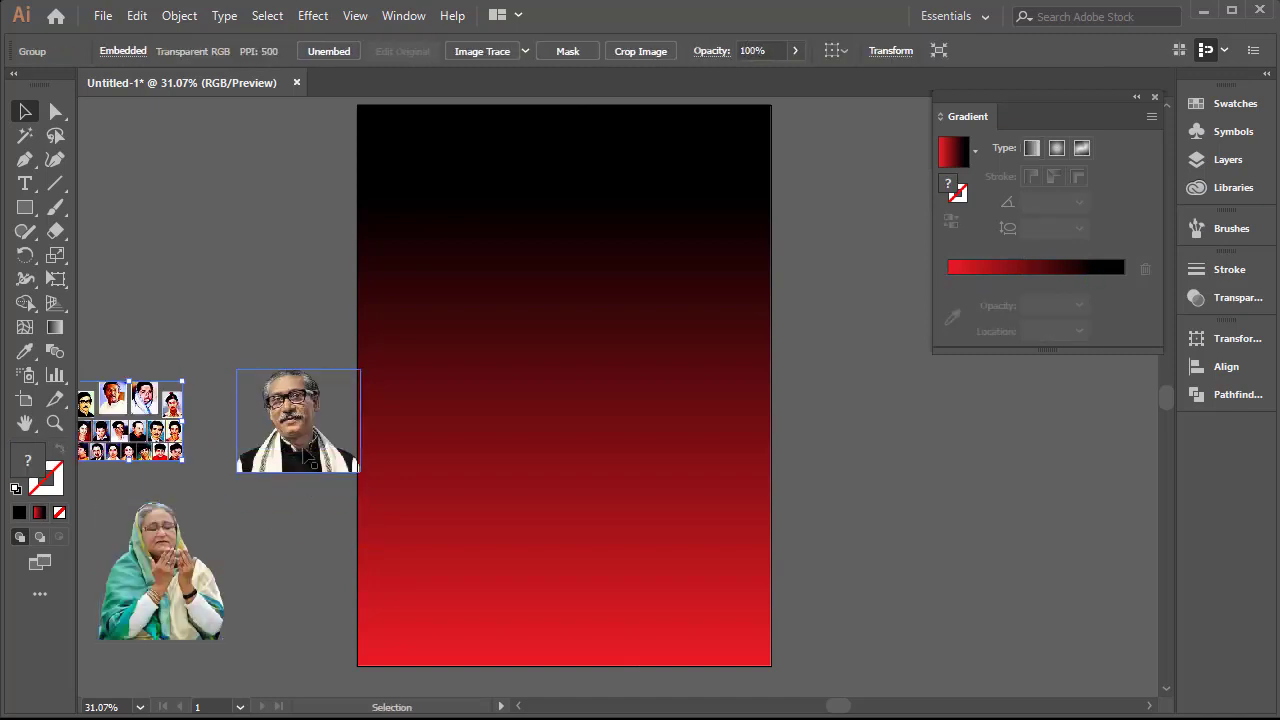
drag(300, 430, 359, 377)
drag(528, 341, 940, 498)
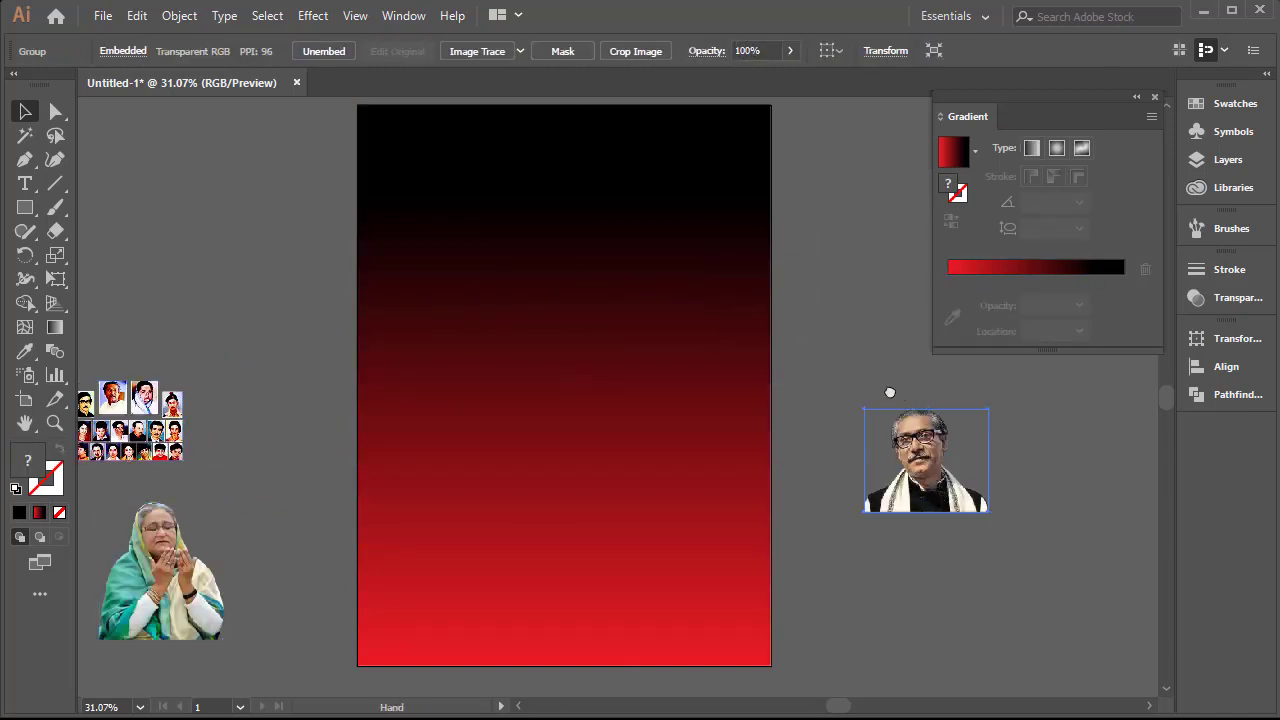
mouse_move(889, 391)
mouse_down()
mouse_move(697, 447)
mouse_move(780, 446)
mouse_up()
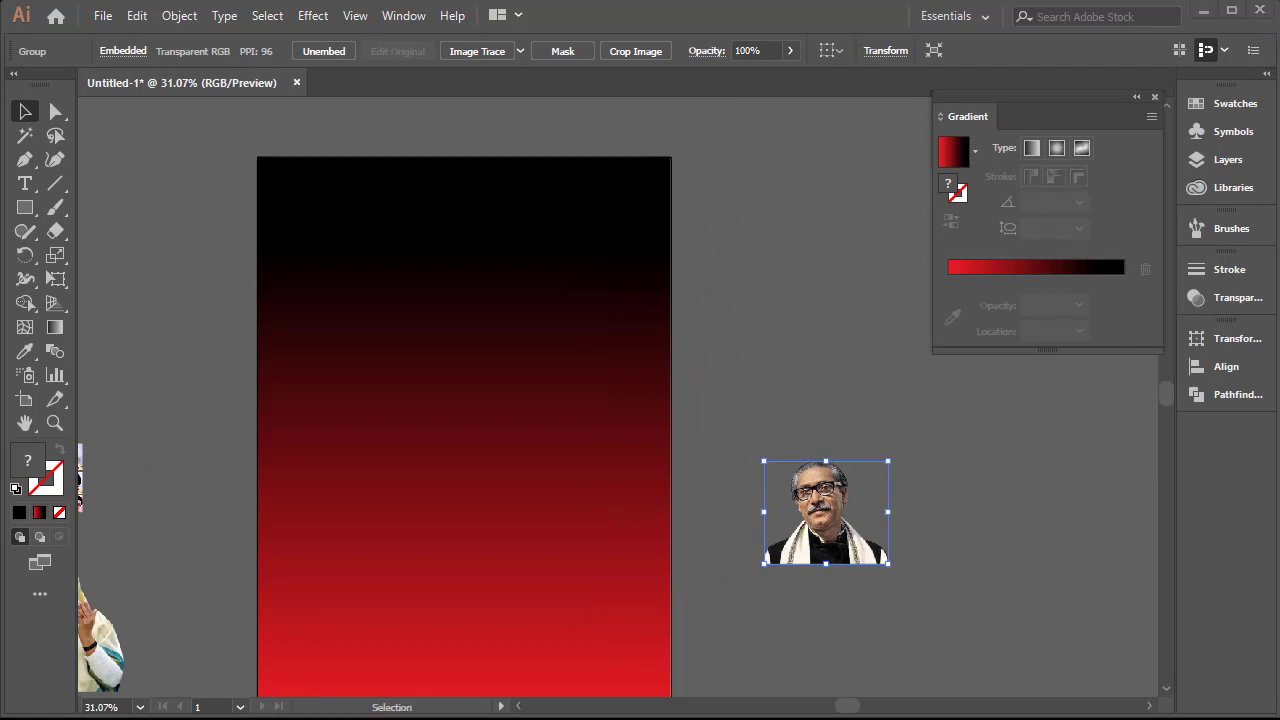
click(32, 212)
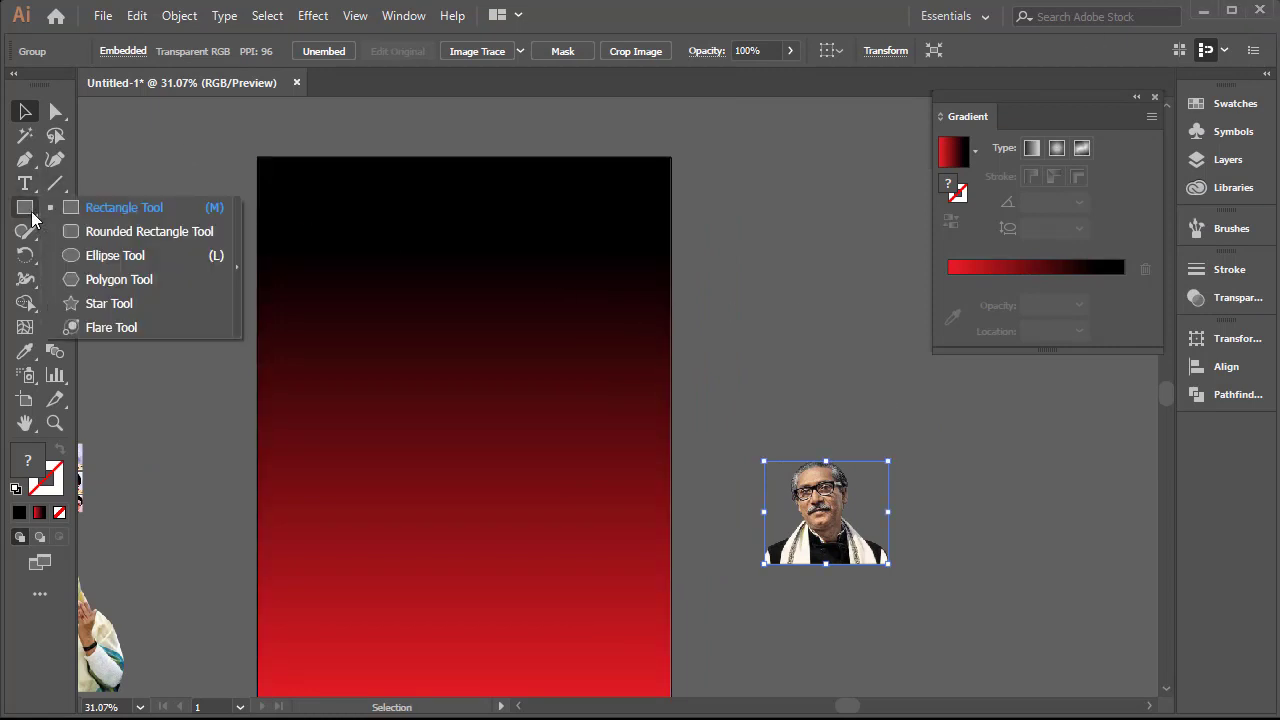
Draw and size a circle in the poster's upper right.
click(112, 255)
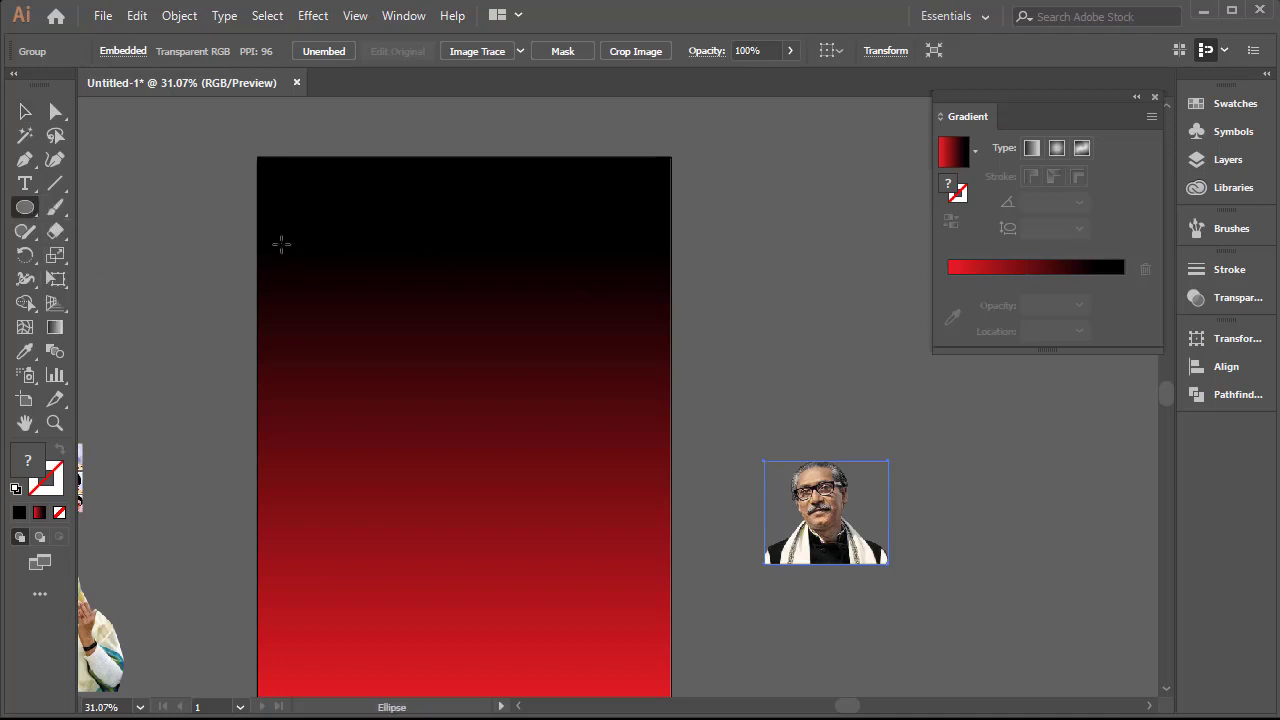
drag(509, 248, 567, 396)
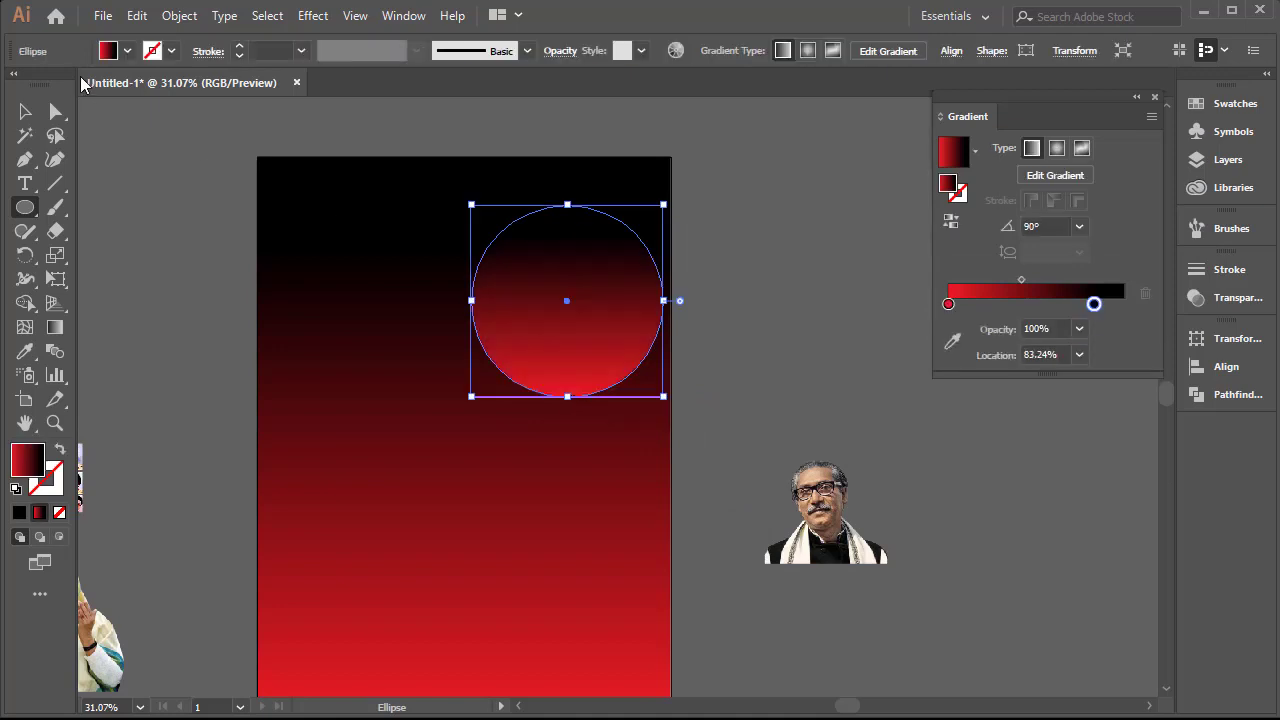
click(25, 113)
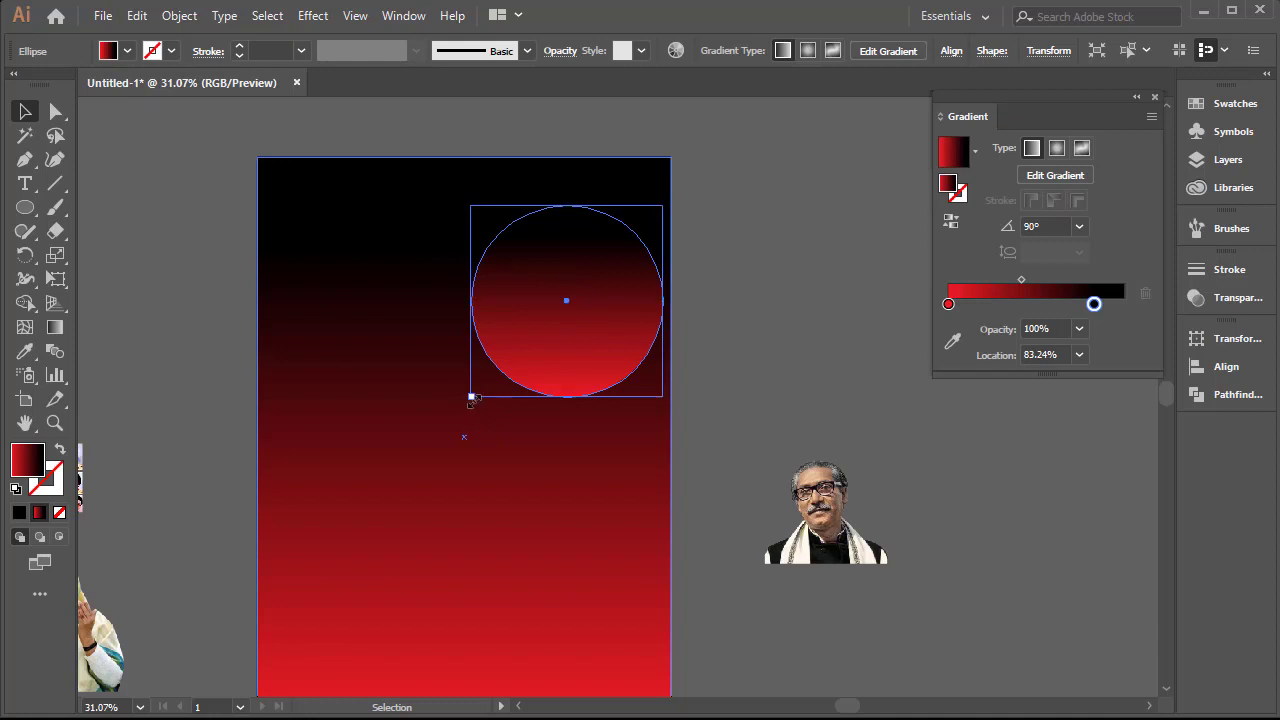
drag(469, 399, 434, 460)
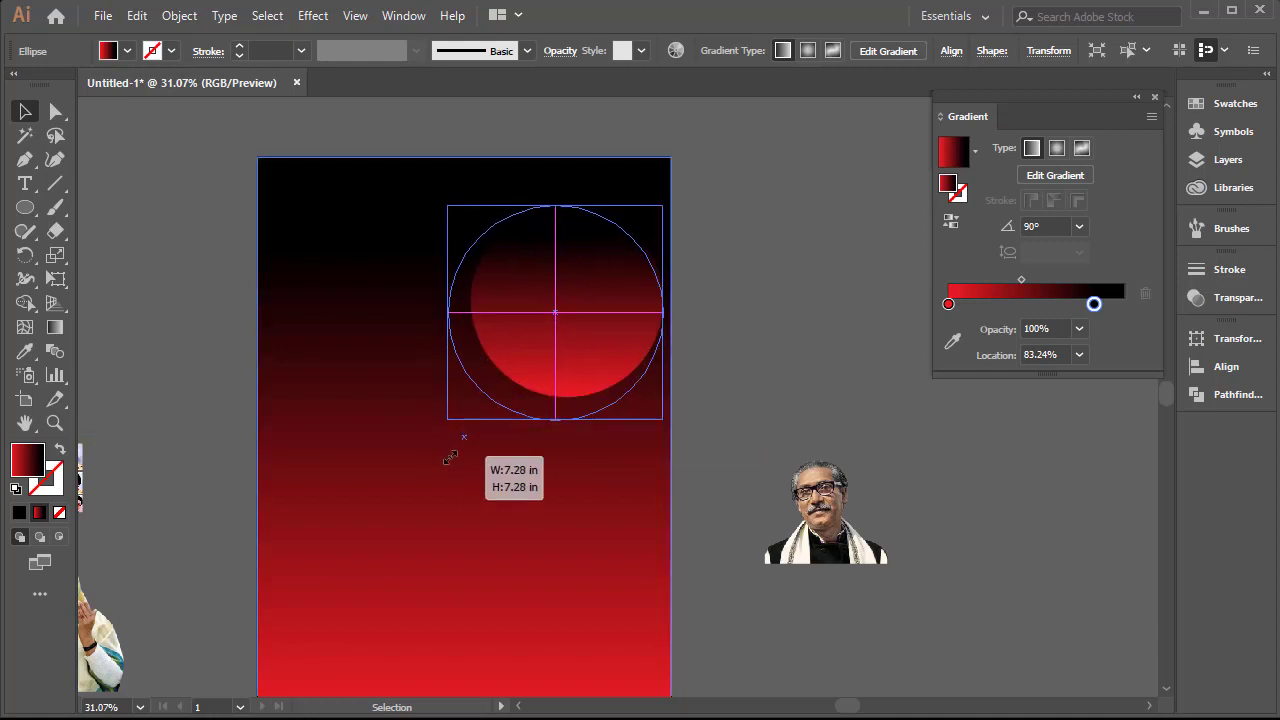
drag(434, 460, 456, 411)
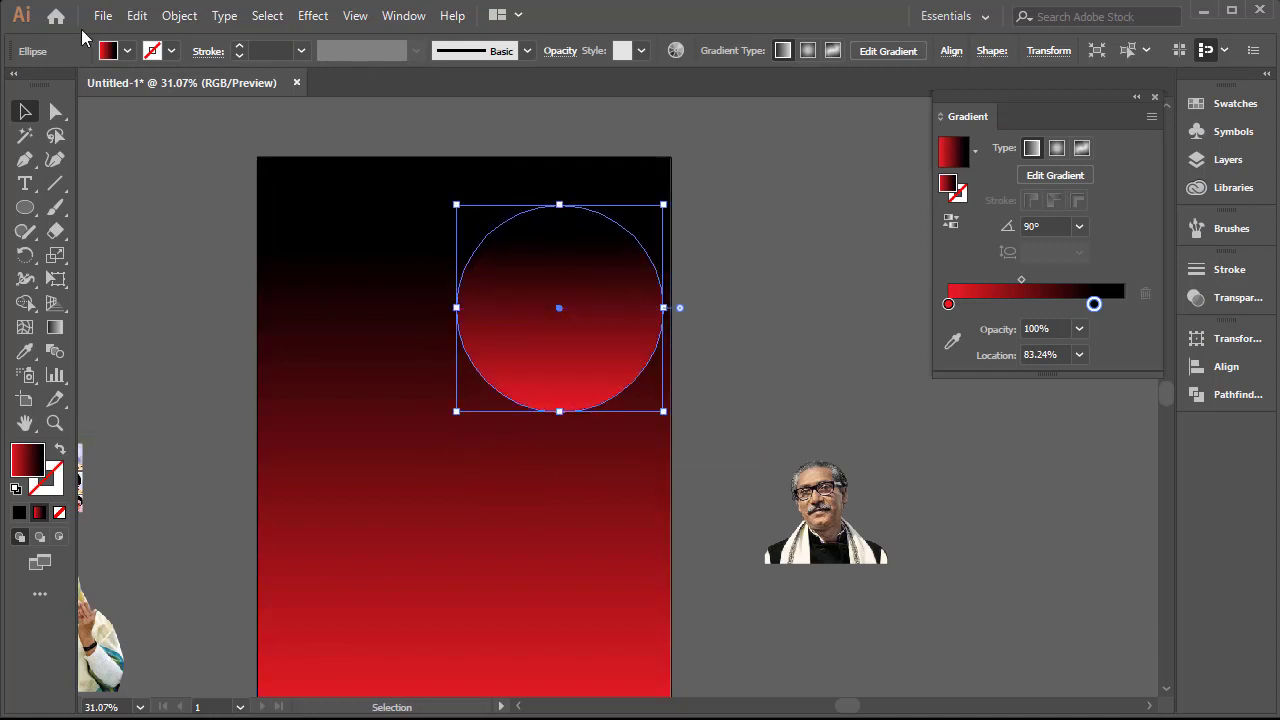
Fill the circle with flat grey and hide the panels.
click(127, 50)
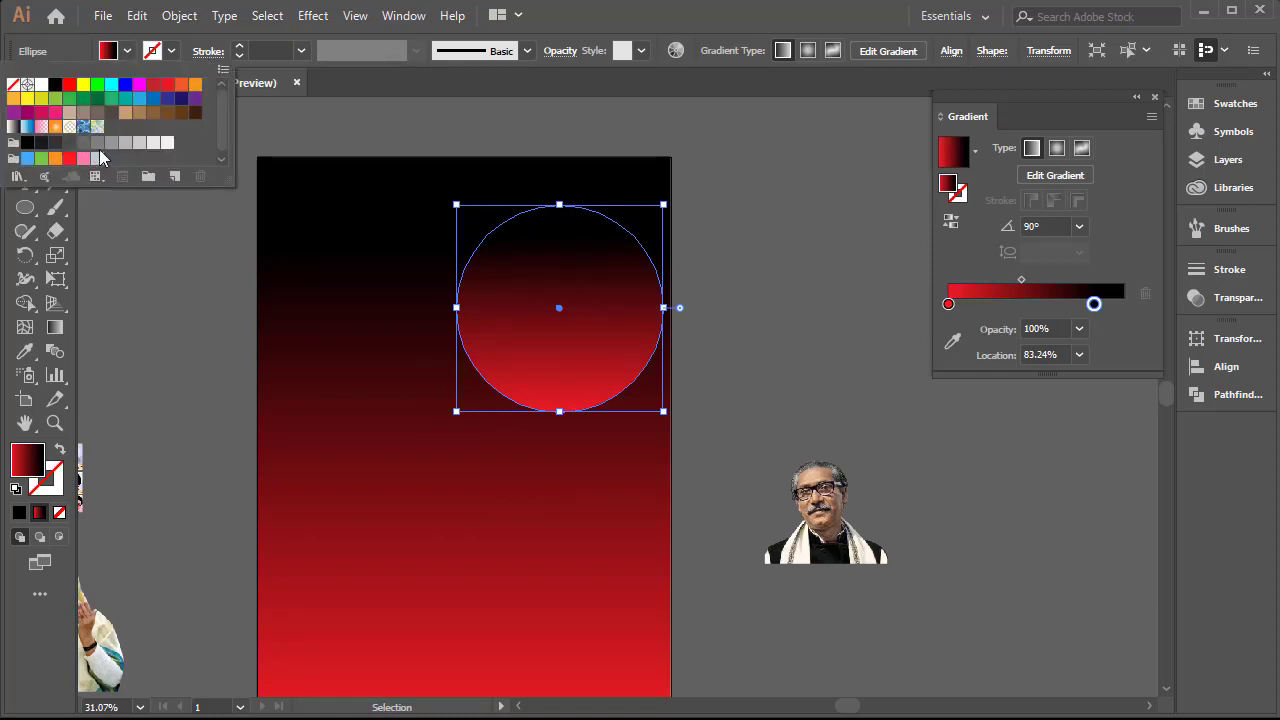
click(94, 144)
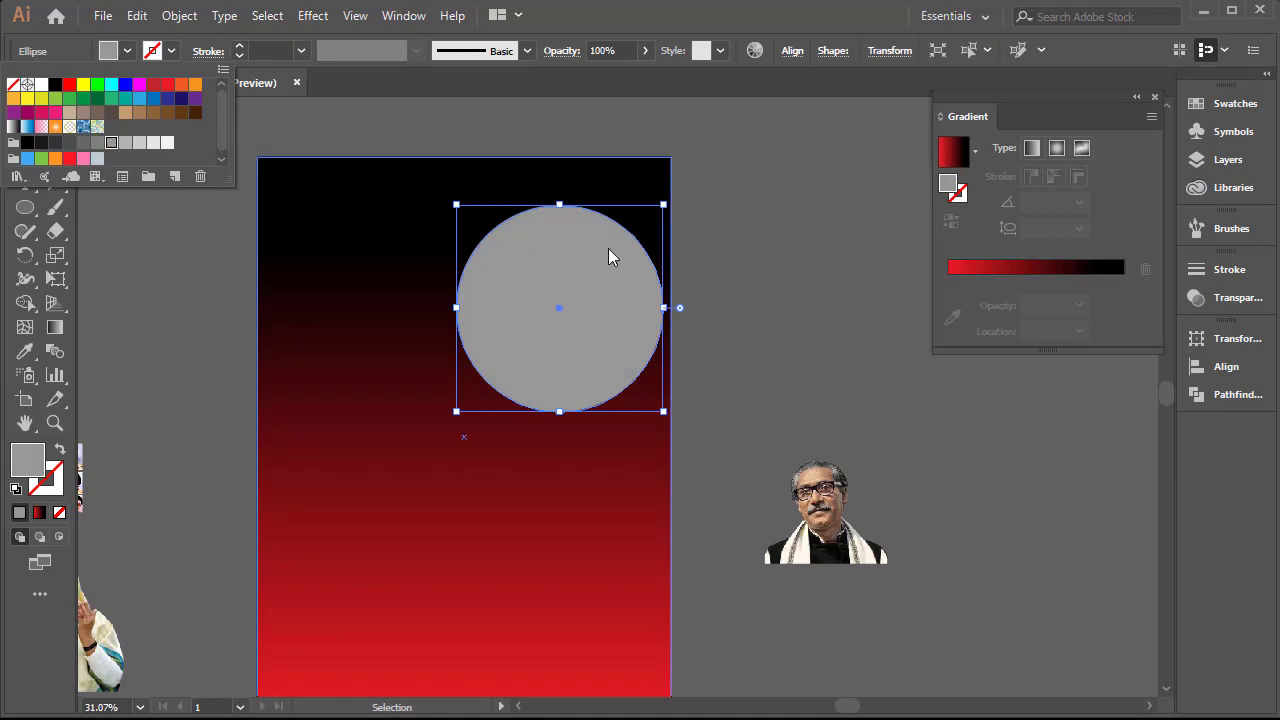
key(Tab)
key(z)
click(718, 324)
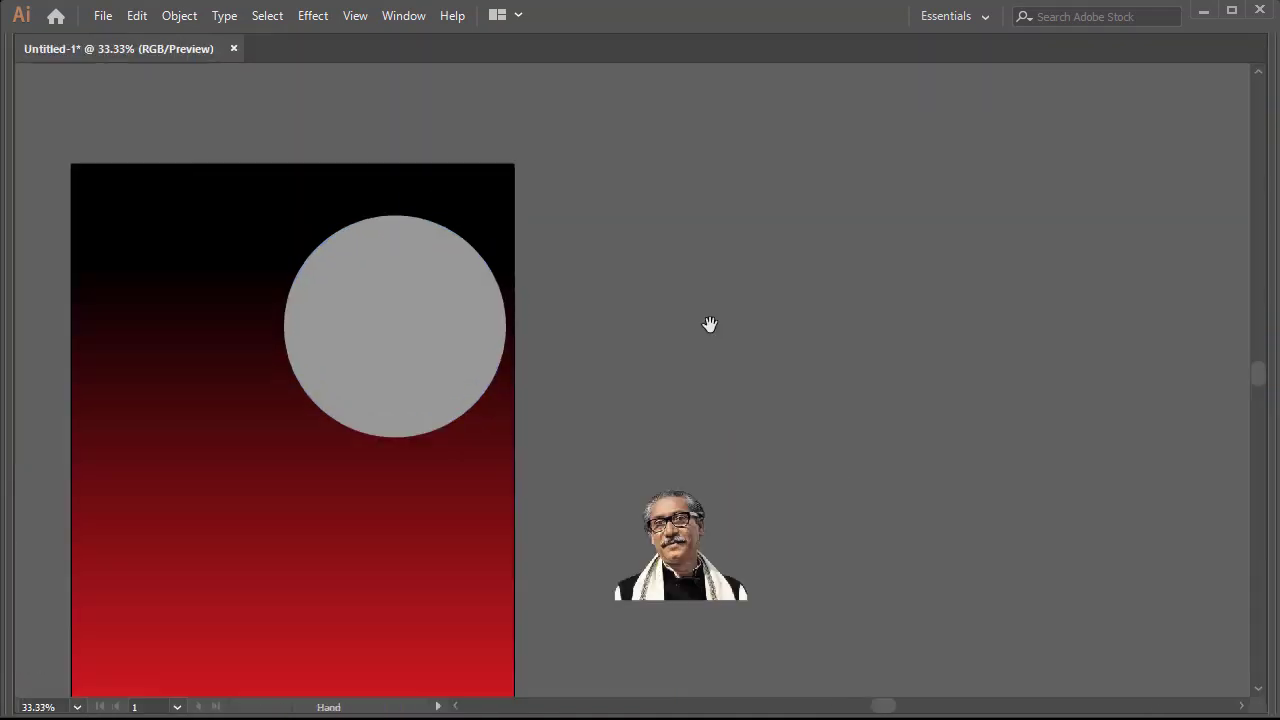
scroll(880, 351, left, 3)
scroll(951, 360, left, 2)
Reposition and resize the circle so it sits within a thin grey ring.
key(v)
drag(777, 333, 777, 310)
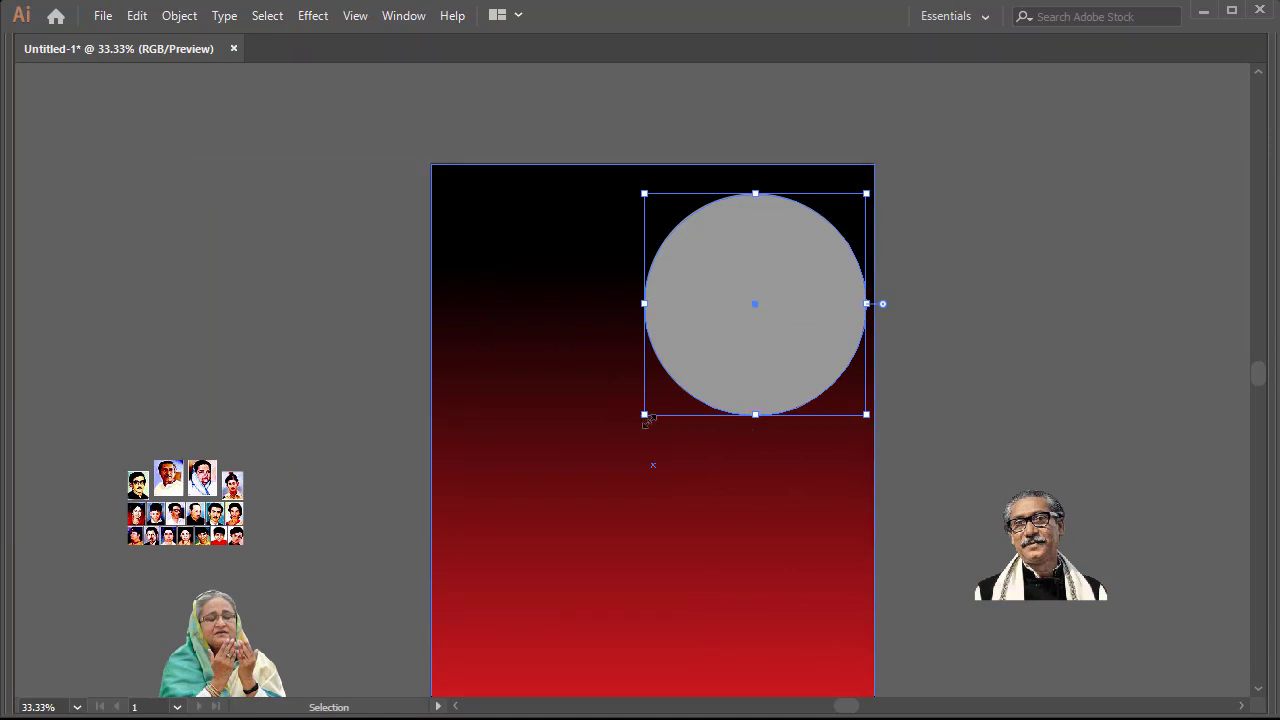
drag(644, 414, 643, 445)
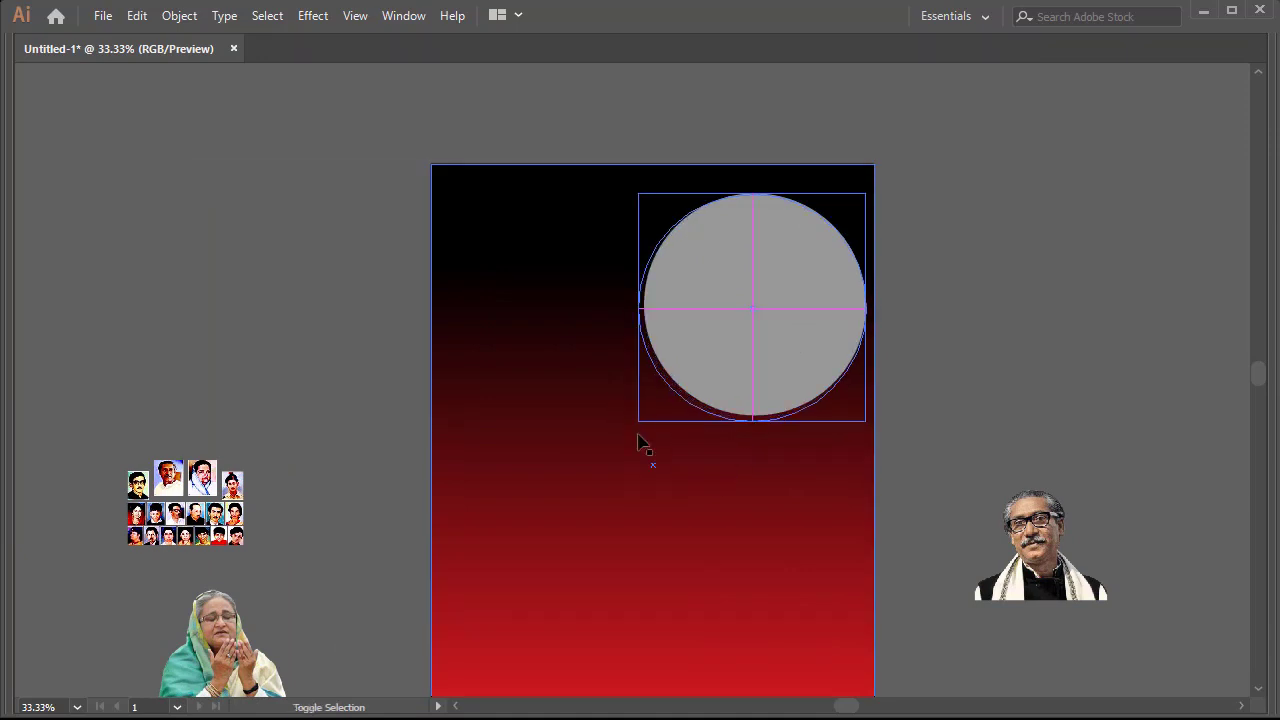
drag(778, 299, 676, 344)
key(a)
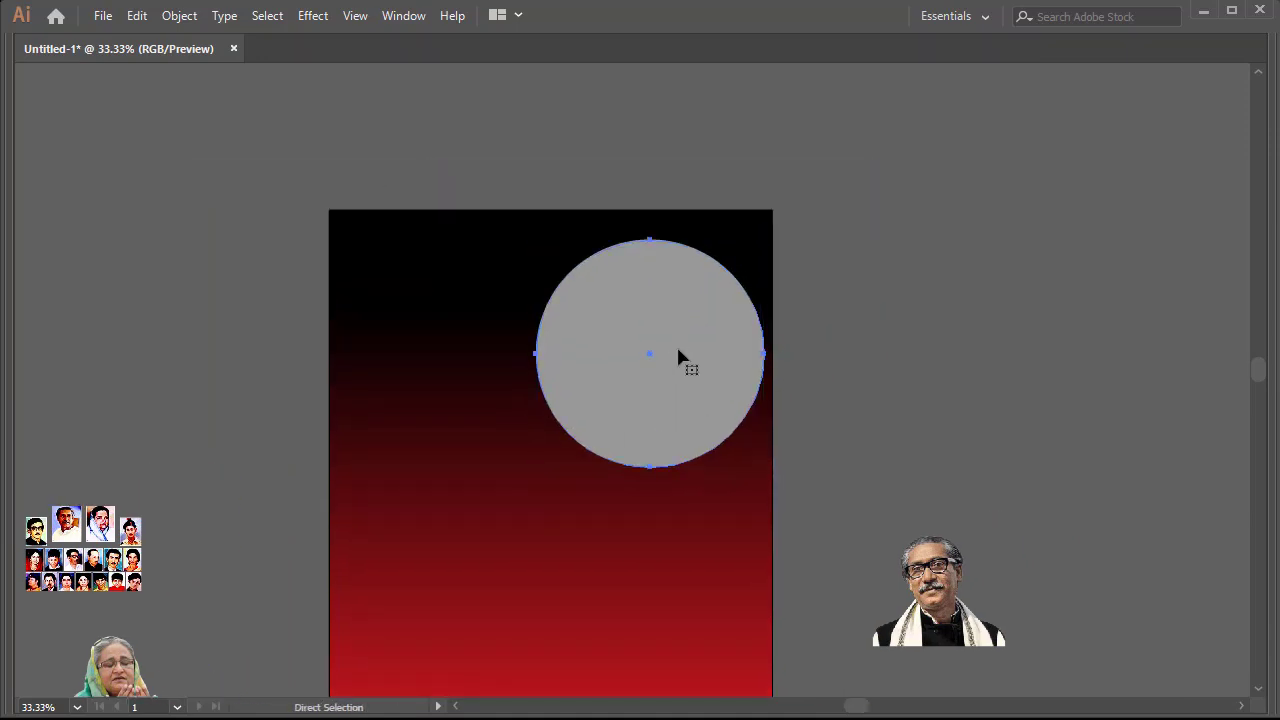
key(v)
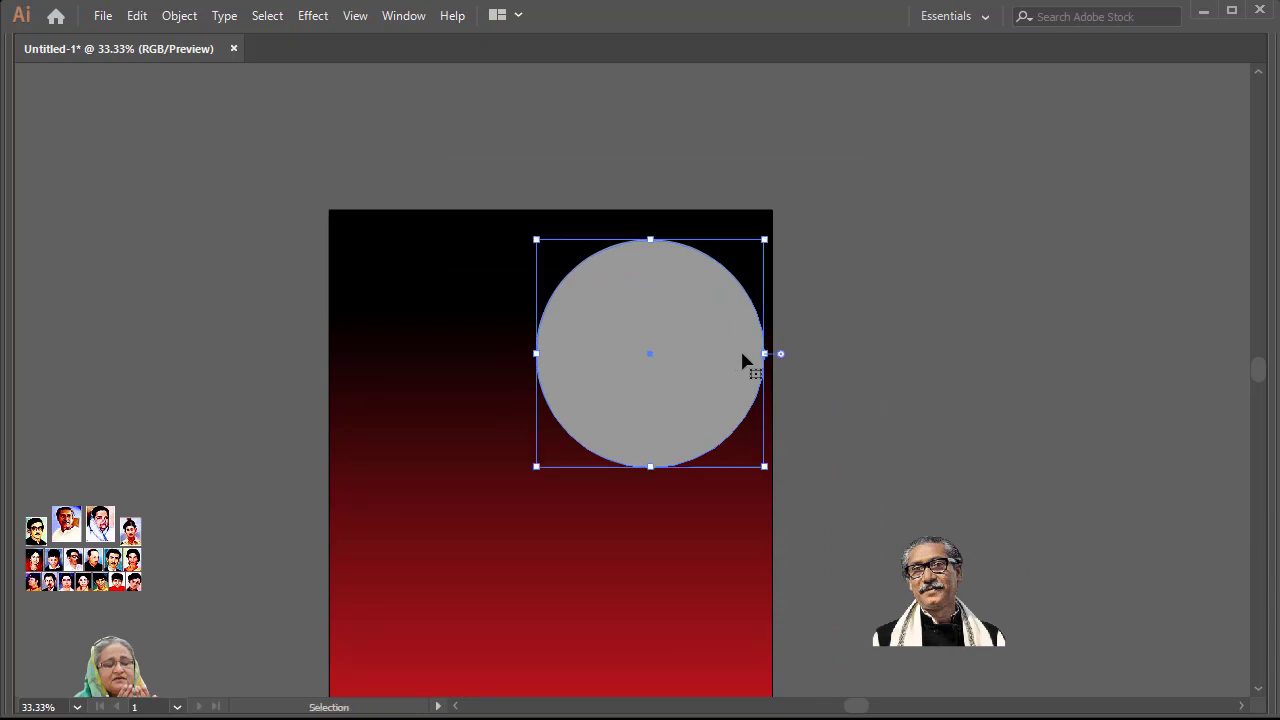
drag(765, 354, 757, 357)
Fill the inner circle with white.
key(Tab)
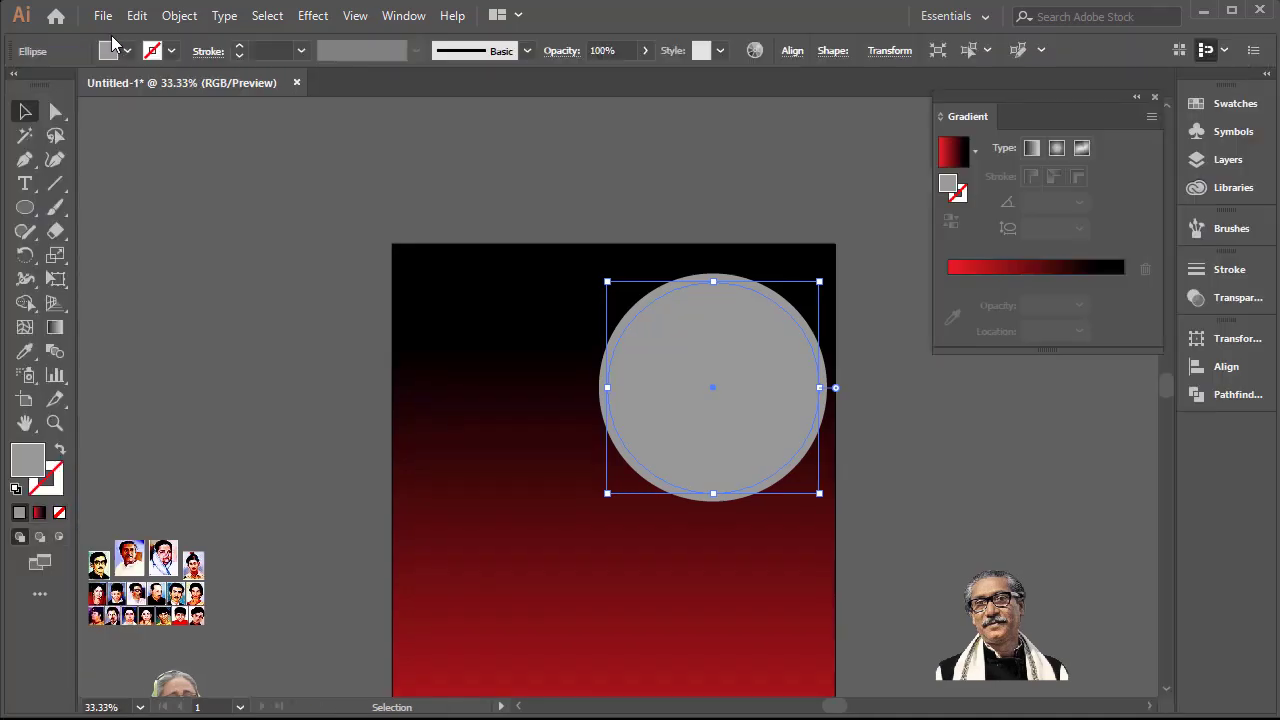
click(116, 52)
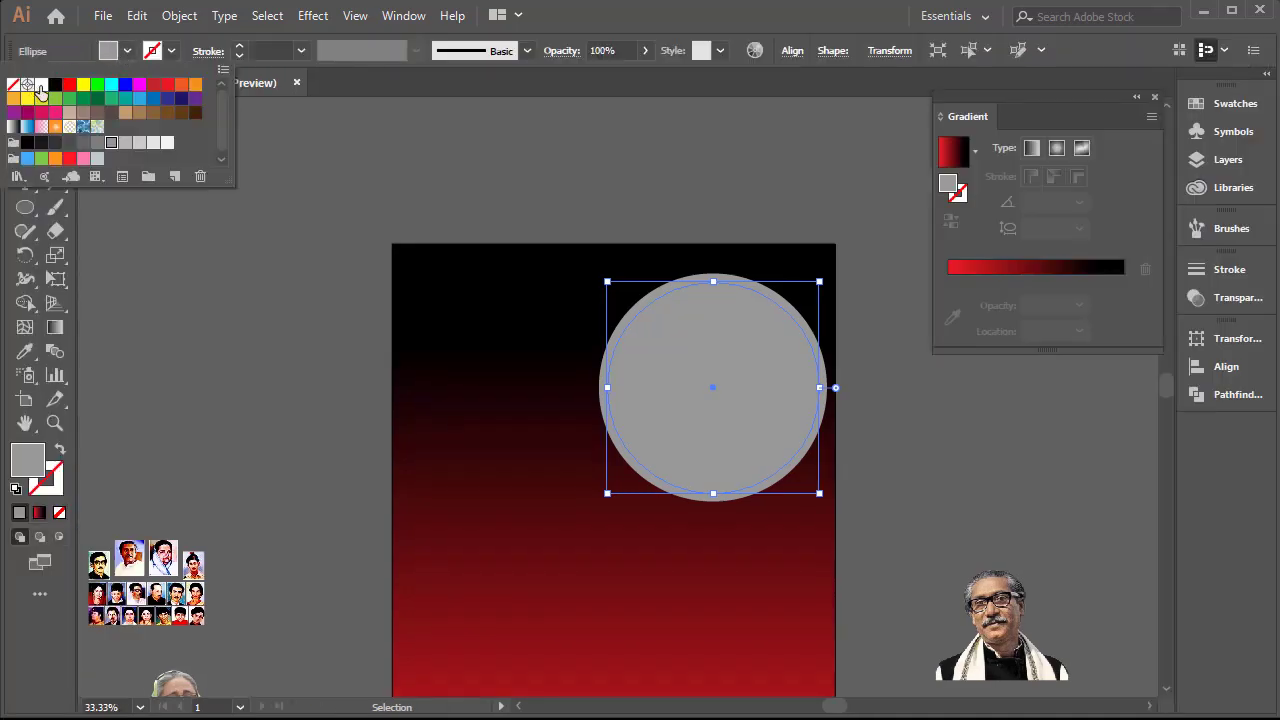
click(41, 85)
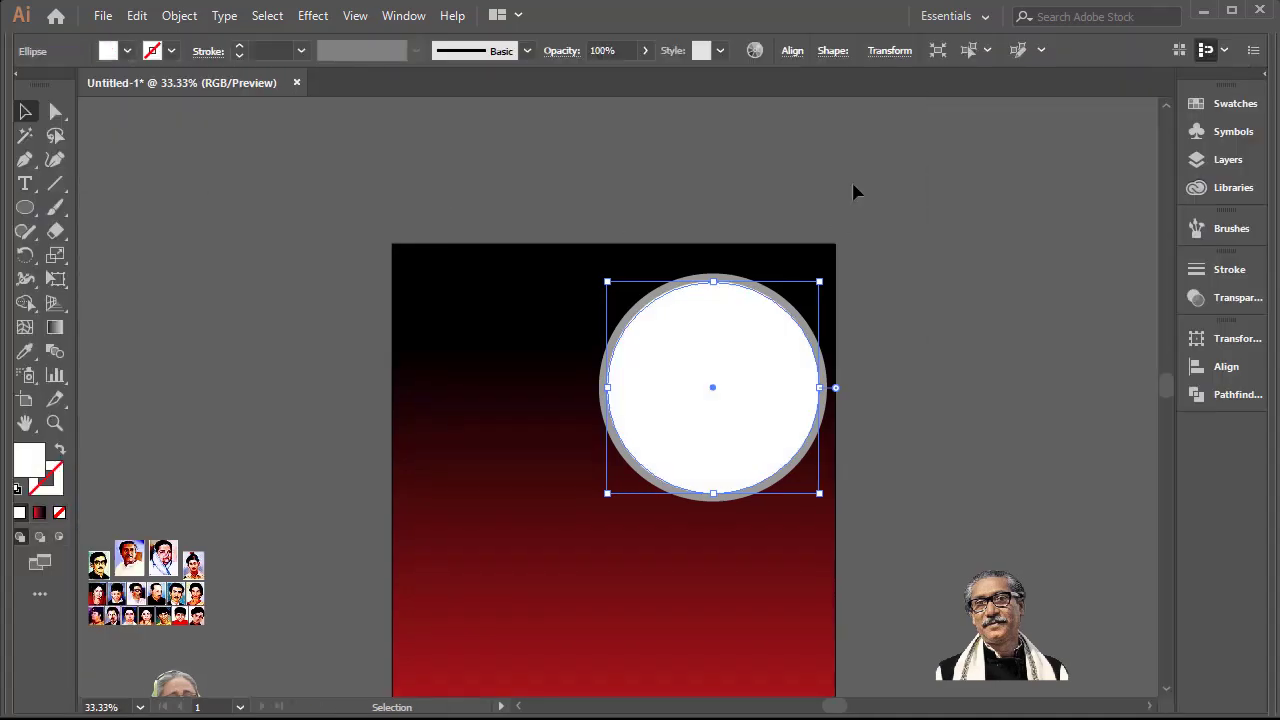
key(Tab)
click(936, 291)
key(z)
Move the man's portrait onto the white circle.
drag(912, 456, 884, 374)
key(v)
click(931, 545)
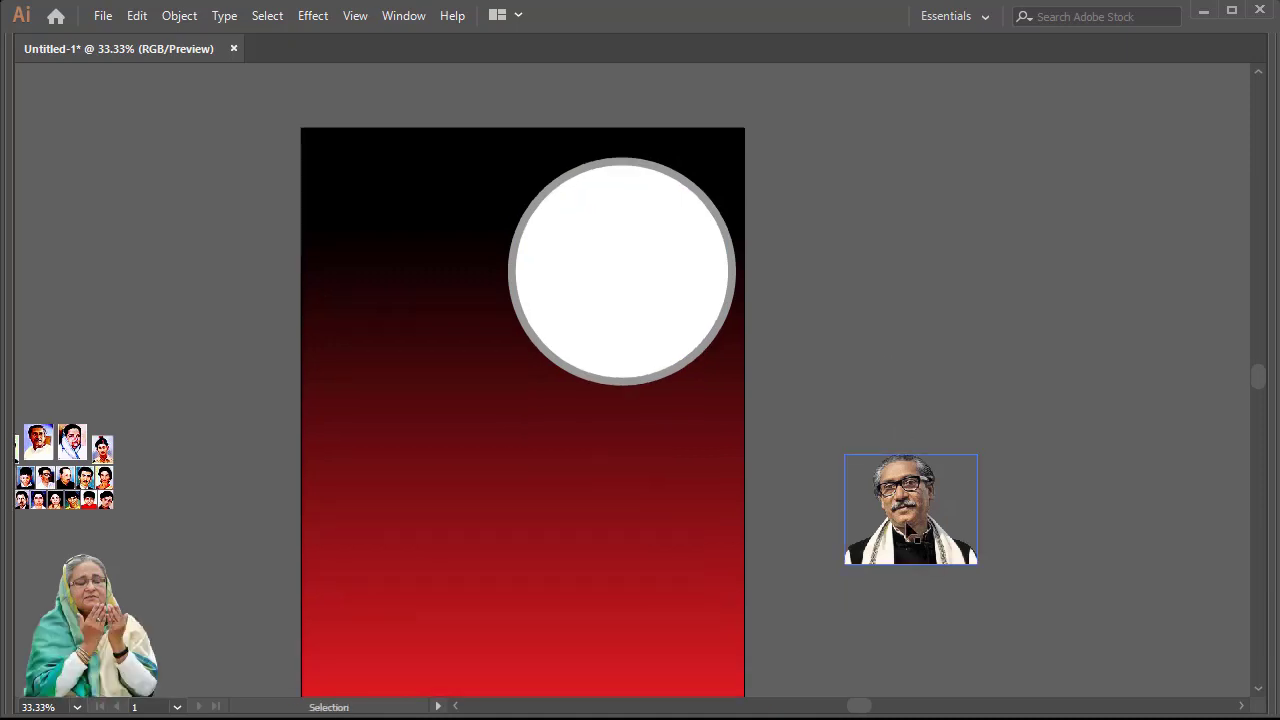
drag(931, 545, 628, 295)
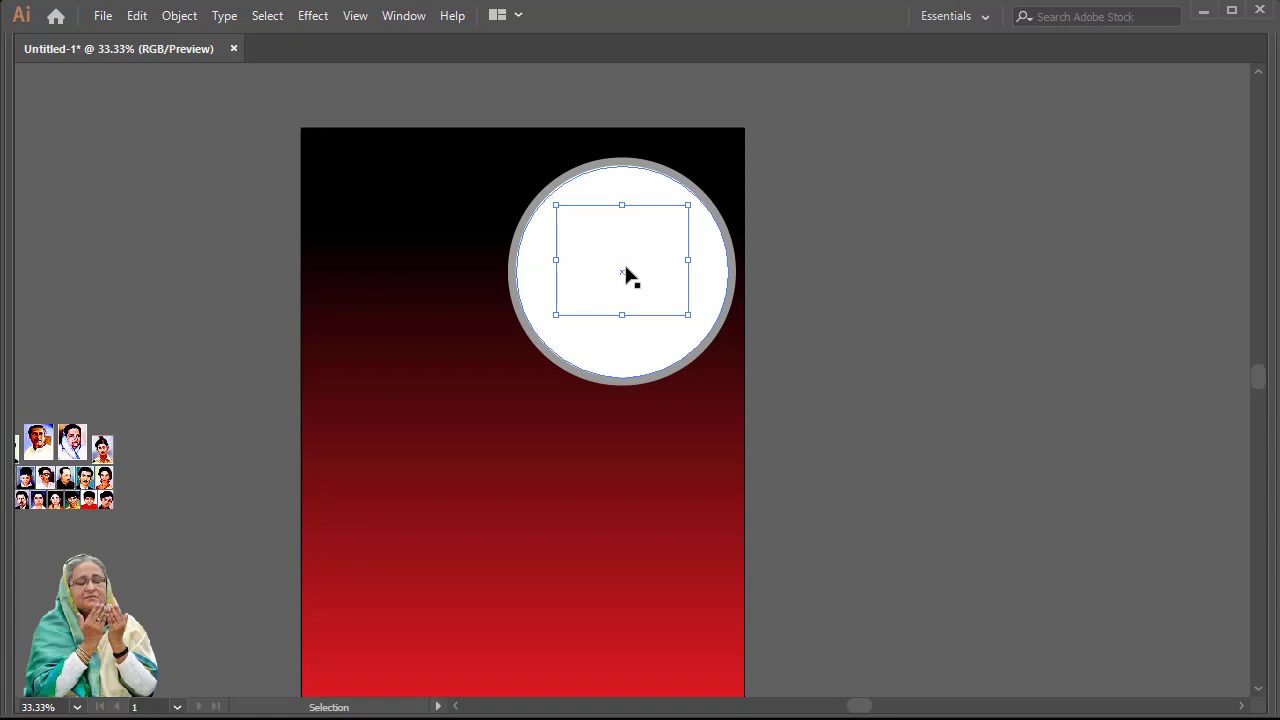
Bring the man's portrait to front and enlarge it to about 7.8 × 6.5 in over the circle.
right_click(605, 248)
mouse_move(661, 494)
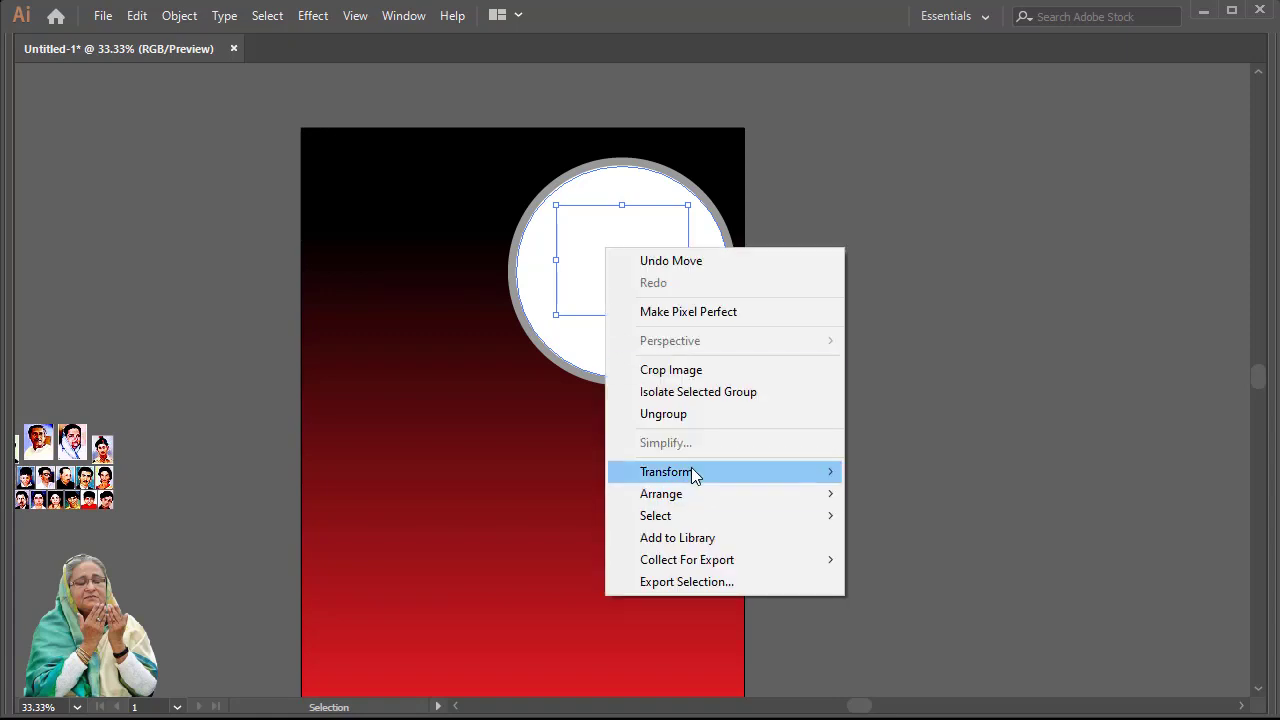
click(900, 494)
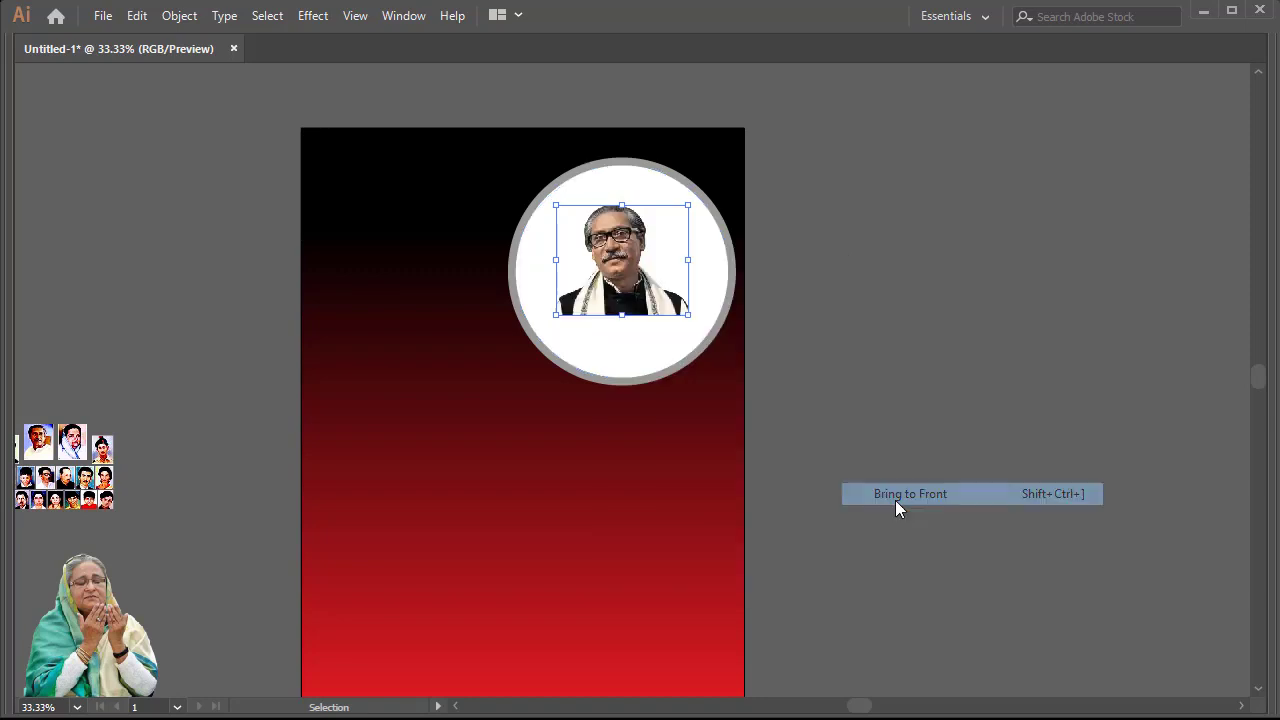
drag(614, 318, 622, 398)
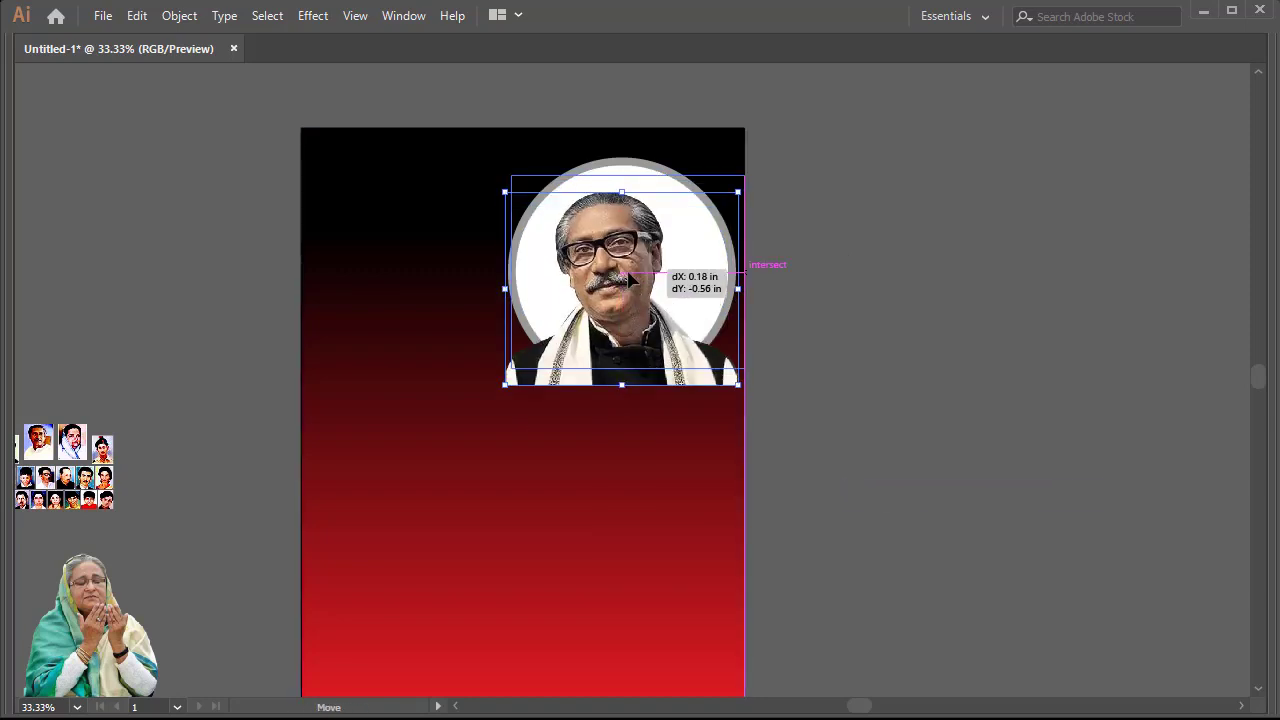
drag(622, 312, 632, 300)
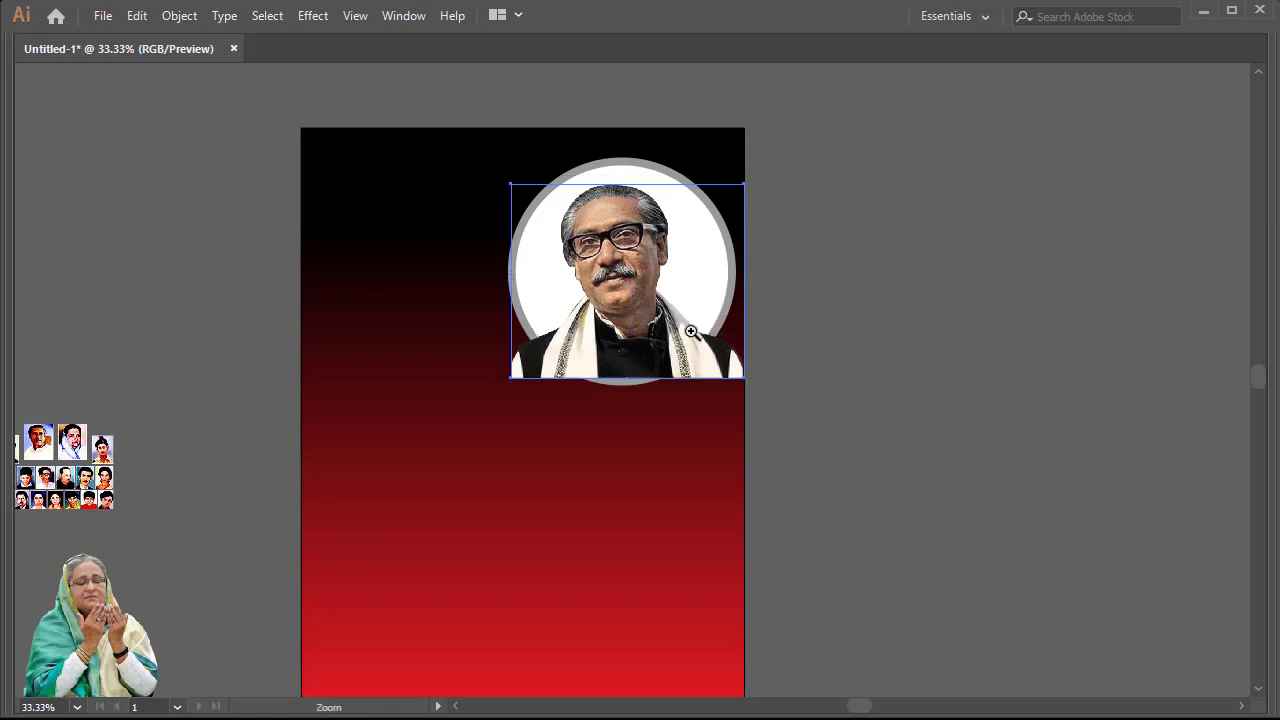
key(ctrl+=)
drag(536, 449, 536, 467)
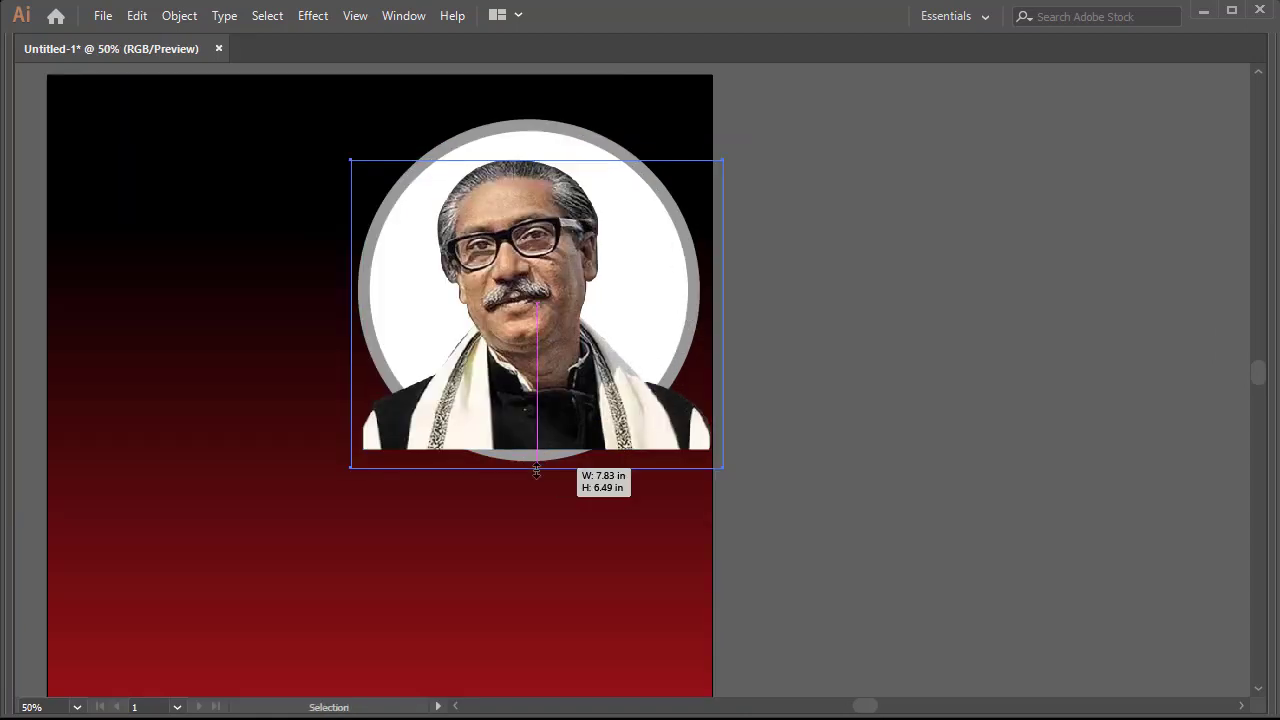
drag(558, 374, 558, 361)
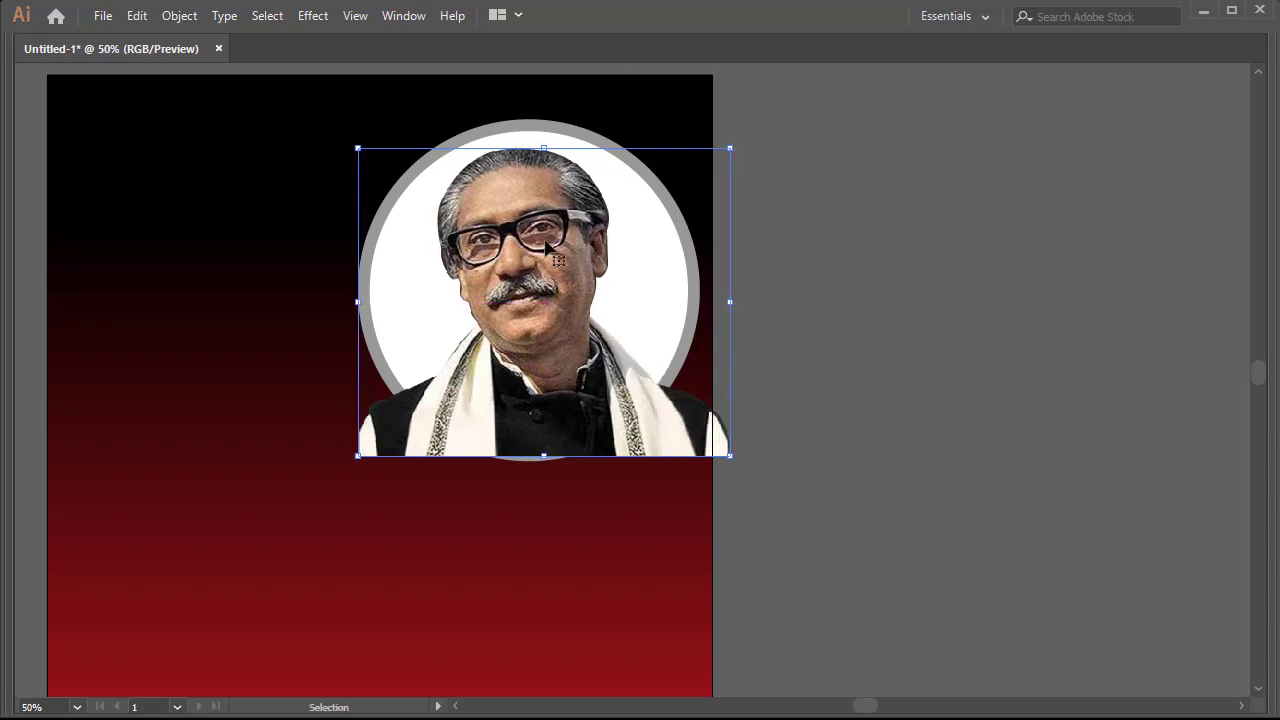
Clip the portrait to a front copy of the white circle inside the grey ring.
click(519, 145)
key(a)
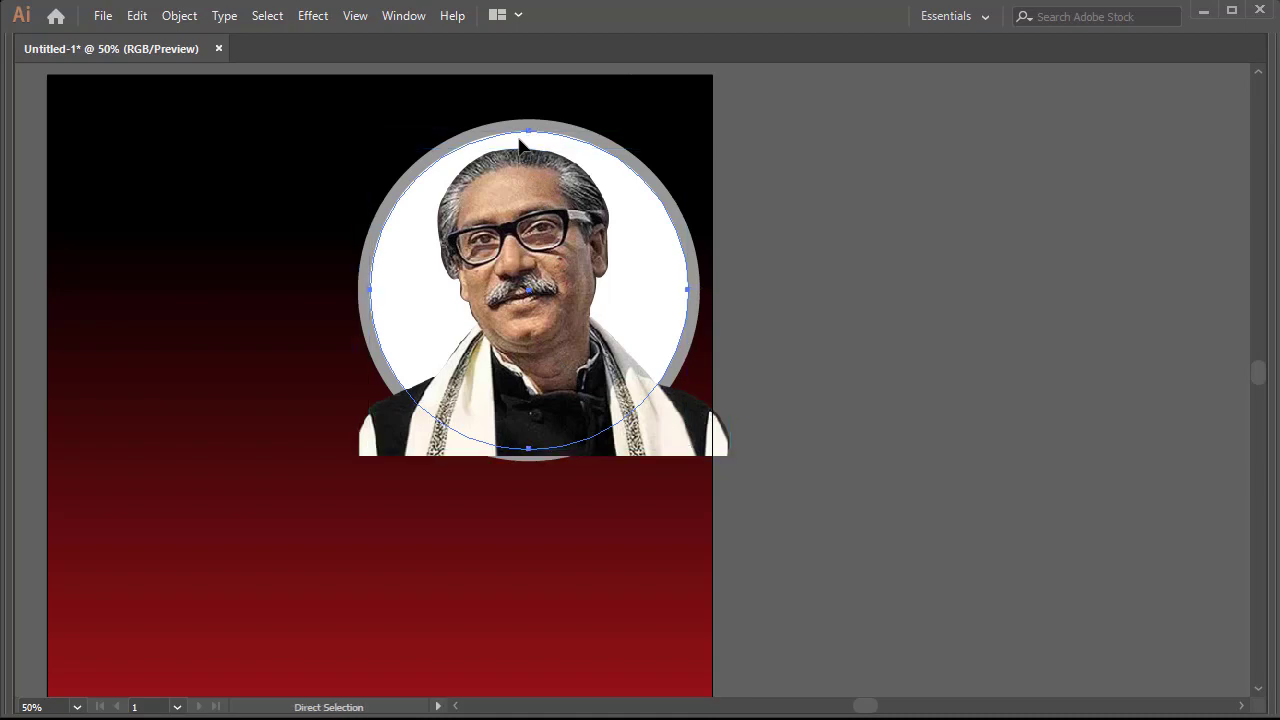
key(v)
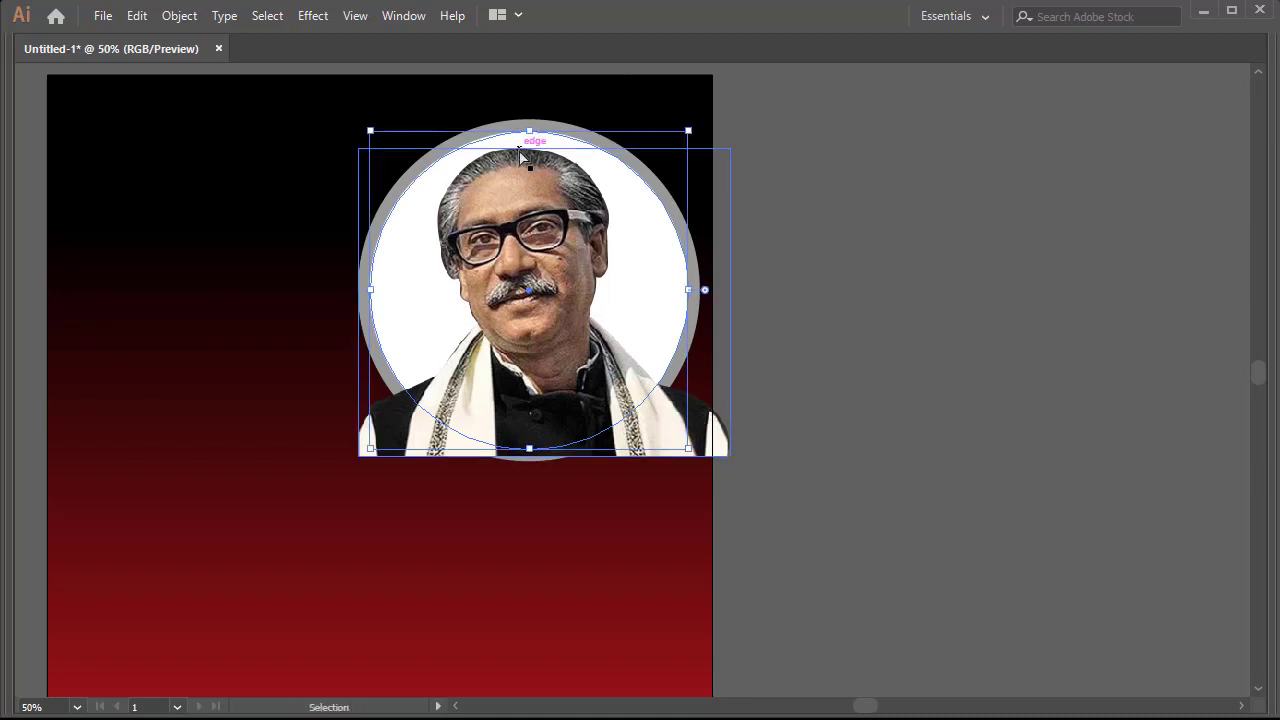
right_click(525, 142)
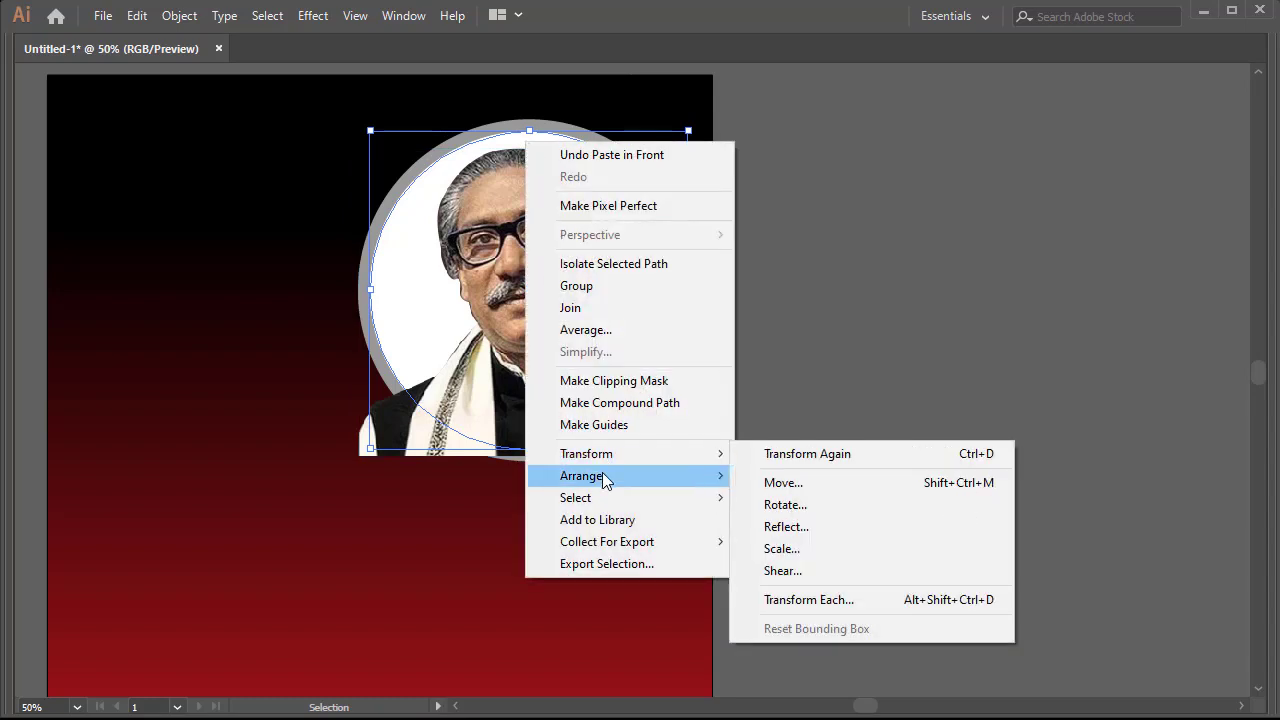
mouse_move(582, 476)
click(789, 477)
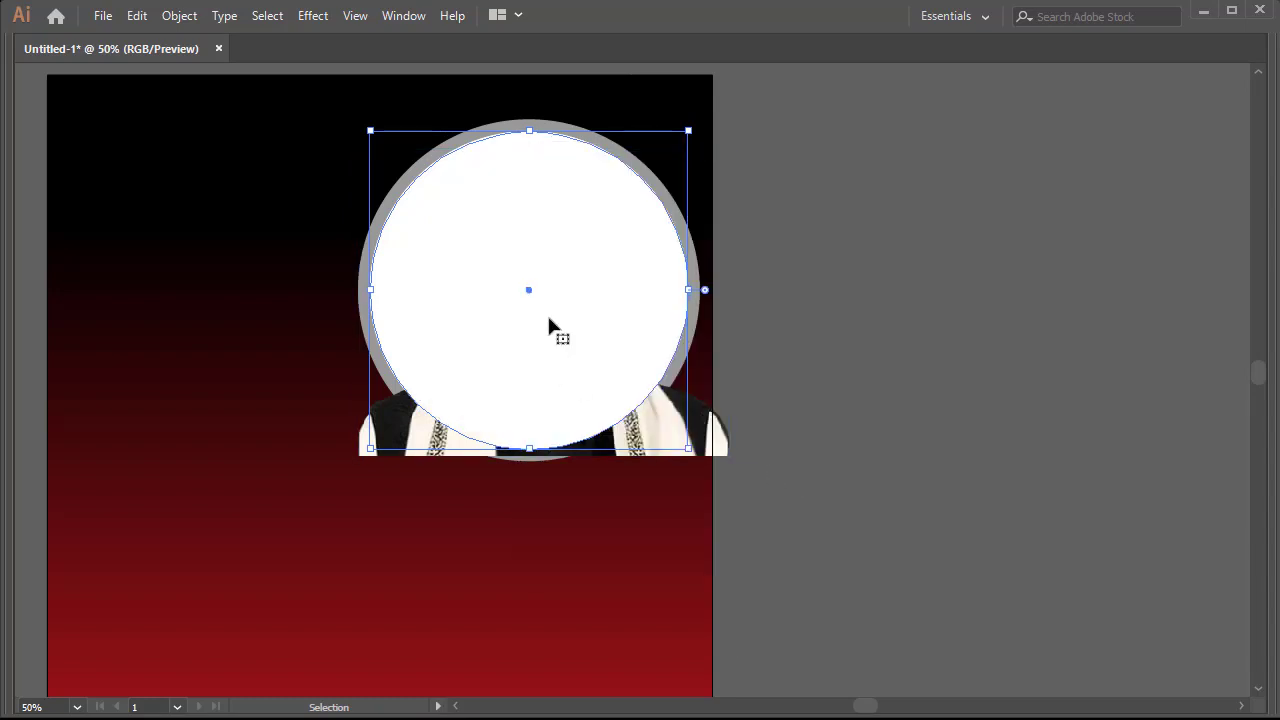
shift+click(399, 444)
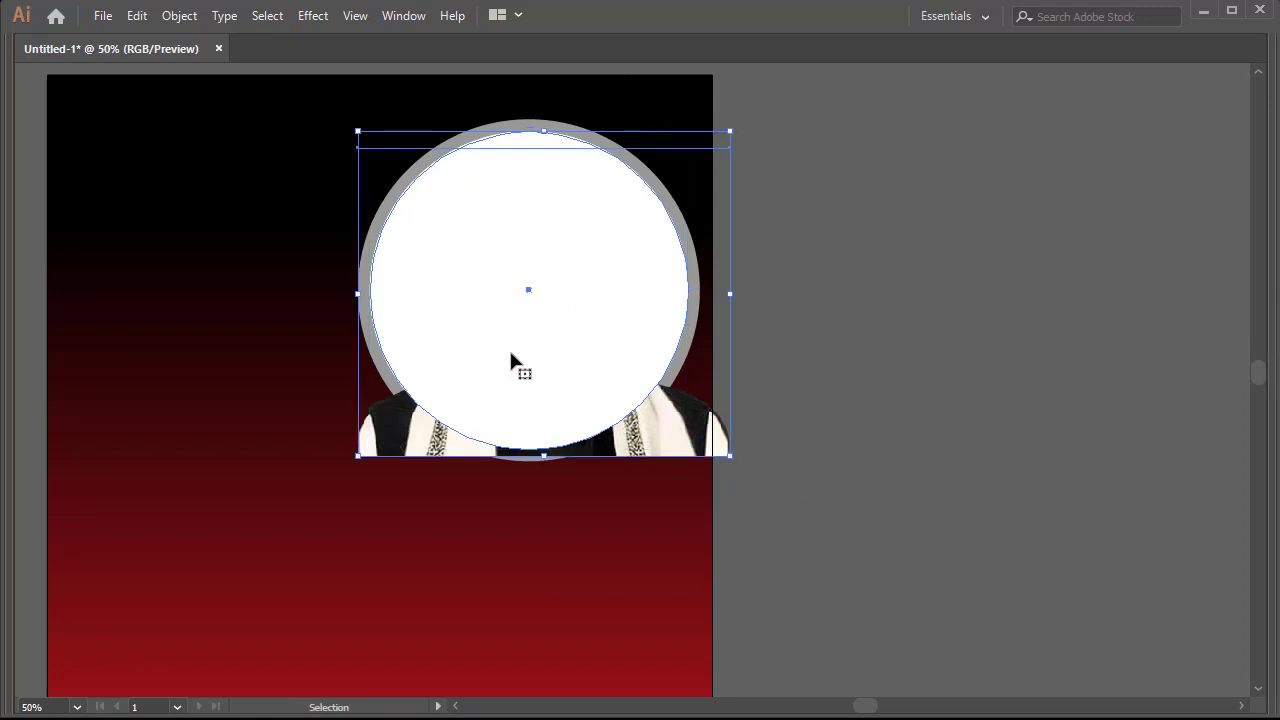
right_click(493, 295)
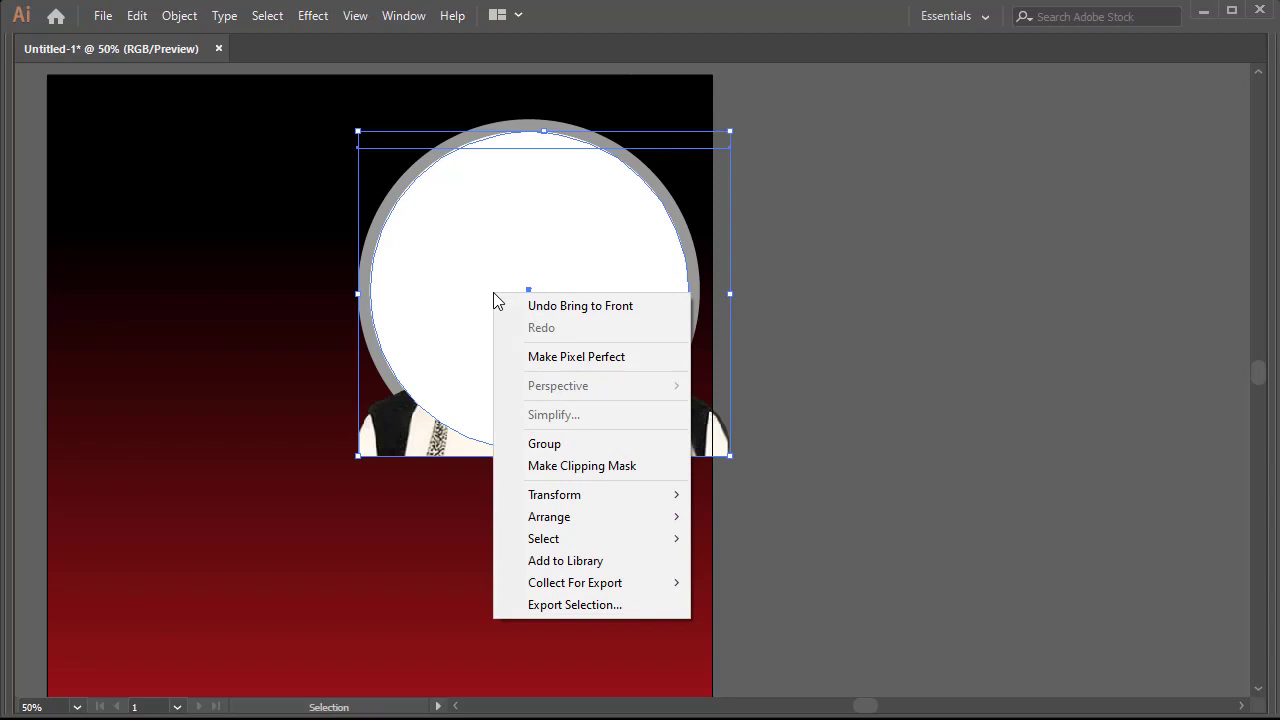
click(556, 467)
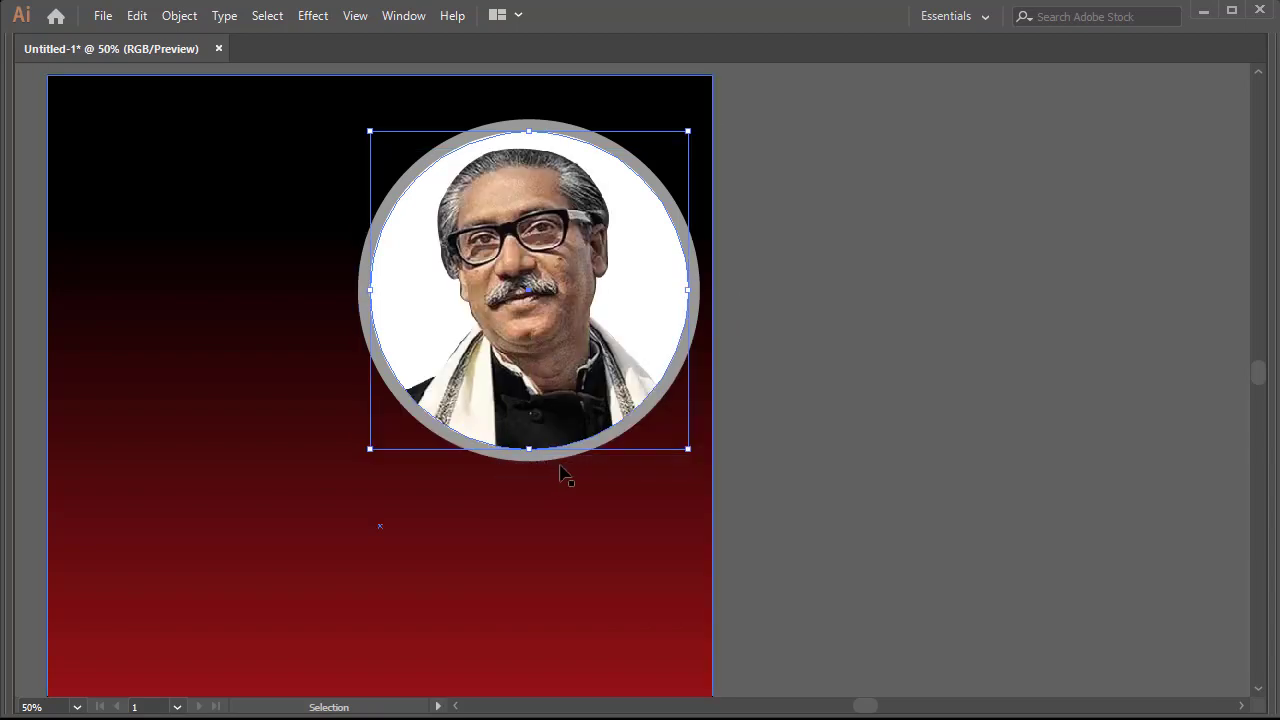
key(ctrl+minus)
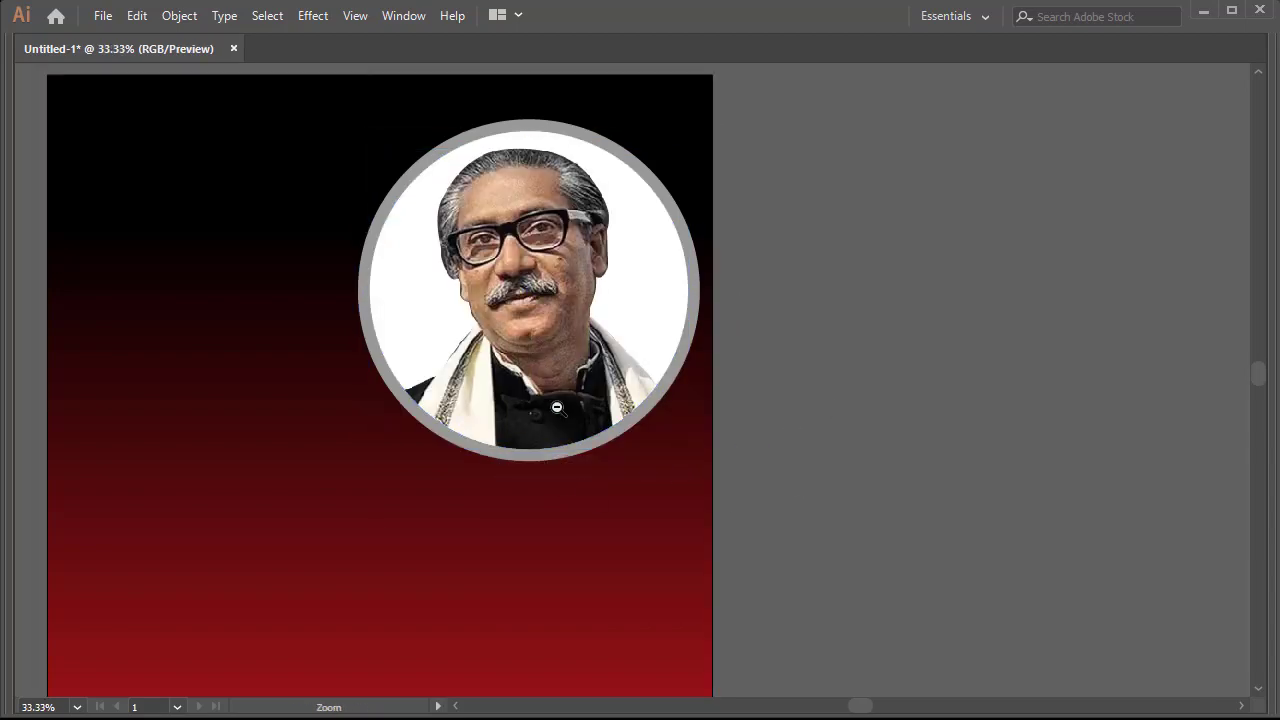
drag(503, 443, 459, 402)
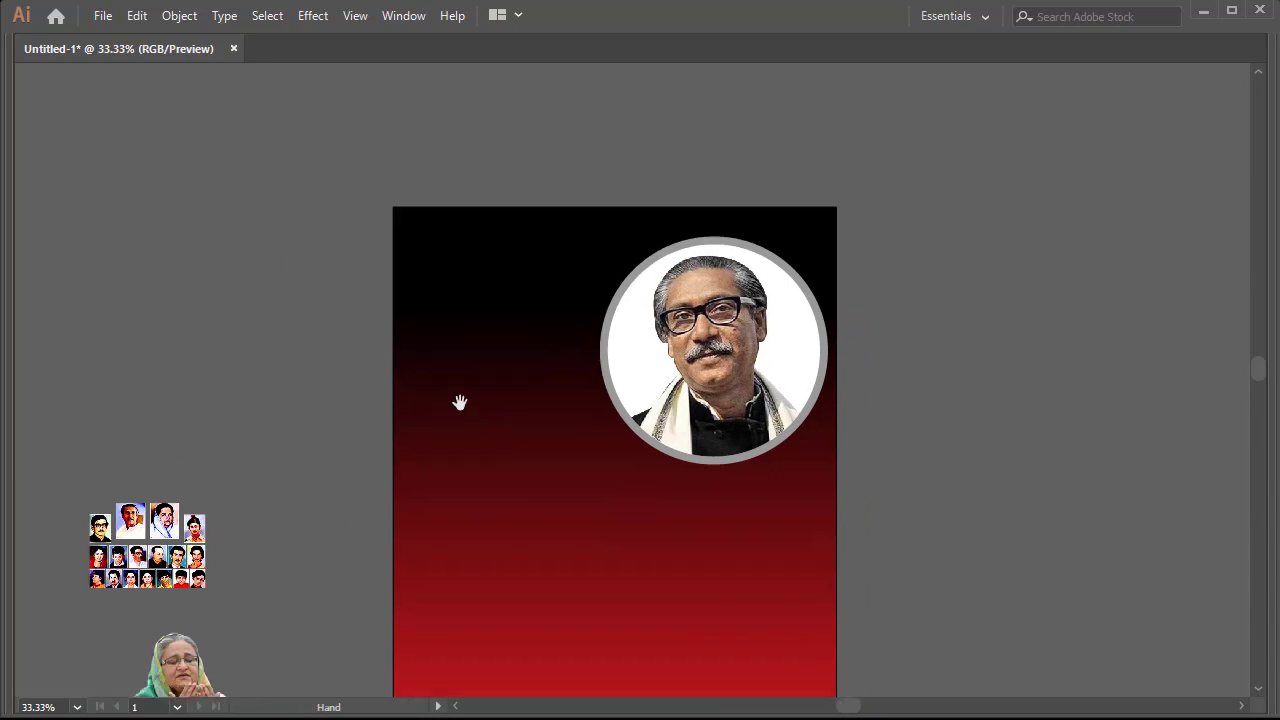
Draw a new white circle and move it onto the poster, left of the portrait frame.
key(Tab)
click(25, 208)
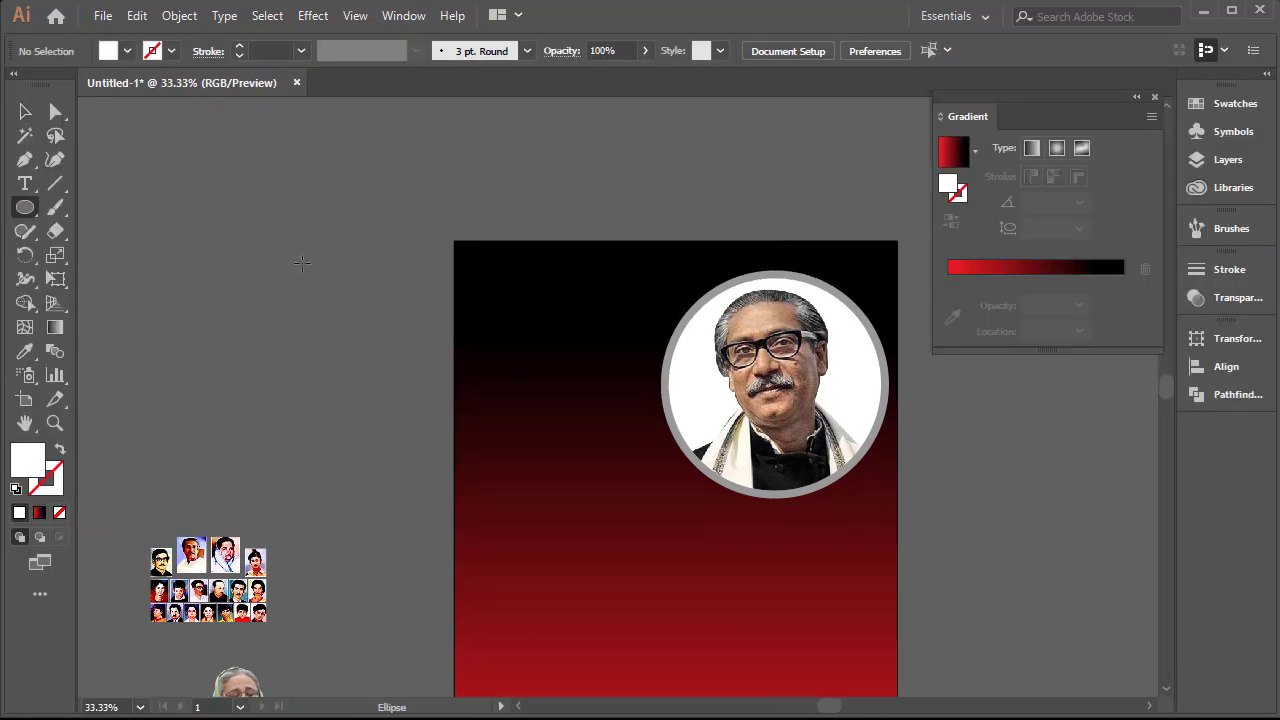
drag(259, 234, 360, 370)
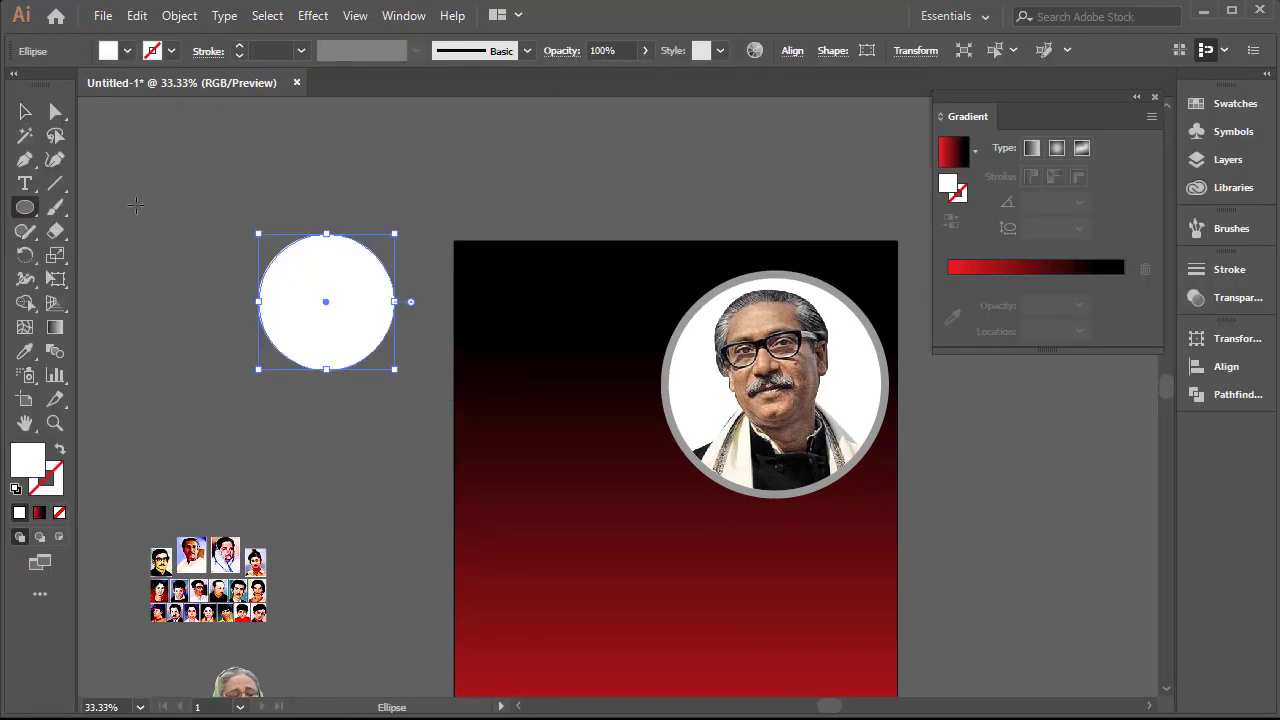
click(20, 110)
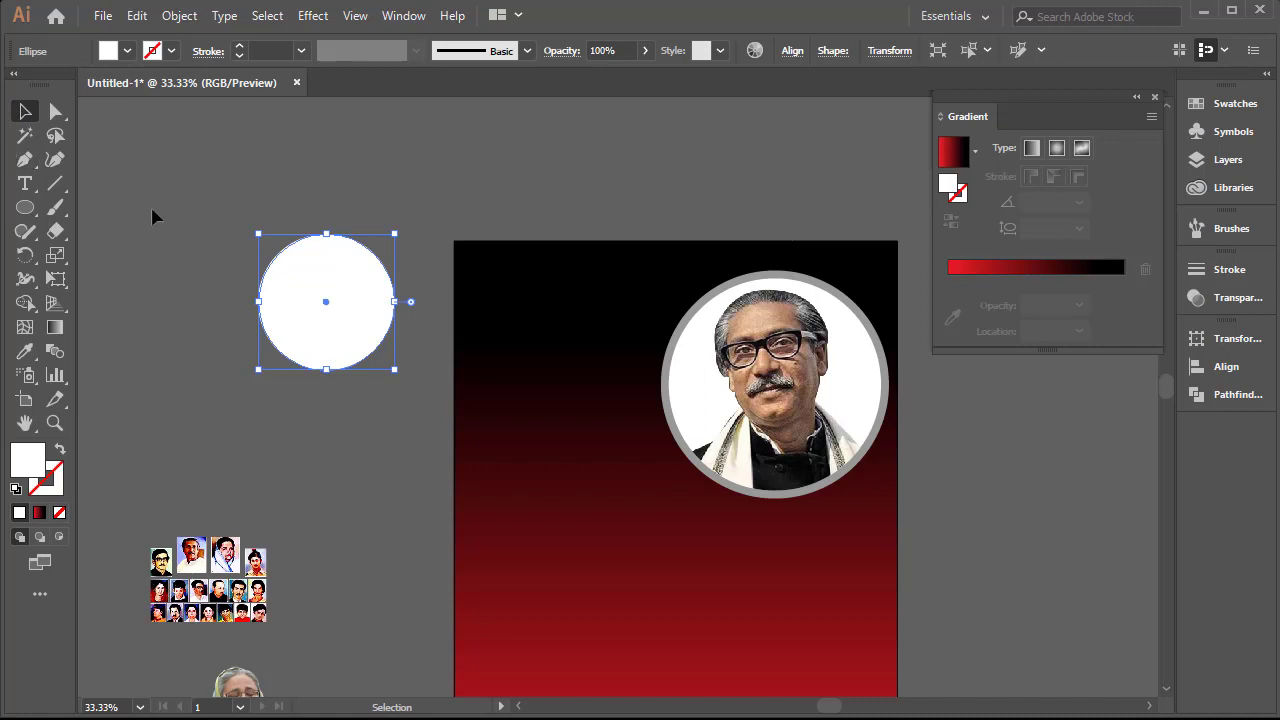
drag(336, 322, 603, 353)
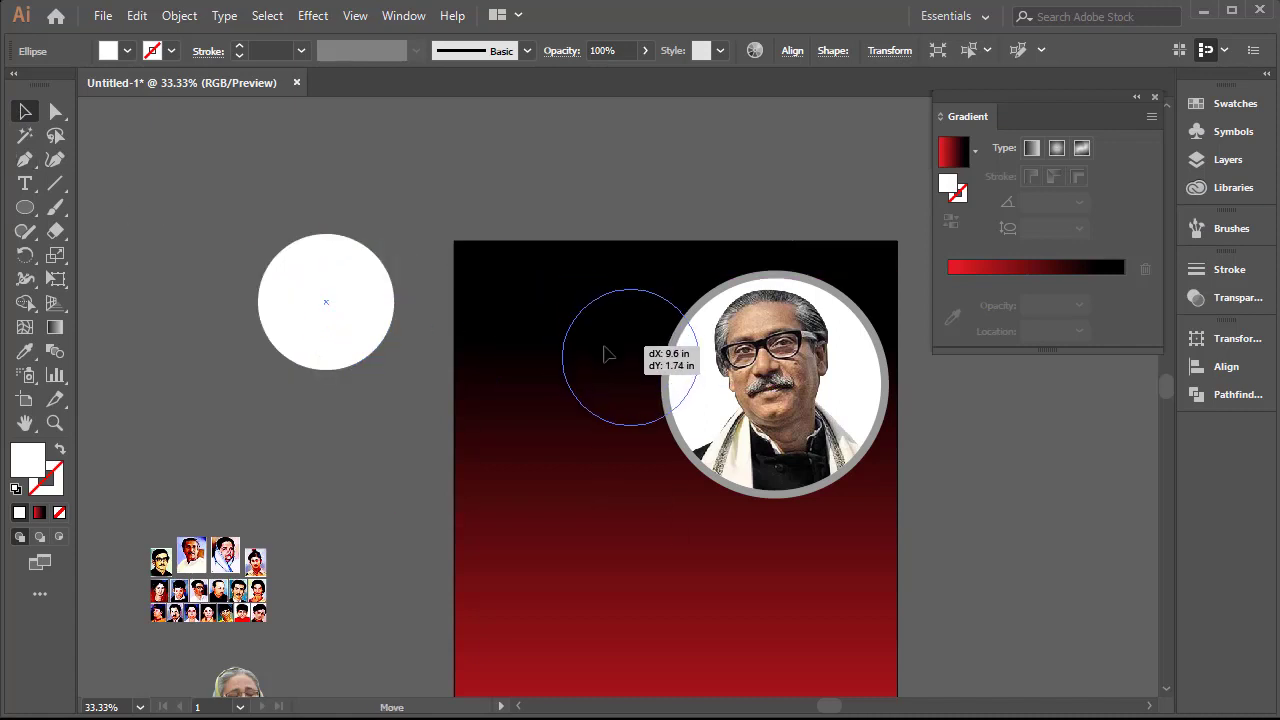
drag(603, 353, 604, 355)
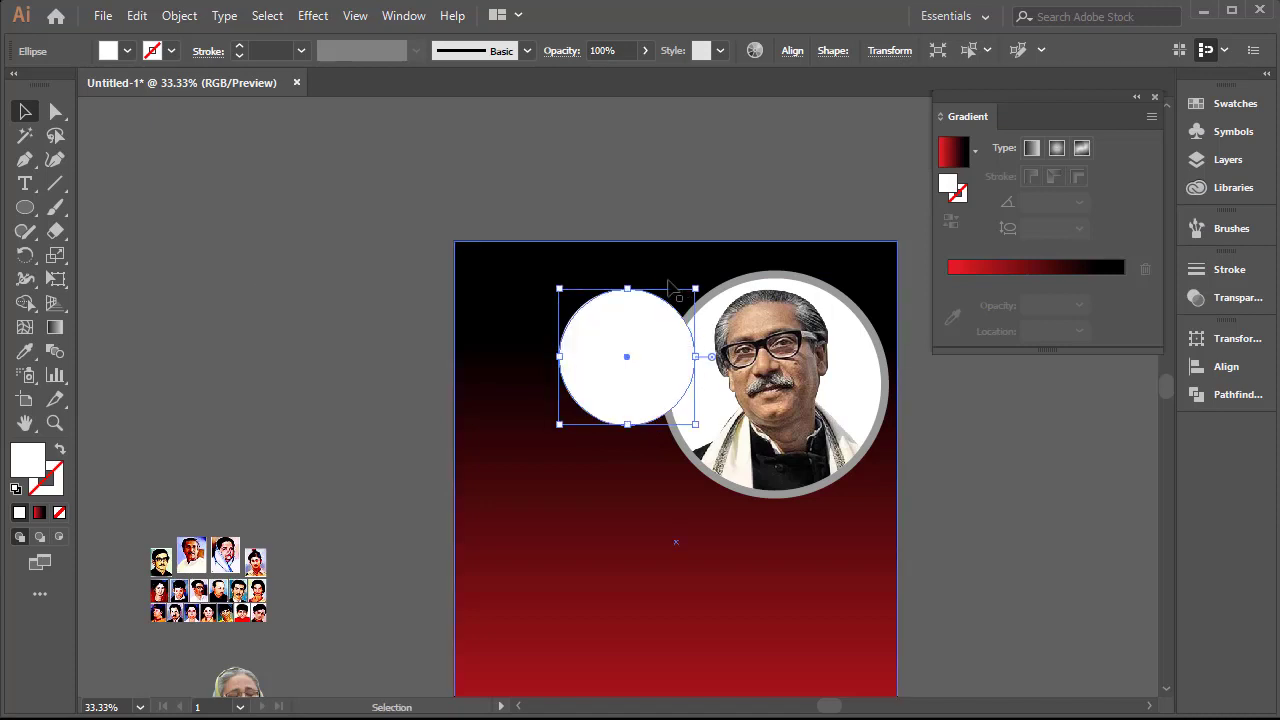
Fine-tune the circle's position and shrink it around its centre to 3.54 in.
click(687, 178)
key(ctrl+equal)
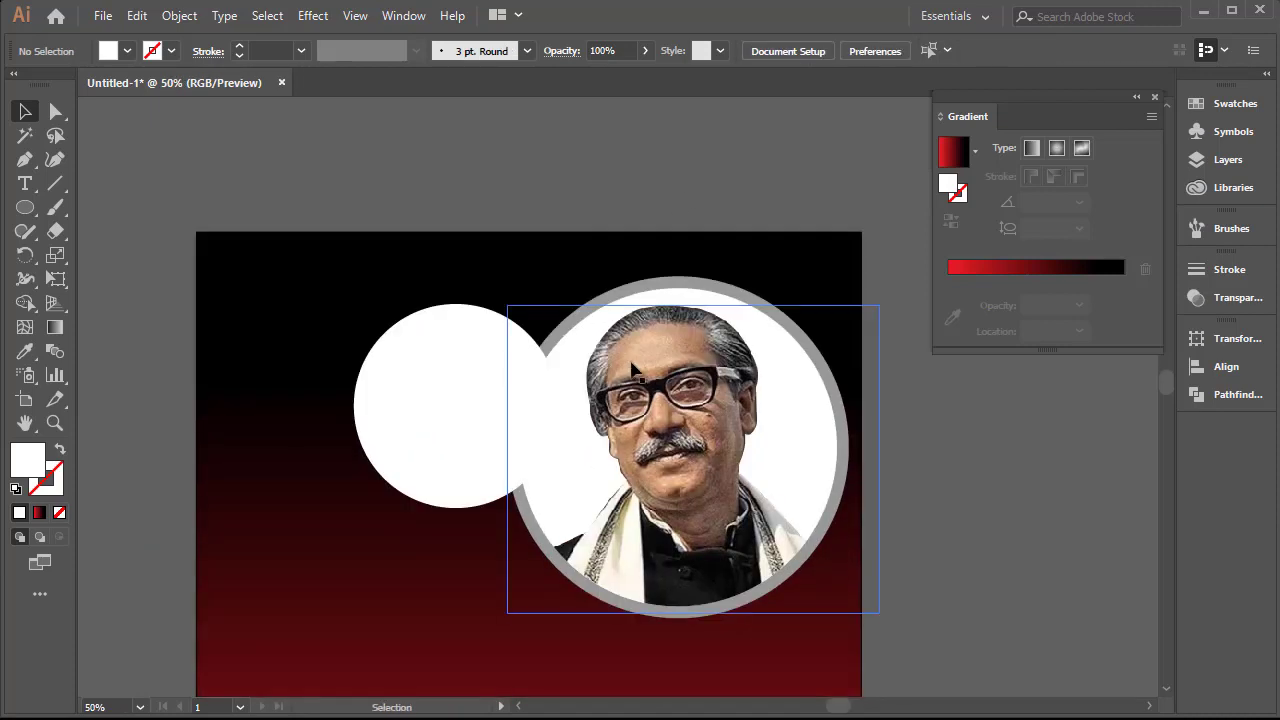
drag(466, 395, 468, 387)
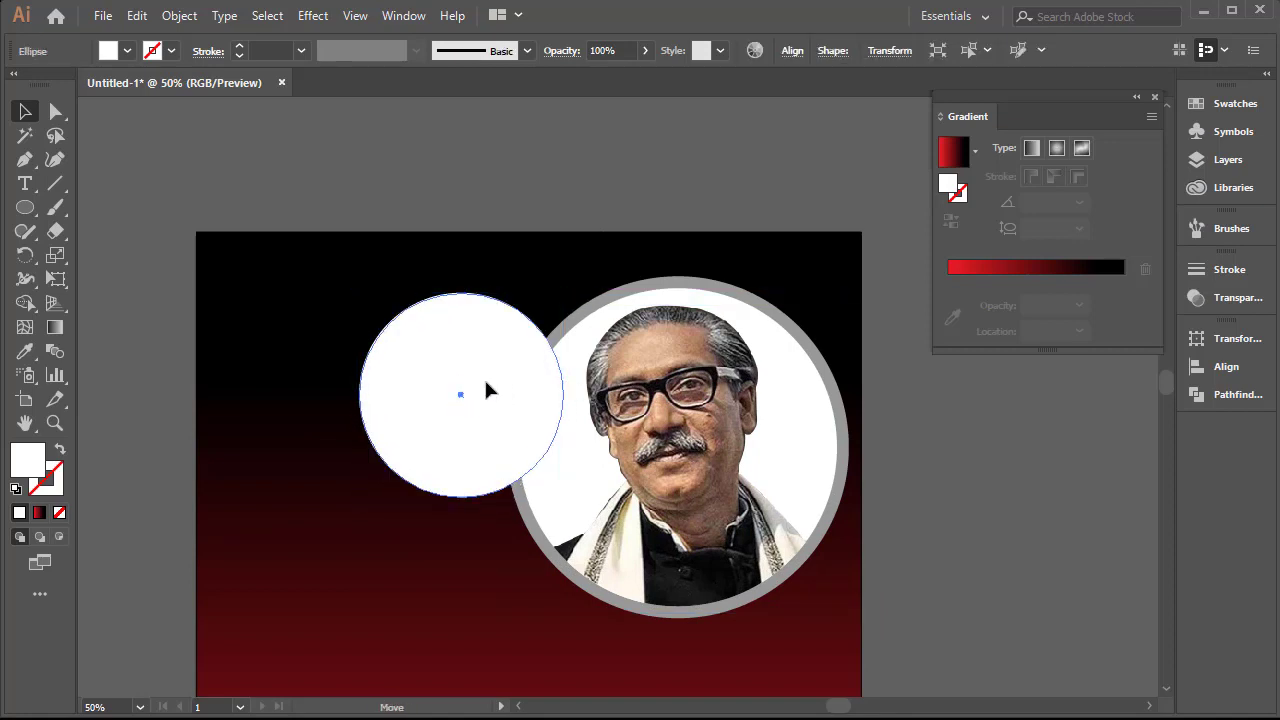
drag(562, 294, 555, 301)
key(a)
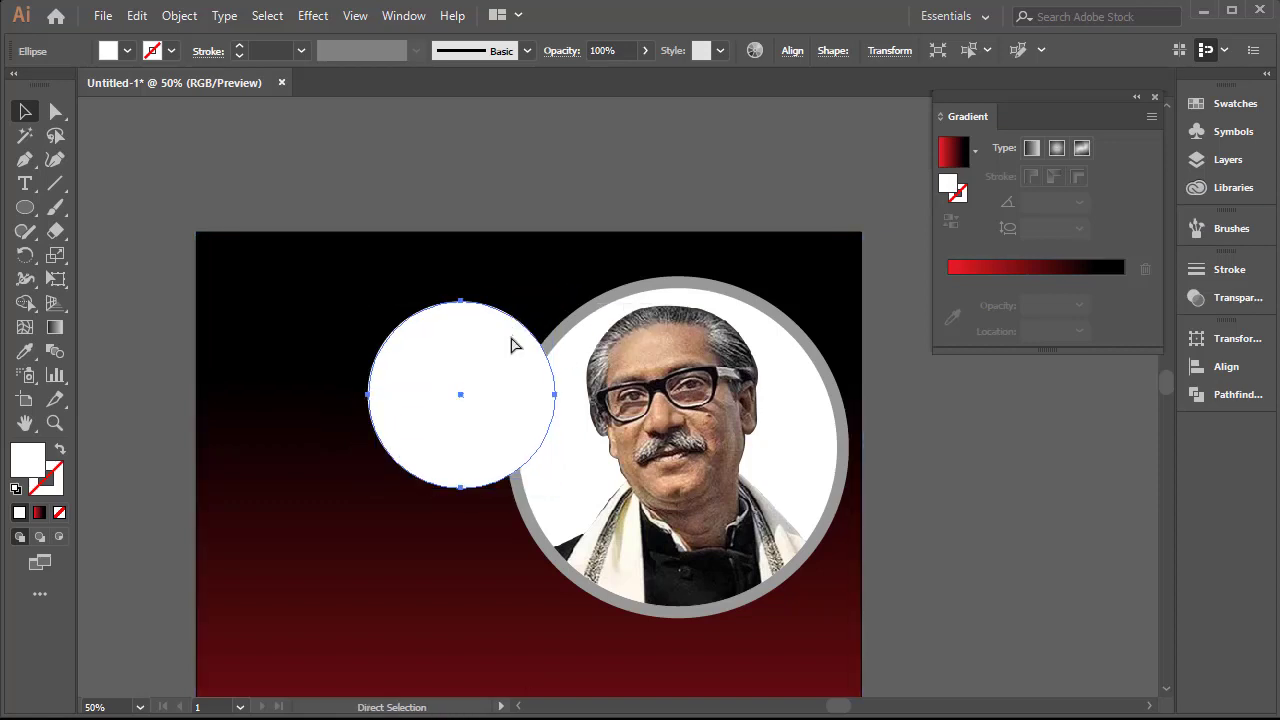
key(v)
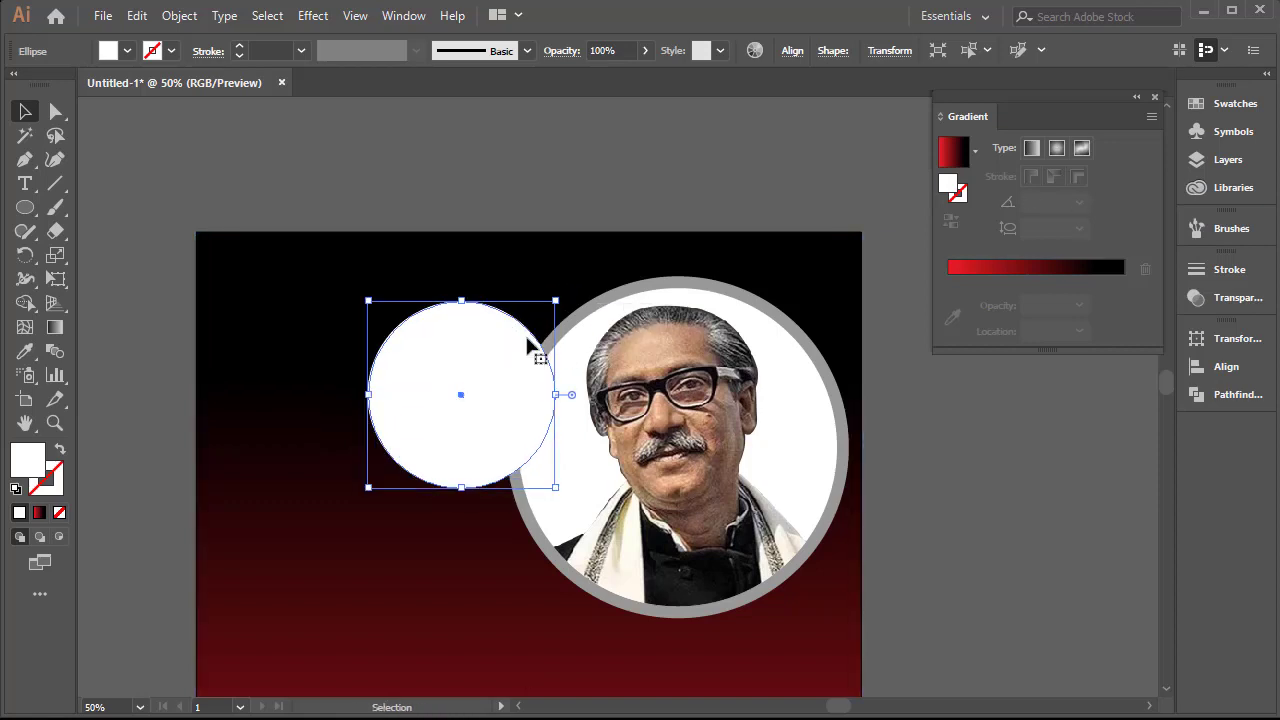
drag(563, 298, 549, 312)
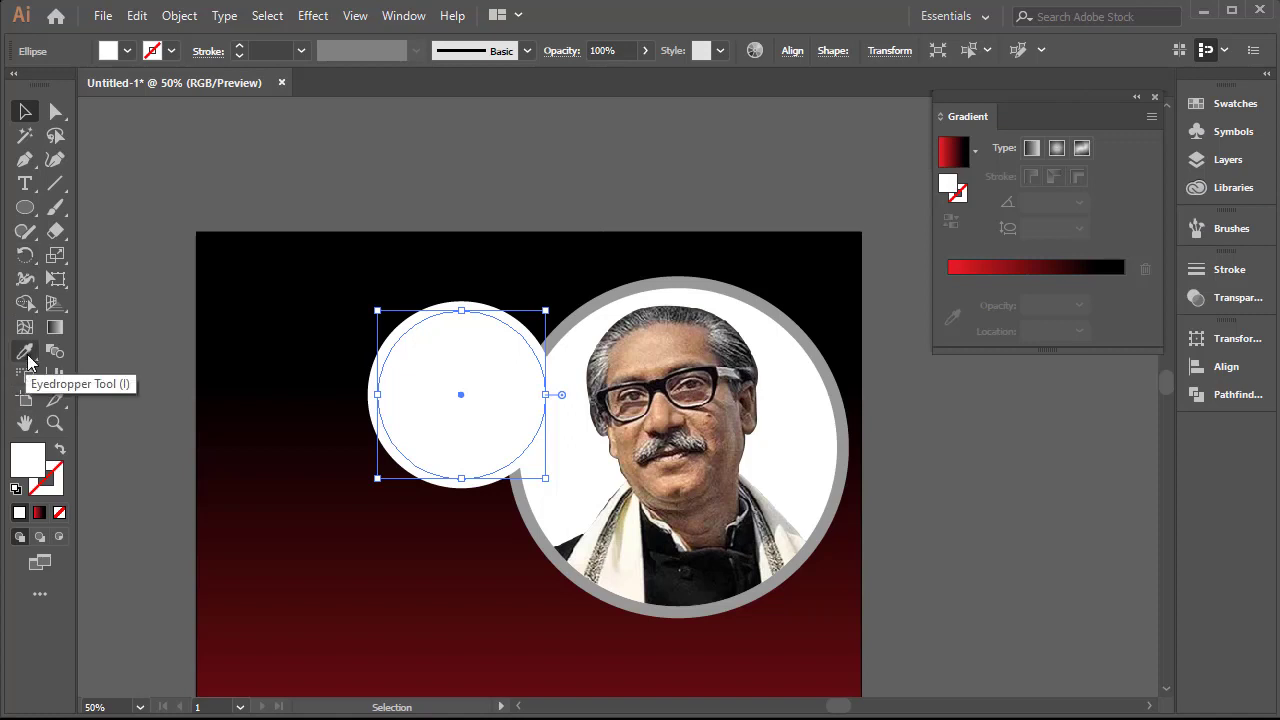
Apply the red-to-black gradient swatch to the small inner circle, leaving a white ring.
click(1035, 266)
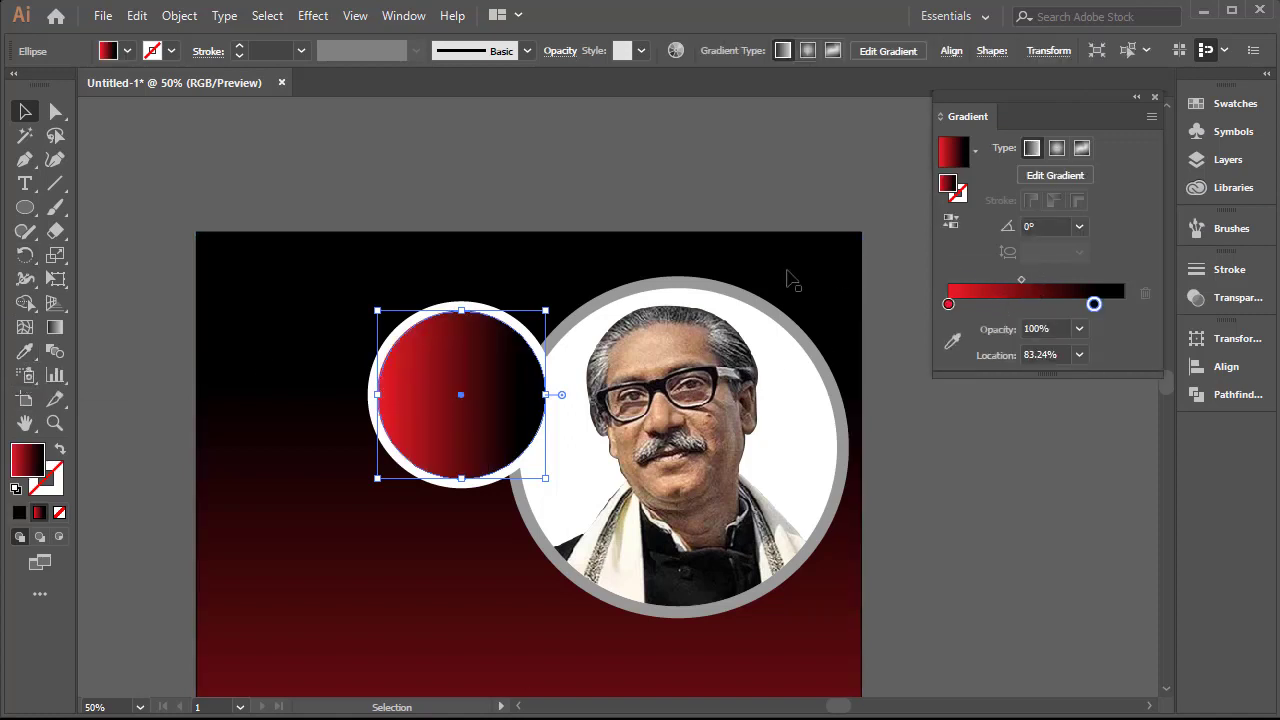
click(588, 155)
click(489, 400)
key(ctrl+minus)
click(551, 323)
key(ctrl+minus)
key(Tab)
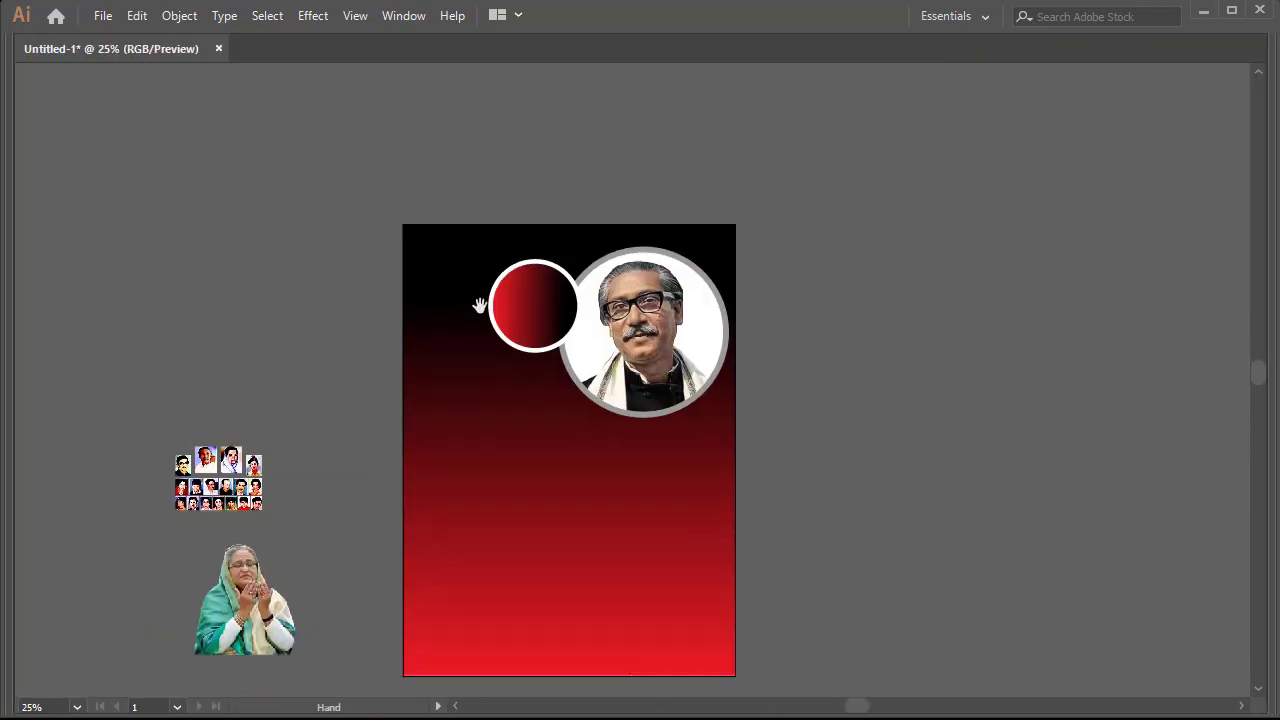
Move the praying woman's photo onto the gradient circle, bring it to front, and scale it down.
drag(222, 610, 519, 341)
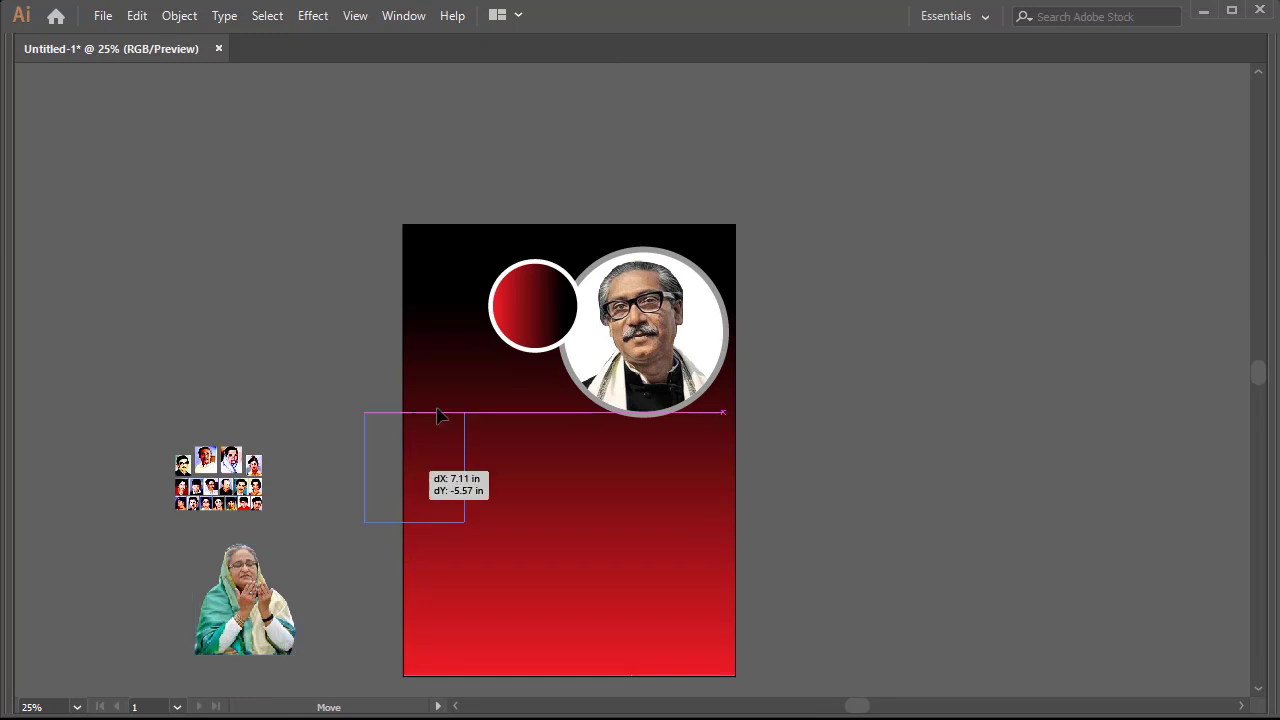
right_click(516, 365)
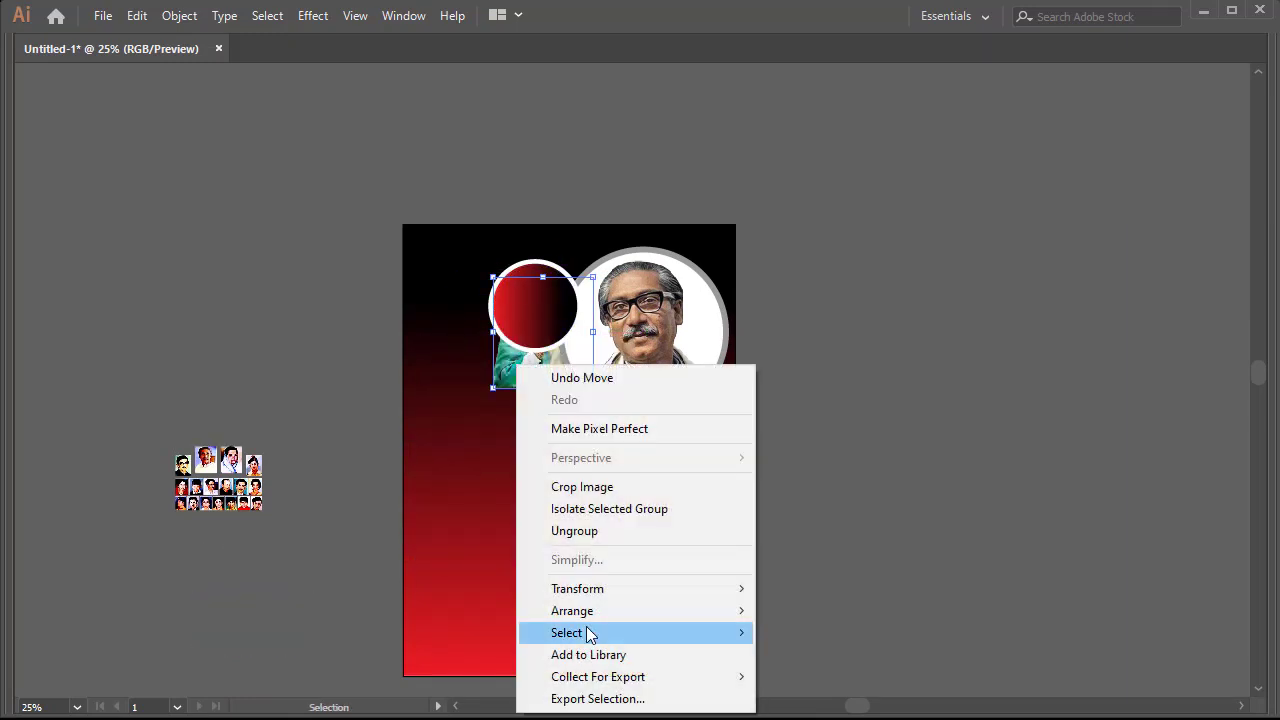
mouse_move(572, 610)
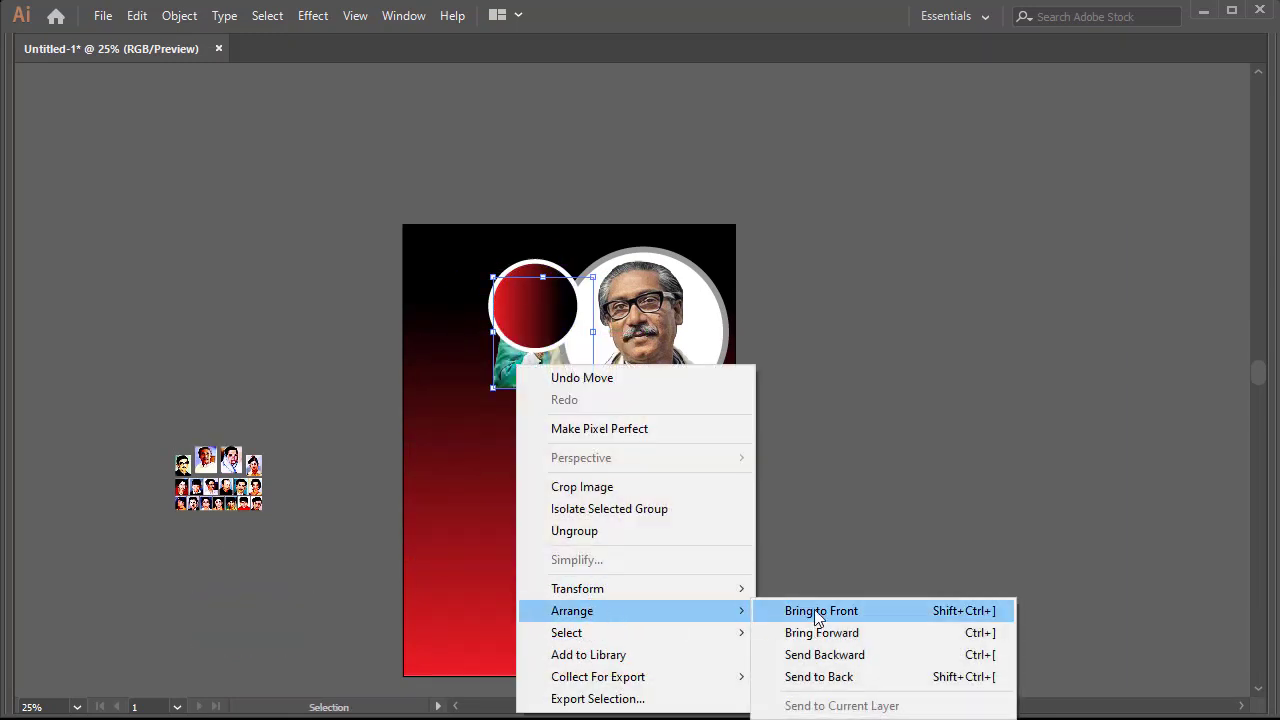
click(820, 610)
key(ctrl+equal)
key(ctrl+equal)
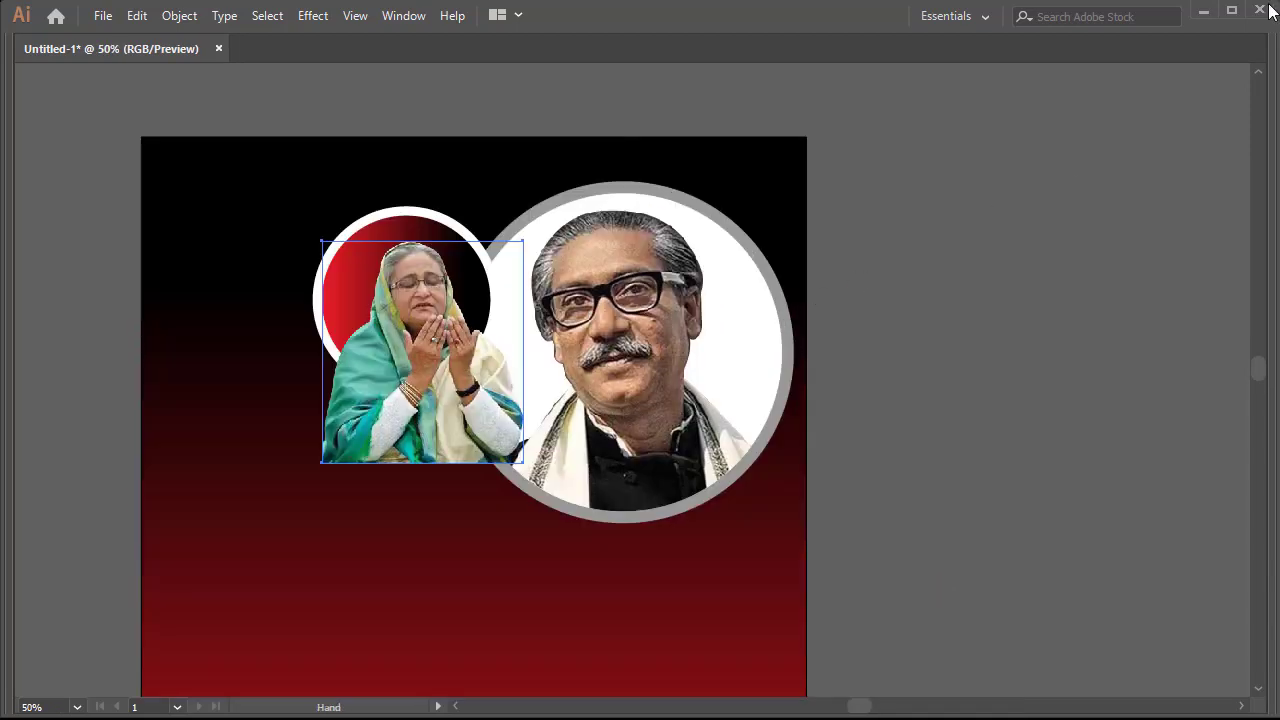
key(v)
mouse_move(422, 465)
mouse_down()
mouse_move(420, 415)
mouse_move(392, 370)
mouse_up()
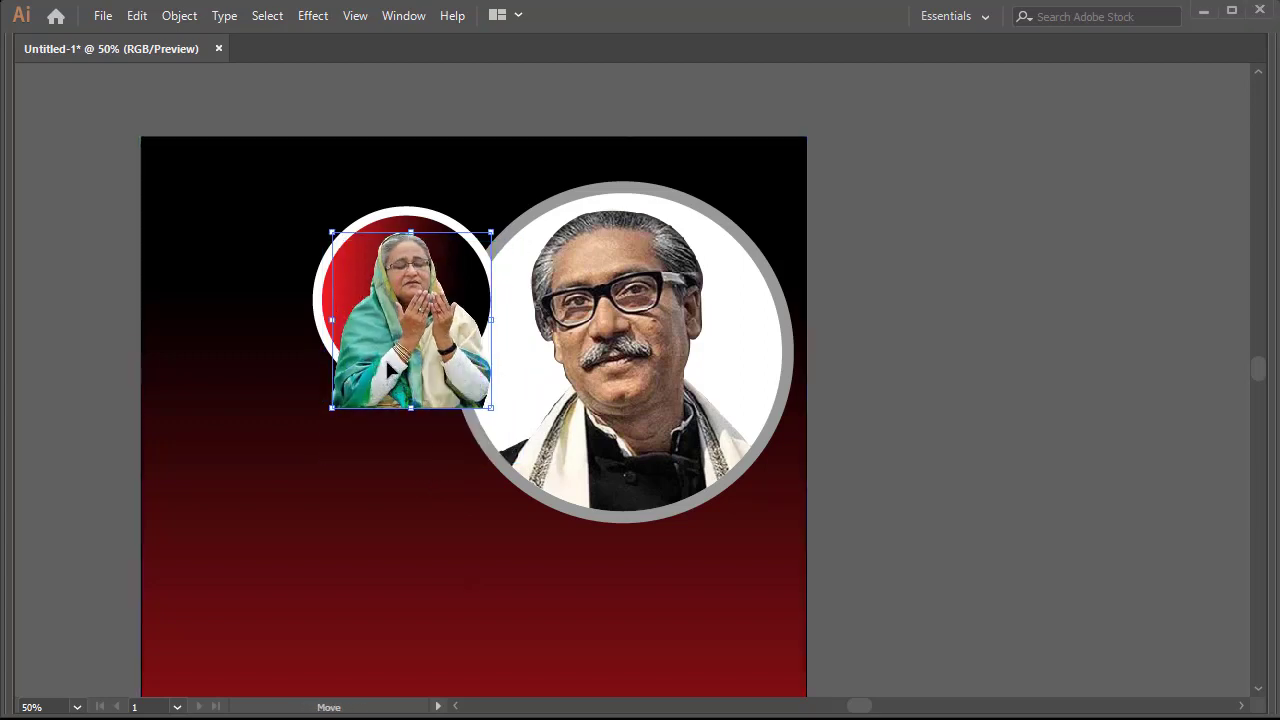
key(ctrl+plus)
key(ctrl+plus)
Paste a copy of the red gradient circle in place and bring it above the woman's photo.
drag(658, 419, 608, 387)
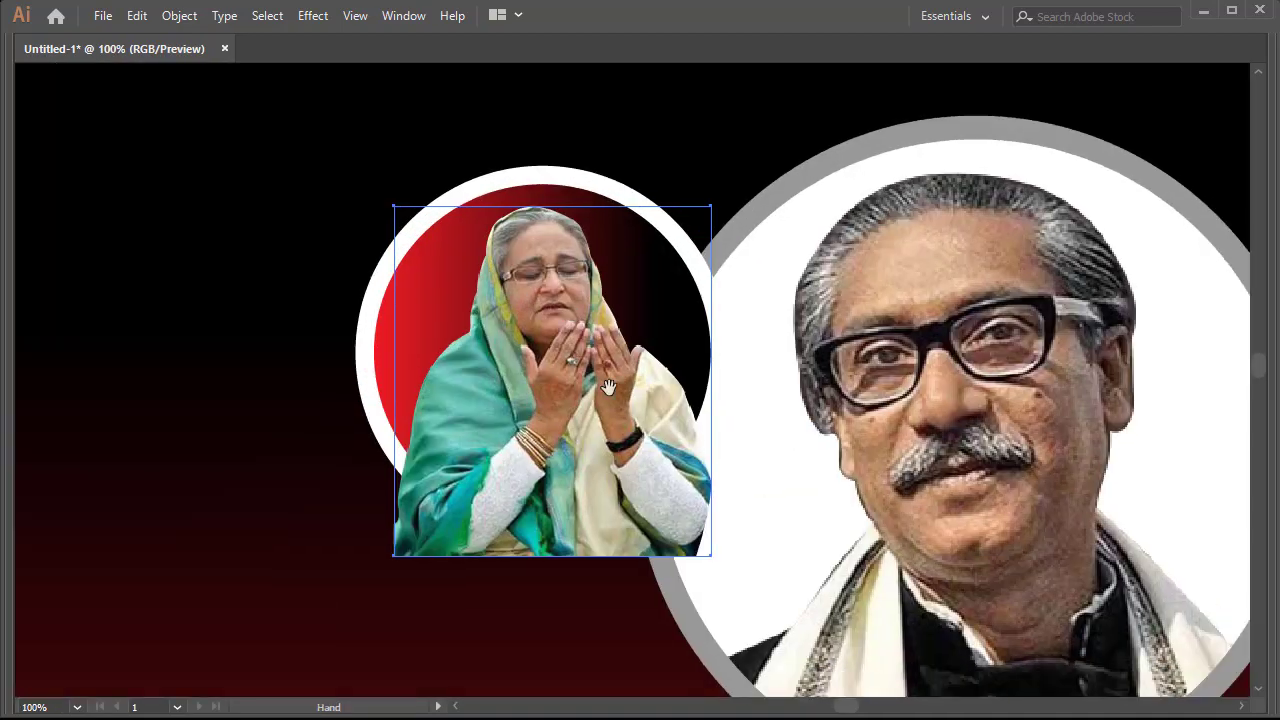
drag(627, 459, 626, 448)
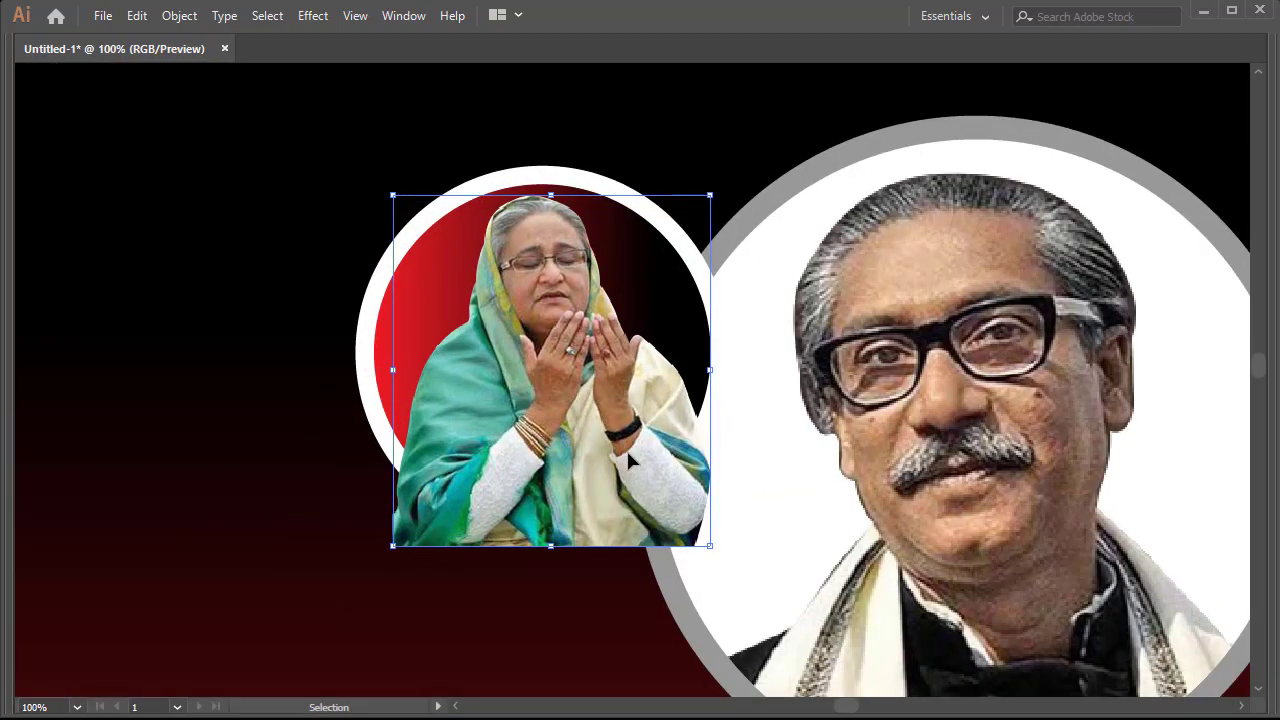
click(385, 338)
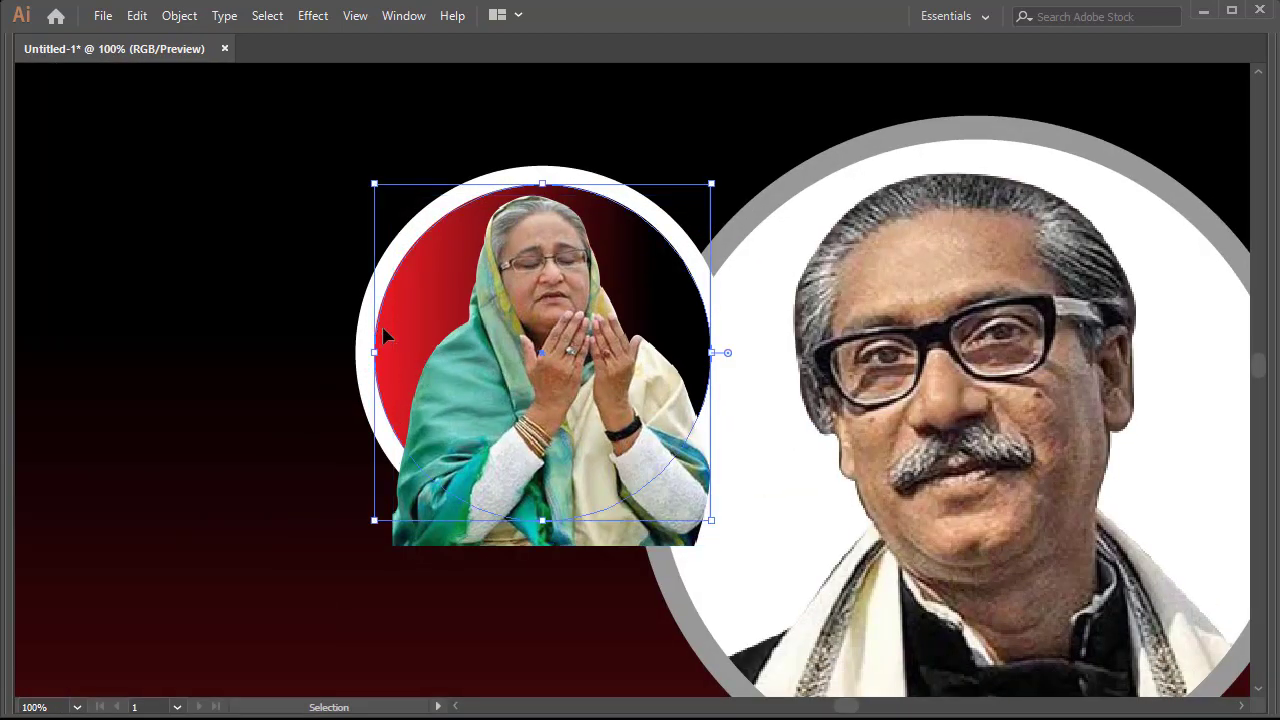
key(a)
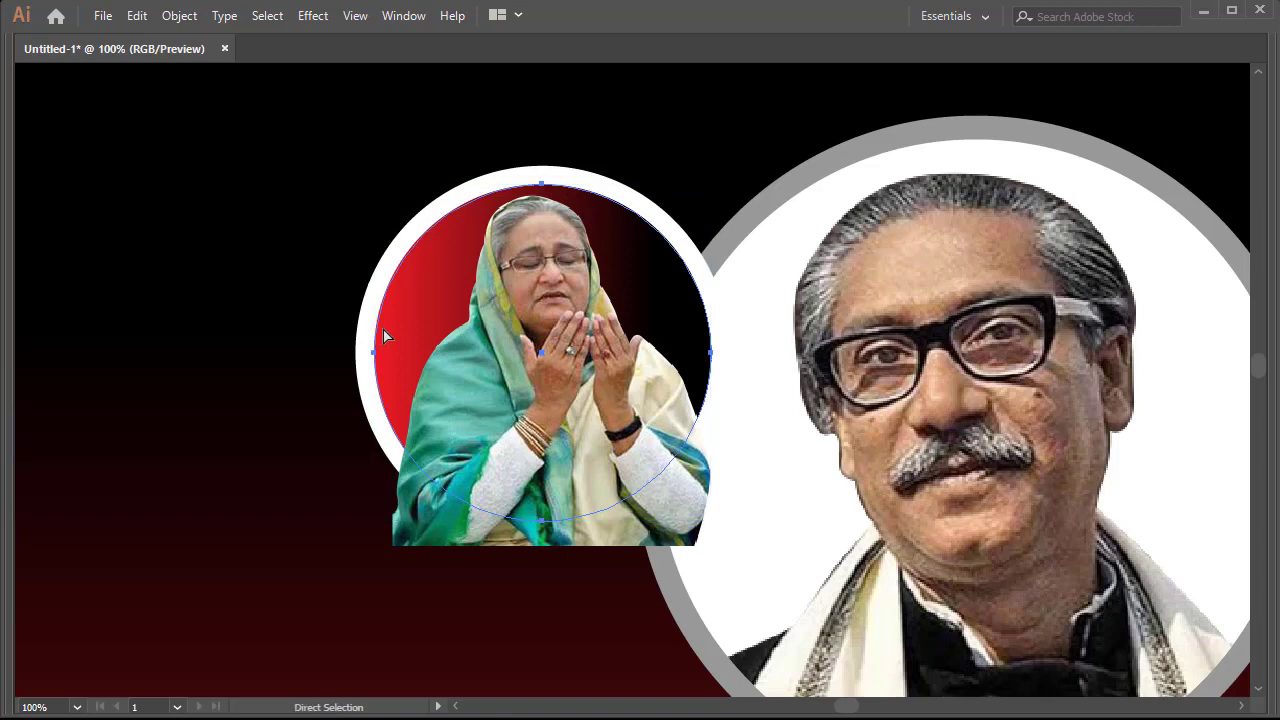
key(v)
right_click(390, 314)
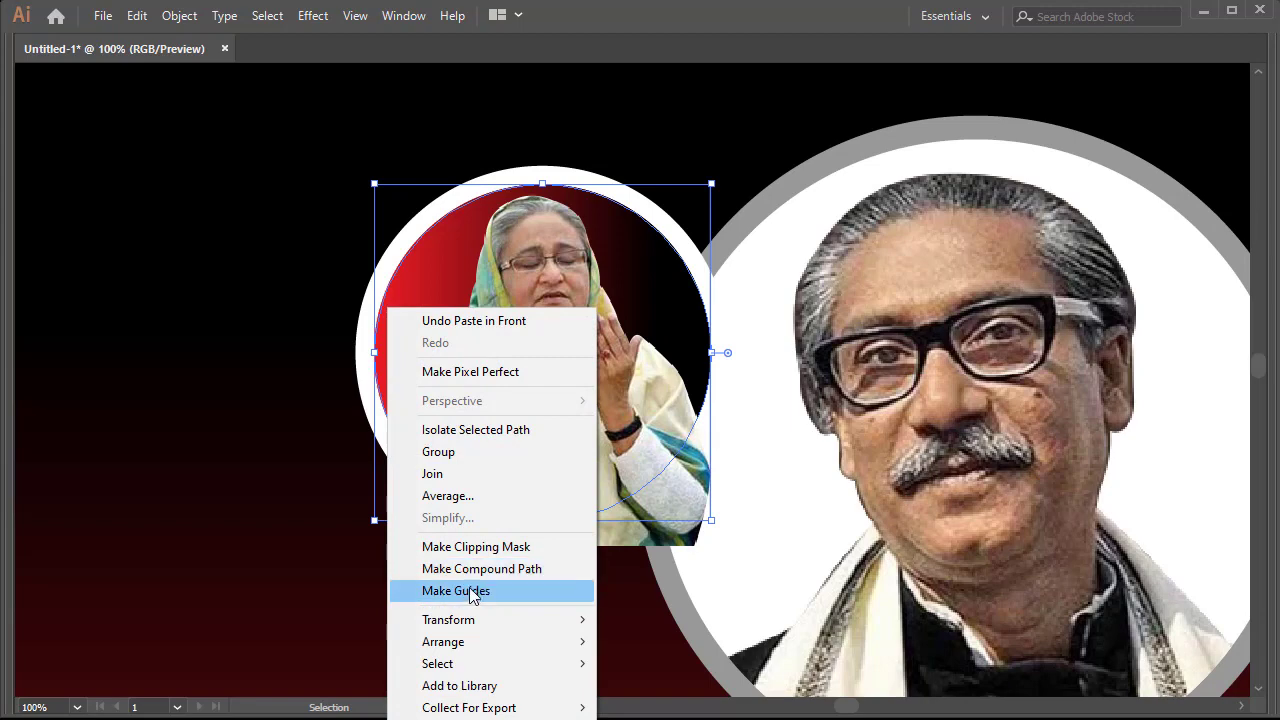
mouse_move(443, 641)
click(625, 645)
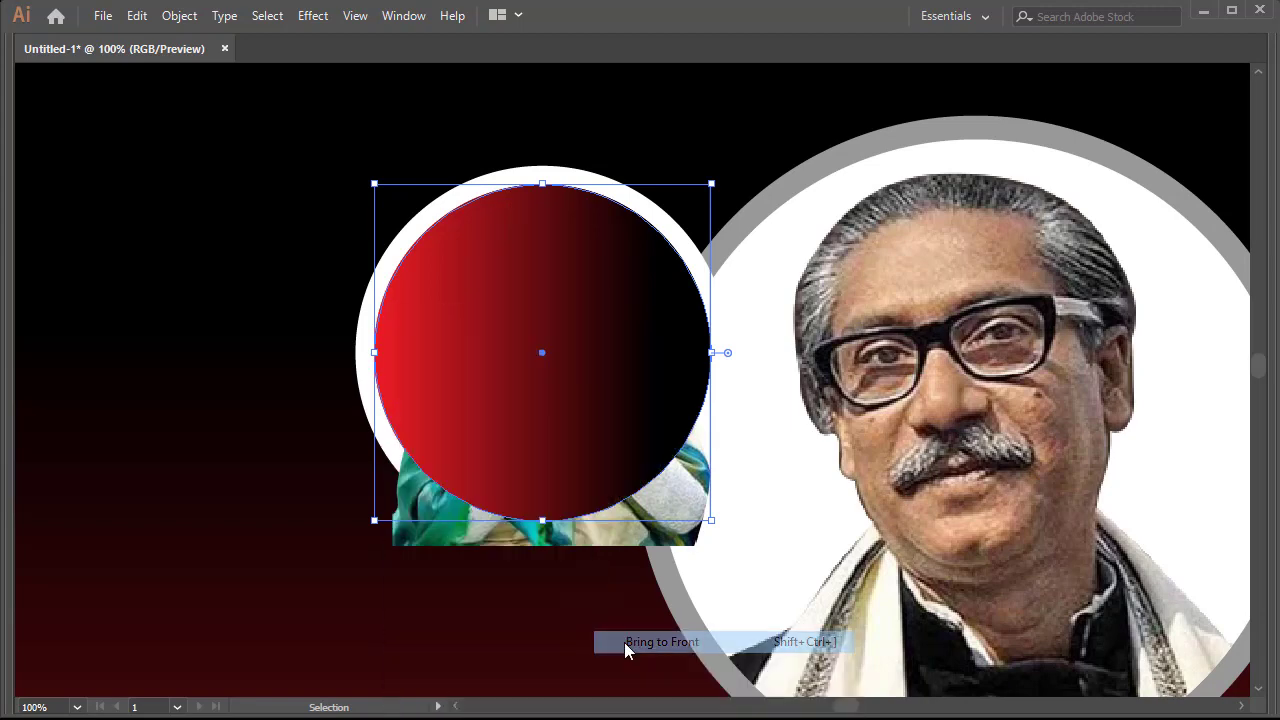
Make a clipping mask of the woman's photo with the circle copy.
shift+click(436, 537)
right_click(468, 348)
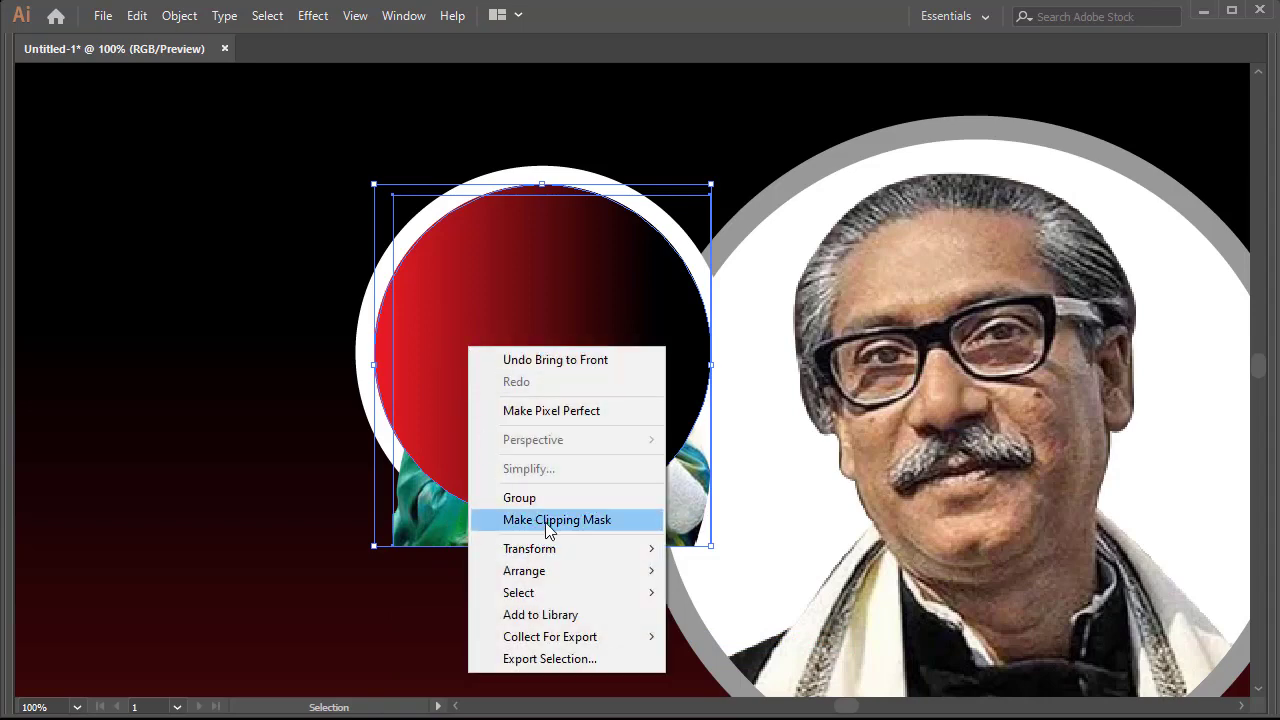
click(548, 520)
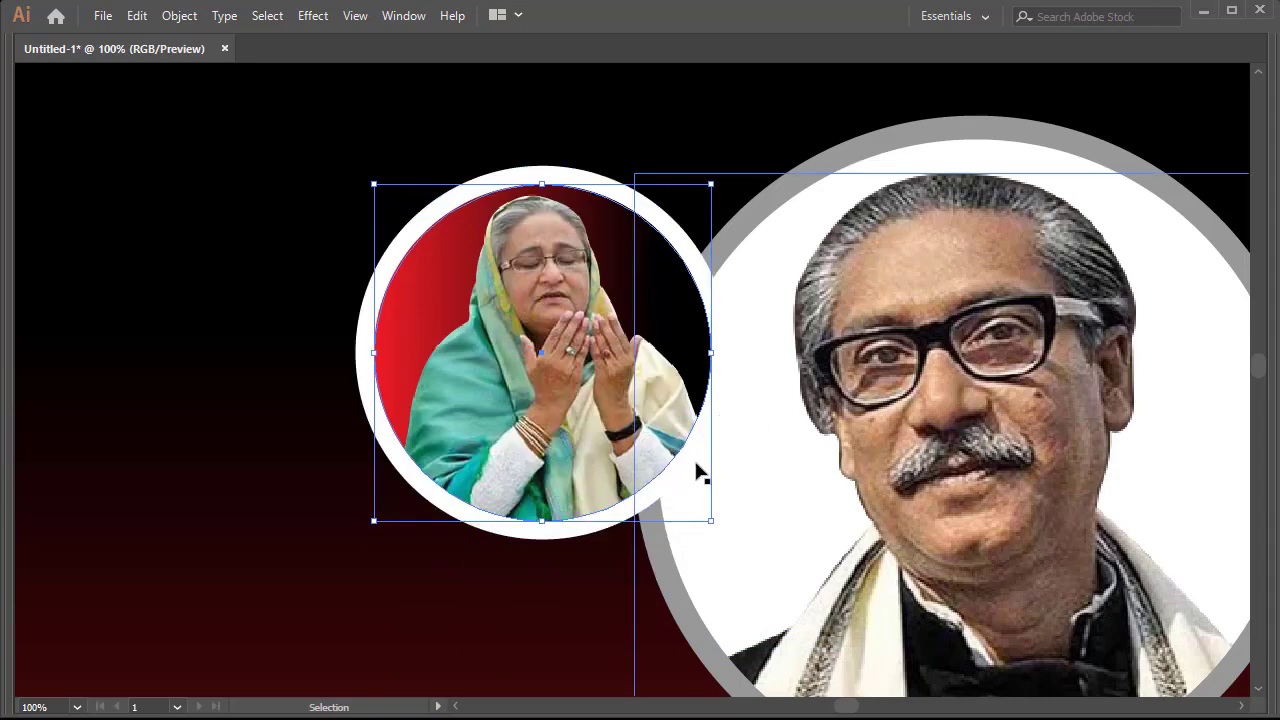
key(ctrl+shift+a)
key(ctrl+minus)
key(ctrl+minus)
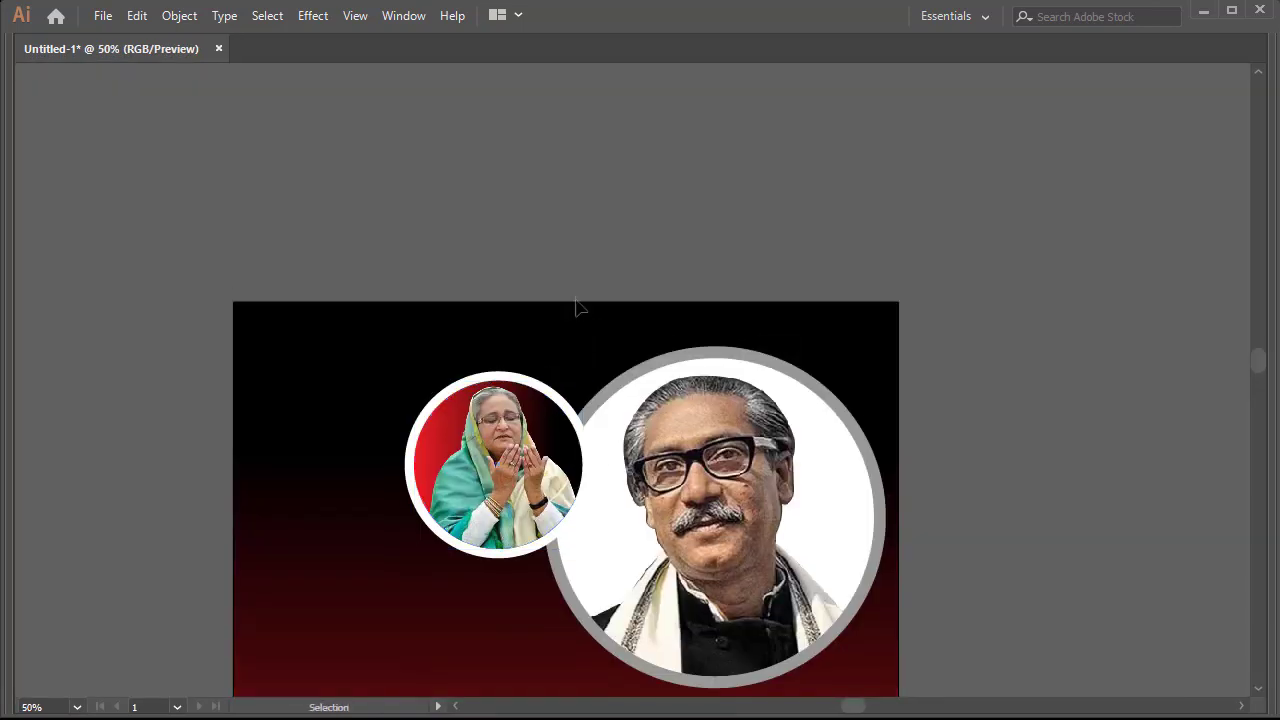
key(Tab)
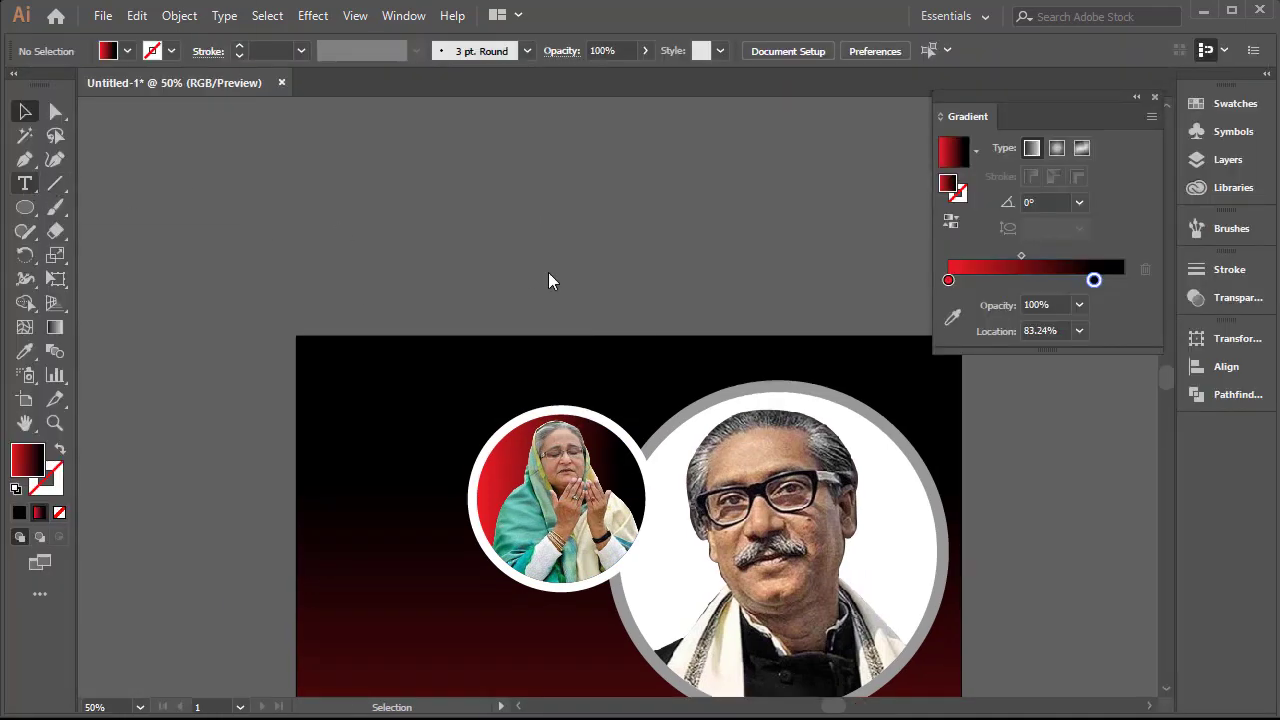
Place a new text object above the poster and enlarge it.
key(t)
click(576, 276)
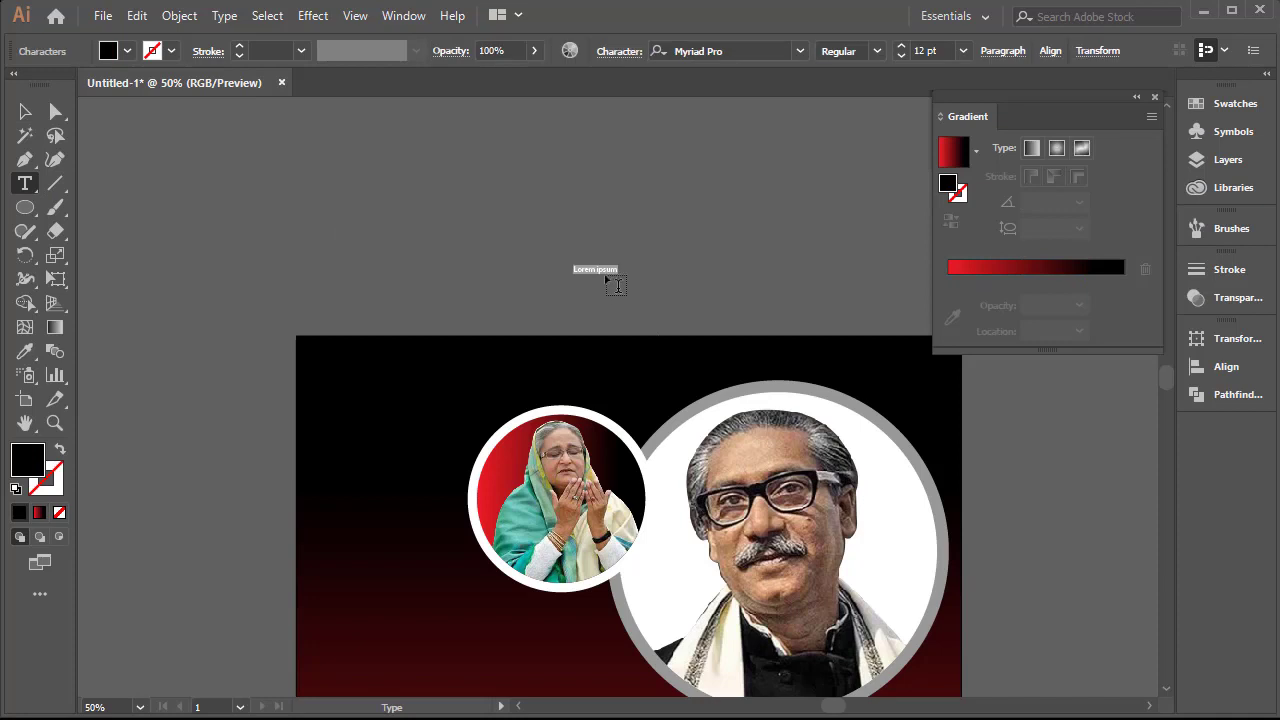
key(Escape)
drag(607, 272, 655, 285)
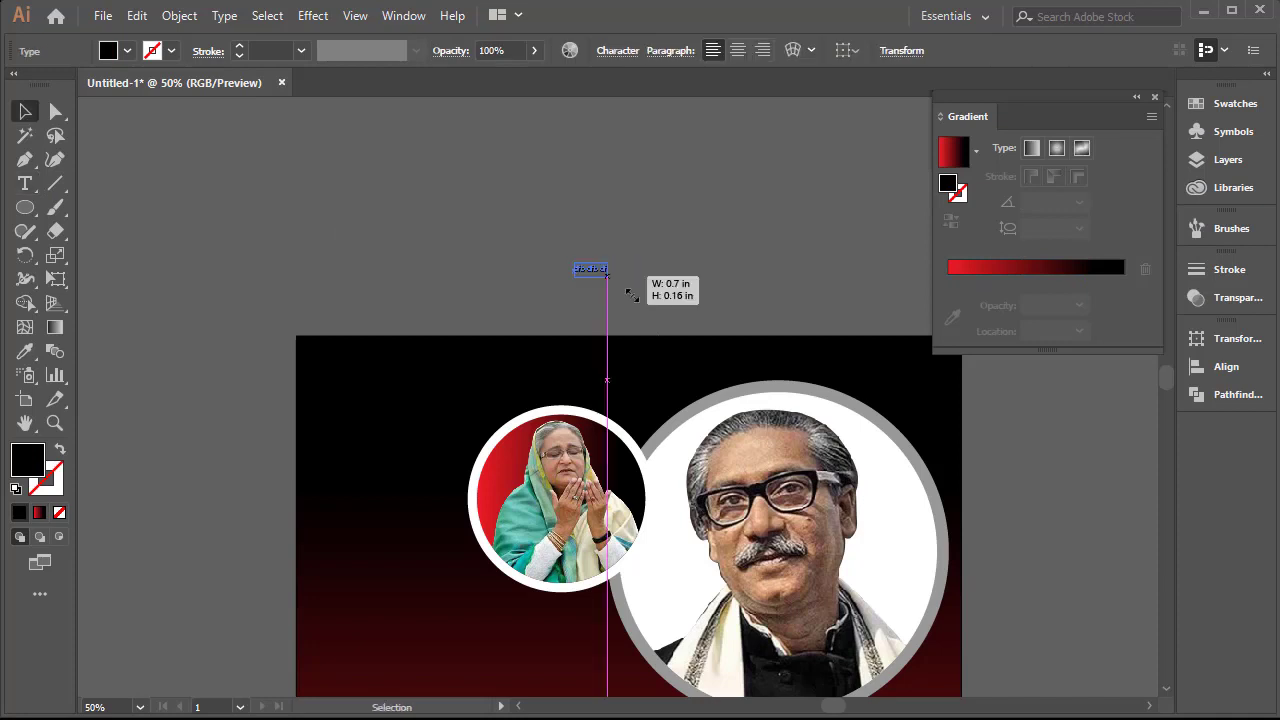
click(620, 280)
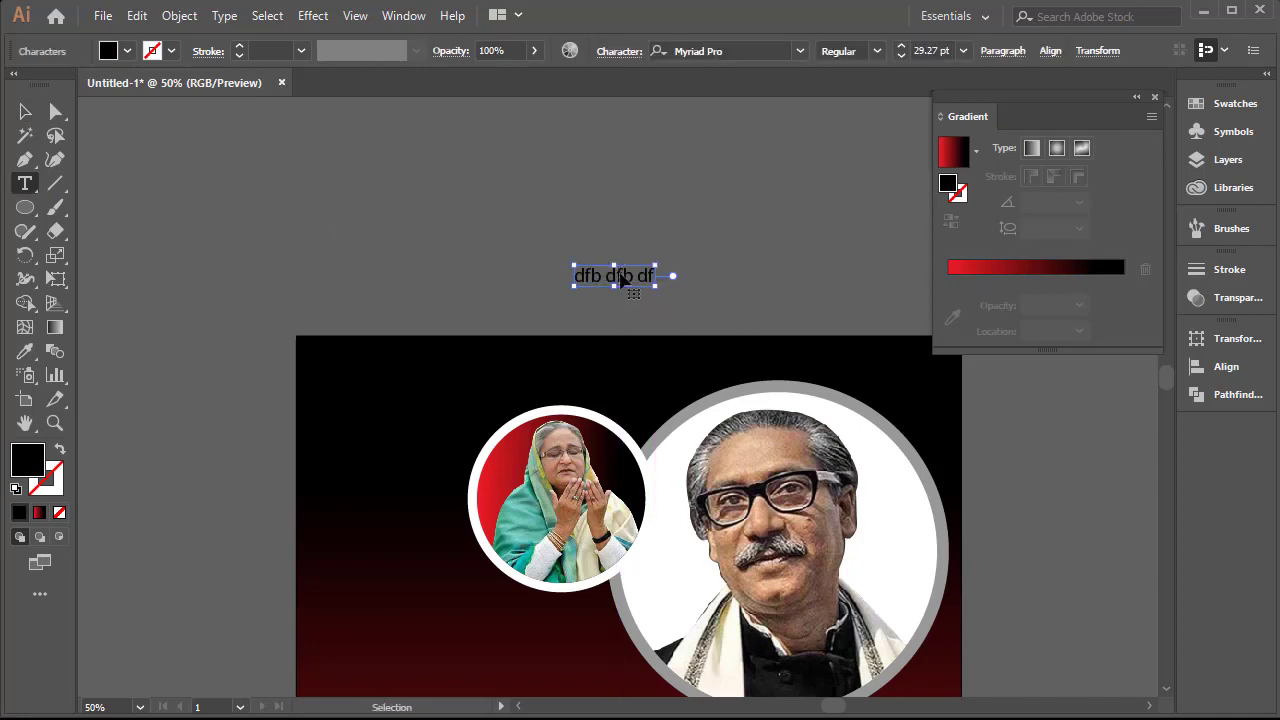
drag(574, 276, 655, 276)
Set the text to SutonnyMJ Bold and enter the line 'আল্লাহ্ সর্বশক্তিমান'.
click(762, 50)
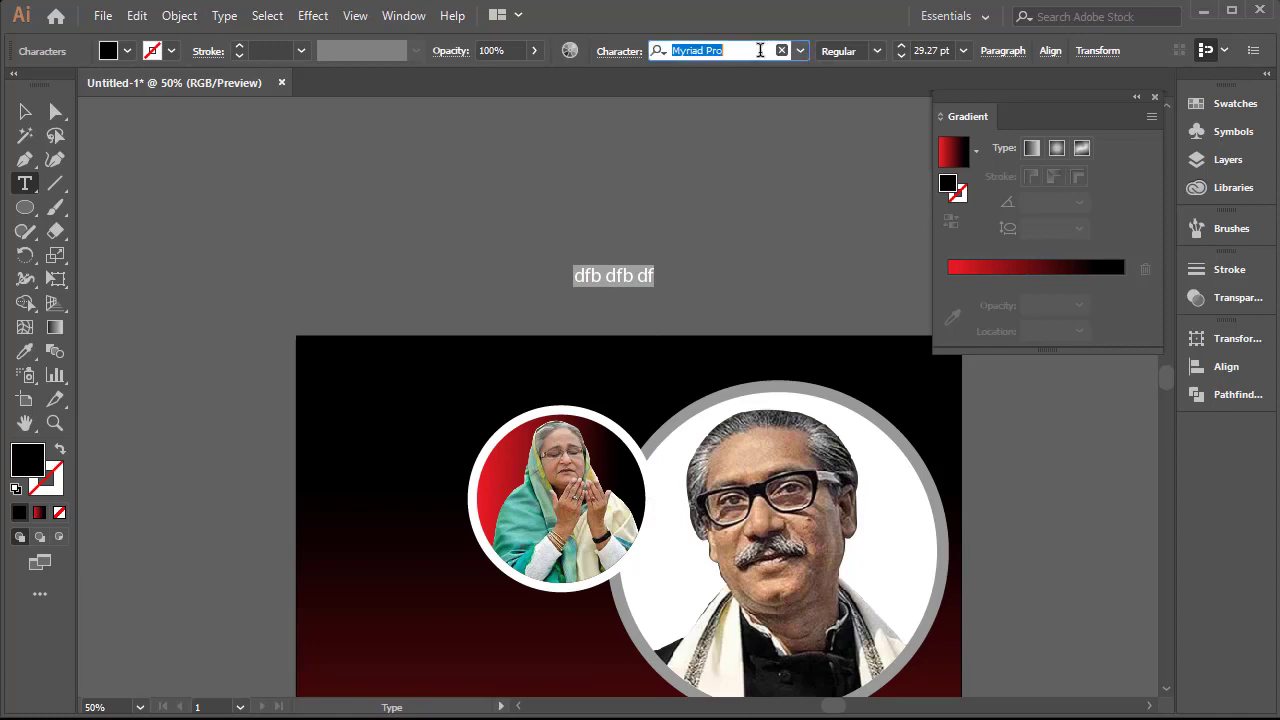
text(sut)
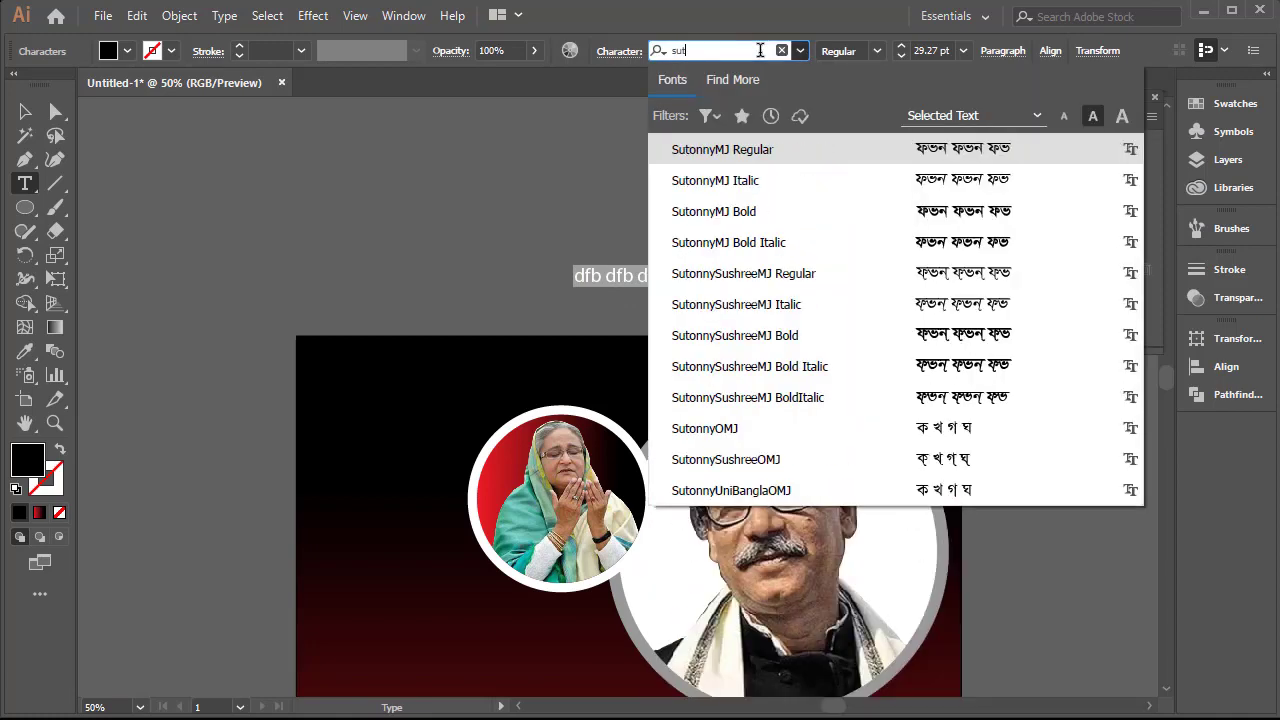
click(737, 210)
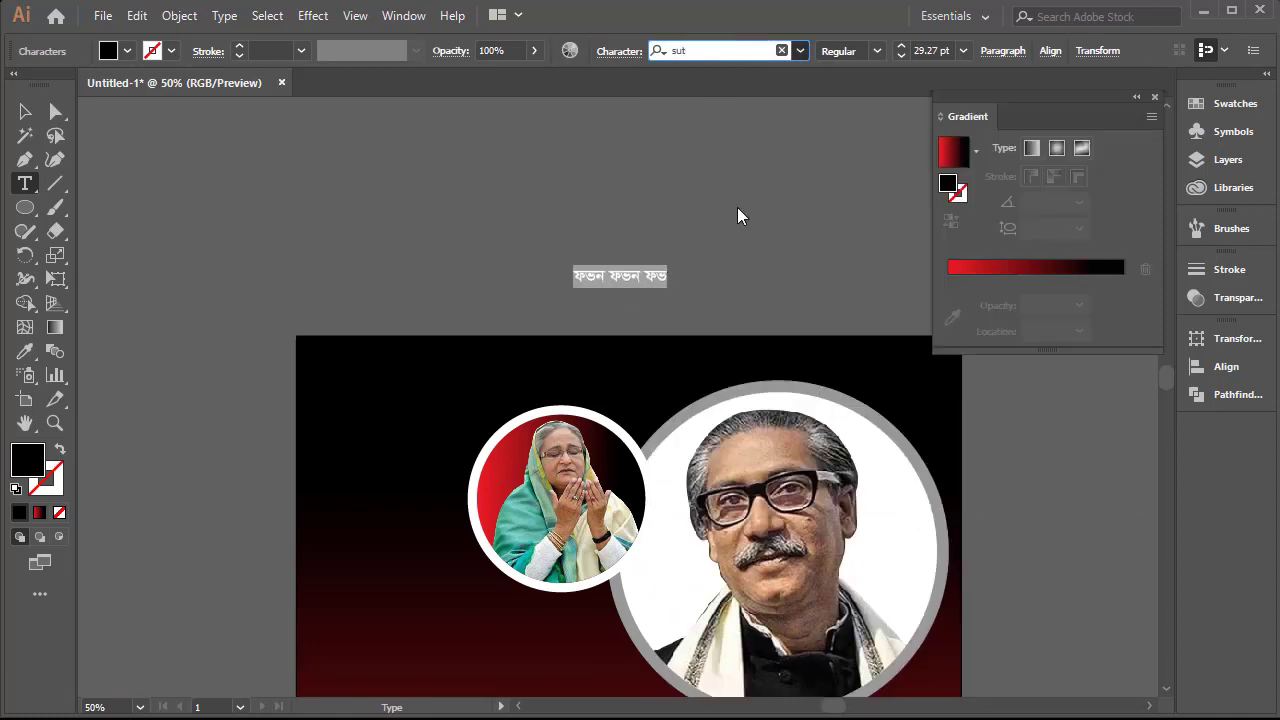
triple_click(632, 275)
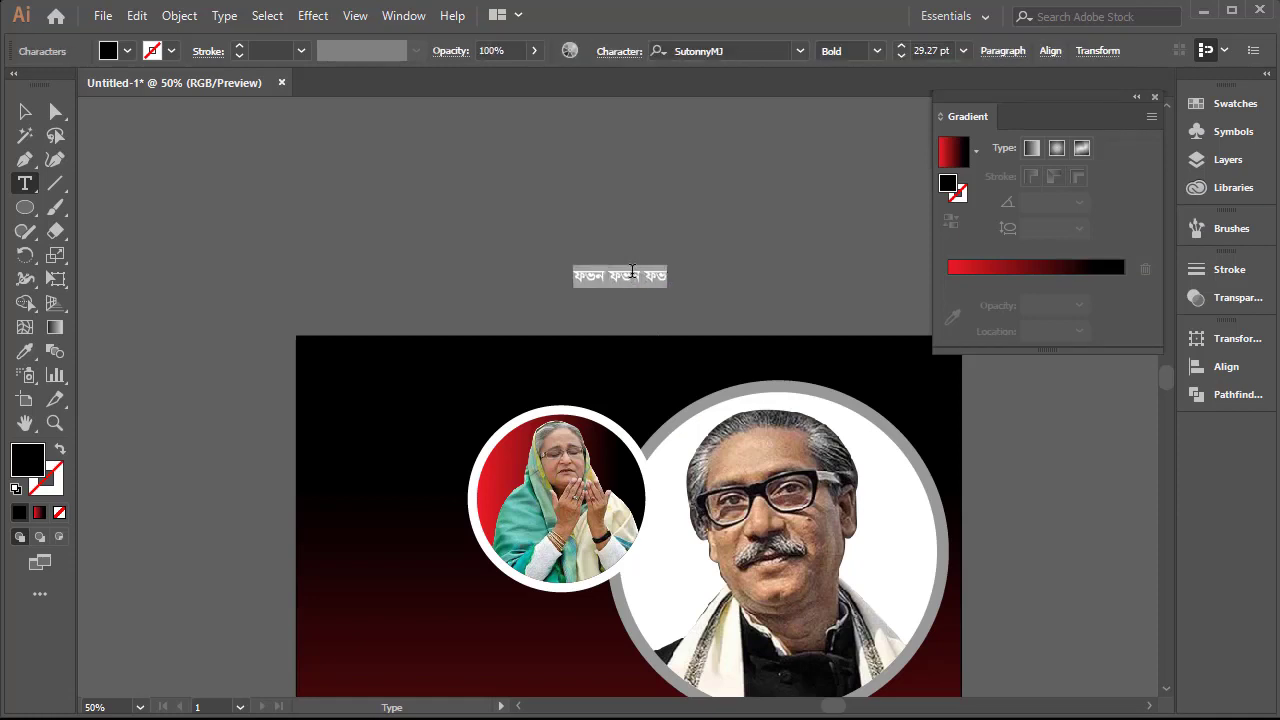
text(e)
key(ctrl+a)
text(Av)
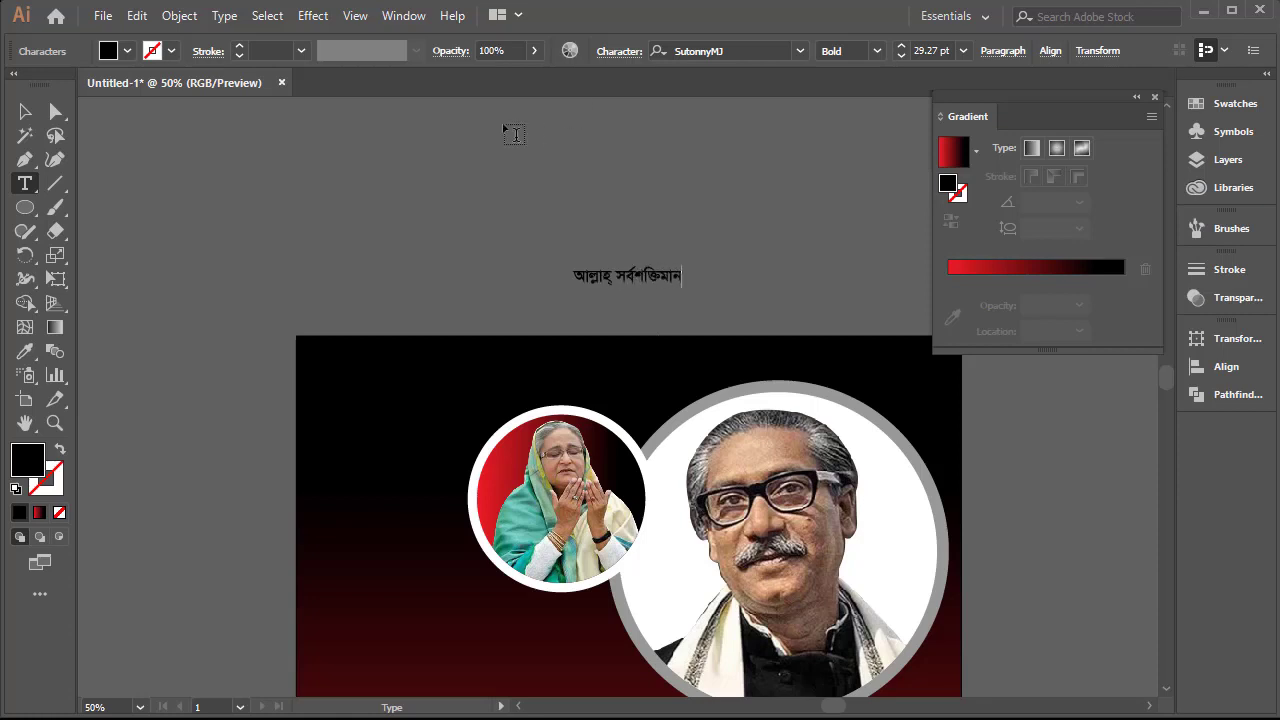
Move the Bengali title onto the top of the poster and bring it to front.
click(26, 112)
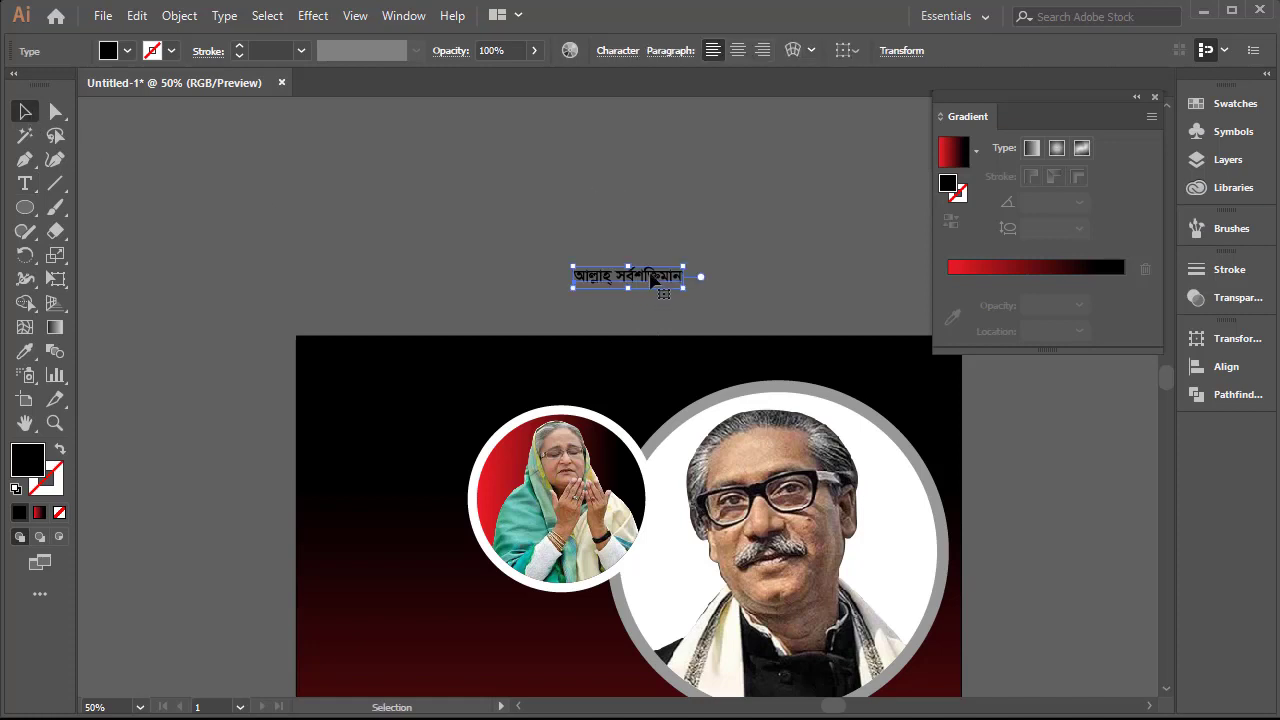
drag(651, 280, 594, 360)
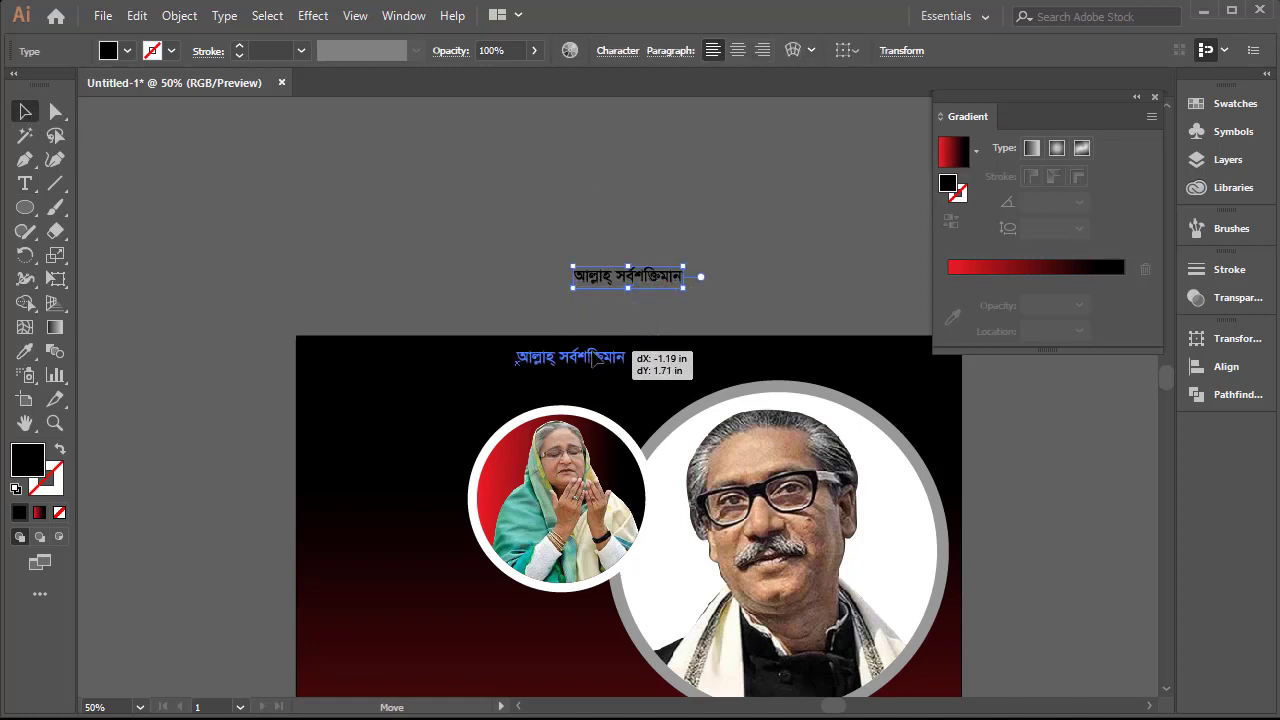
drag(594, 360, 643, 356)
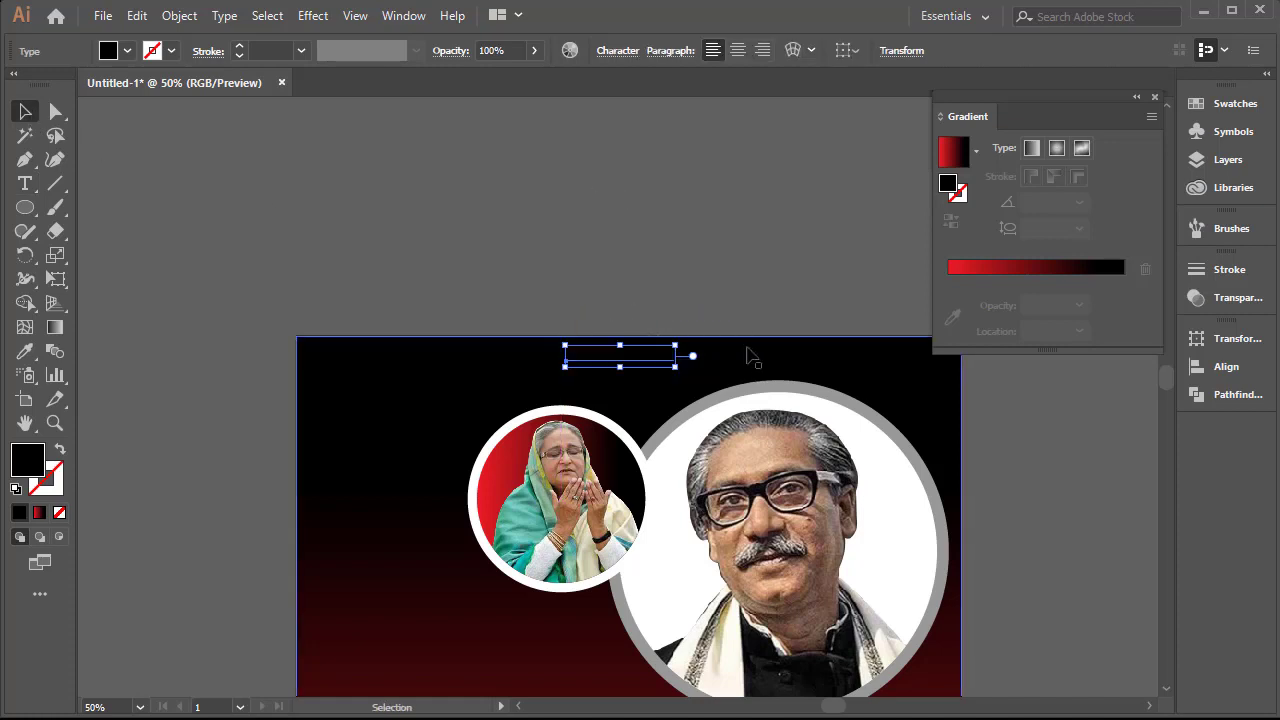
click(735, 357)
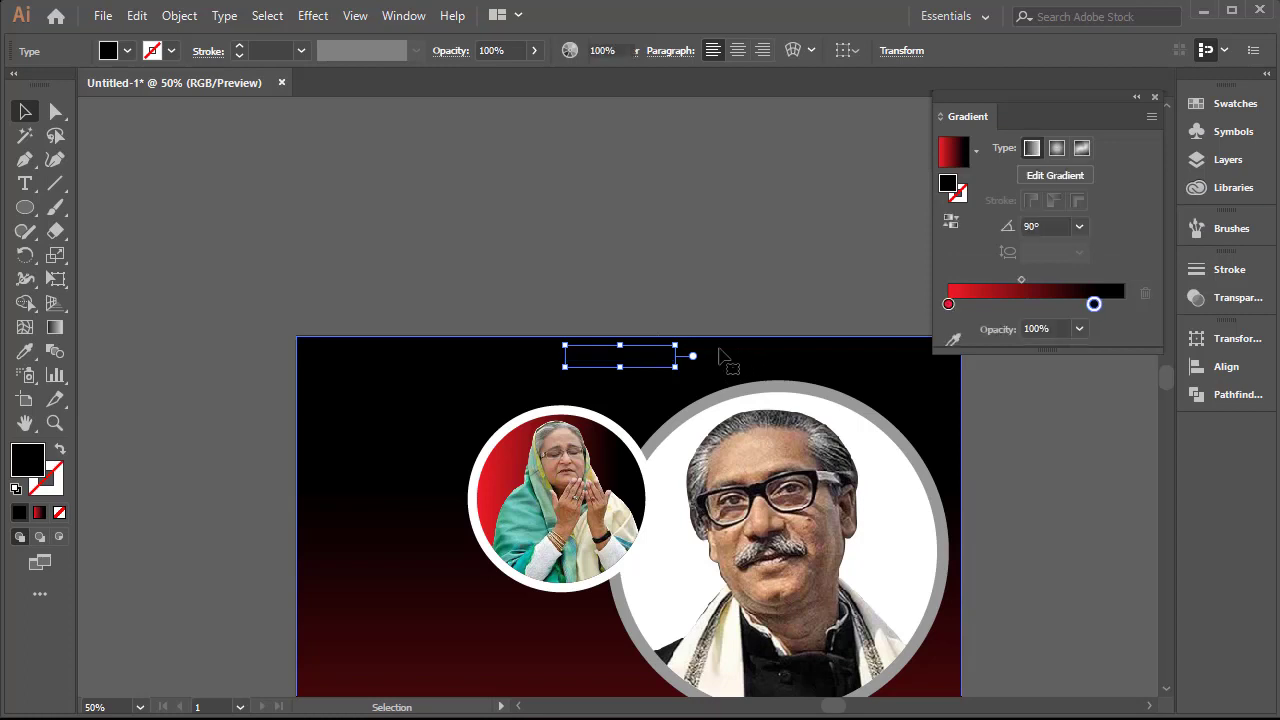
click(628, 362)
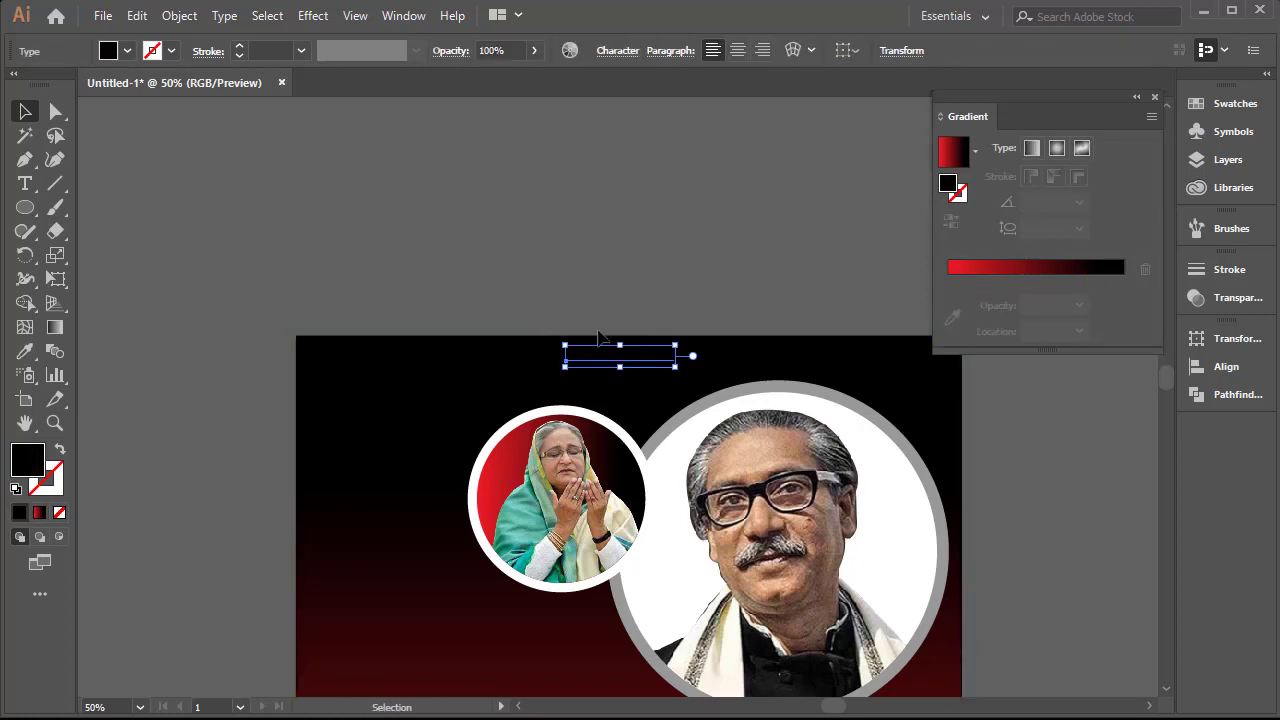
right_click(630, 362)
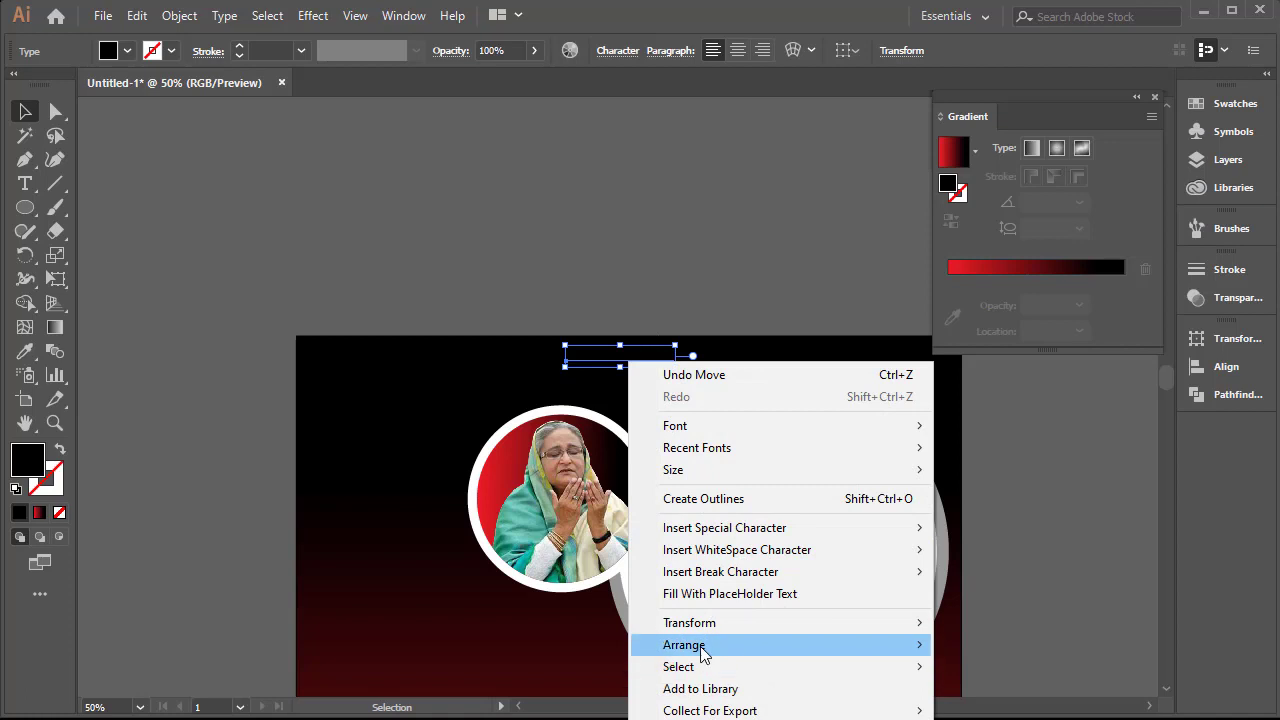
mouse_move(684, 645)
click(965, 646)
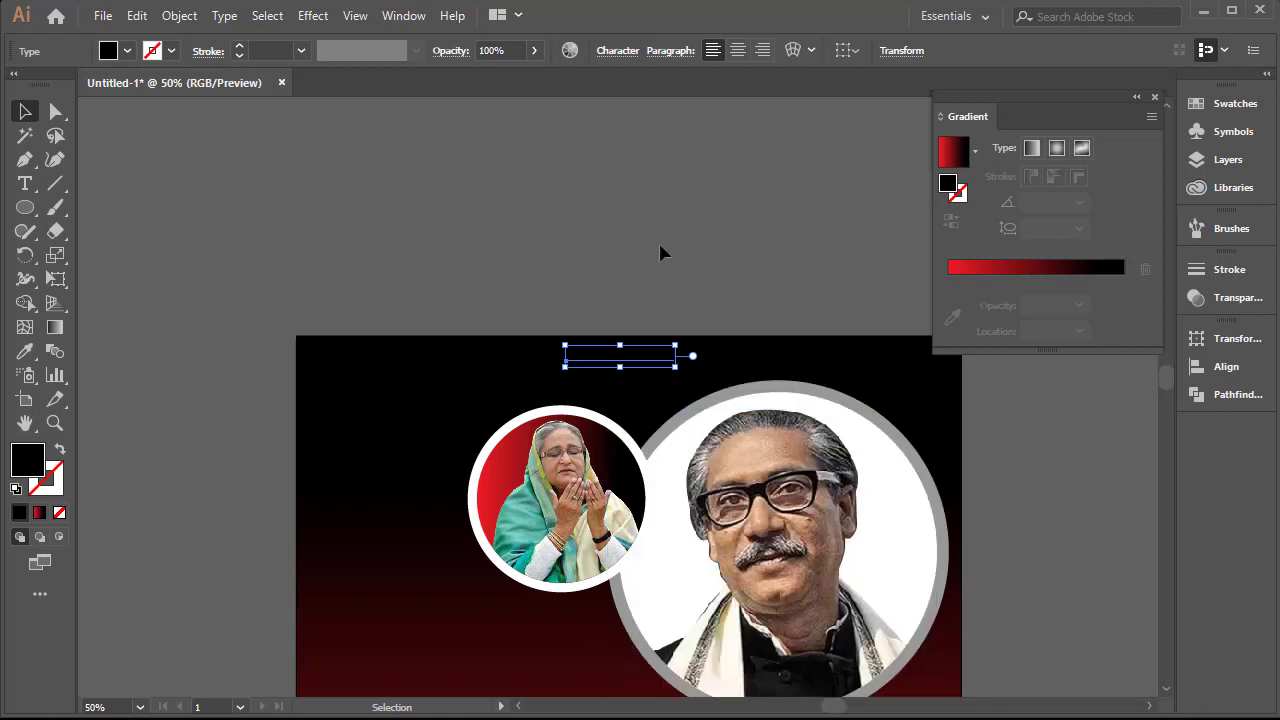
Give the title a white fill and centre it at the poster's top.
click(127, 51)
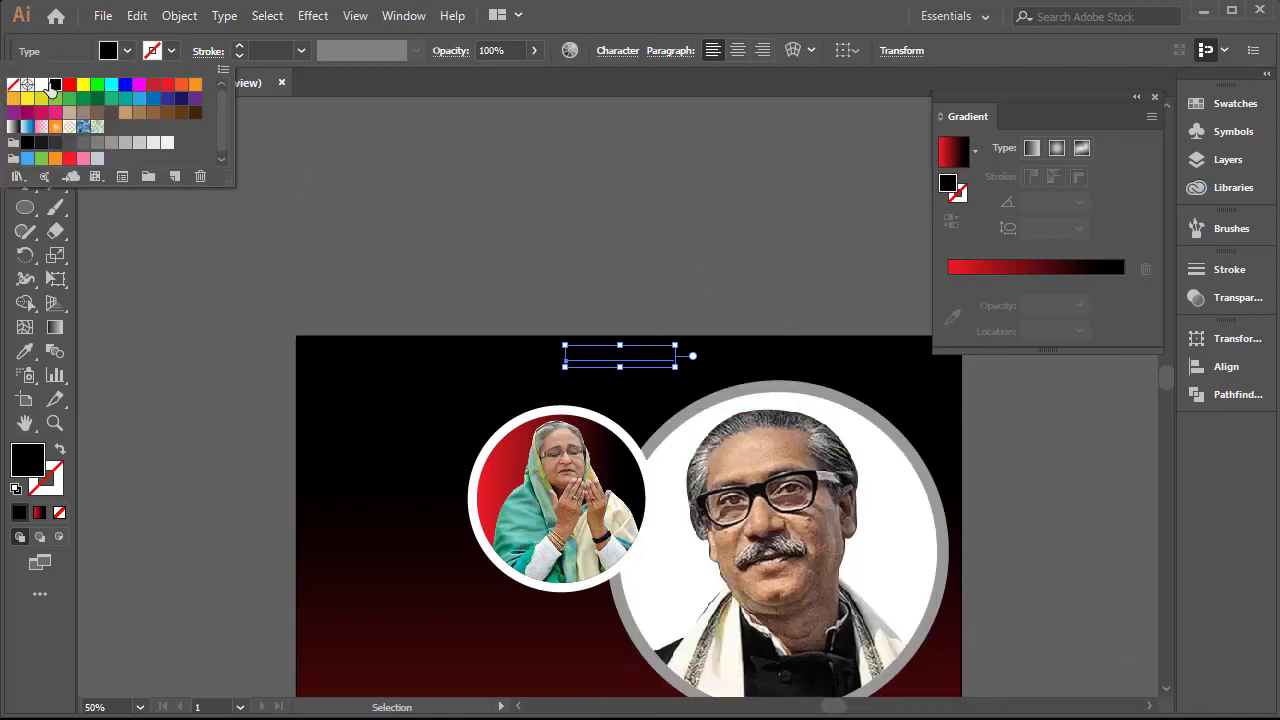
click(42, 86)
click(540, 229)
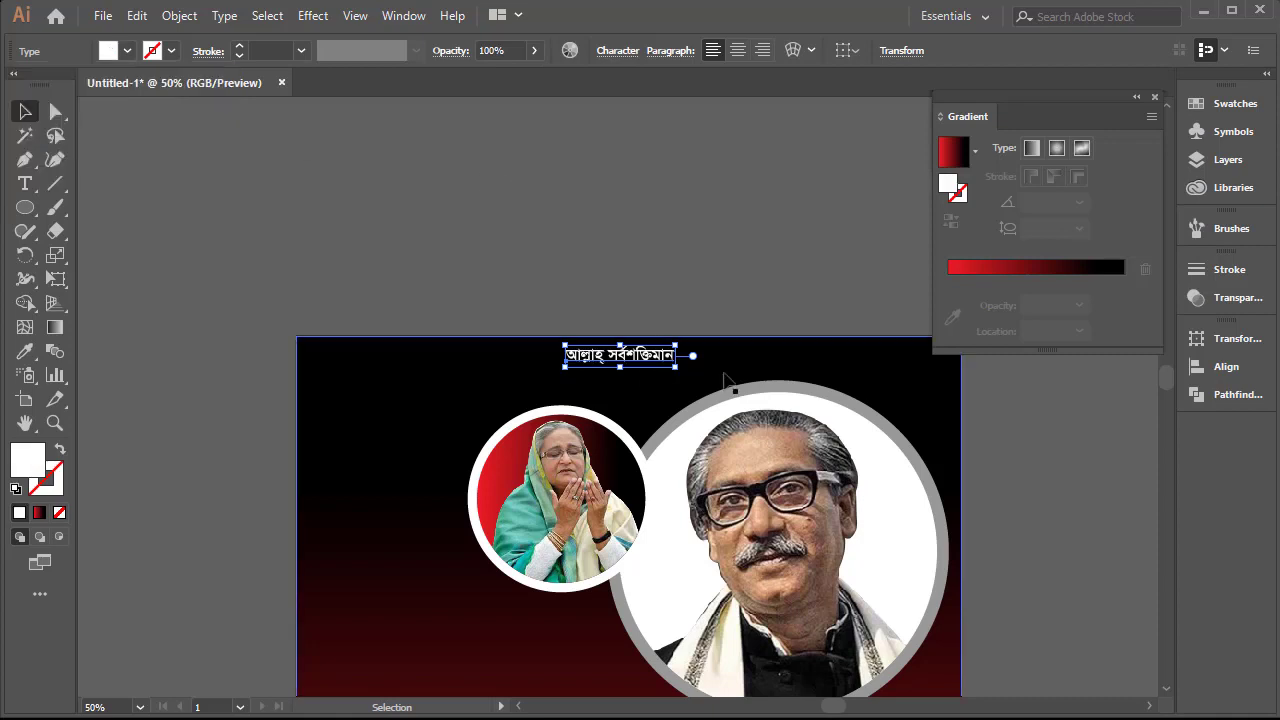
click(686, 356)
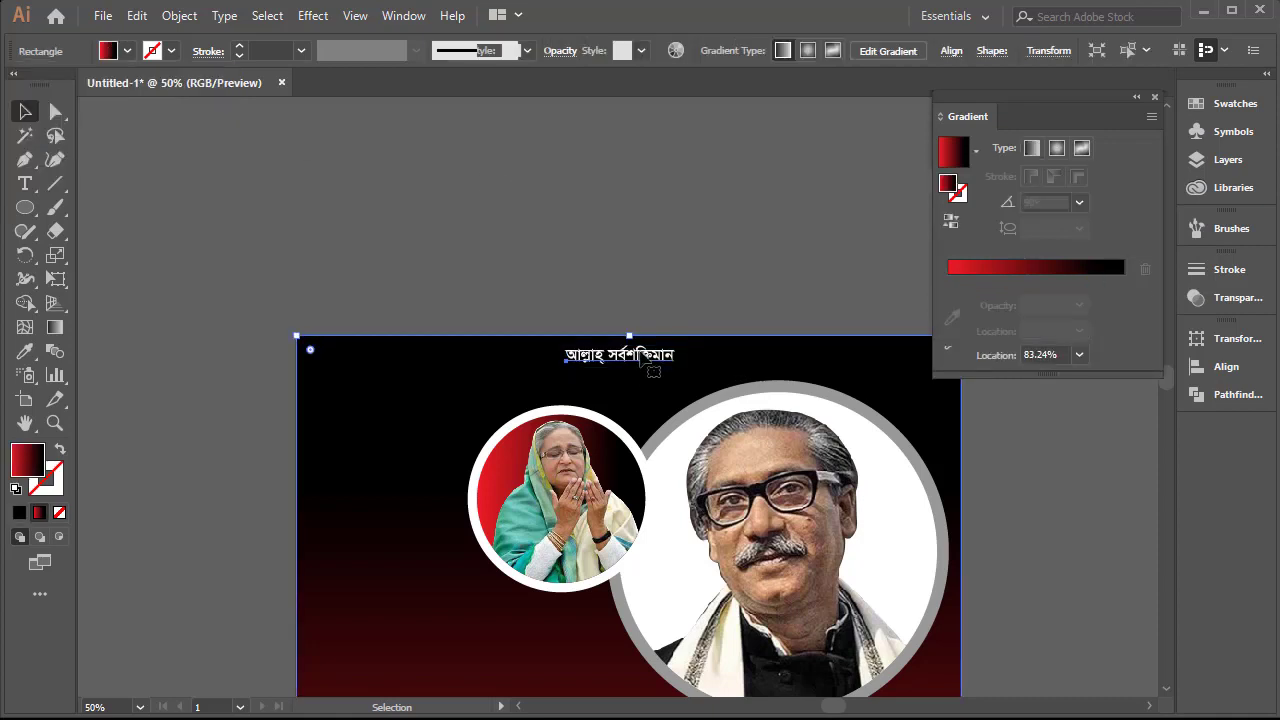
click(636, 356)
mouse_move(630, 356)
mouse_down()
mouse_move(656, 356)
mouse_move(597, 336)
mouse_up()
click(643, 281)
key(Tab)
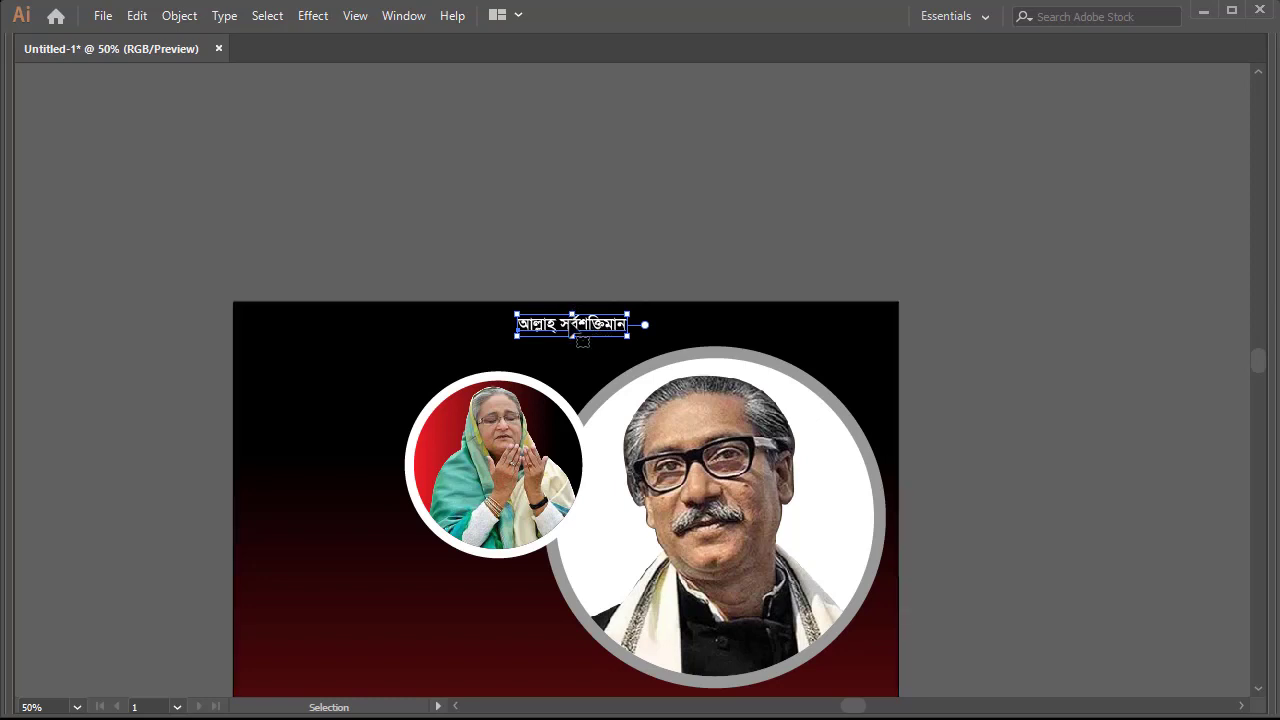
Copy the title to the poster's top left and retype it as 'জয় বাংলা'.
mouse_move(583, 342)
mouse_down()
mouse_move(330, 360)
mouse_move(336, 369)
mouse_up()
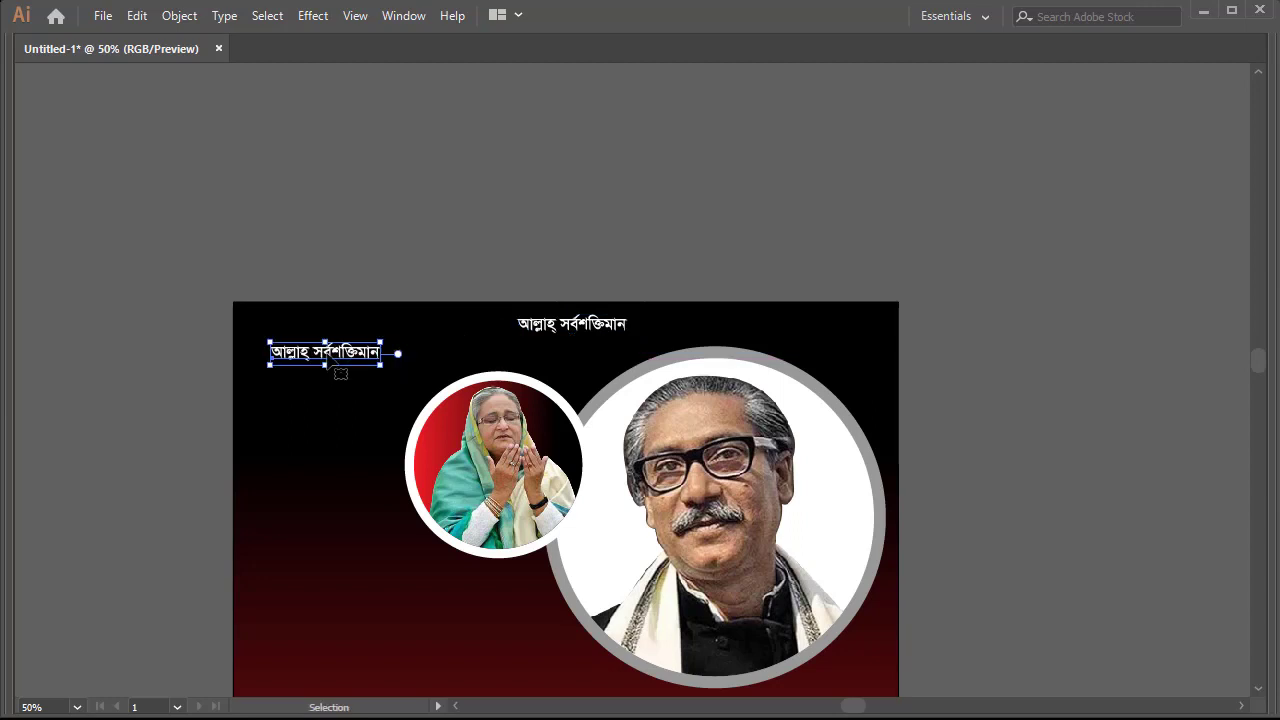
double_click(330, 356)
text(জয় বাংলা)
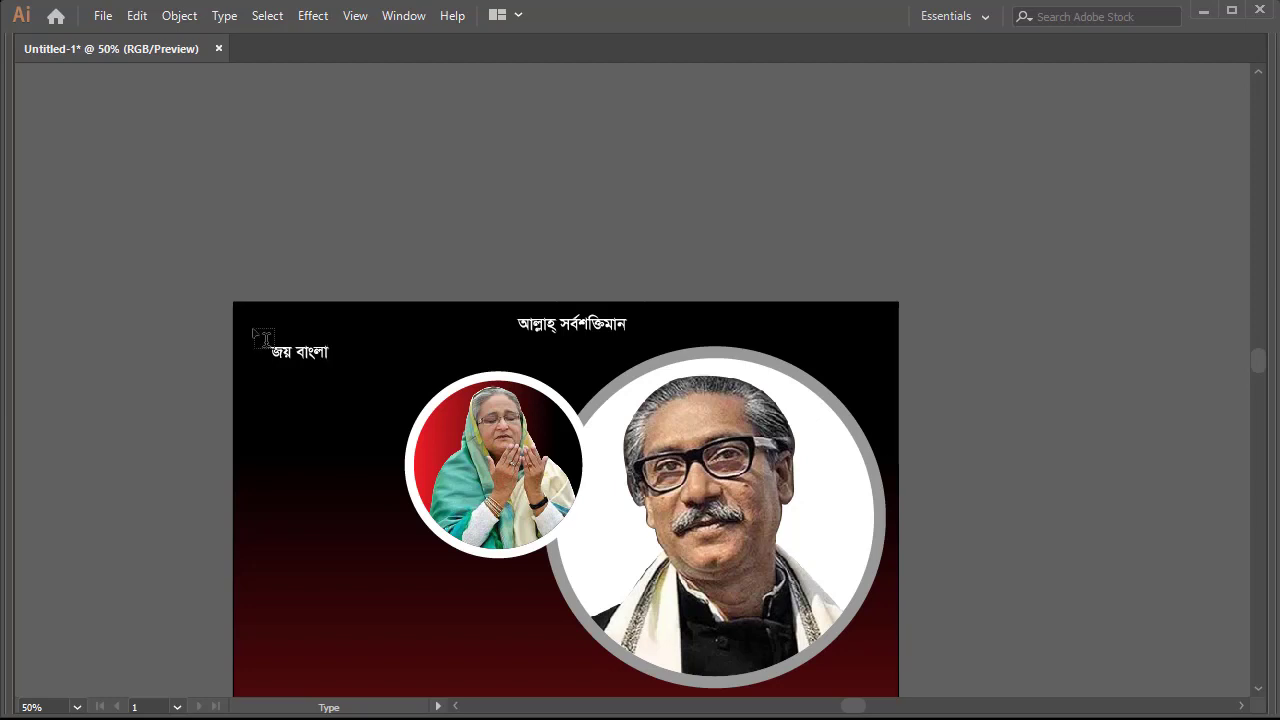
key(Escape)
Copy 'জয় বাংলা' to the top right and retype it as 'জয় বঙ্গবন্ধু'.
mouse_move(316, 356)
mouse_down()
mouse_move(822, 370)
mouse_move(896, 358)
mouse_up()
double_click(843, 358)
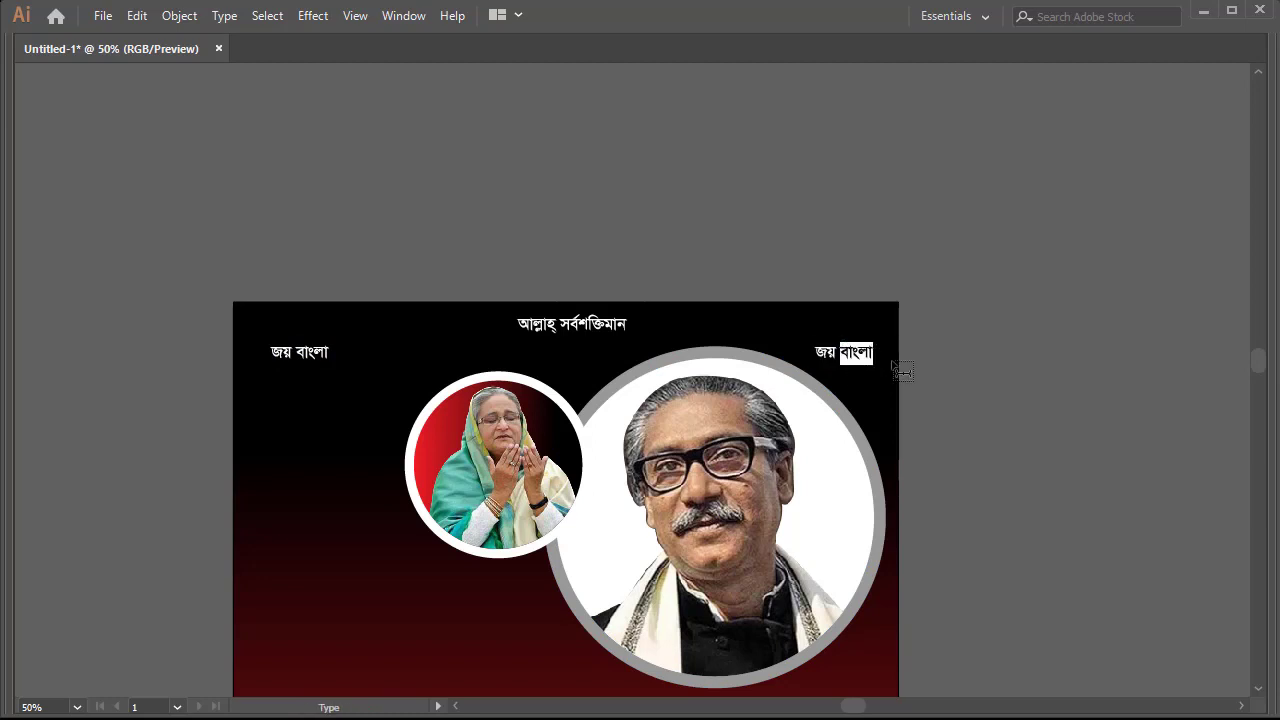
text(বঙ্গবন্ধু)
key(Escape)
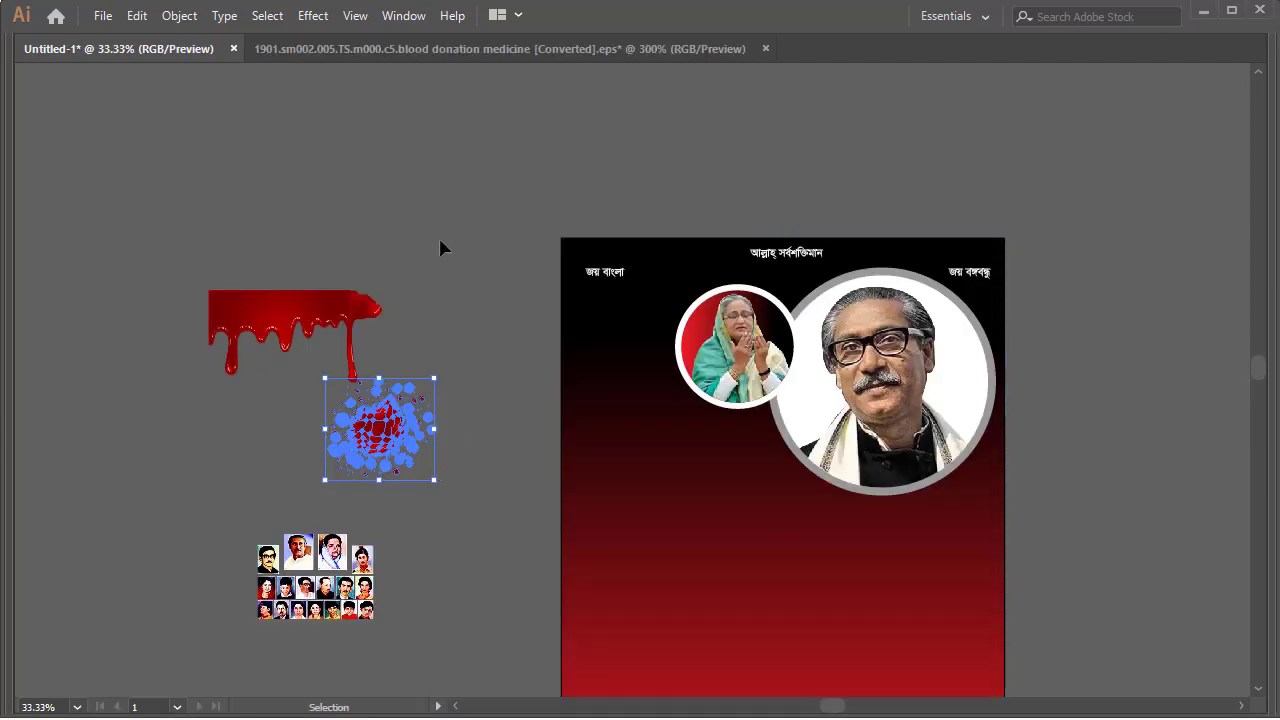
Stack 'জয় বাংলা' above 'জয় বঙ্গবন্ধু' at the poster's top right.
click(420, 305)
click(357, 310)
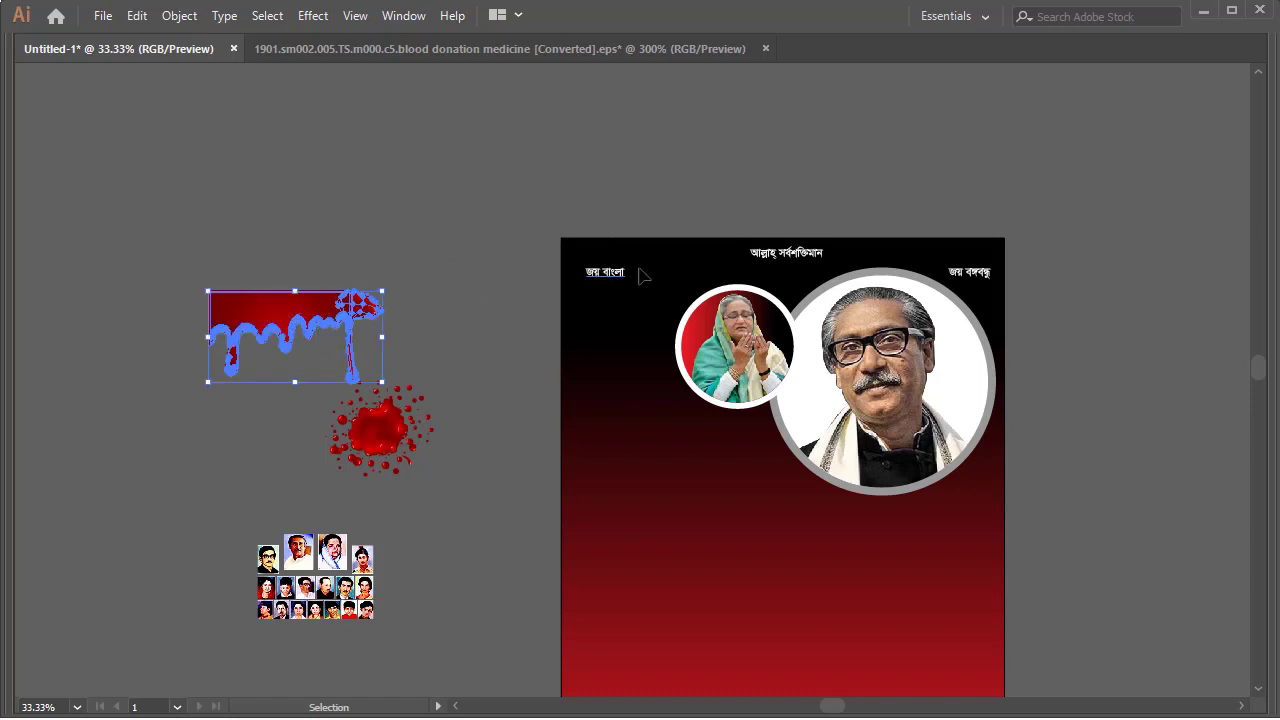
drag(607, 278, 945, 259)
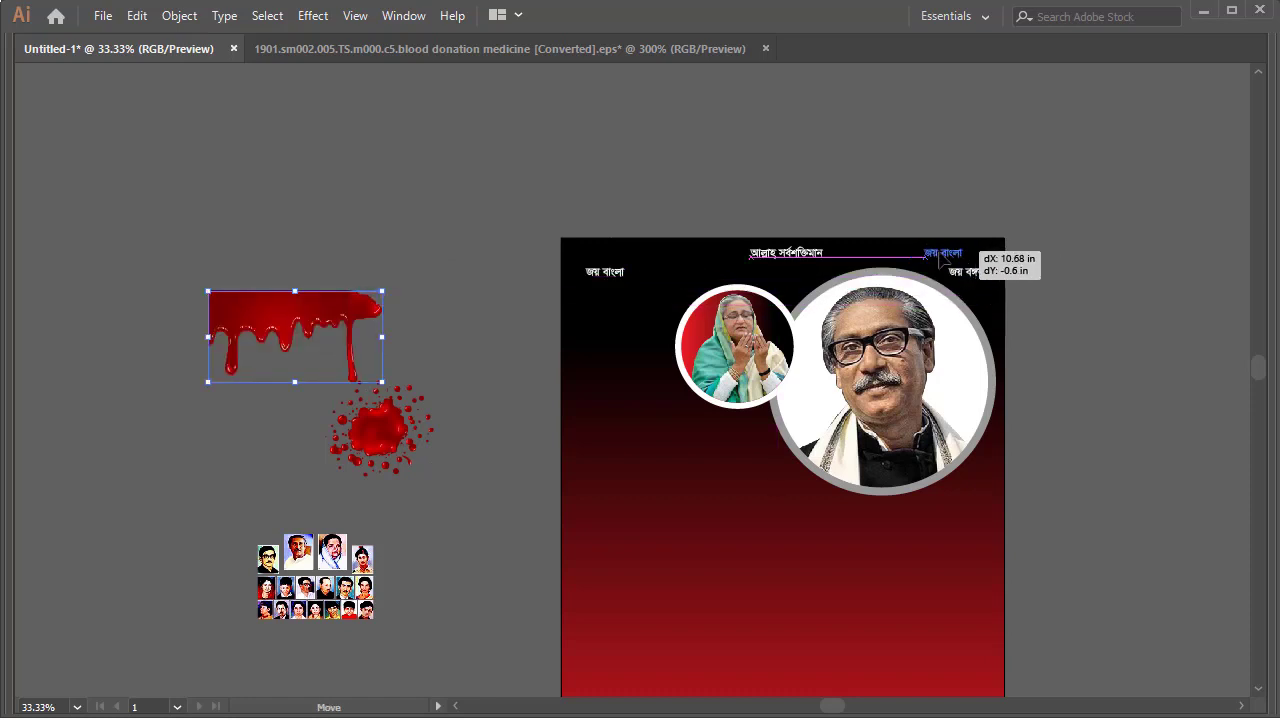
drag(933, 197, 940, 200)
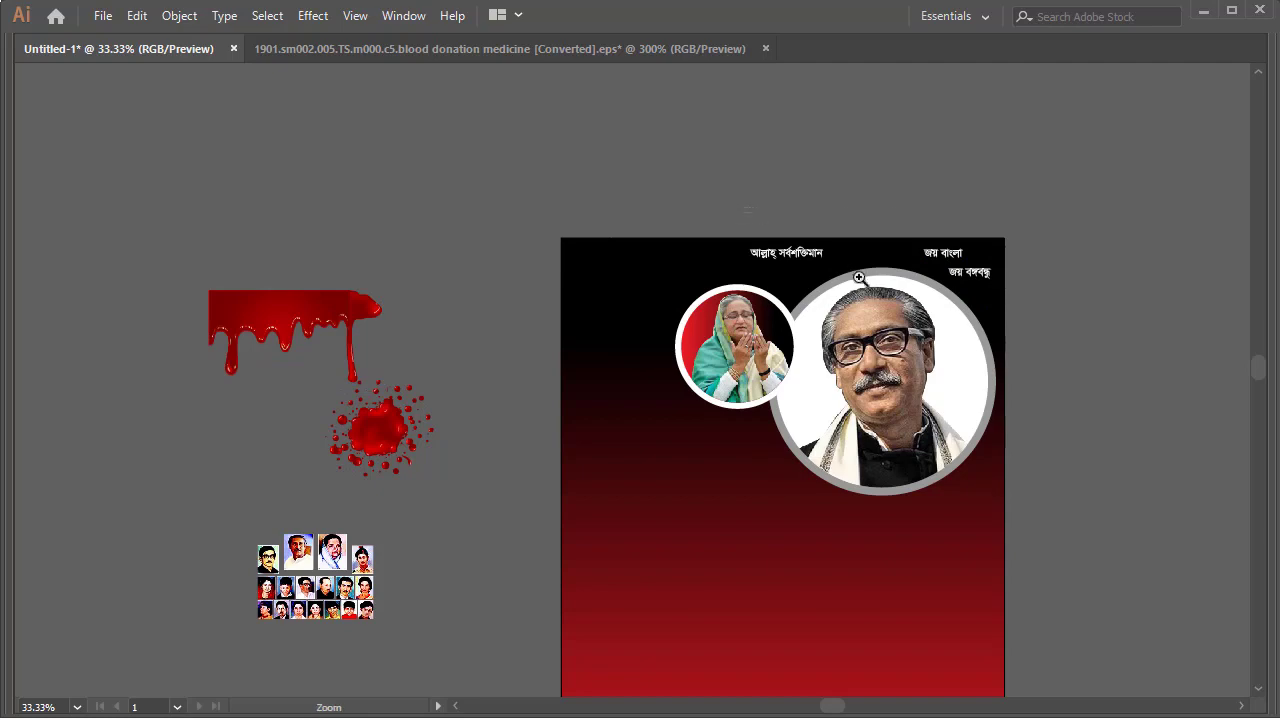
scroll(858, 268, up, 5)
mouse_move(692, 252)
mouse_down()
mouse_move(674, 250)
mouse_move(672, 279)
mouse_move(735, 311)
mouse_up()
shift+click(720, 281)
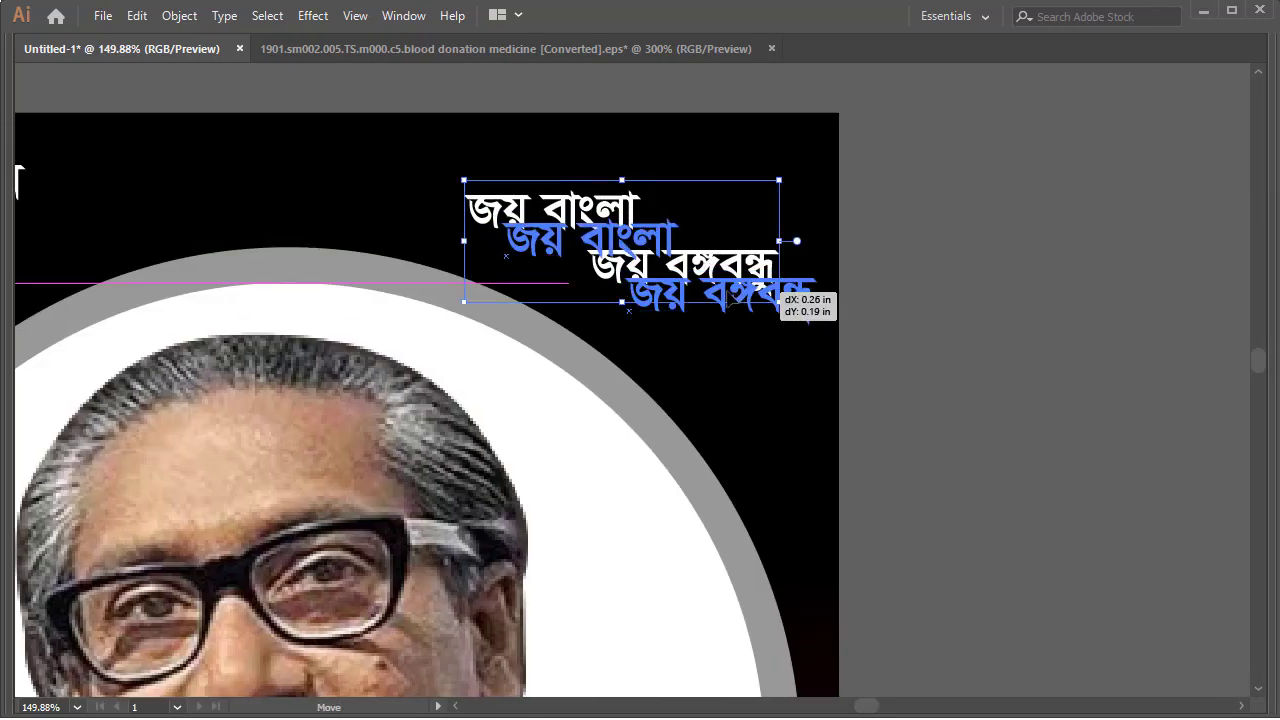
click(617, 440)
Move the red blood-drip graphic onto the poster's top-left edge.
scroll(488, 386, down, 2)
scroll(408, 408, down, 1)
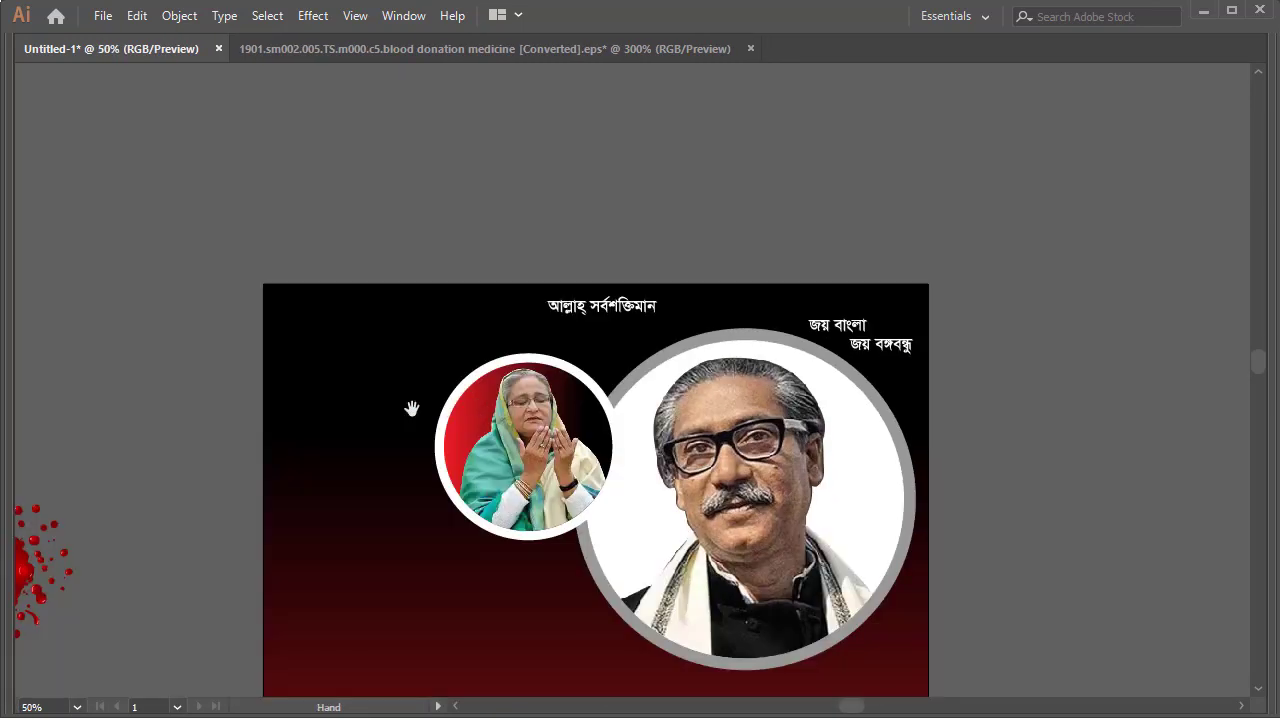
drag(408, 408, 471, 354)
drag(216, 355, 324, 321)
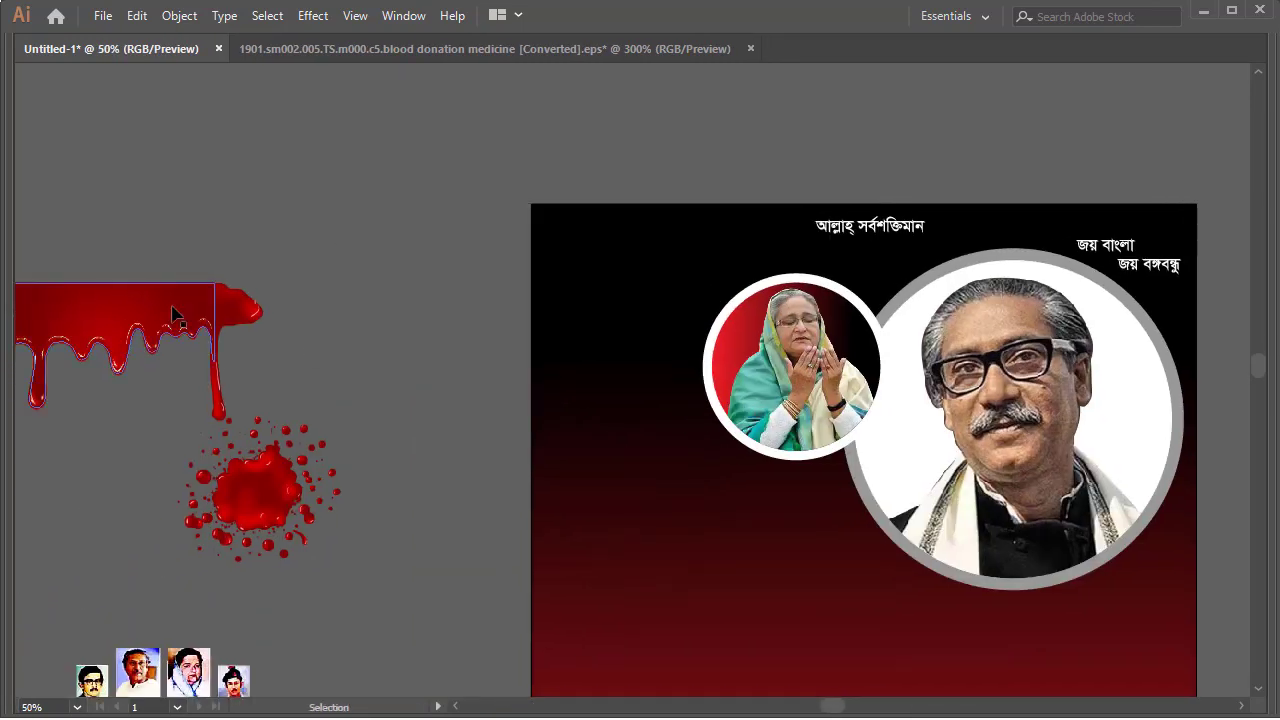
drag(171, 309, 700, 231)
drag(607, 249, 608, 248)
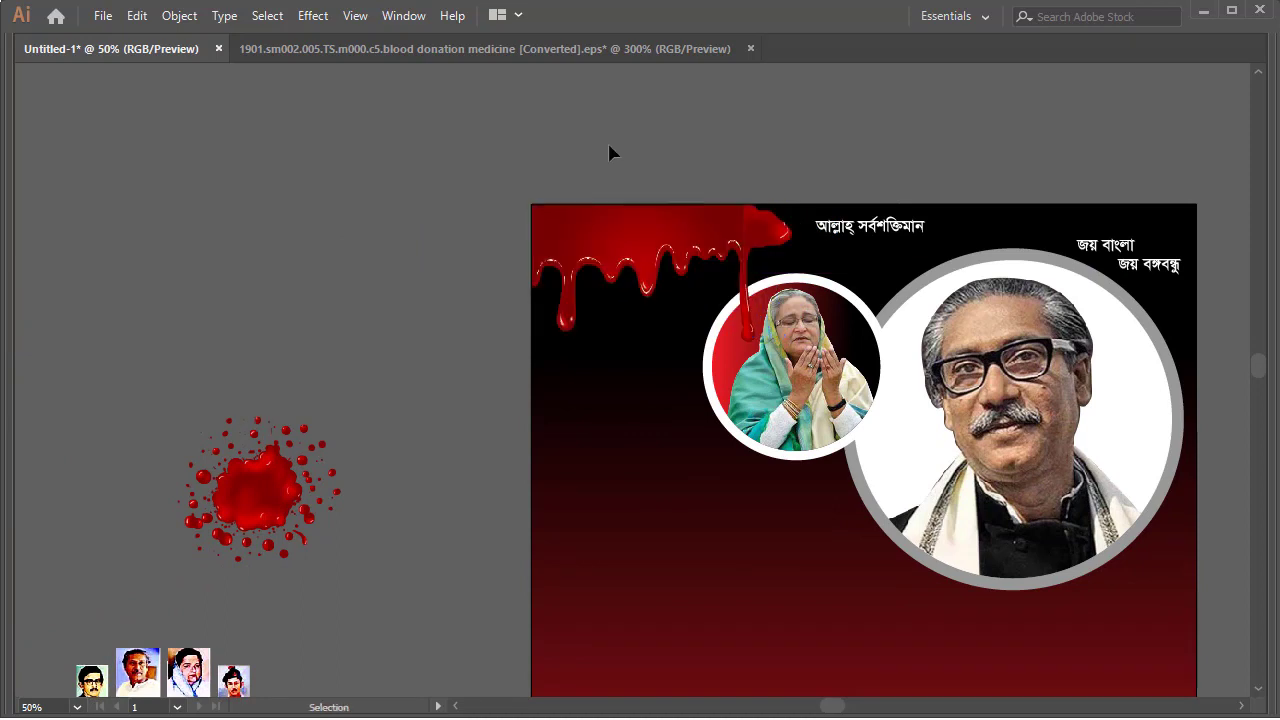
Enlarge the drip graphic to about 6 × 3.17 in and send it behind the photos.
click(661, 345)
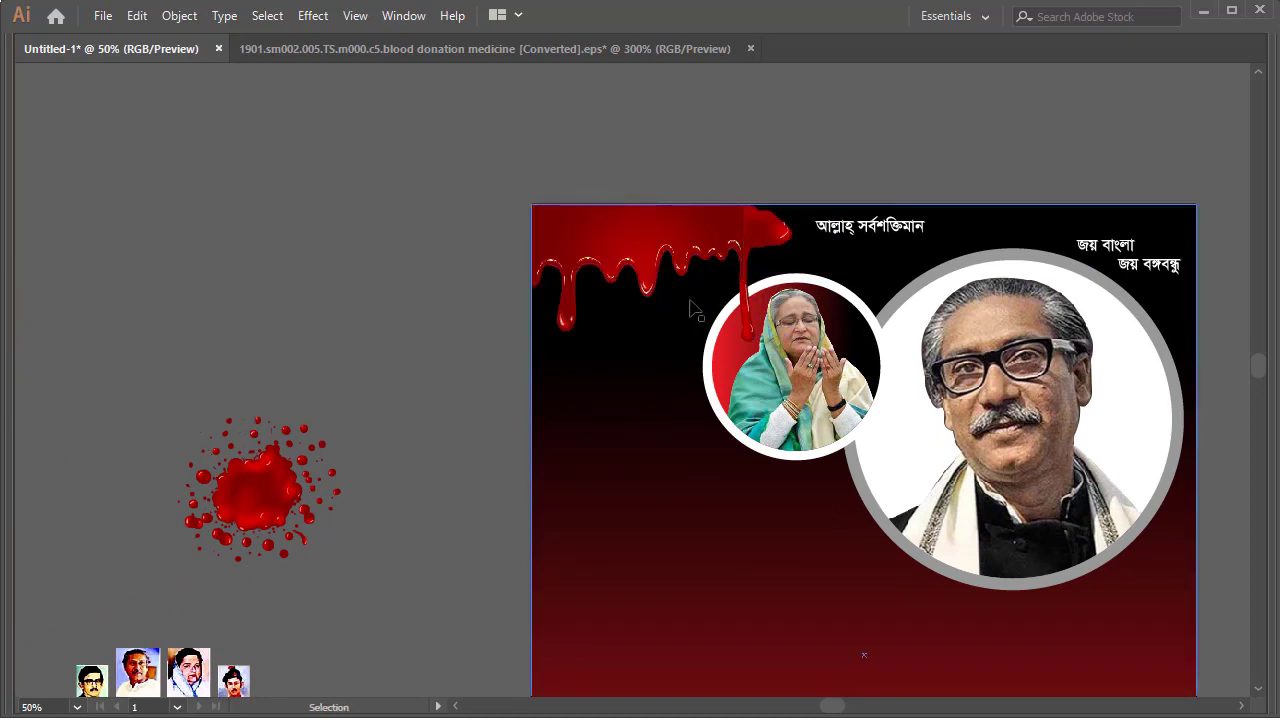
click(745, 256)
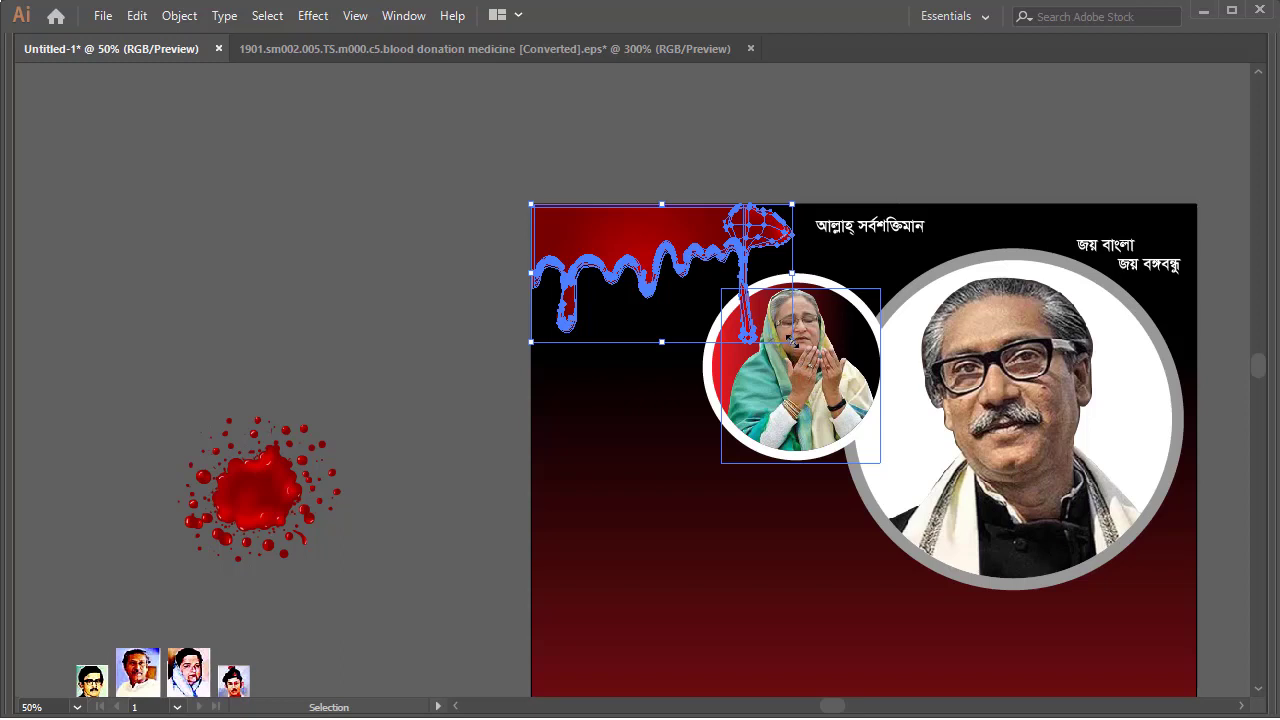
drag(793, 342, 808, 370)
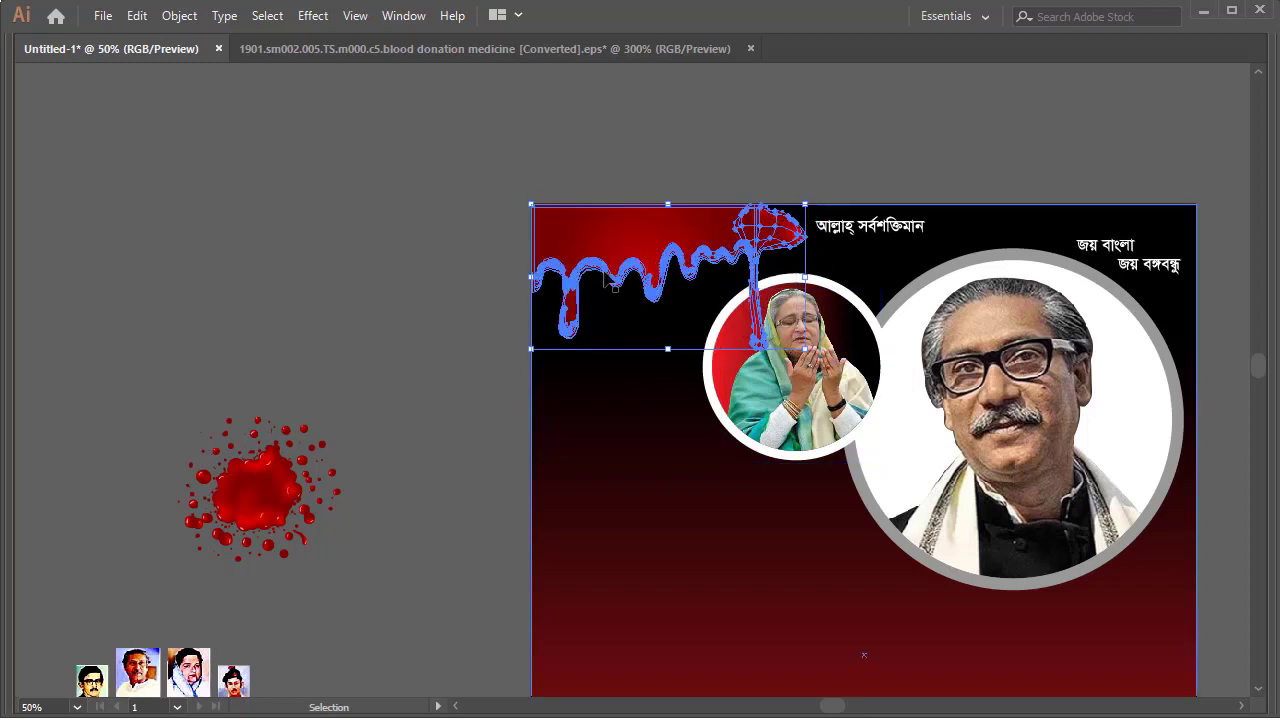
click(597, 166)
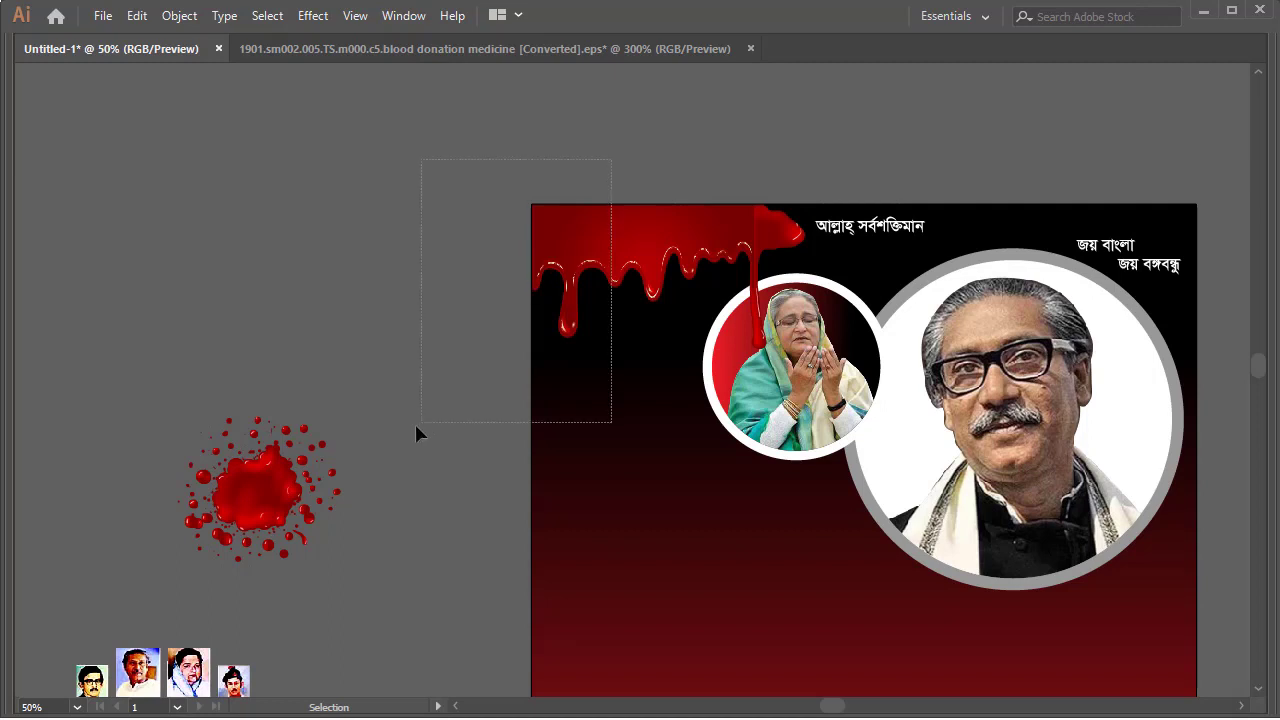
drag(611, 160, 414, 421)
right_click(572, 252)
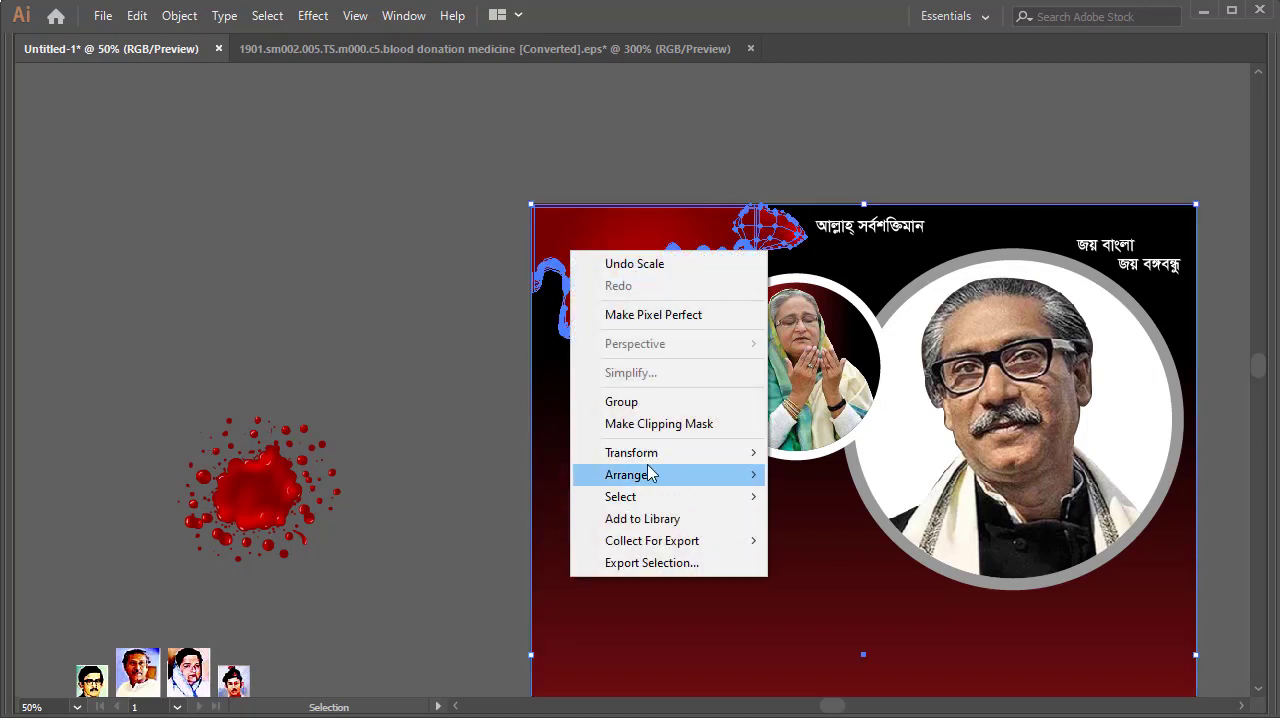
mouse_move(626, 475)
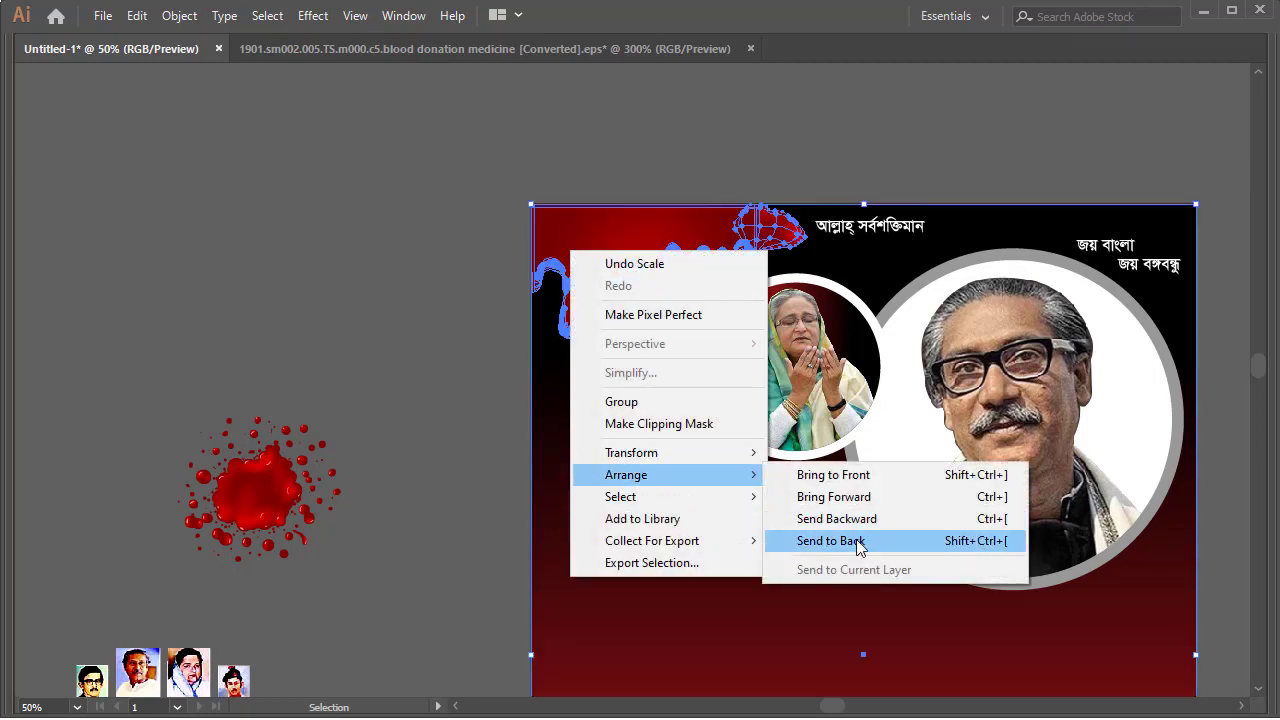
click(857, 545)
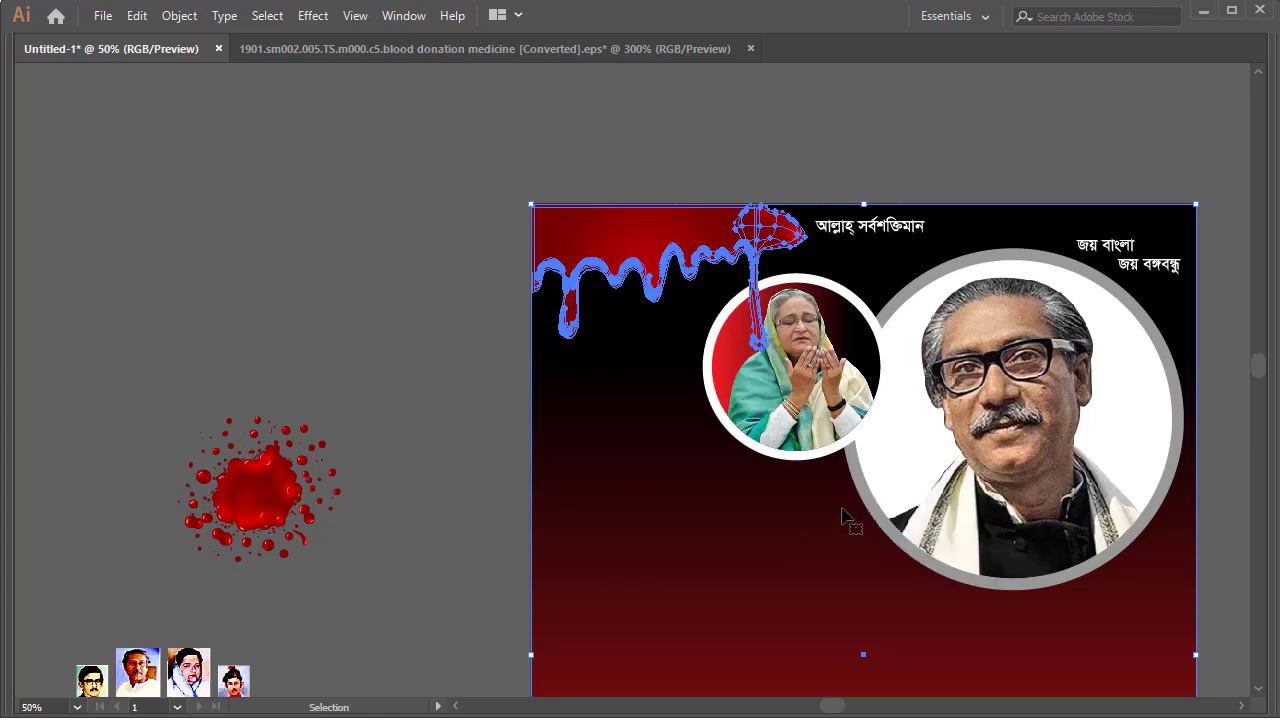
click(748, 180)
Move the blood splatter onto the large portrait's lower left.
key(ctrl+minus)
drag(754, 506, 493, 366)
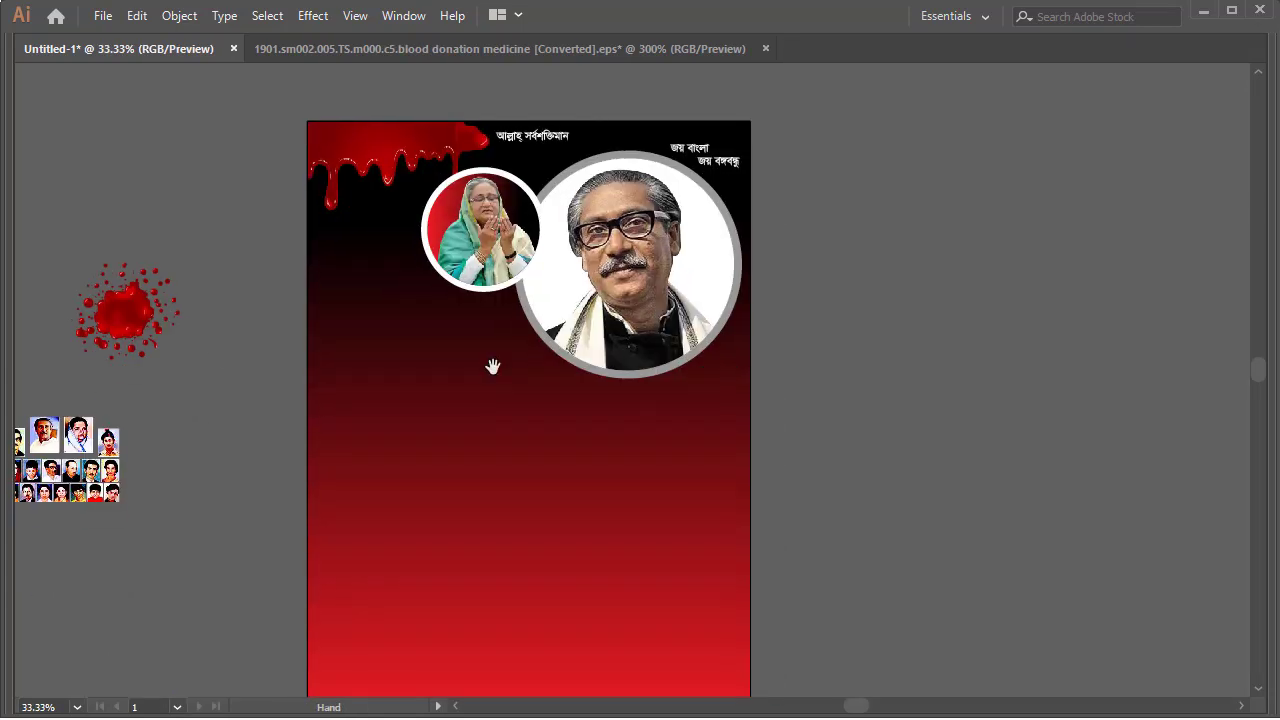
drag(150, 345, 590, 344)
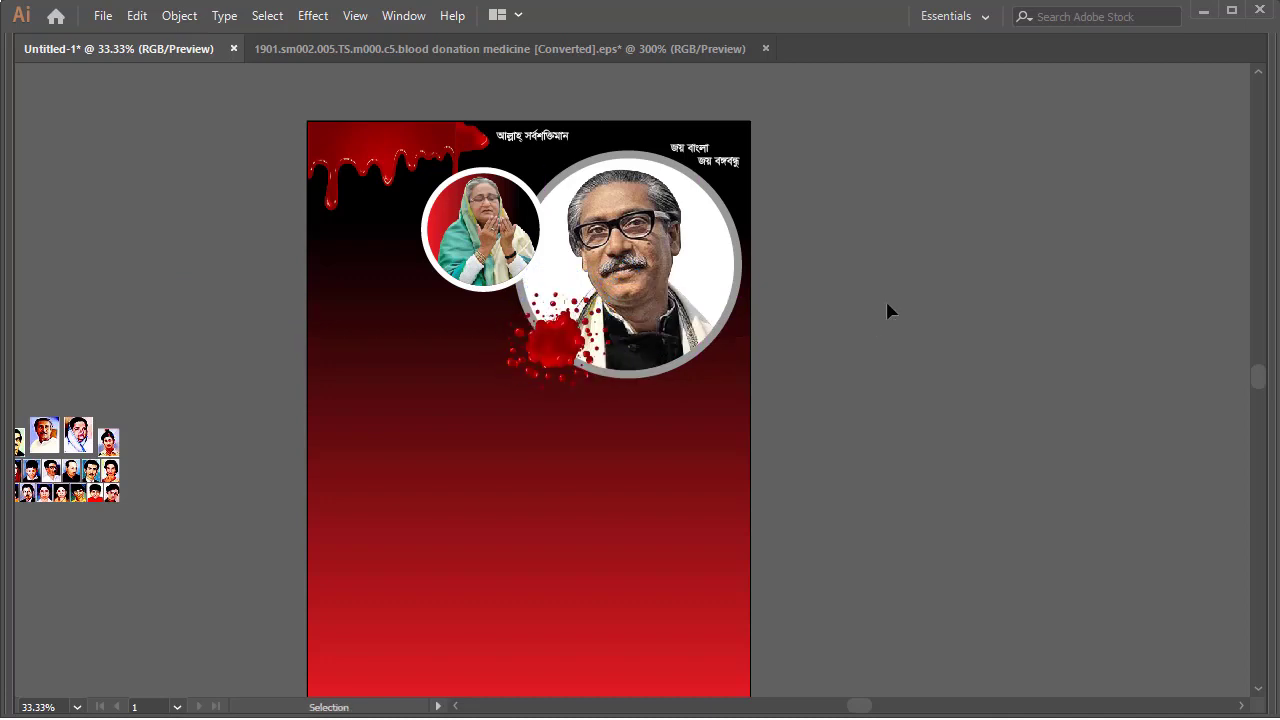
Alt-drag a copy of the title 'আল্লাহ্ সর্বশক্তিমান' down to the poster's mid-left.
scroll(645, 418, down, 3)
scroll(617, 449, up, 5)
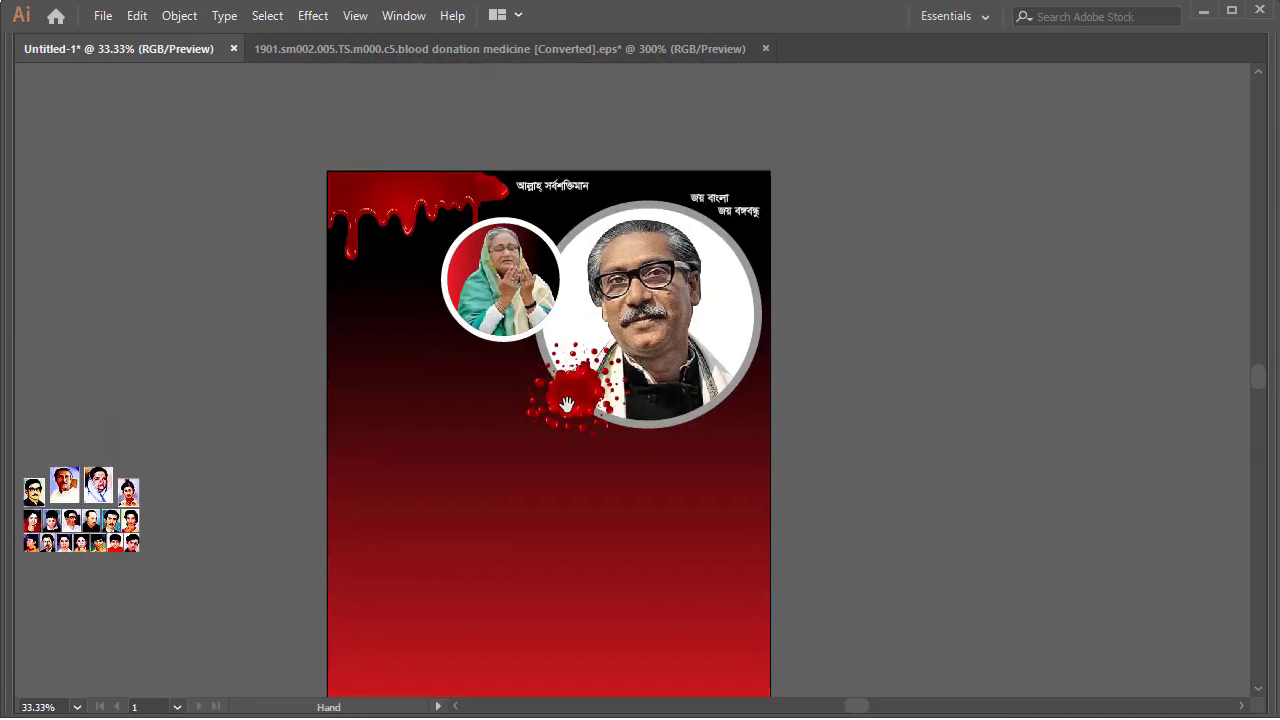
scroll(543, 437, up, 2)
scroll(468, 402, up, 1)
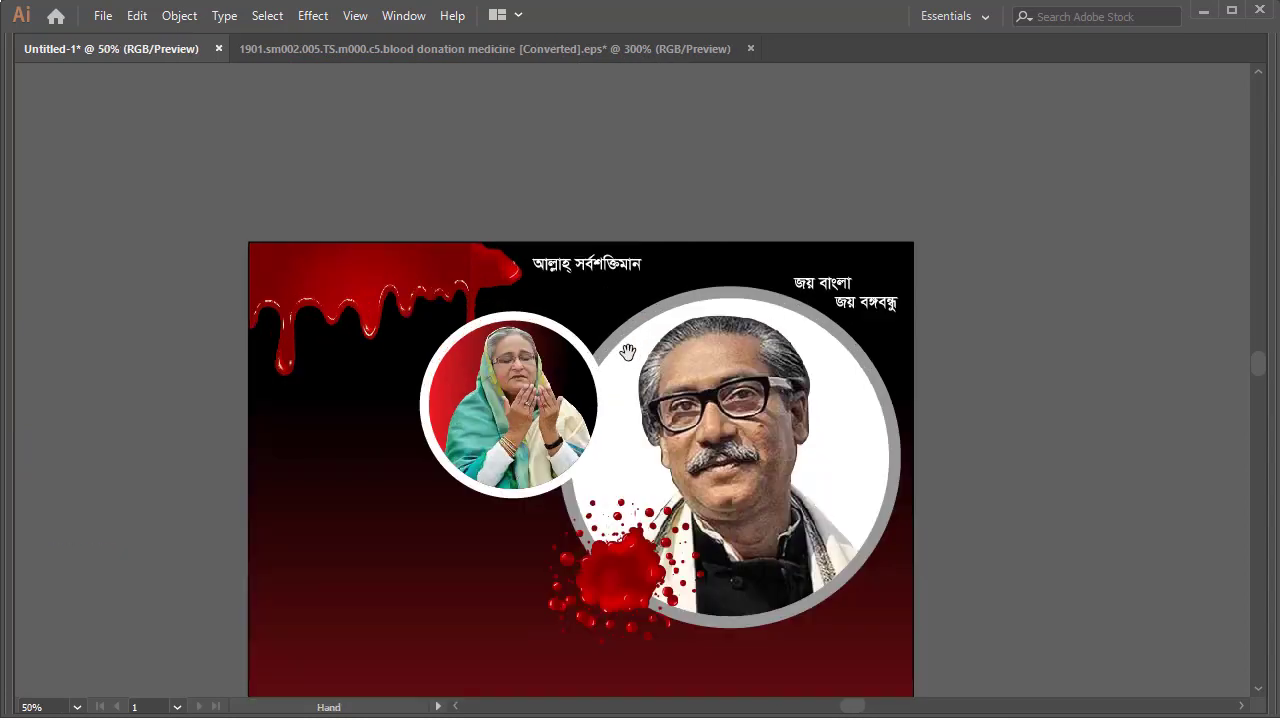
drag(626, 351, 574, 403)
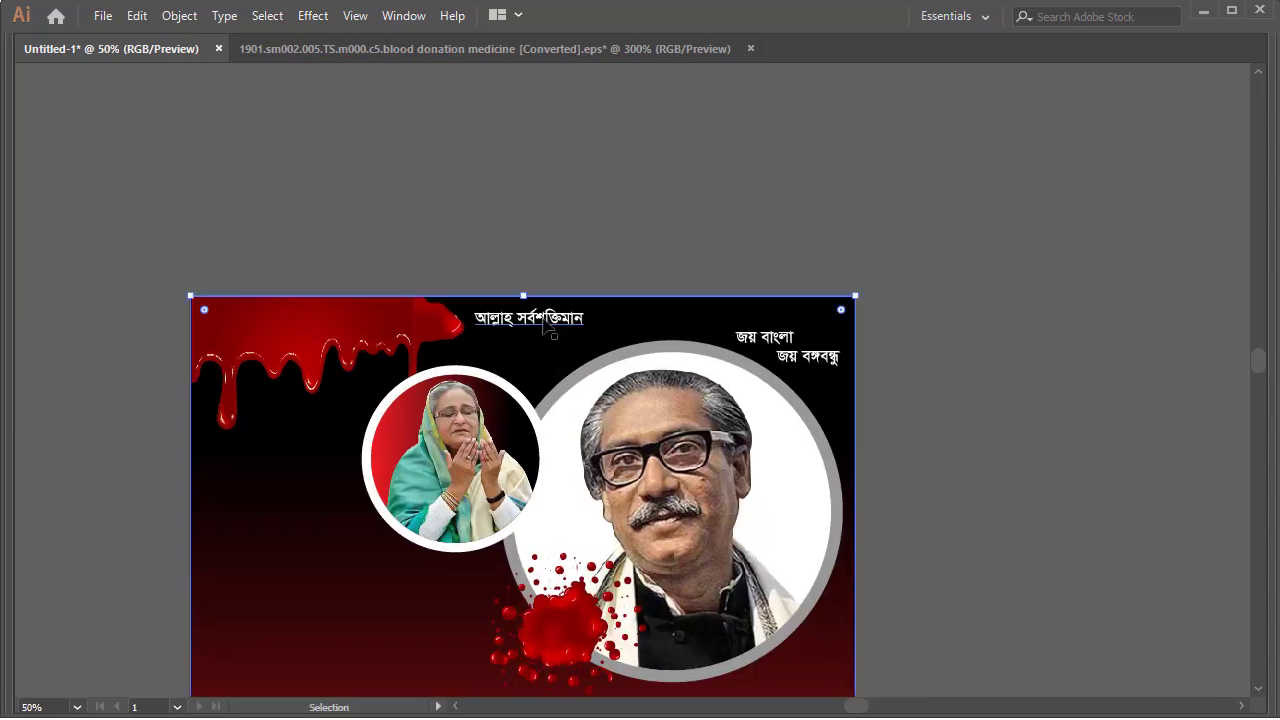
mouse_move(502, 331)
mouse_down()
mouse_move(322, 503)
mouse_move(308, 497)
mouse_up()
Retype the copied title line as শোকাবহ.
key(t)
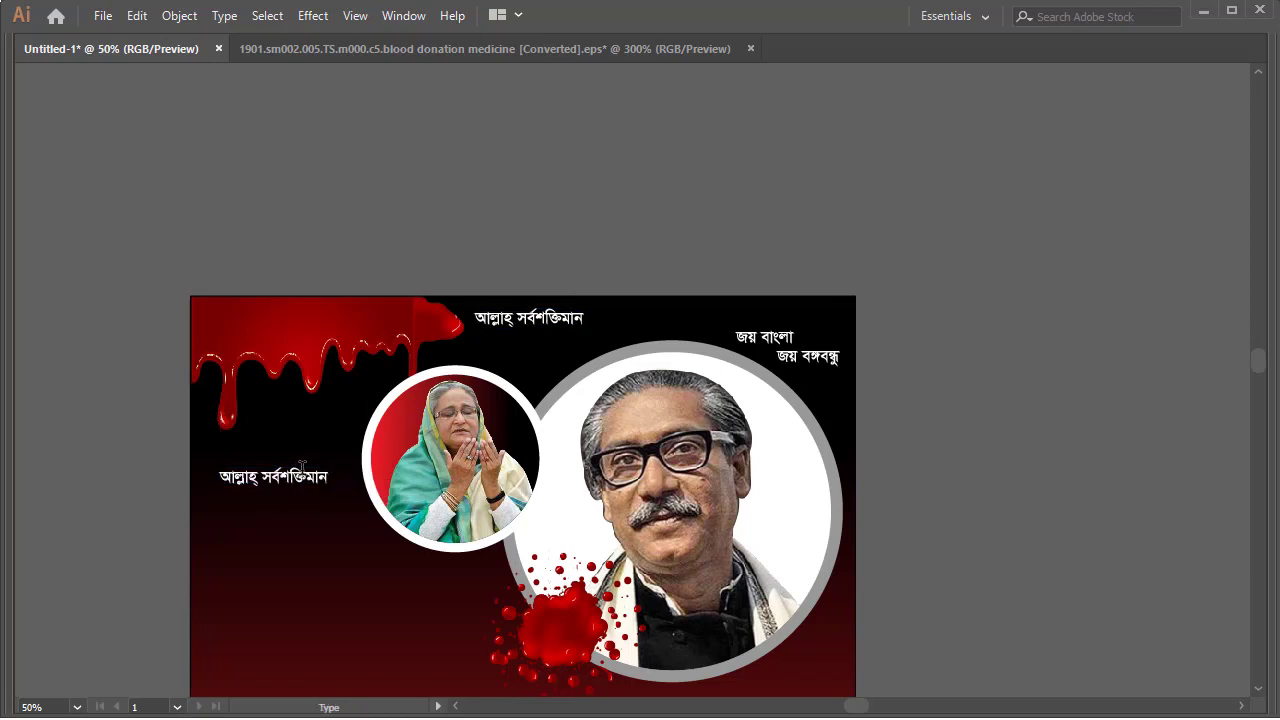
triple_click(297, 473)
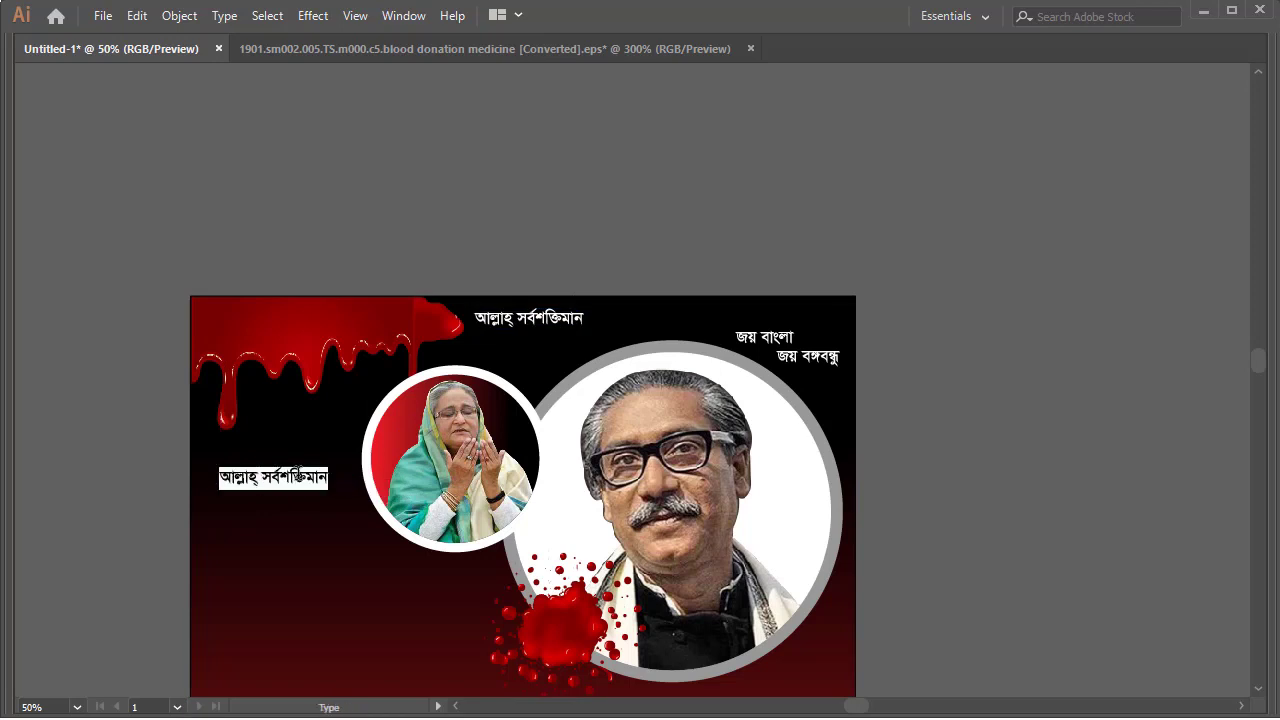
text(শে)
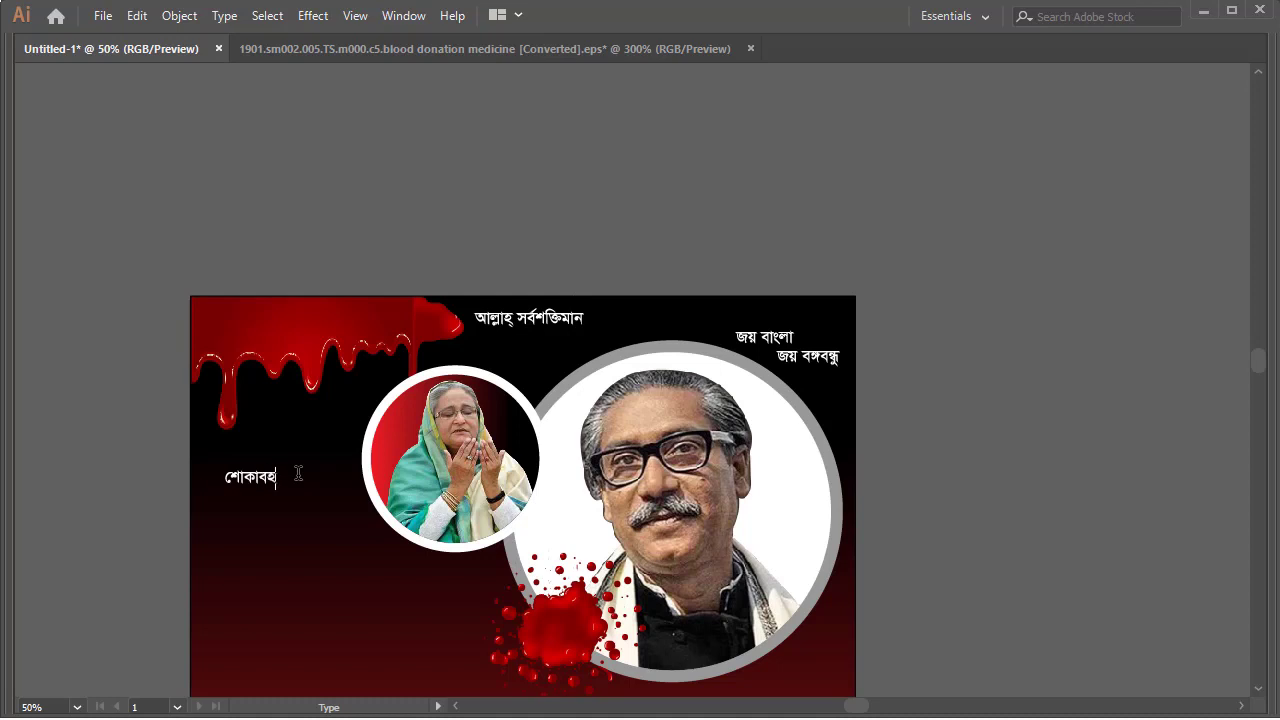
key(Delete)
key(Escape)
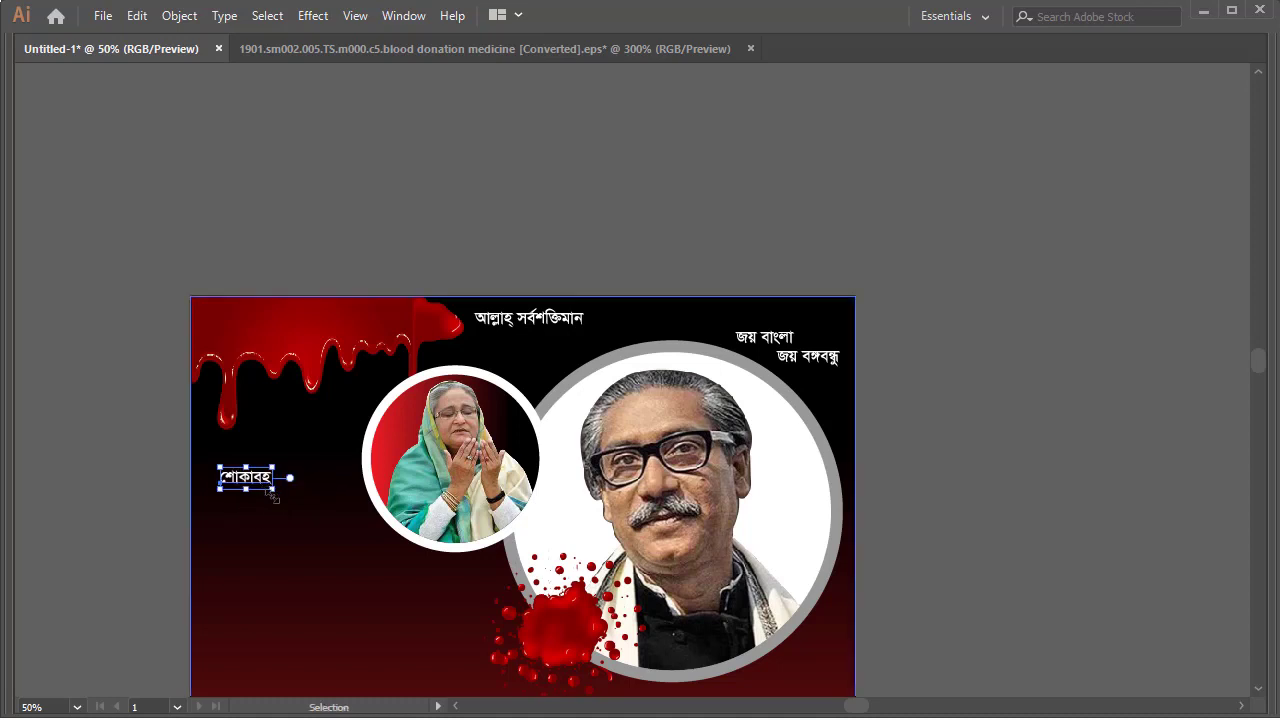
Scale শোকাবহ up to 69.11 pt beside the small portrait circle.
mouse_move(286, 487)
mouse_down()
mouse_move(307, 505)
mouse_move(273, 494)
mouse_move(298, 484)
mouse_up()
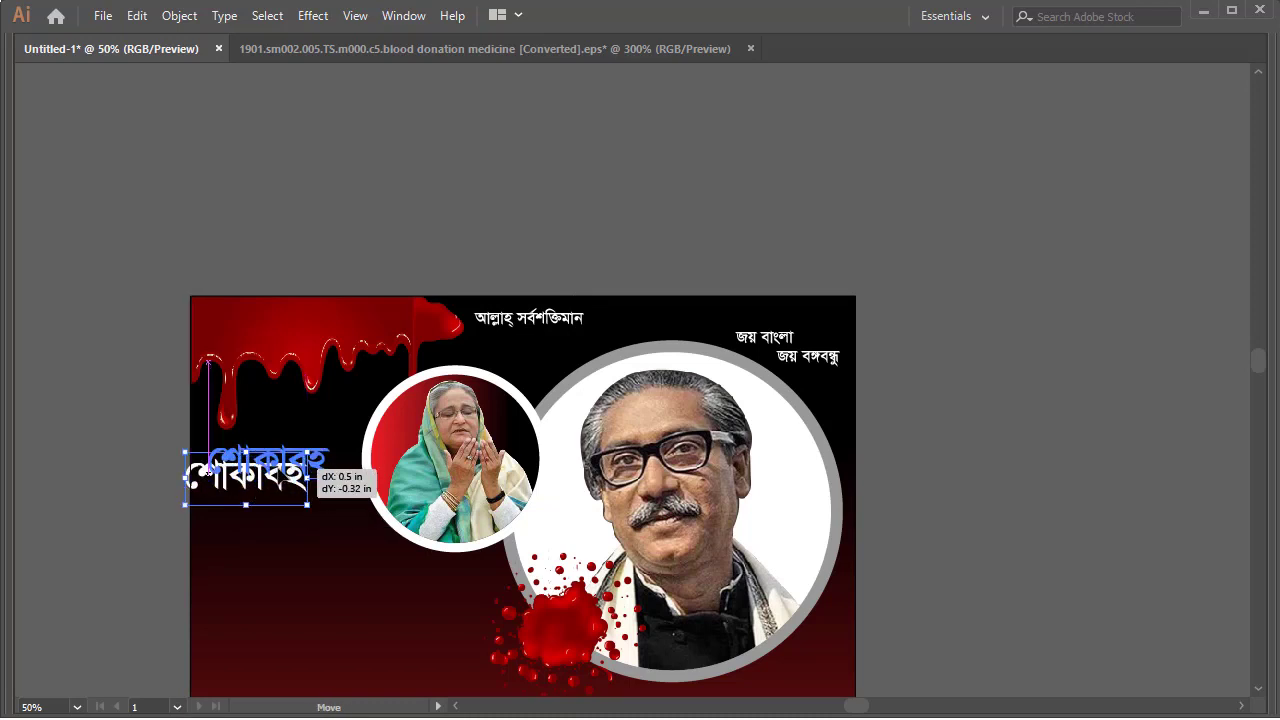
double_click(283, 463)
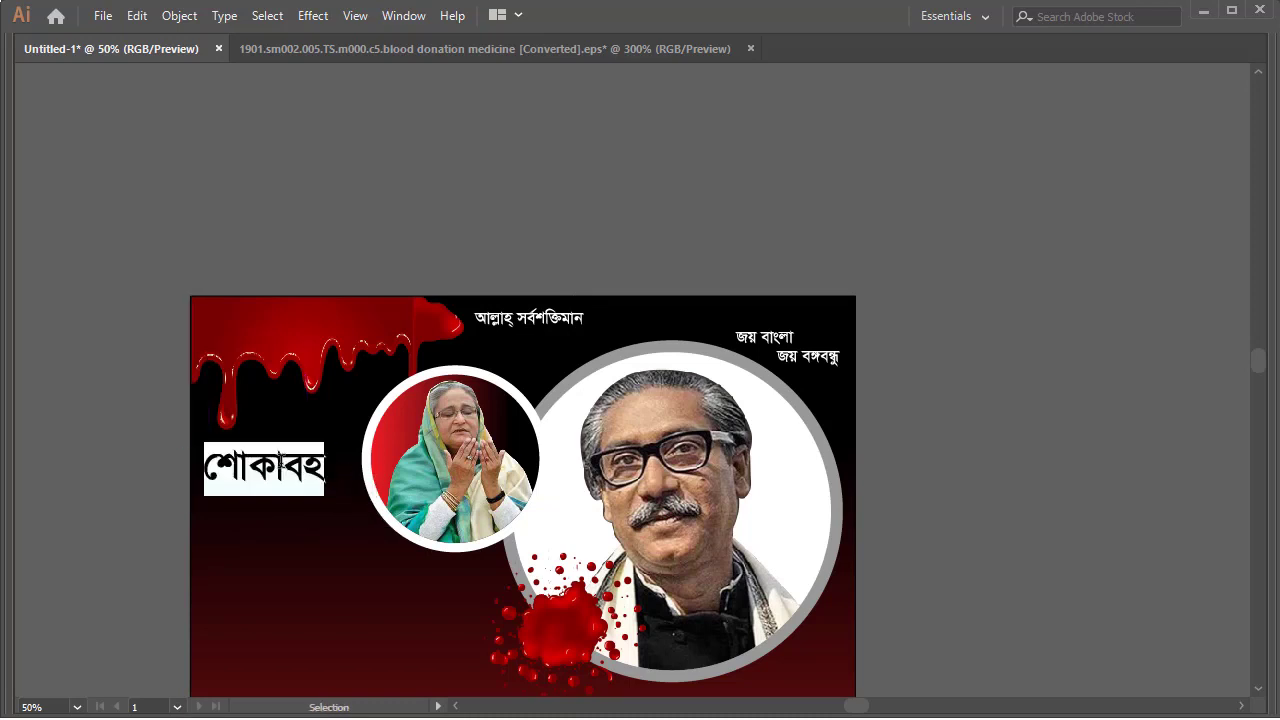
key(Tab)
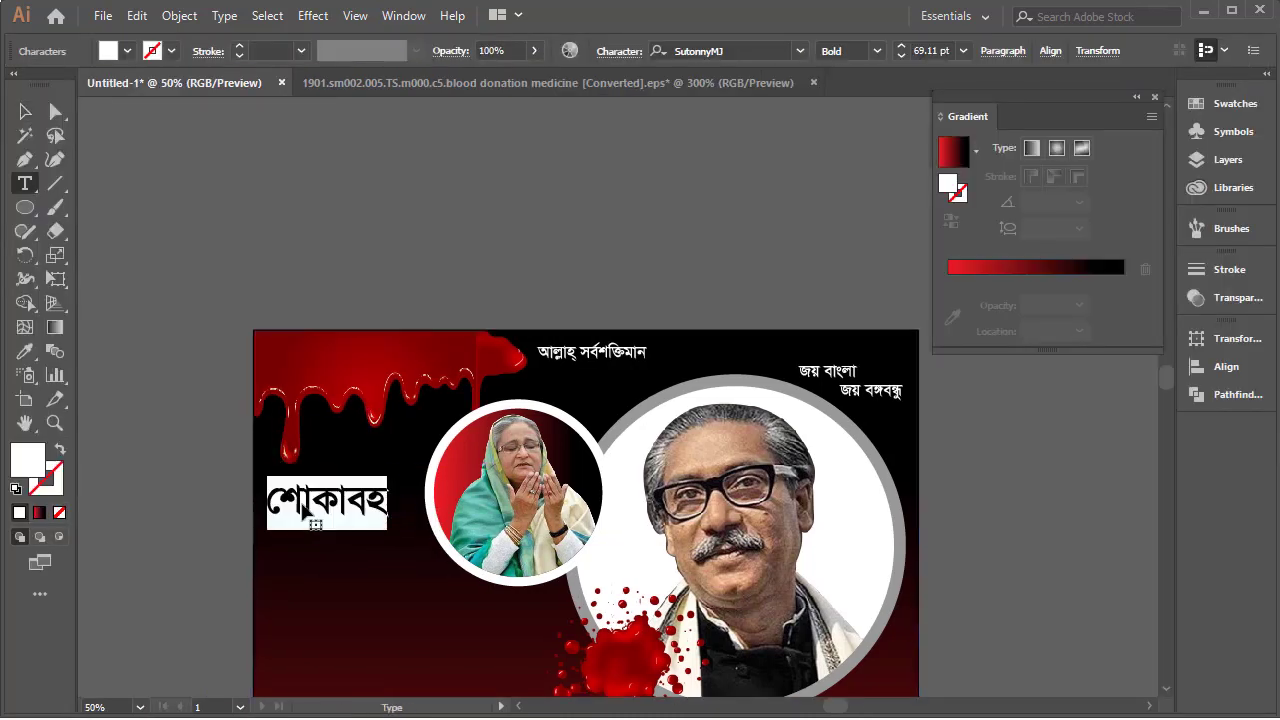
Set শোকাবহ in the calligraphic ChitraMJ font and move it above the poster.
click(800, 50)
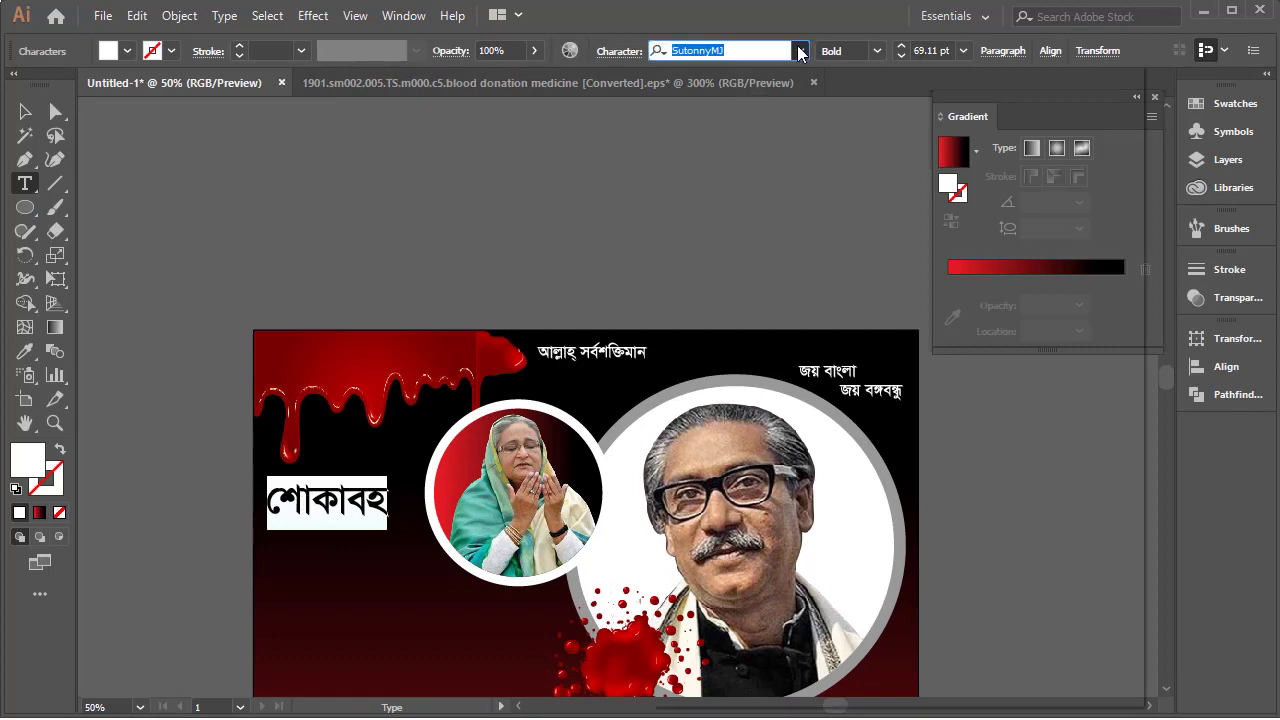
click(745, 331)
key(Escape)
drag(370, 507, 413, 195)
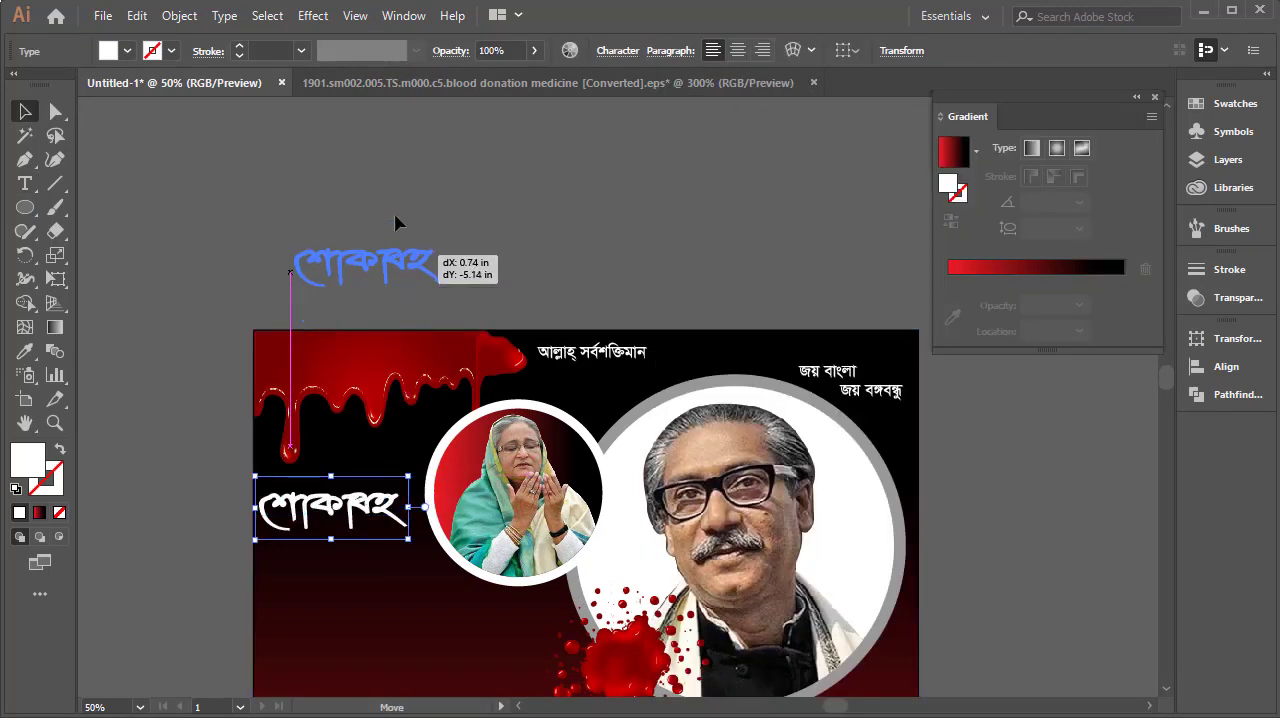
key(ctrl+equal)
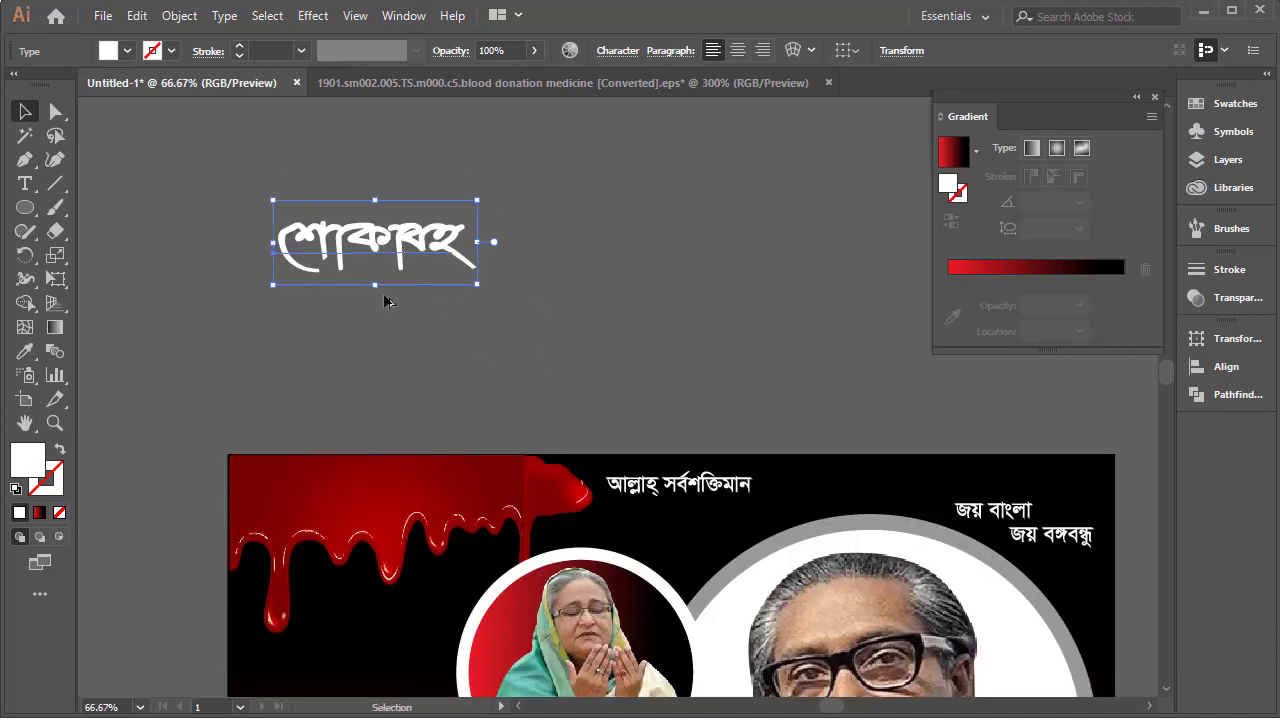
Duplicate the title below itself, retype the copy as আগস্ট, and shift it right.
drag(388, 302, 390, 407)
key(t)
double_click(402, 356)
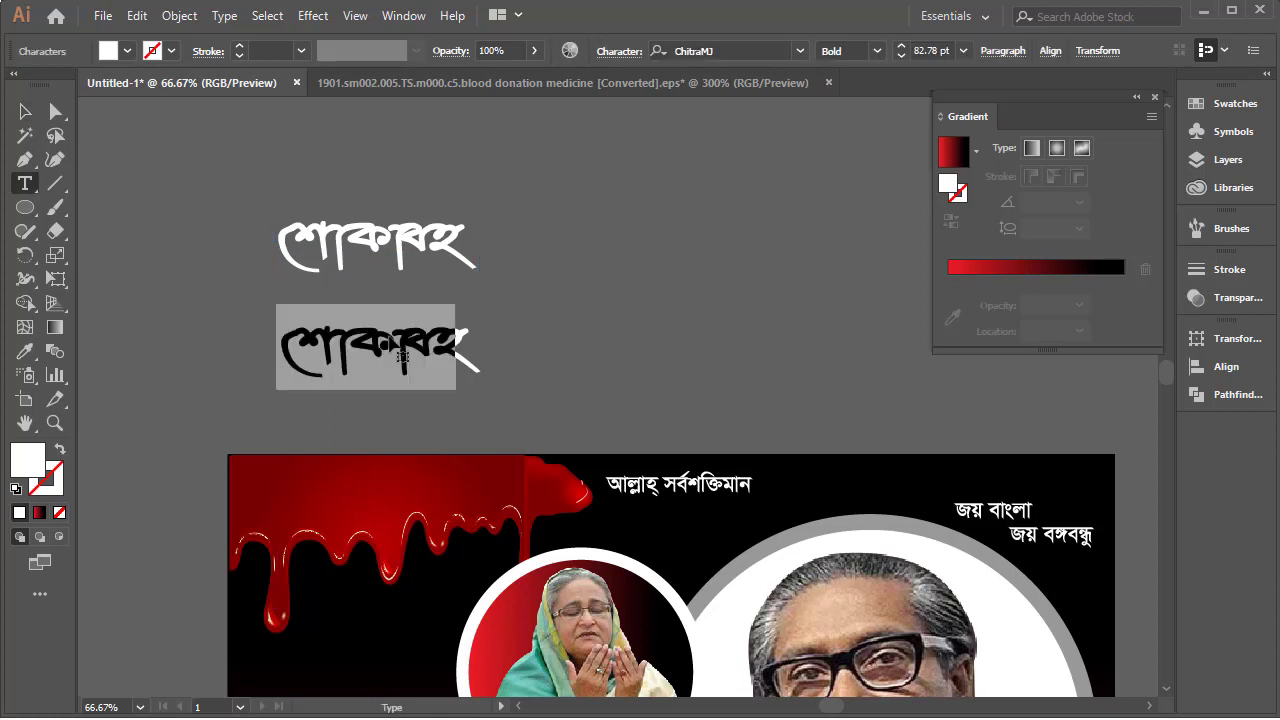
text(আগস)
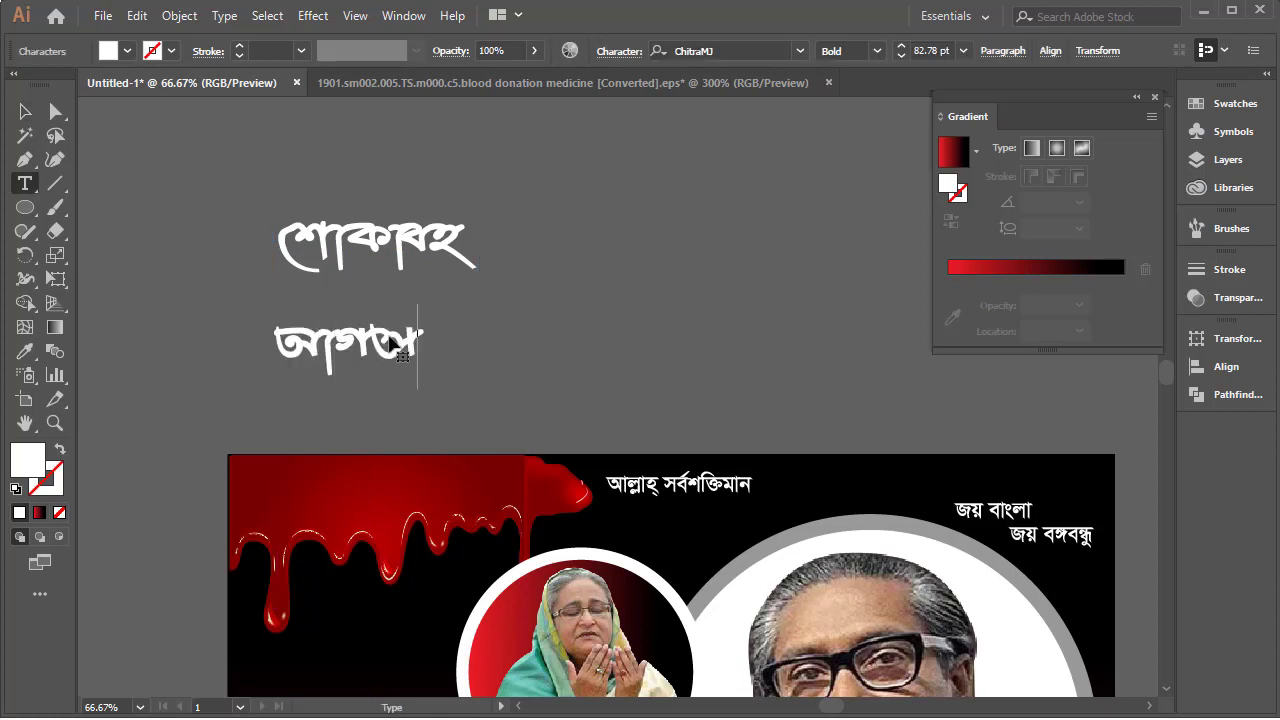
text(্ট)
key(Escape)
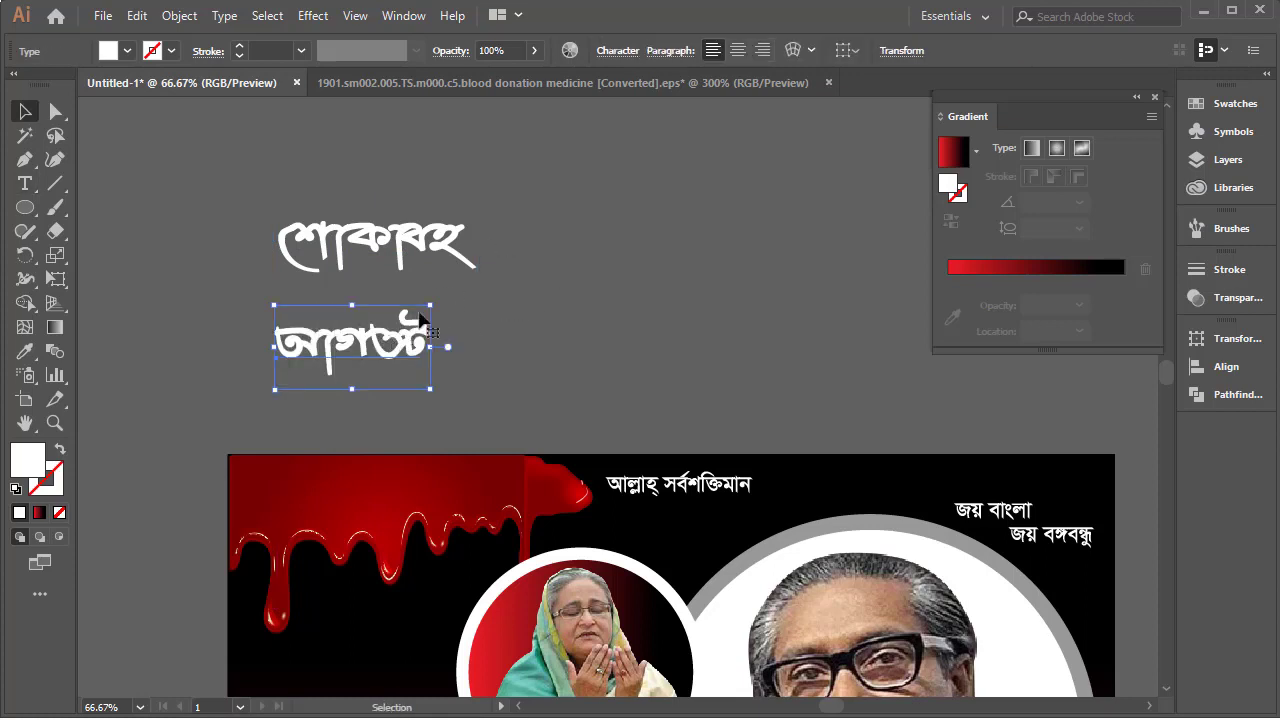
drag(431, 305, 436, 301)
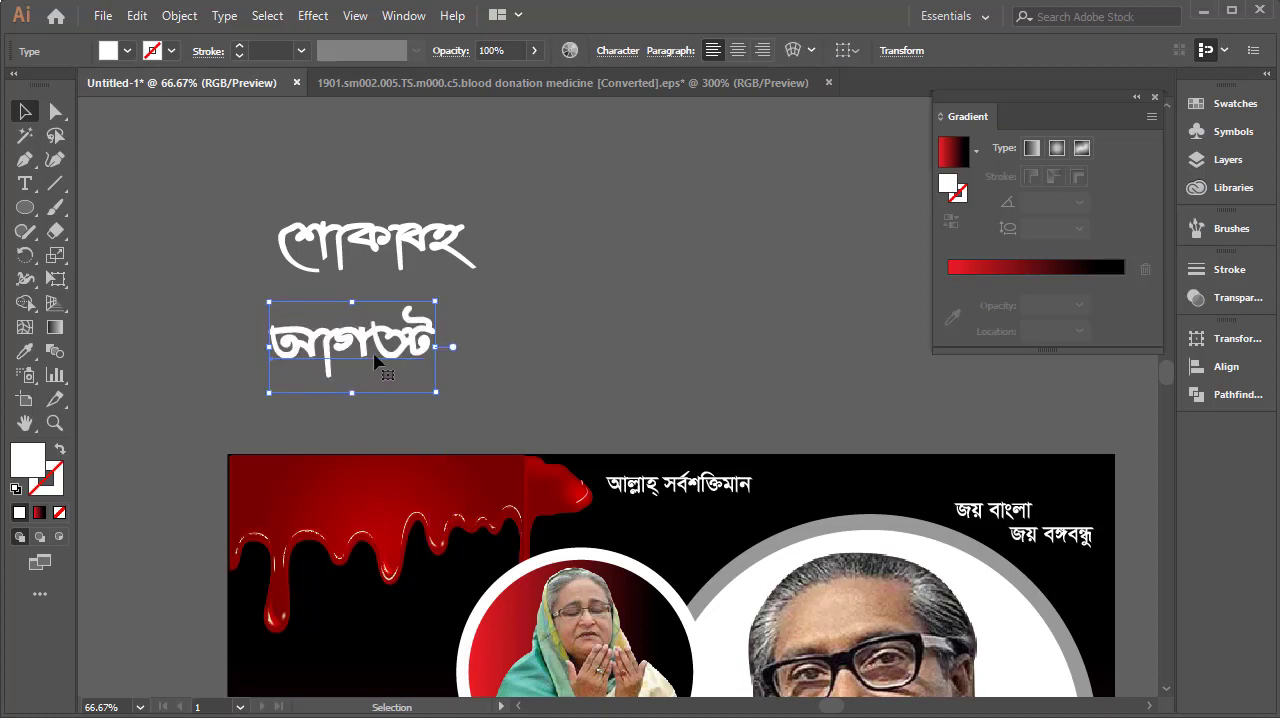
drag(396, 343, 484, 326)
Set আগস্ট in Hoimanti ANSI, then select both Bengali words.
double_click(437, 315)
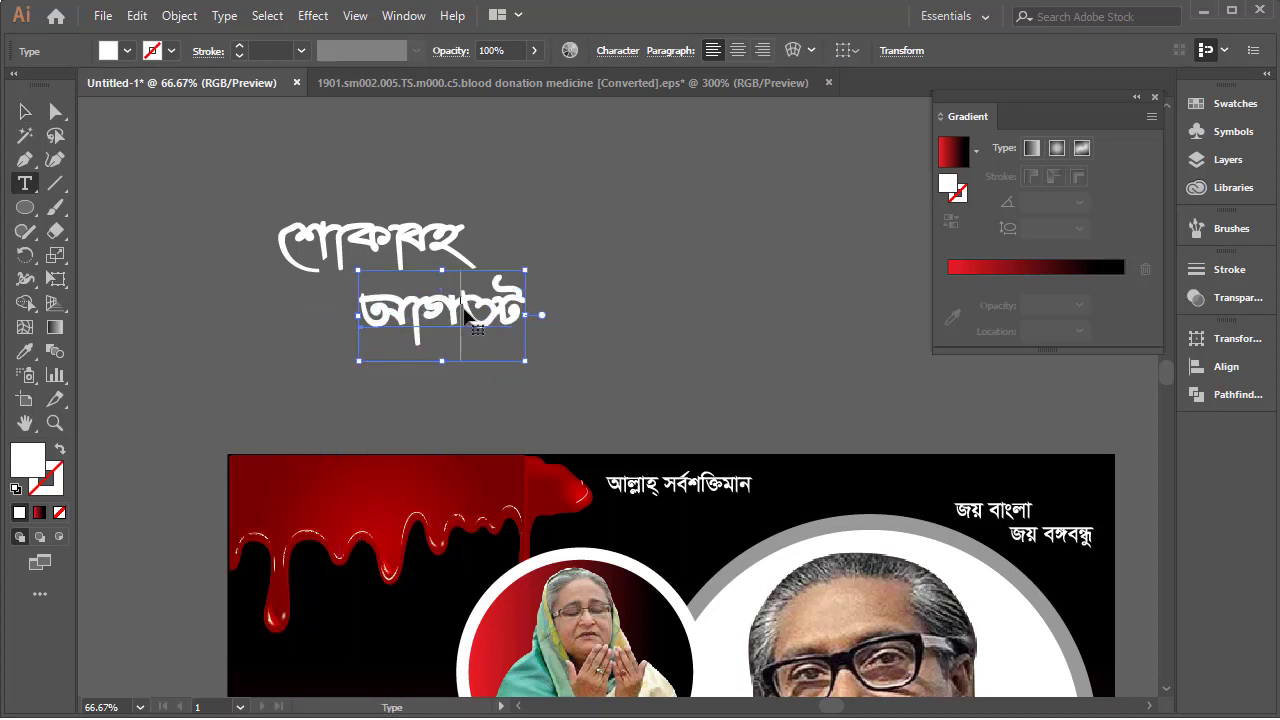
key(ctrl+a)
click(800, 50)
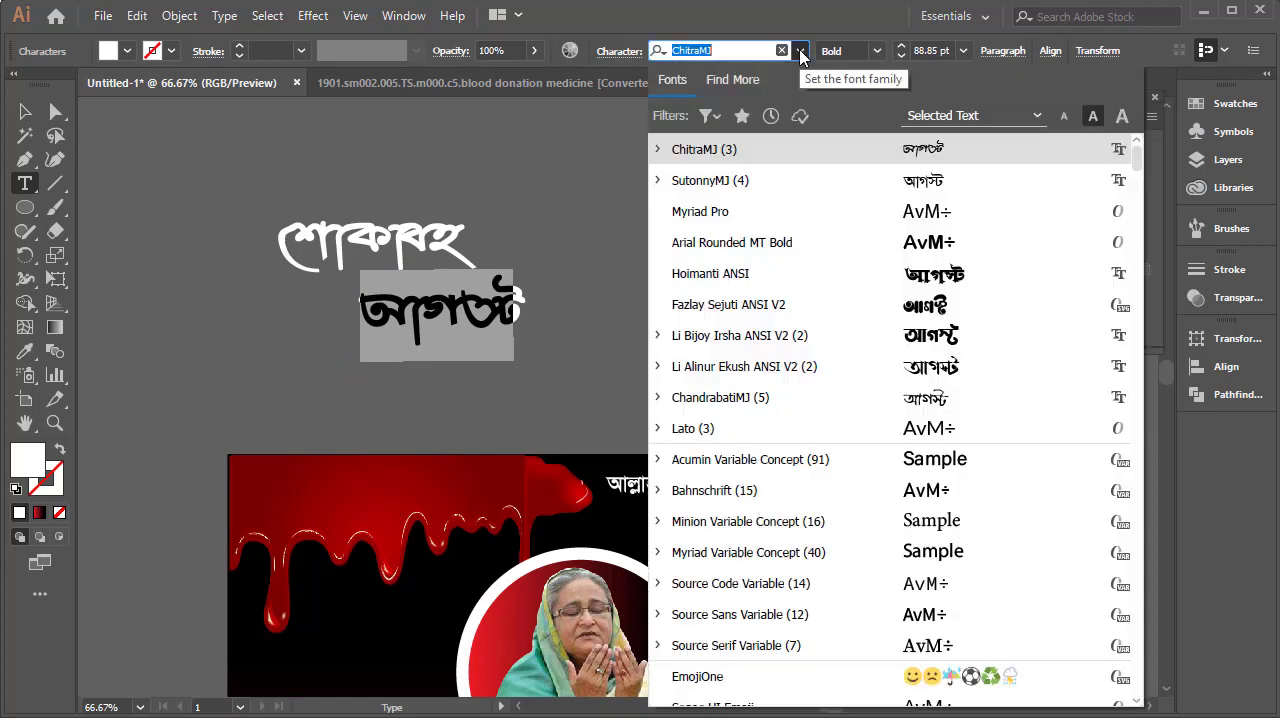
click(907, 270)
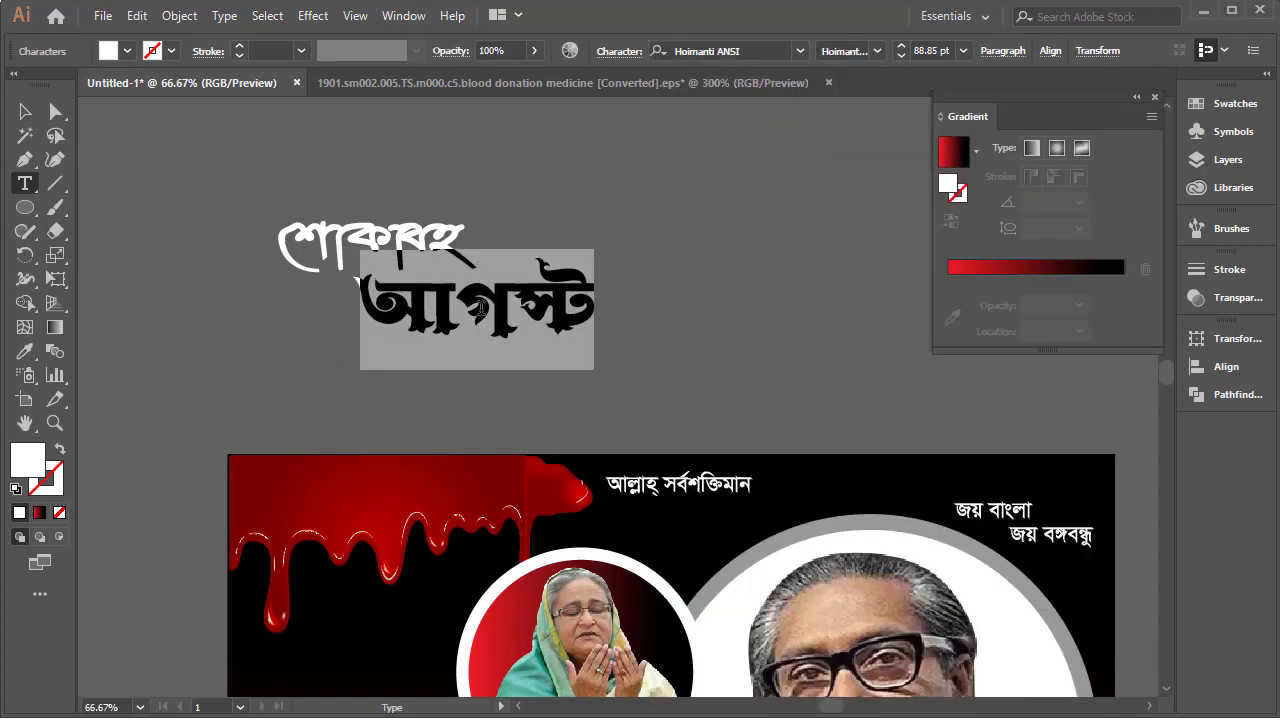
click(481, 308)
click(25, 111)
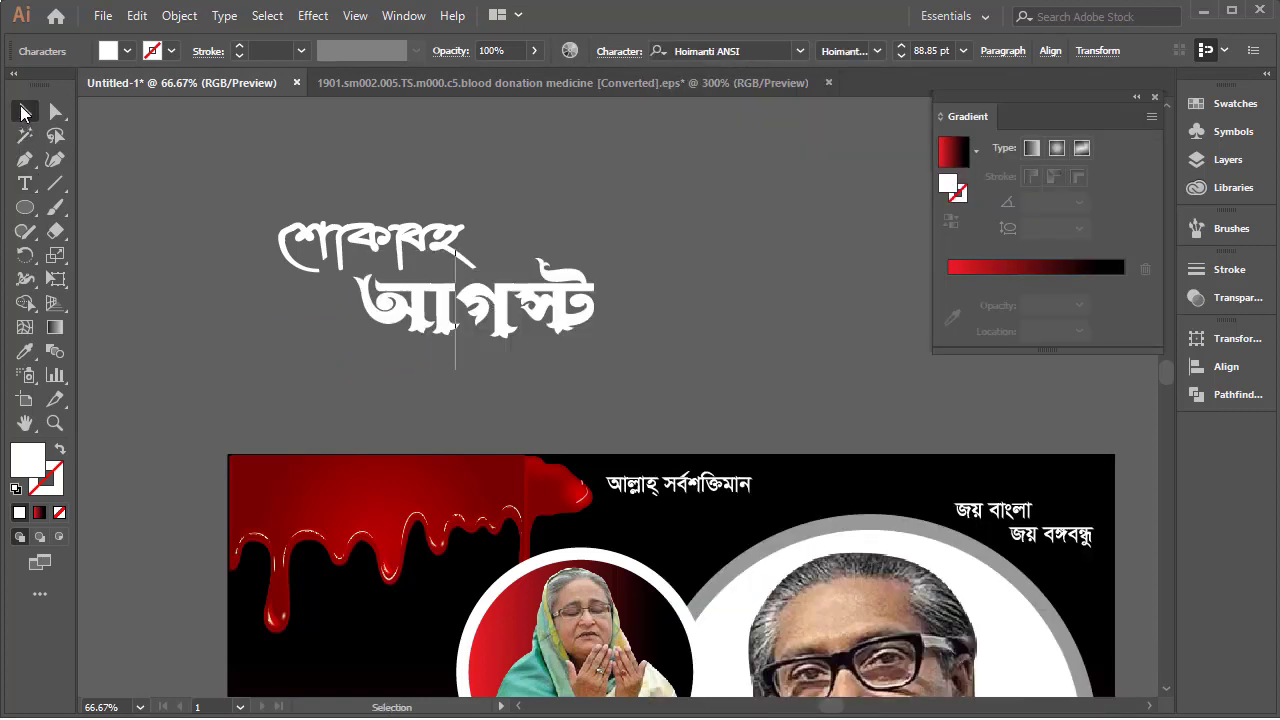
drag(280, 210, 614, 371)
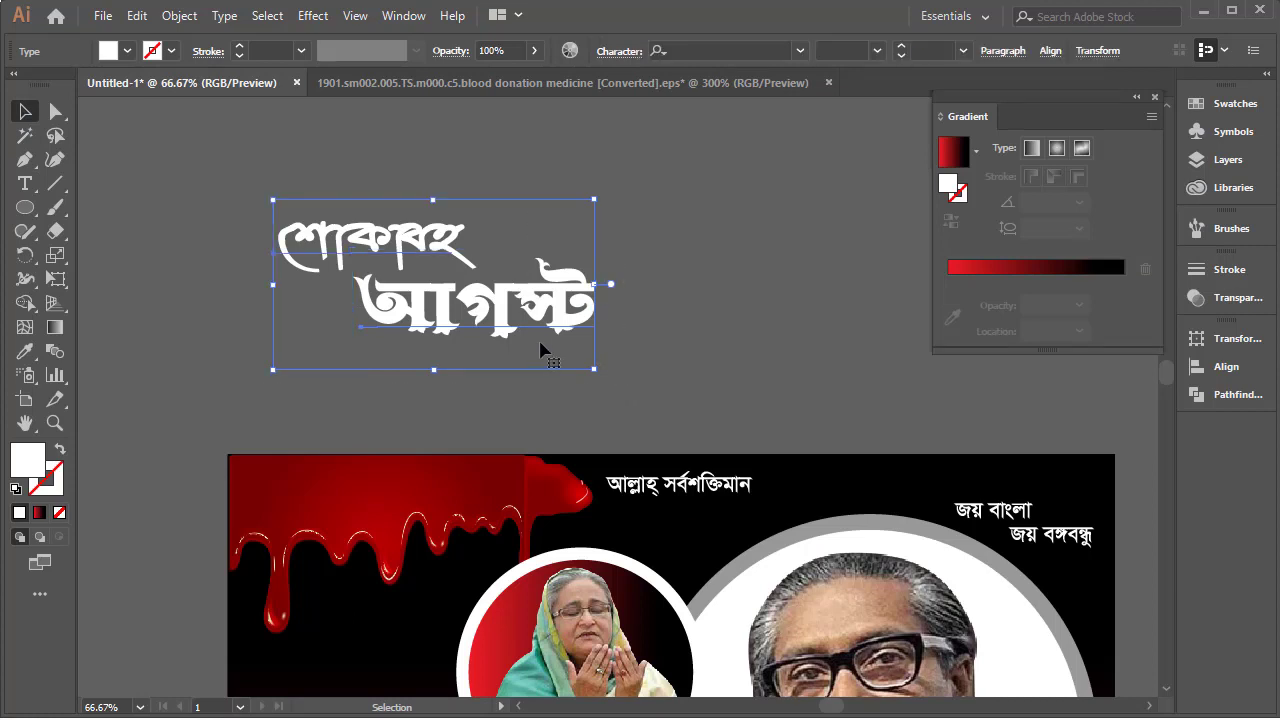
Convert both Bengali words to outlines and ungroup them.
right_click(466, 316)
mouse_move(550, 505)
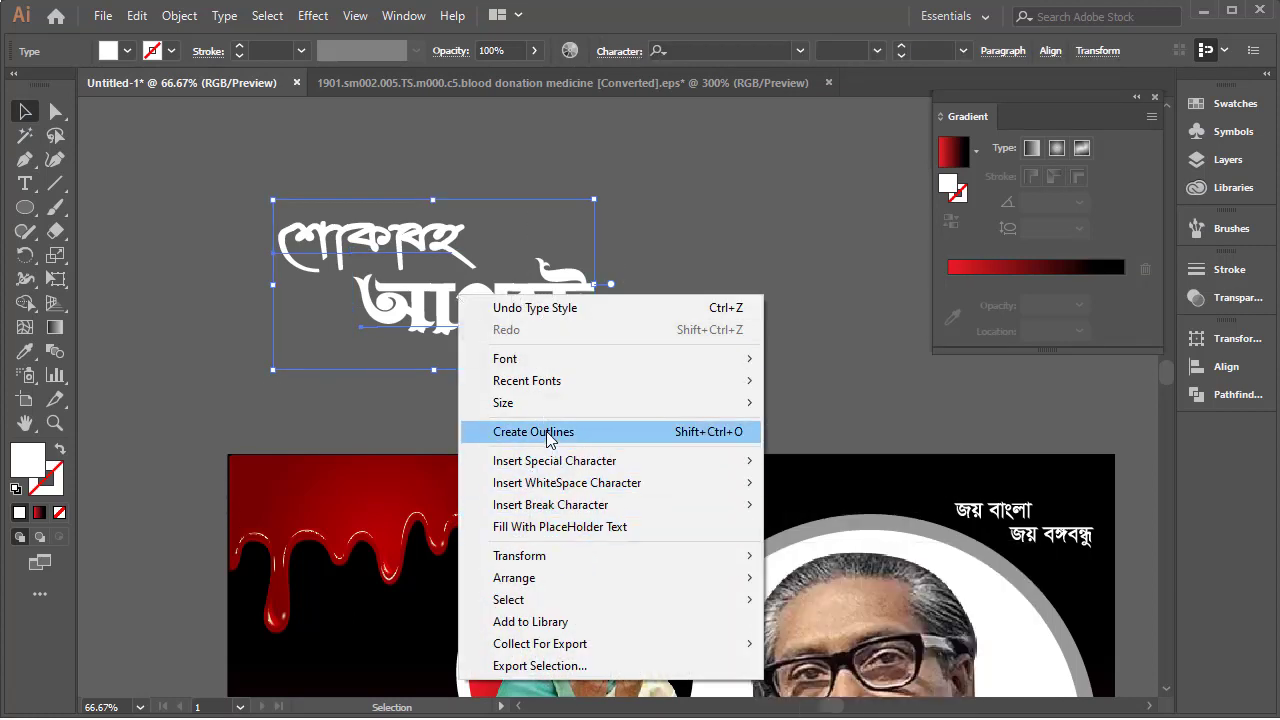
key(Escape)
key(ctrl+shift+o)
right_click(375, 214)
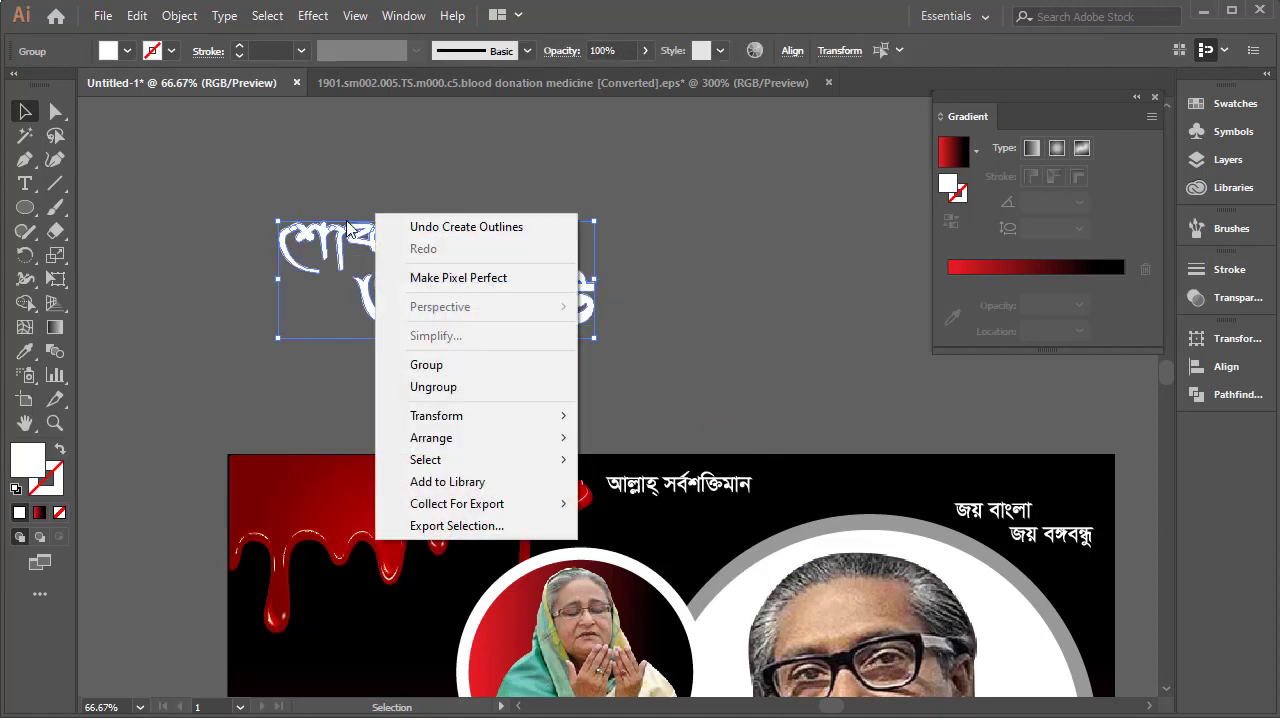
click(350, 260)
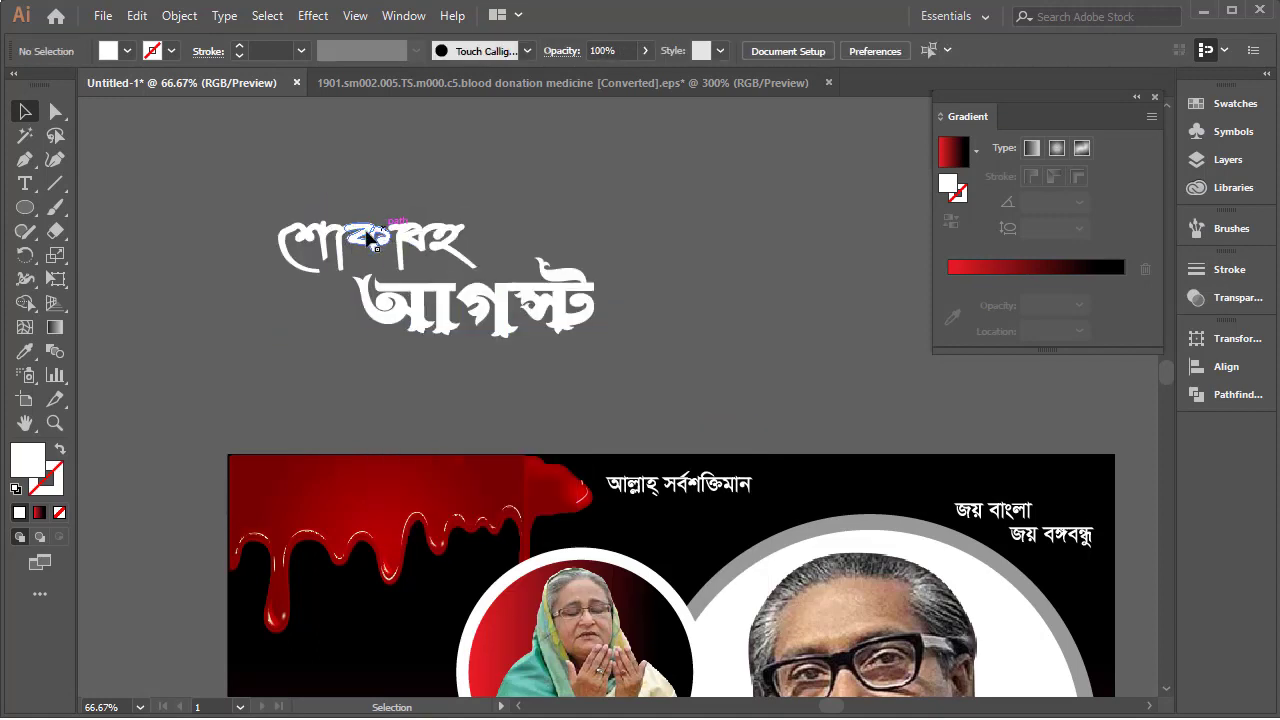
drag(350, 258, 362, 238)
right_click(362, 238)
click(402, 394)
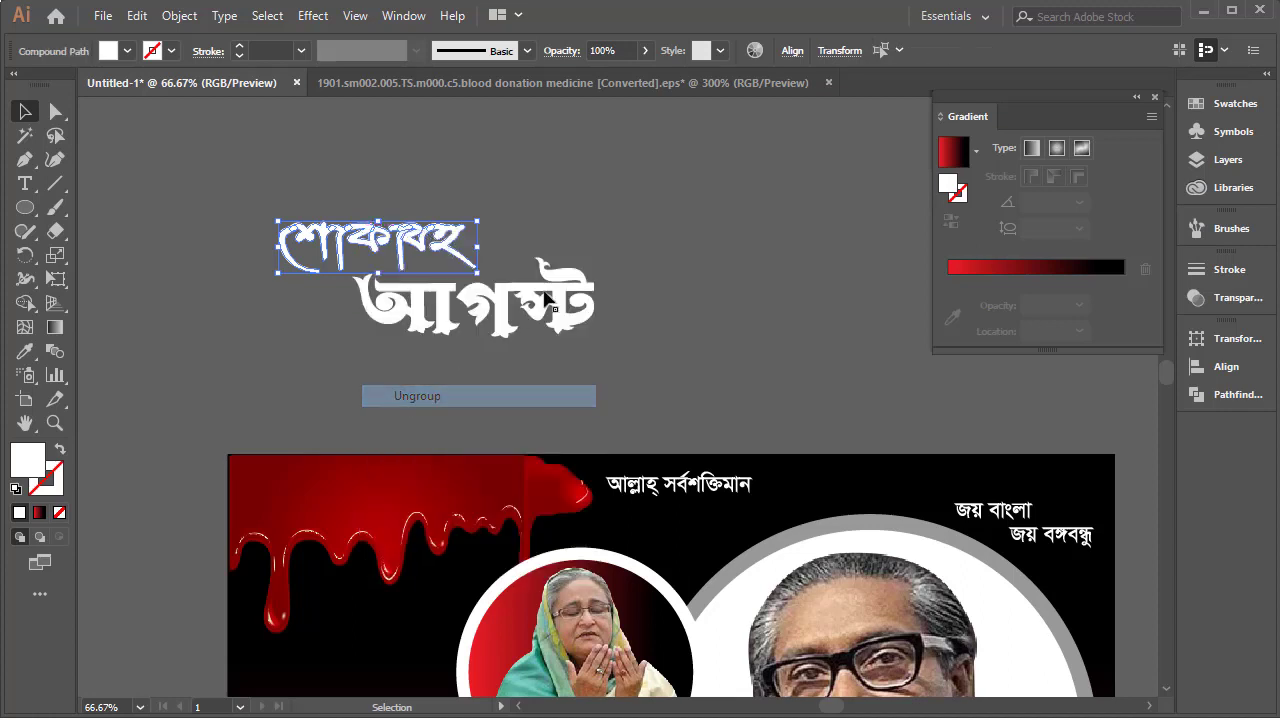
Reposition and rescale শোকাবহ so it interlocks just above আগস্ট.
click(641, 209)
key(ctrl+equal)
key(ctrl+equal)
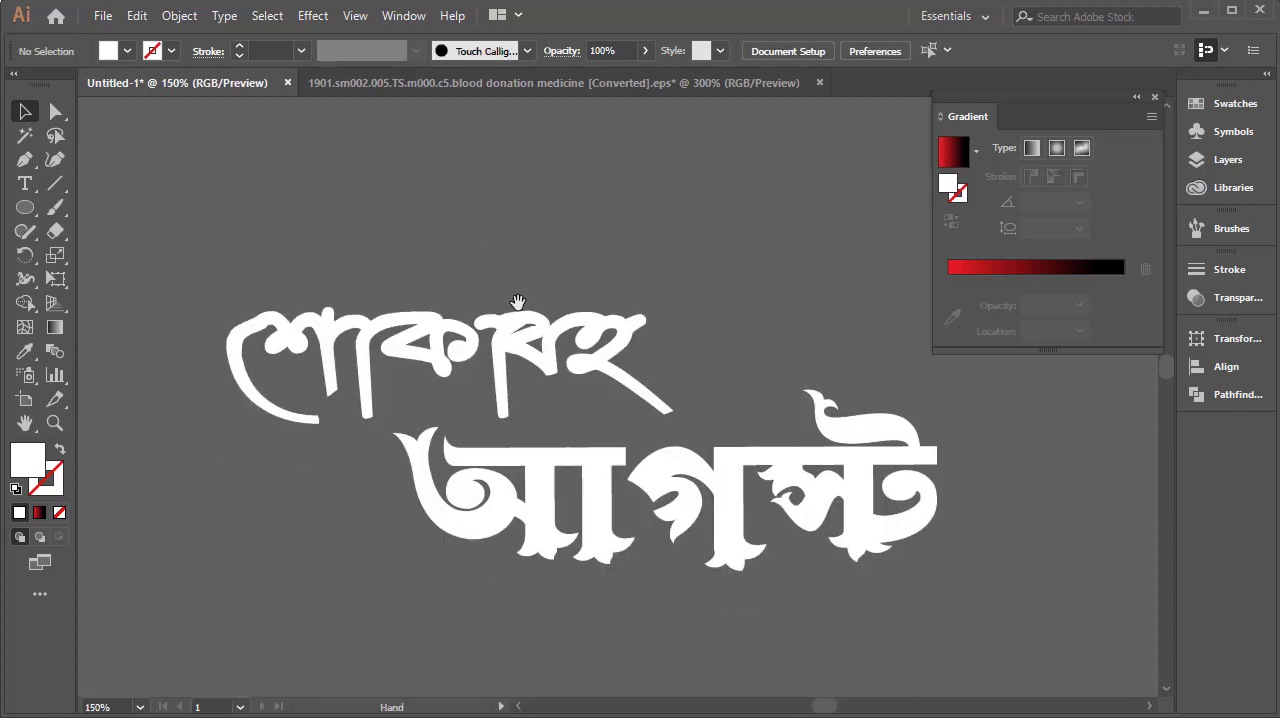
drag(598, 304, 626, 304)
click(709, 249)
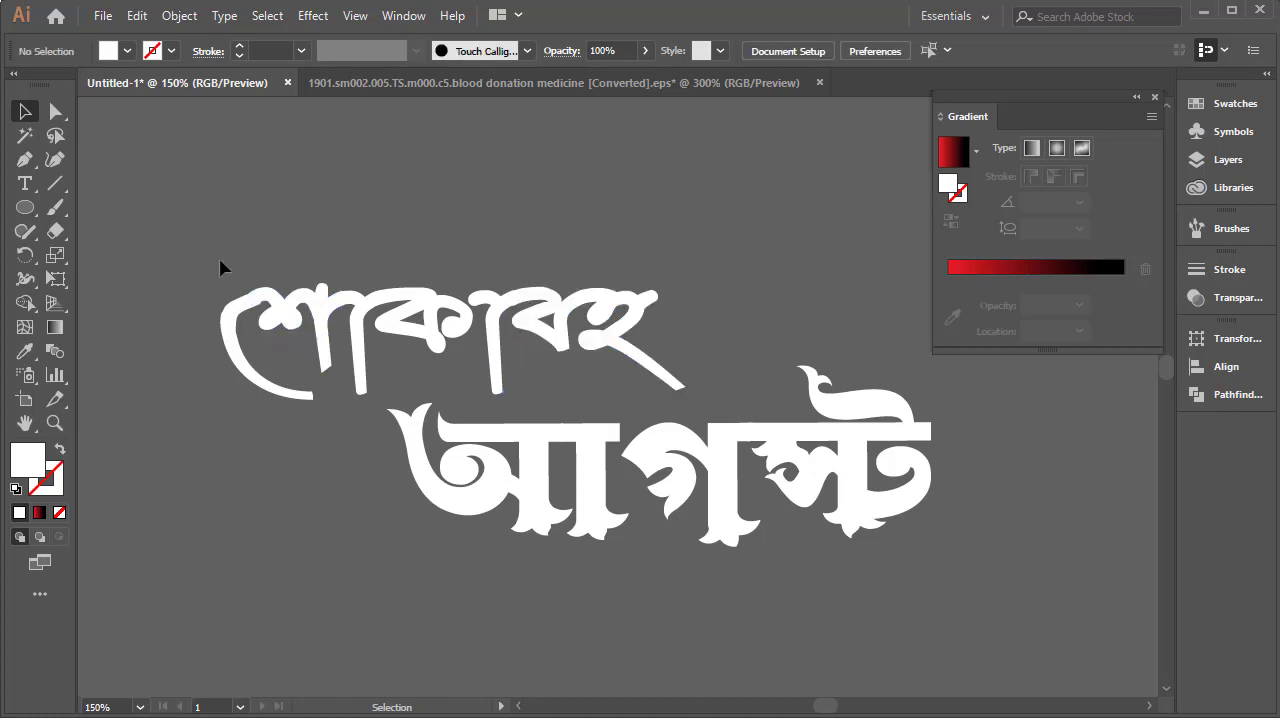
mouse_move(182, 257)
mouse_down()
mouse_move(686, 322)
mouse_move(754, 267)
mouse_up()
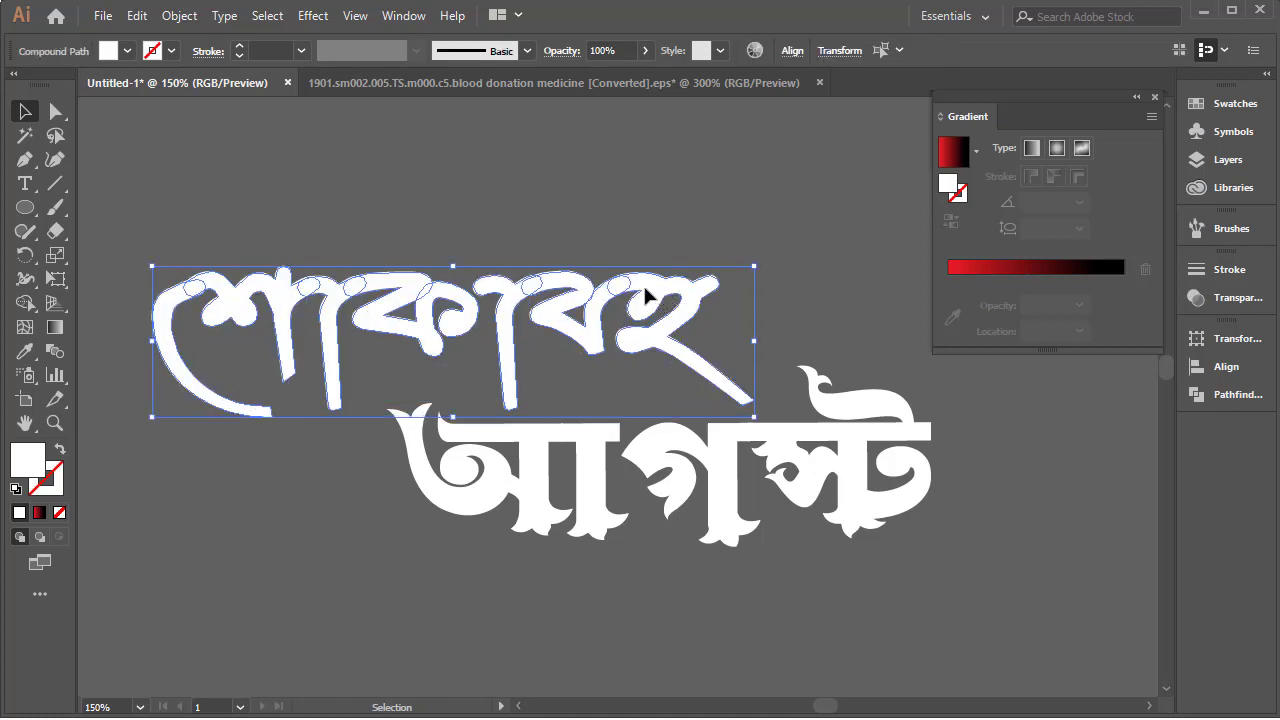
drag(645, 295, 664, 302)
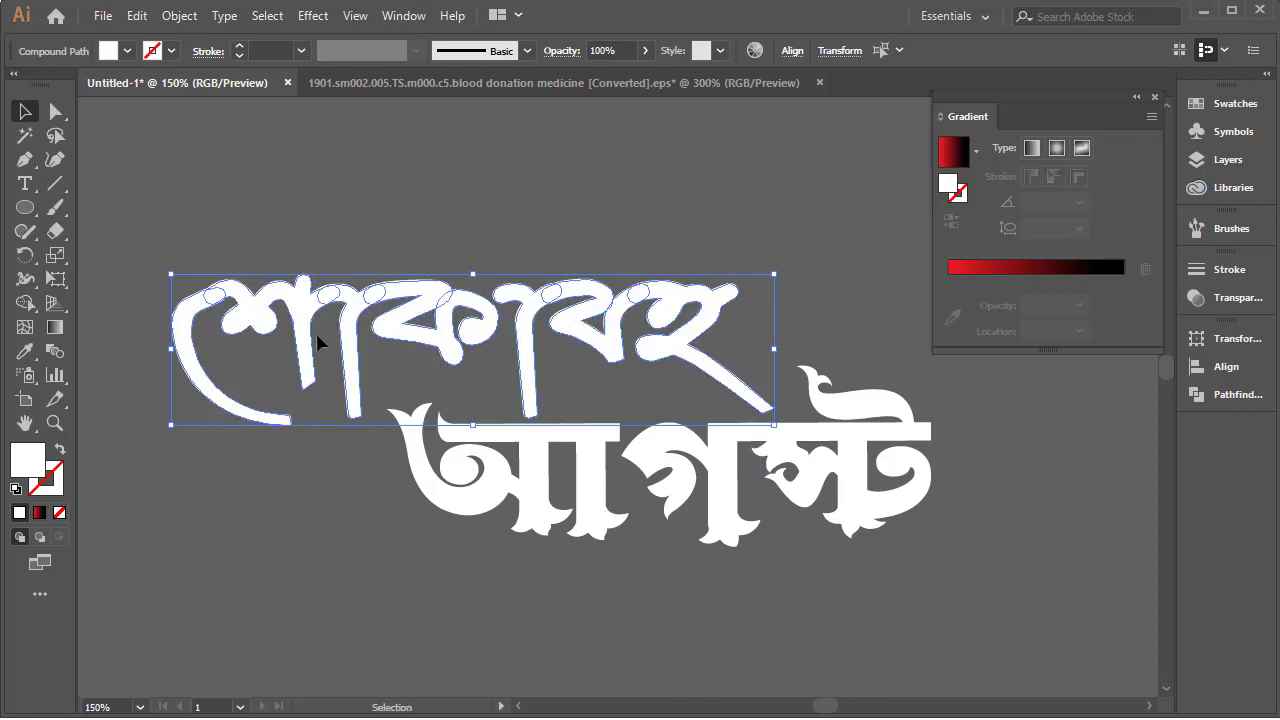
drag(171, 274, 202, 280)
click(143, 243)
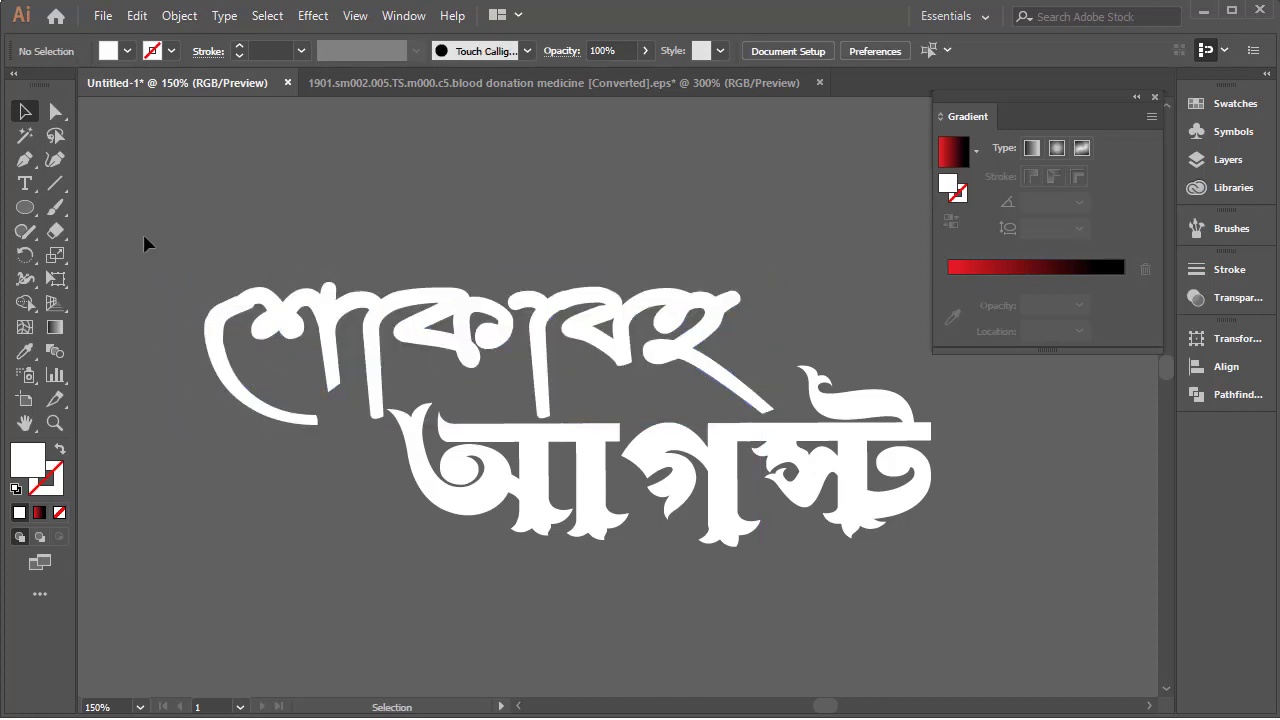
Group the two outlined words together and zoom out.
drag(143, 243, 977, 539)
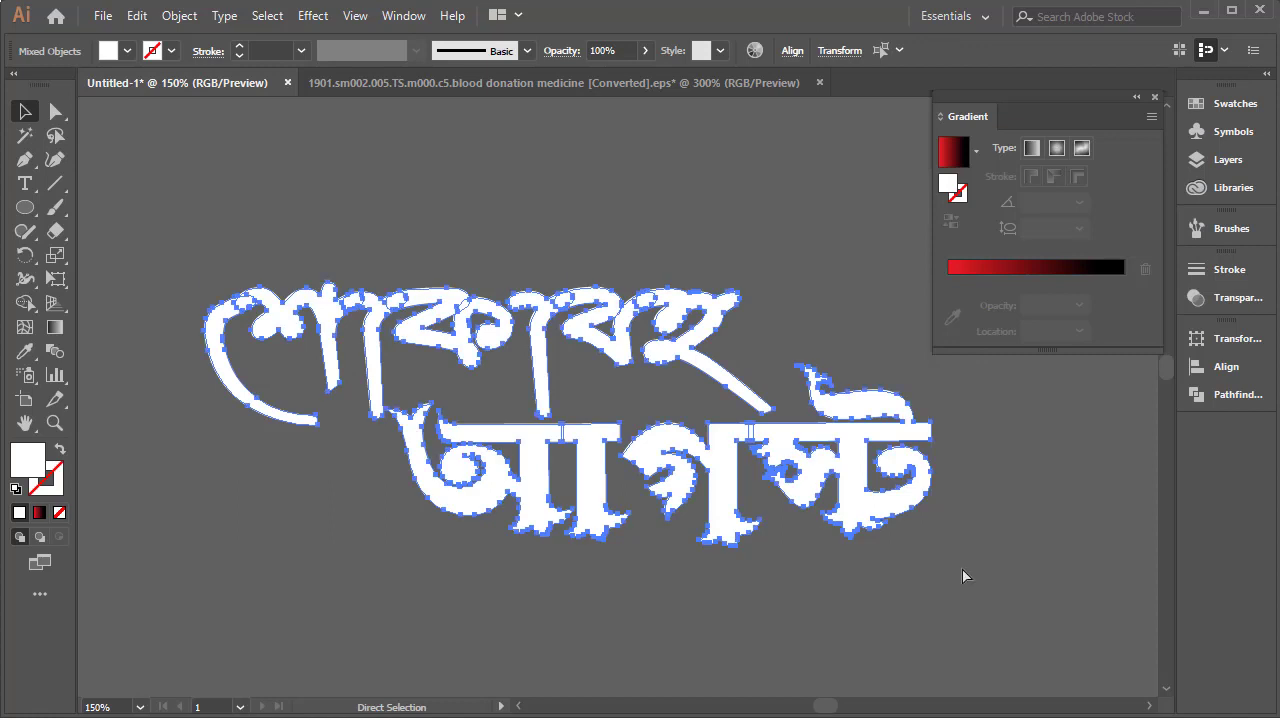
key(v)
right_click(461, 326)
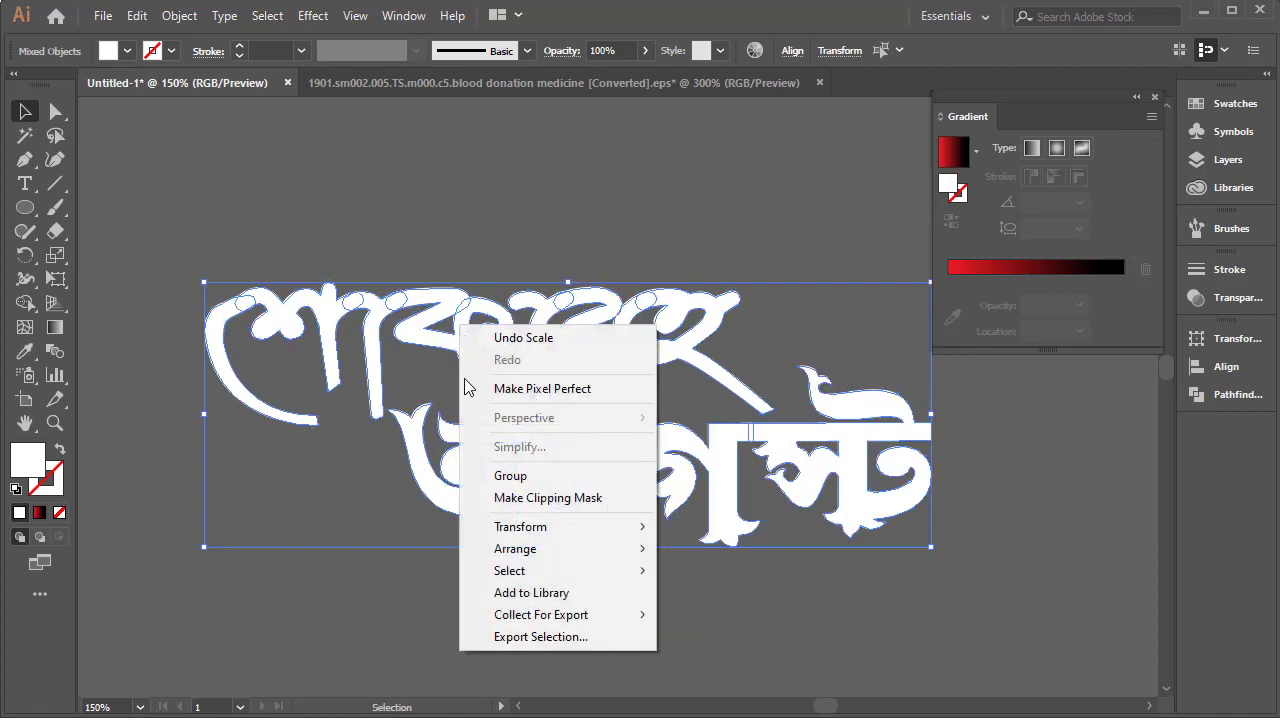
click(515, 476)
click(737, 406)
alt+click(576, 386)
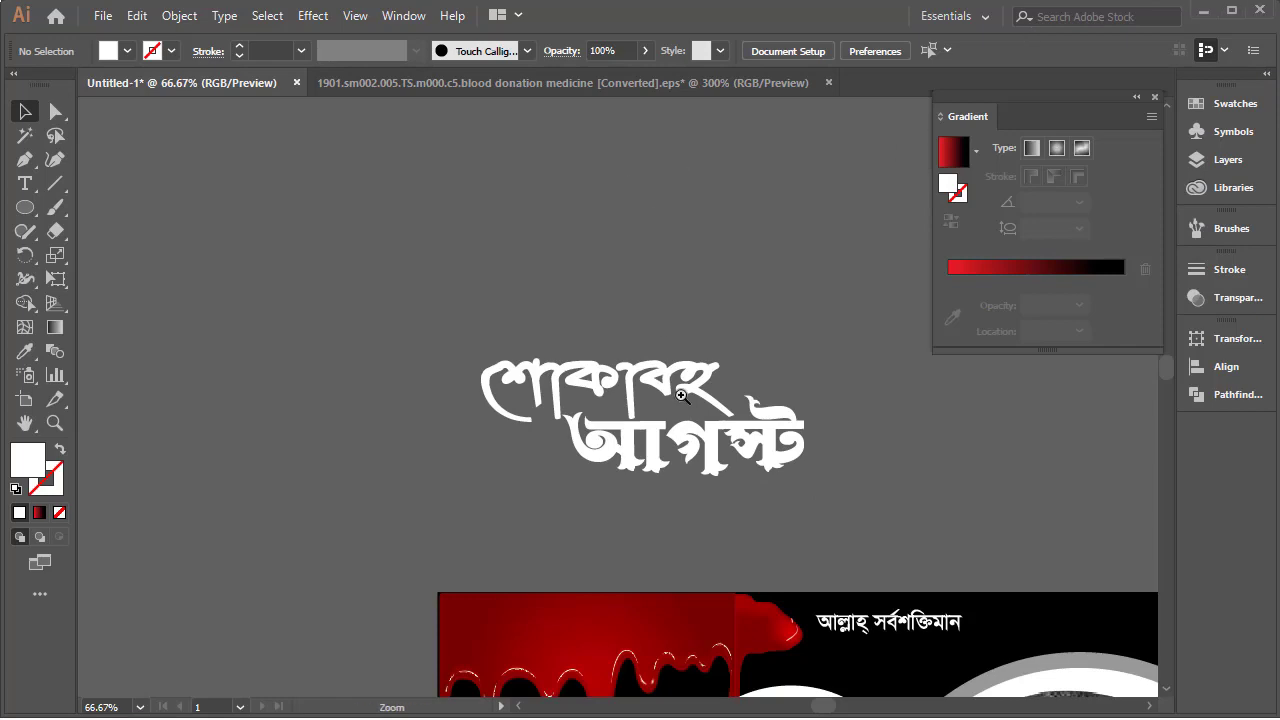
Move the শোকাবহ আগস্ট title group onto the poster's upper left and resize it.
scroll(650, 155, down, 4)
scroll(630, 150, down, 3)
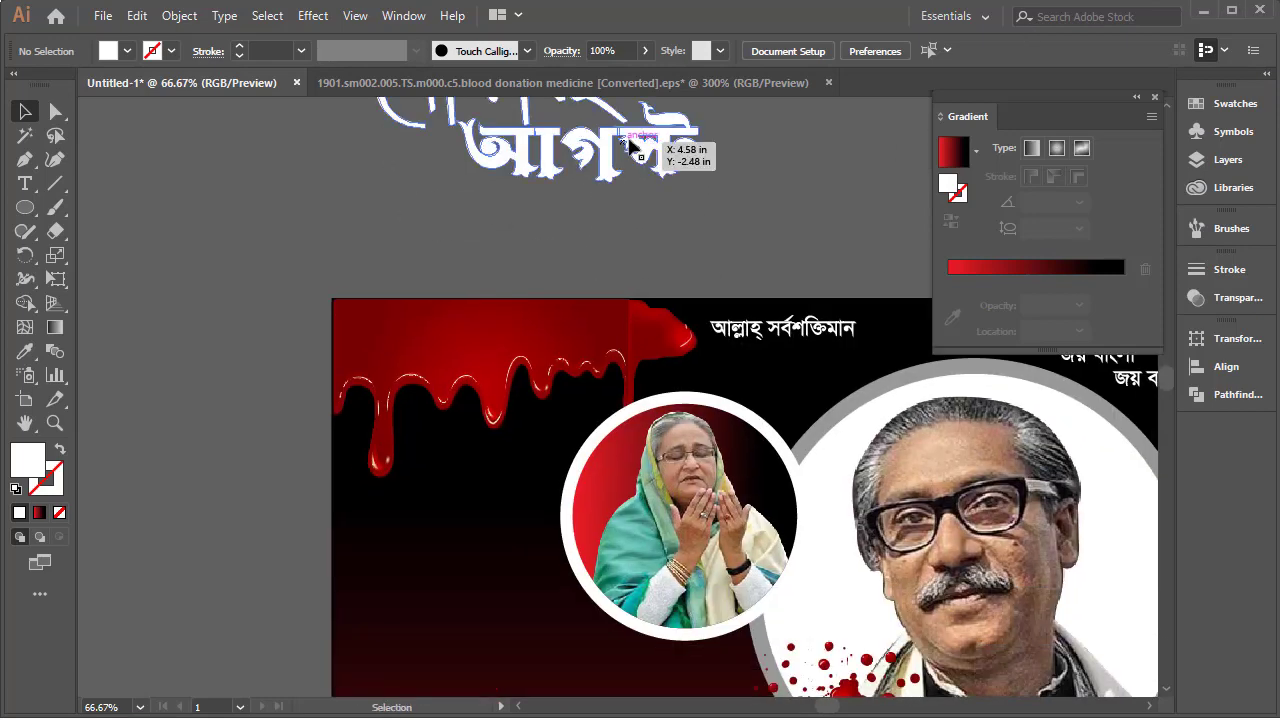
drag(625, 147, 587, 287)
drag(658, 207, 580, 236)
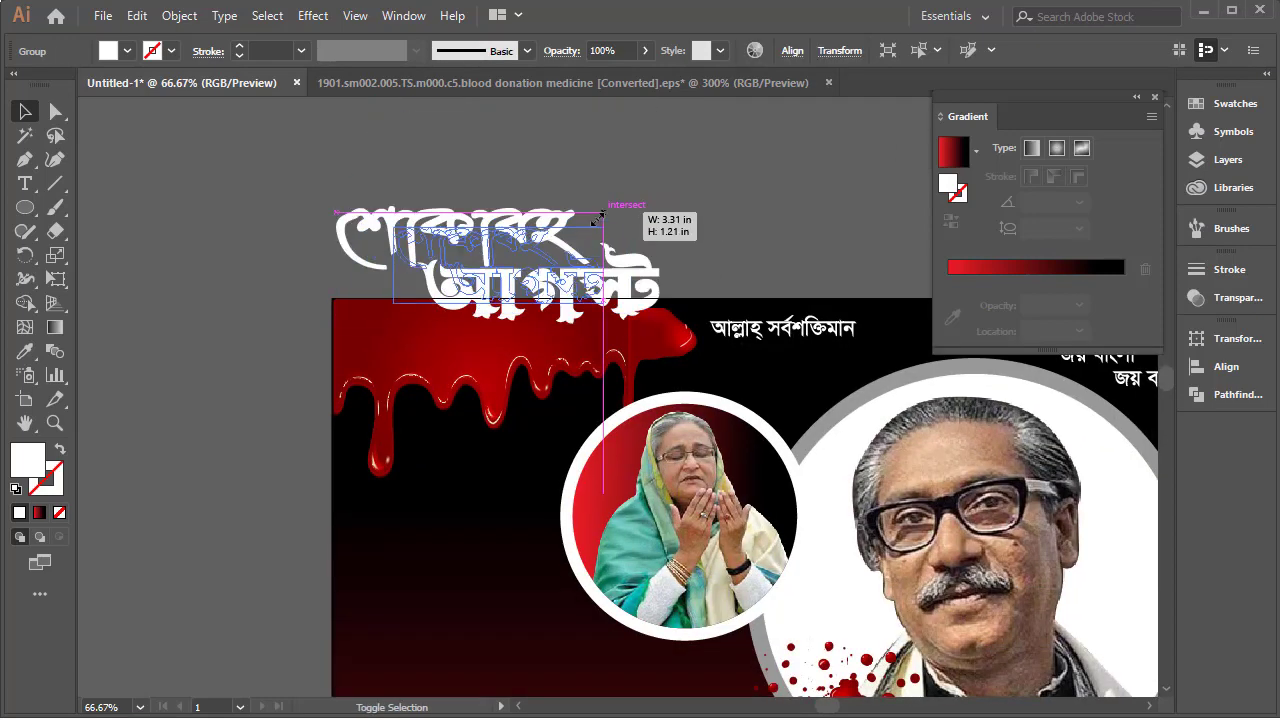
mouse_move(499, 297)
mouse_down()
mouse_move(457, 586)
mouse_move(416, 586)
mouse_up()
mouse_move(500, 509)
mouse_down()
mouse_move(545, 508)
mouse_move(565, 532)
mouse_move(545, 500)
mouse_up()
Bring the whole poster top into view and shrink the title group slightly.
click(564, 207)
alt+click(698, 493)
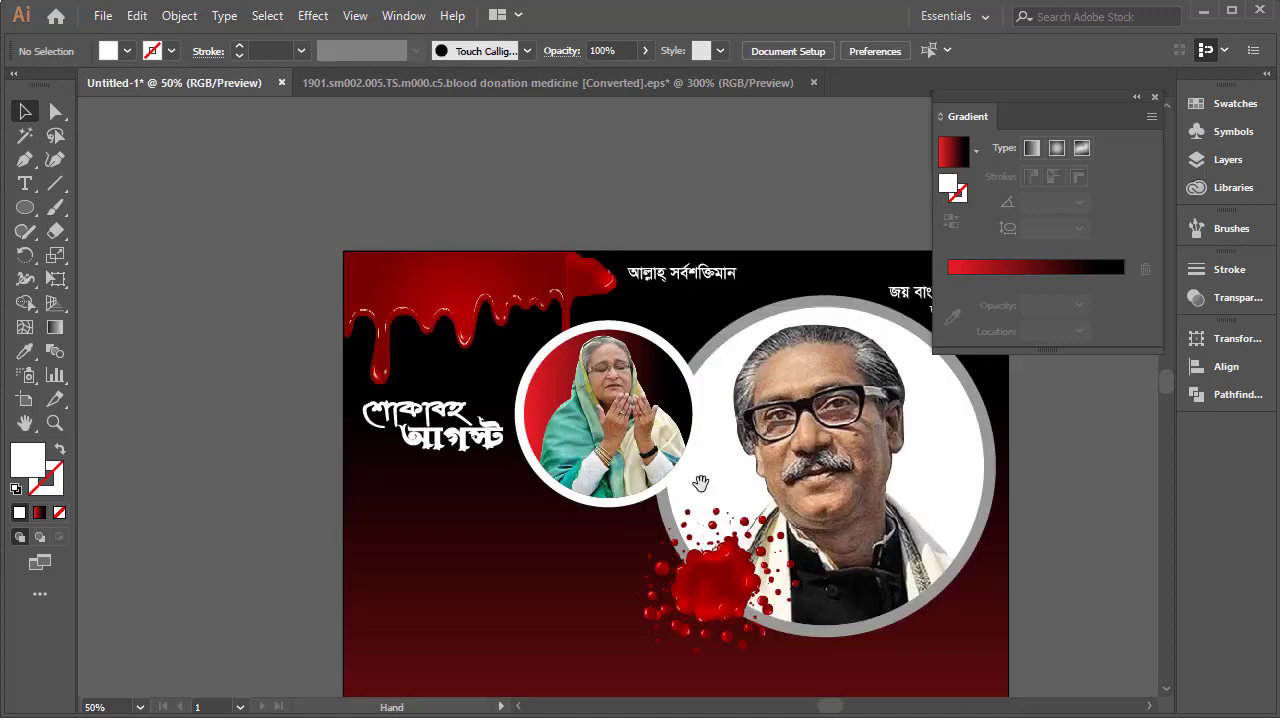
drag(698, 493, 610, 413)
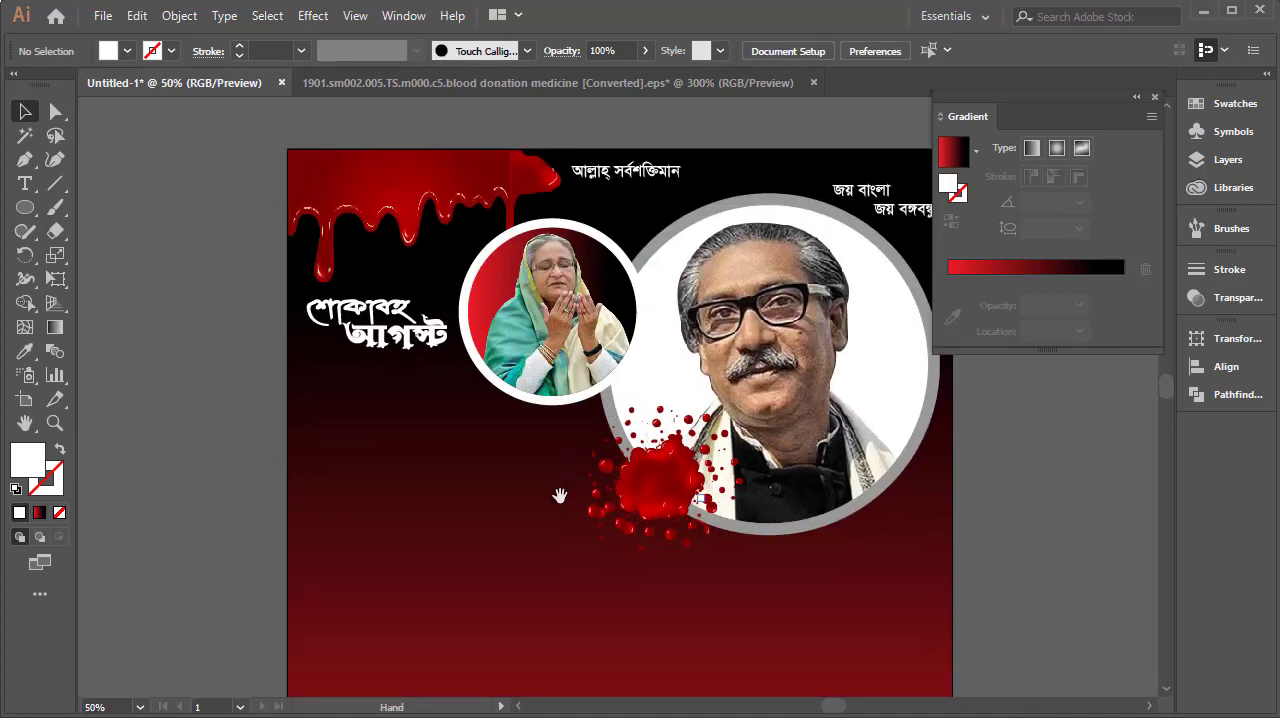
drag(560, 495, 576, 455)
click(440, 290)
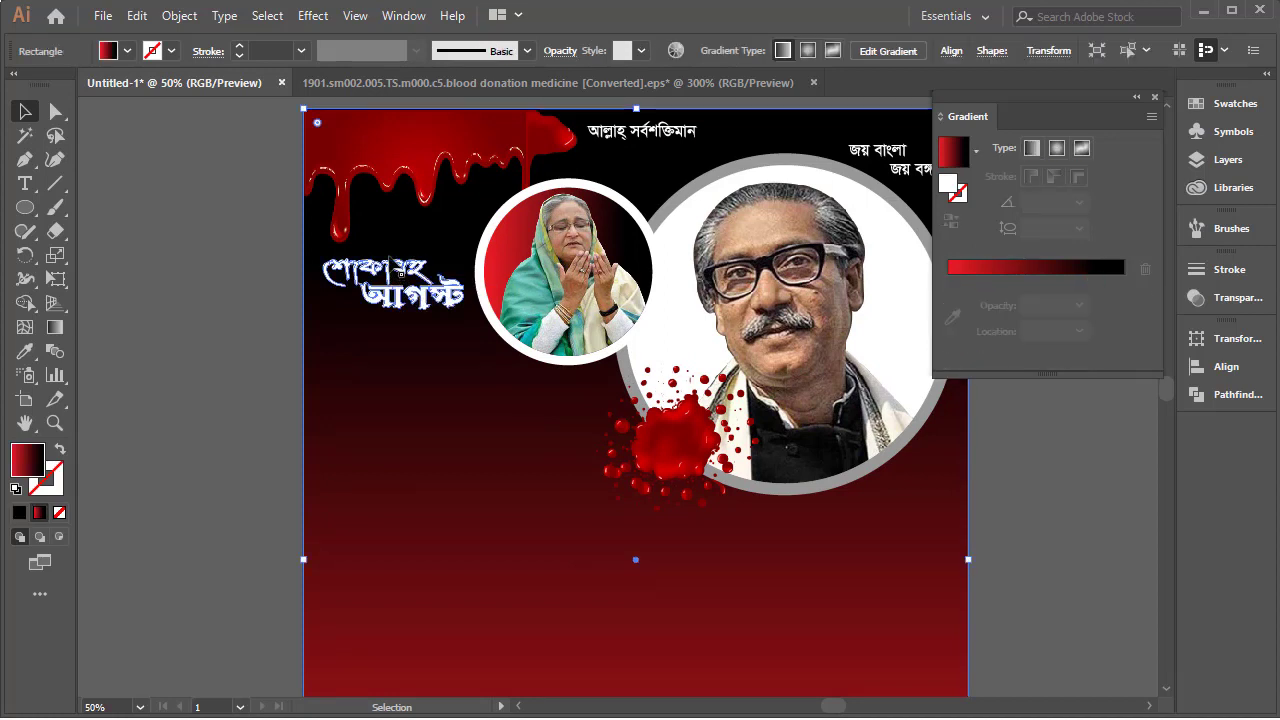
click(398, 268)
drag(392, 248, 392, 247)
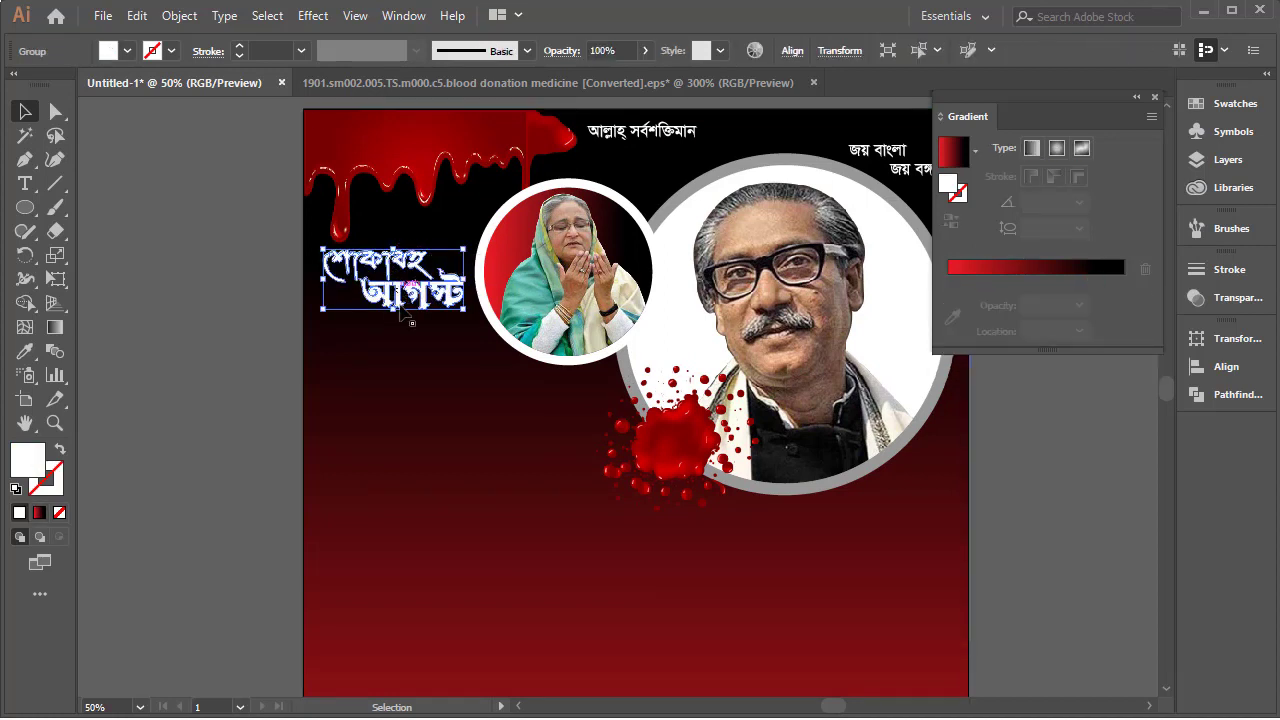
Nudge the black-to-red gradient background rectangle slightly left and zoom out.
click(226, 313)
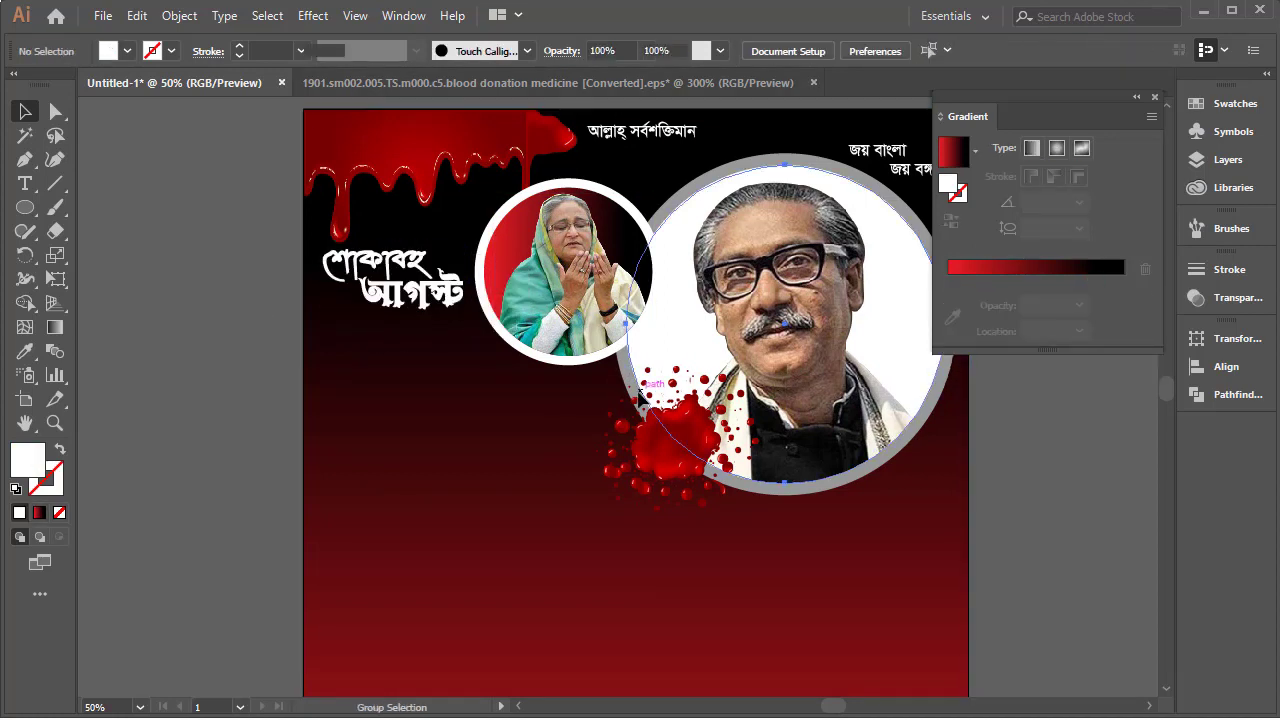
drag(545, 372, 534, 372)
click(240, 340)
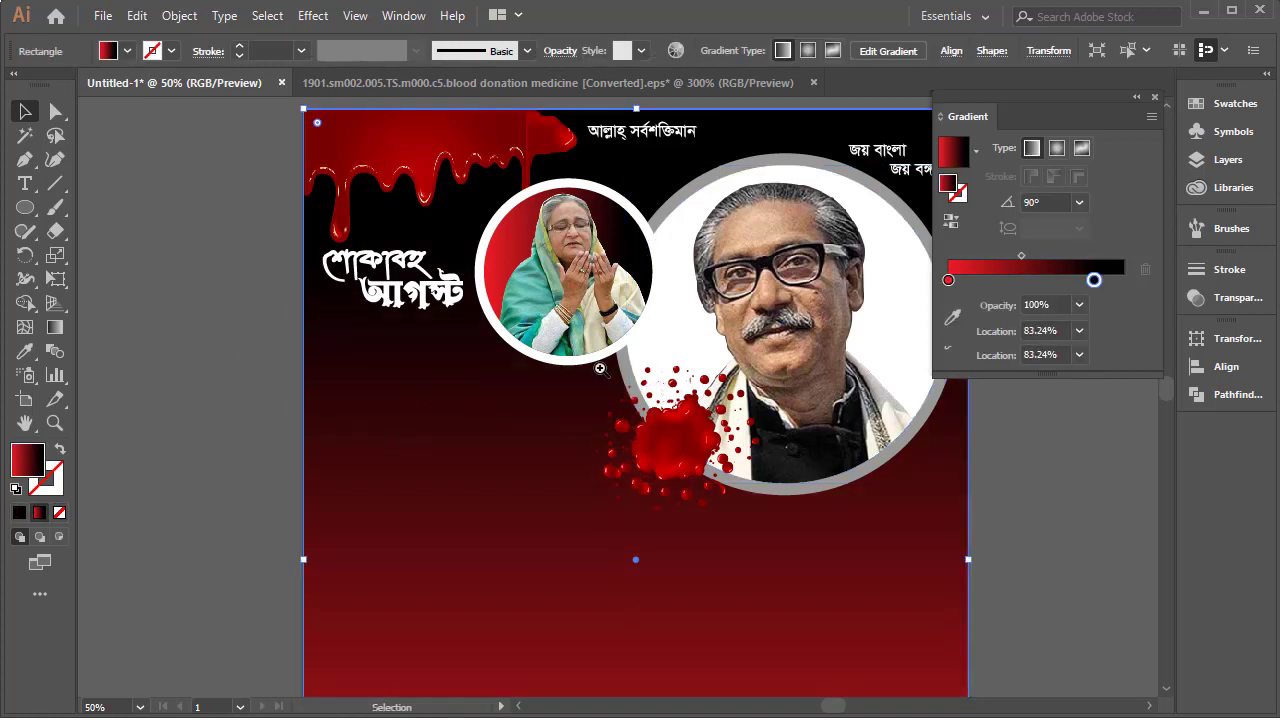
key(ctrl+minus)
key(Tab)
Place the enlarged portrait photo grid on the poster's left, beneath শোকাবহ আগস্ট.
drag(272, 365, 510, 268)
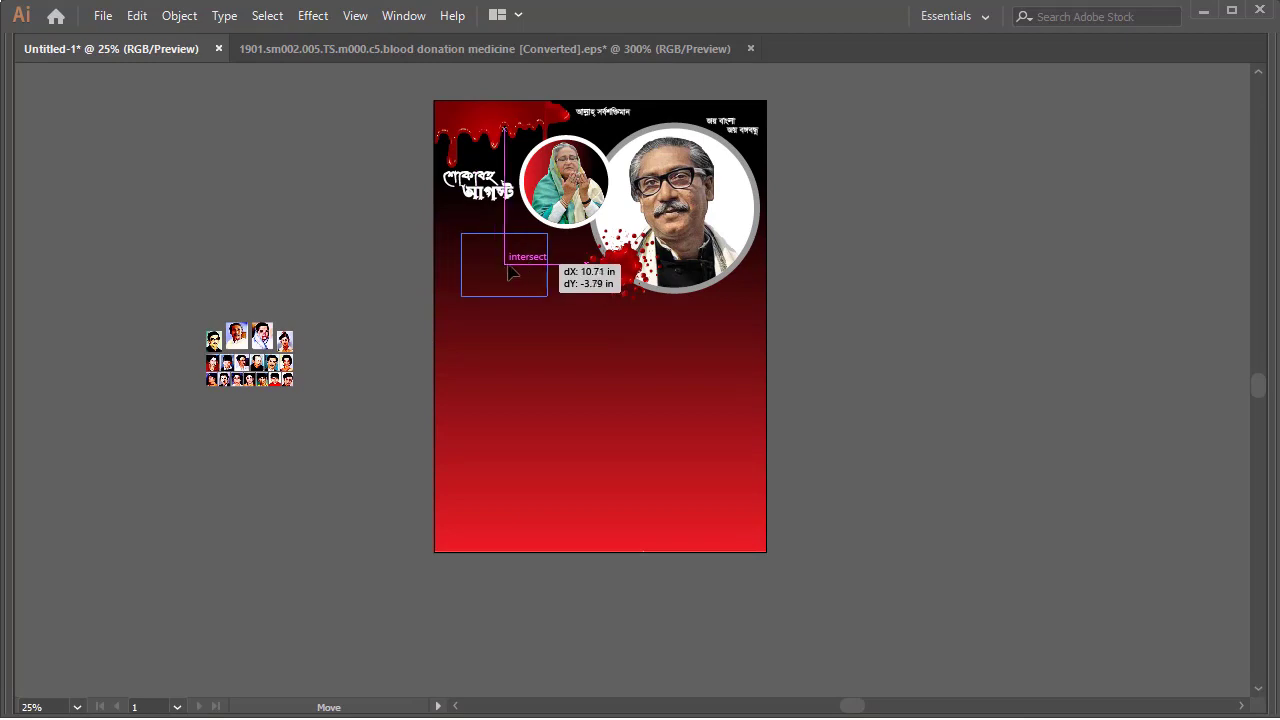
drag(510, 268, 576, 376)
key(ctrl+plus)
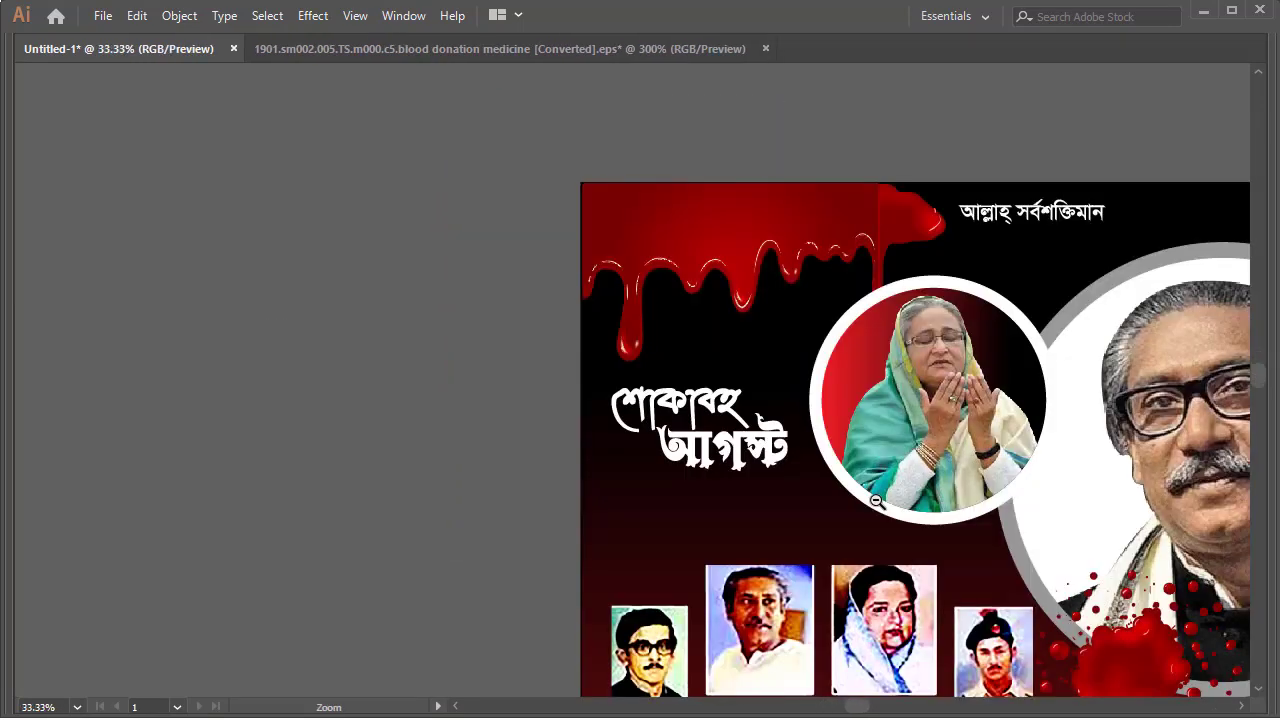
drag(629, 426, 663, 407)
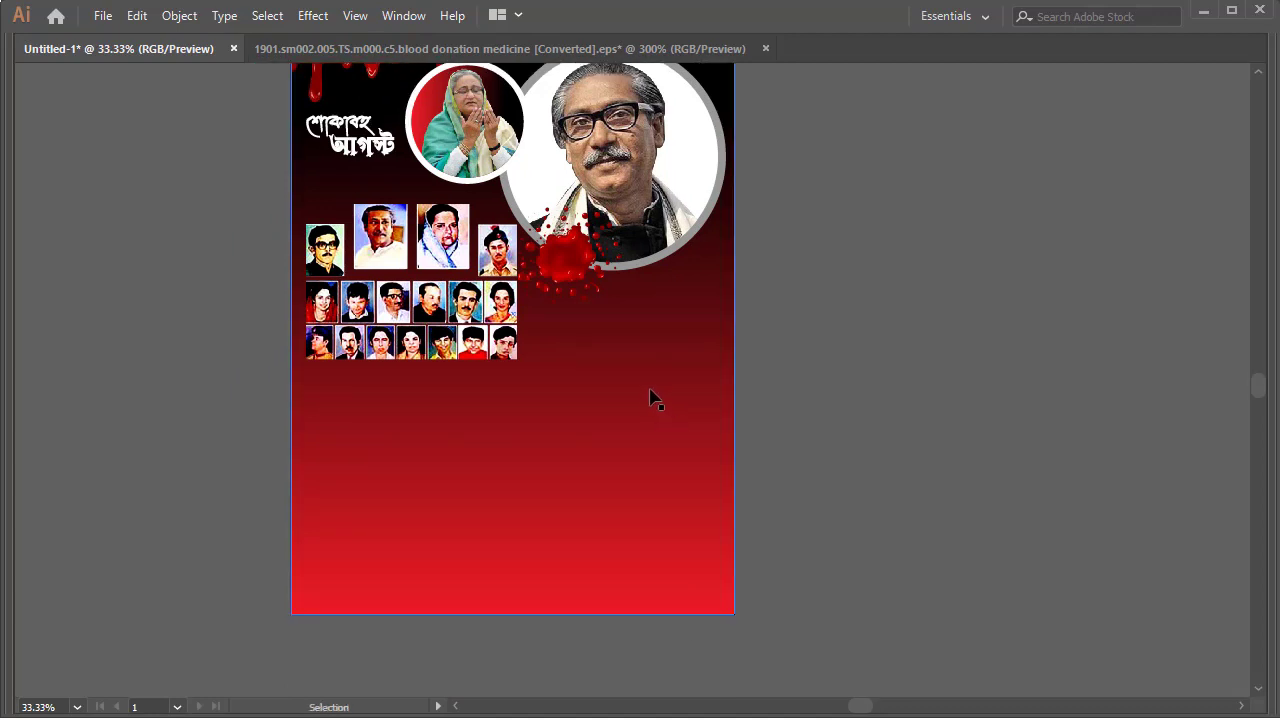
key(space)
drag(440, 185, 412, 279)
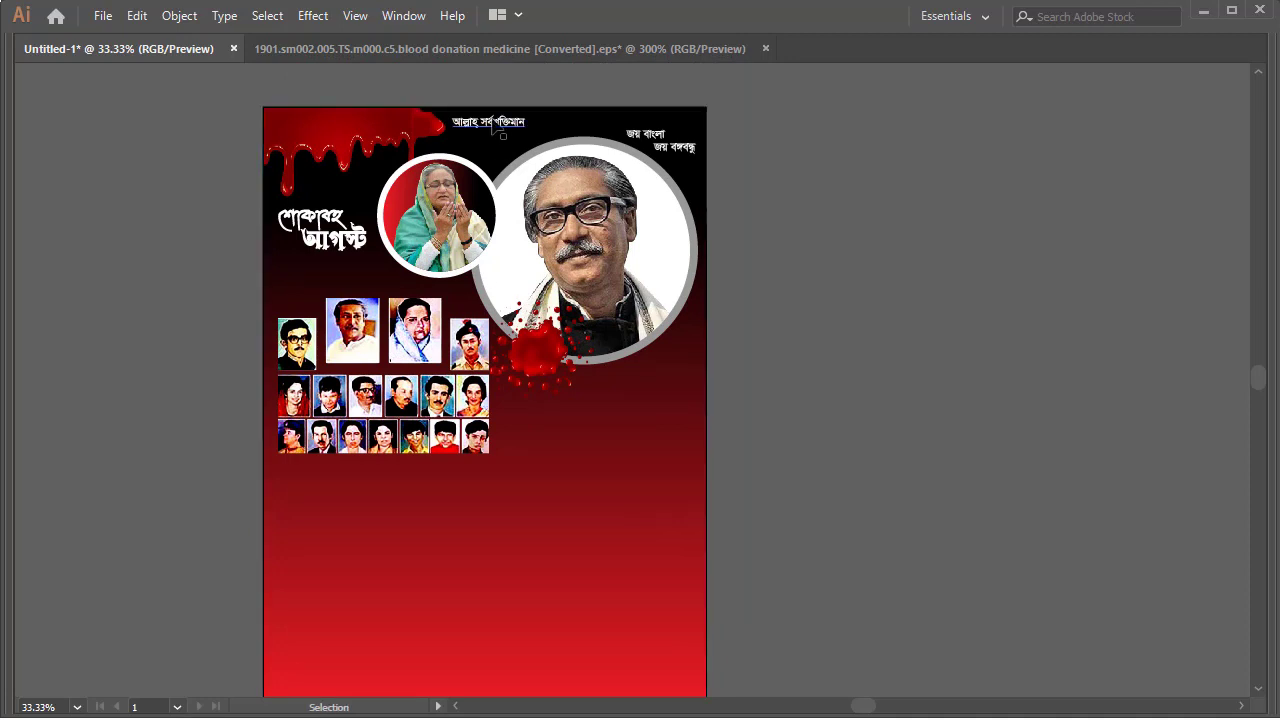
Copy the top Bengali line down, replace its text with ১৫, and enlarge it.
drag(497, 143, 579, 451)
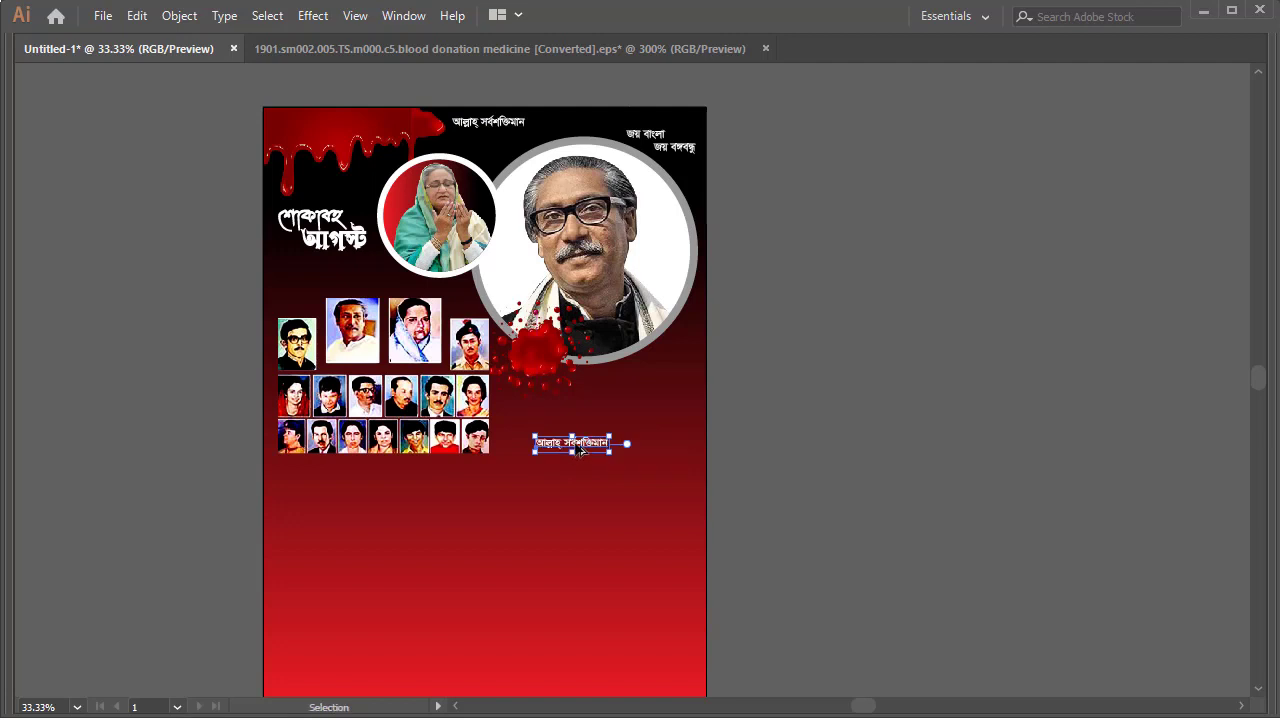
double_click(571, 449)
key(ctrl+a)
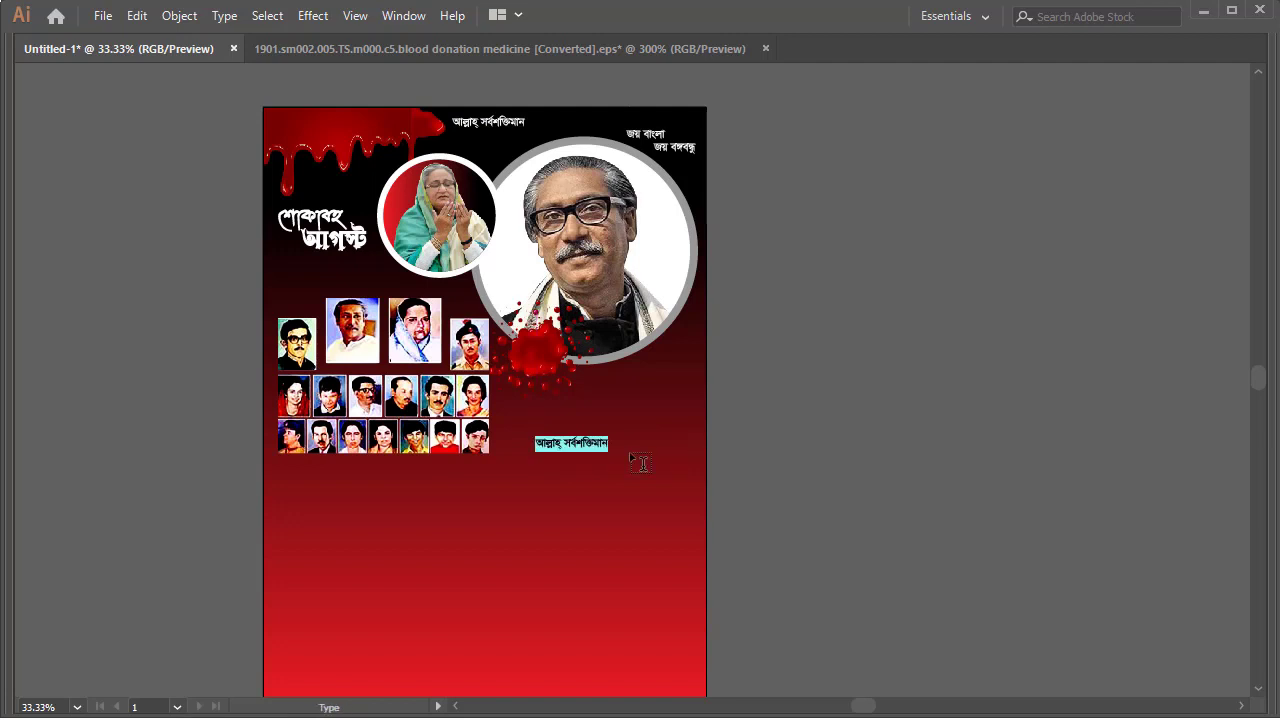
key(BackSpace)
key(Escape)
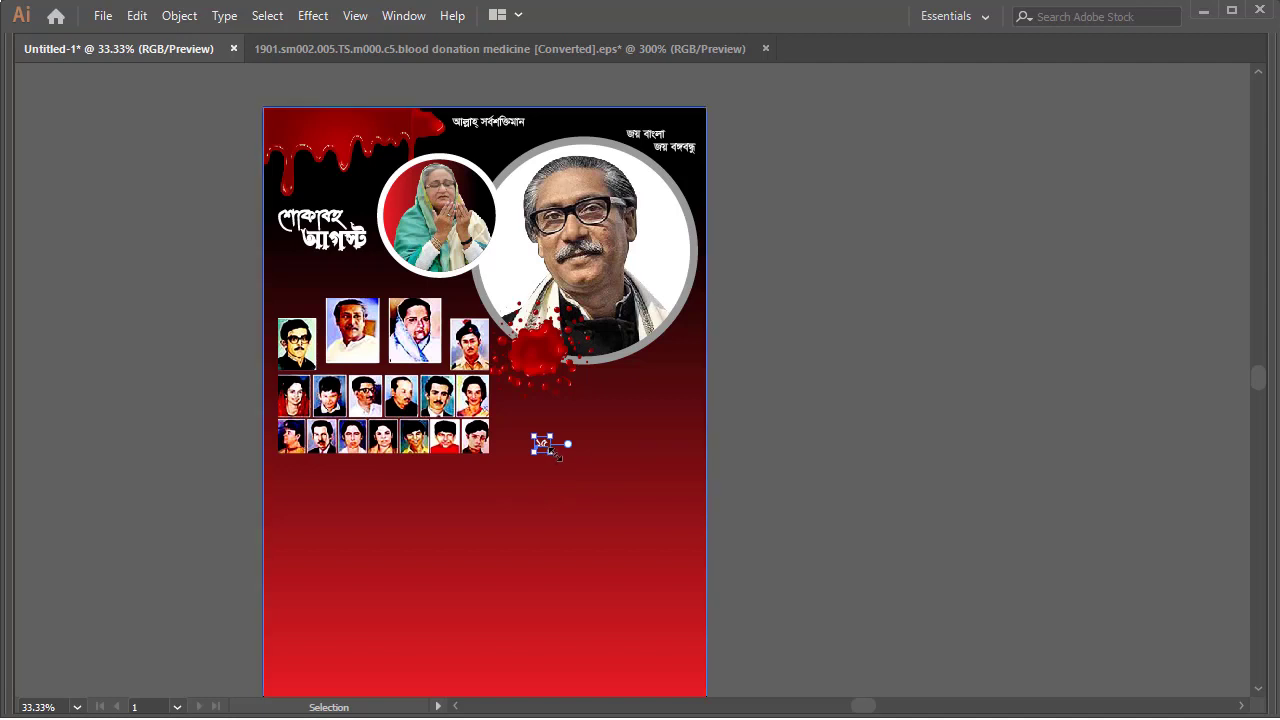
drag(548, 452, 619, 543)
Undo the accidental background move and shift the ১৫ numeral right beside the portrait grid.
click(663, 505)
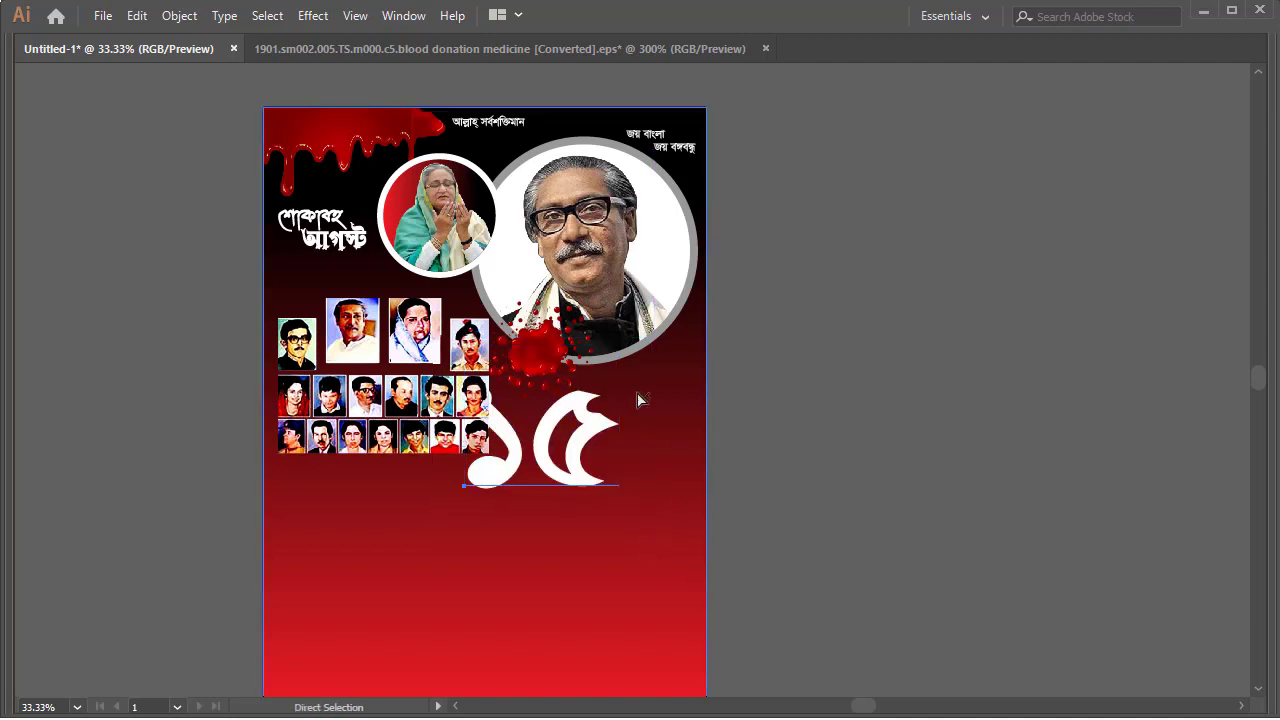
key(ctrl+alt+2)
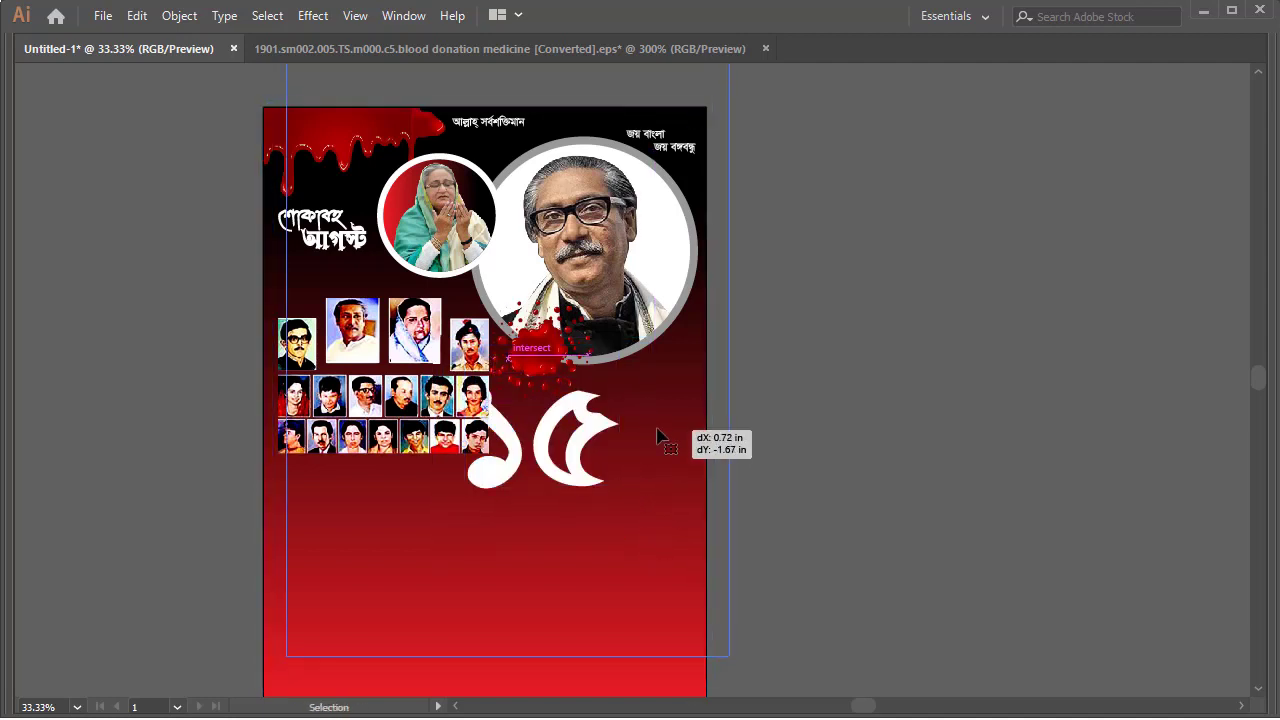
drag(630, 490, 652, 445)
click(560, 440)
key(ctrl+z)
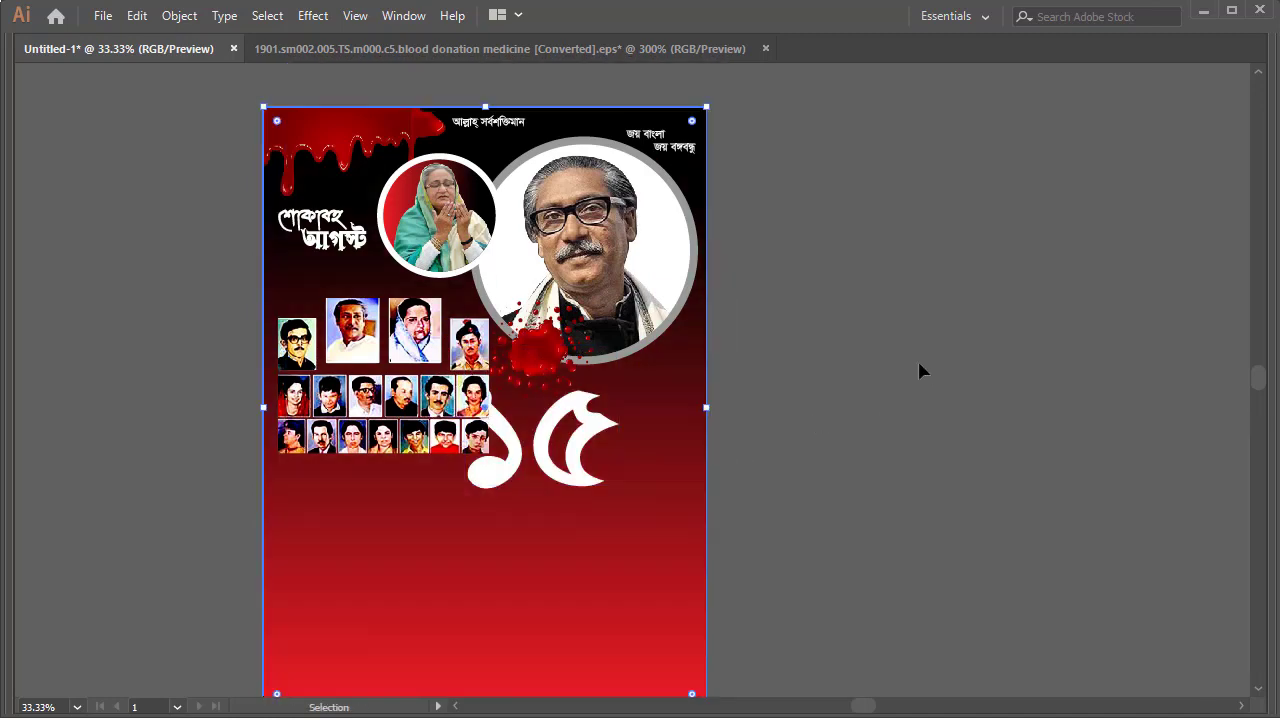
key(ctrl+equal)
mouse_move(512, 372)
mouse_down()
mouse_move(651, 376)
mouse_move(548, 368)
mouse_up()
key(Tab)
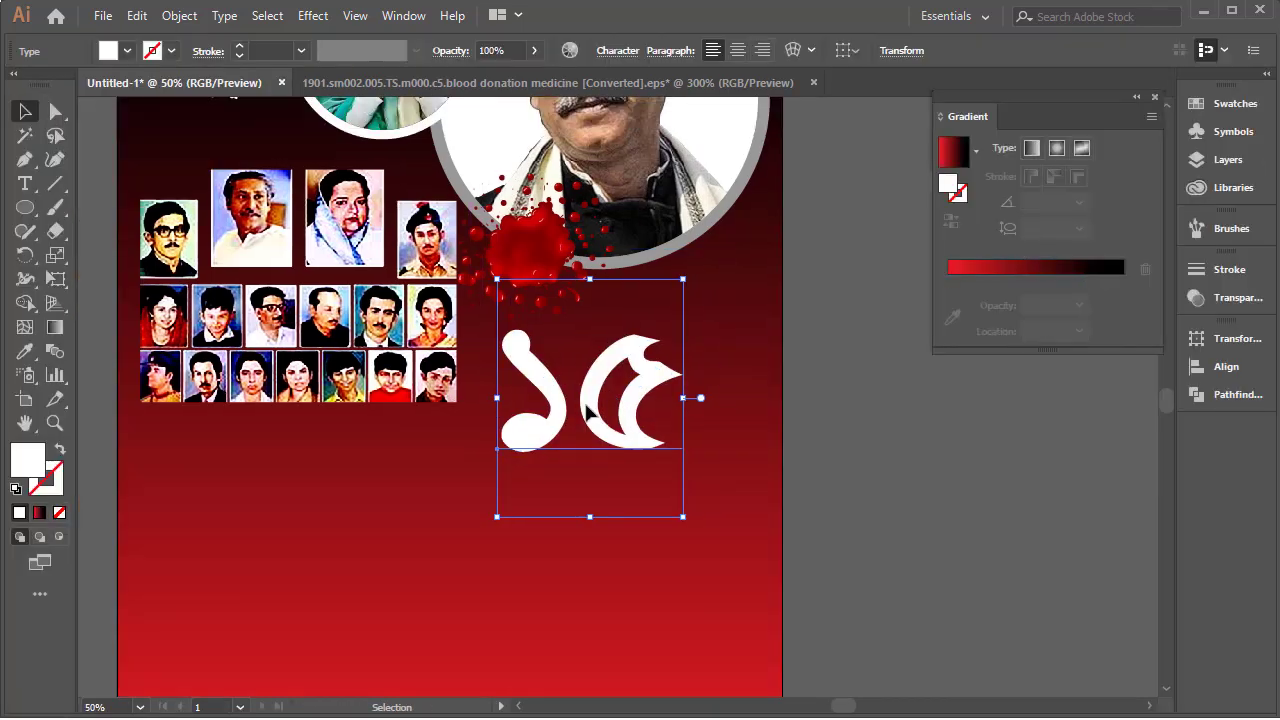
Set the ১৫ numeral in the Li Al Quds ANSI V1 font.
double_click(582, 400)
click(800, 51)
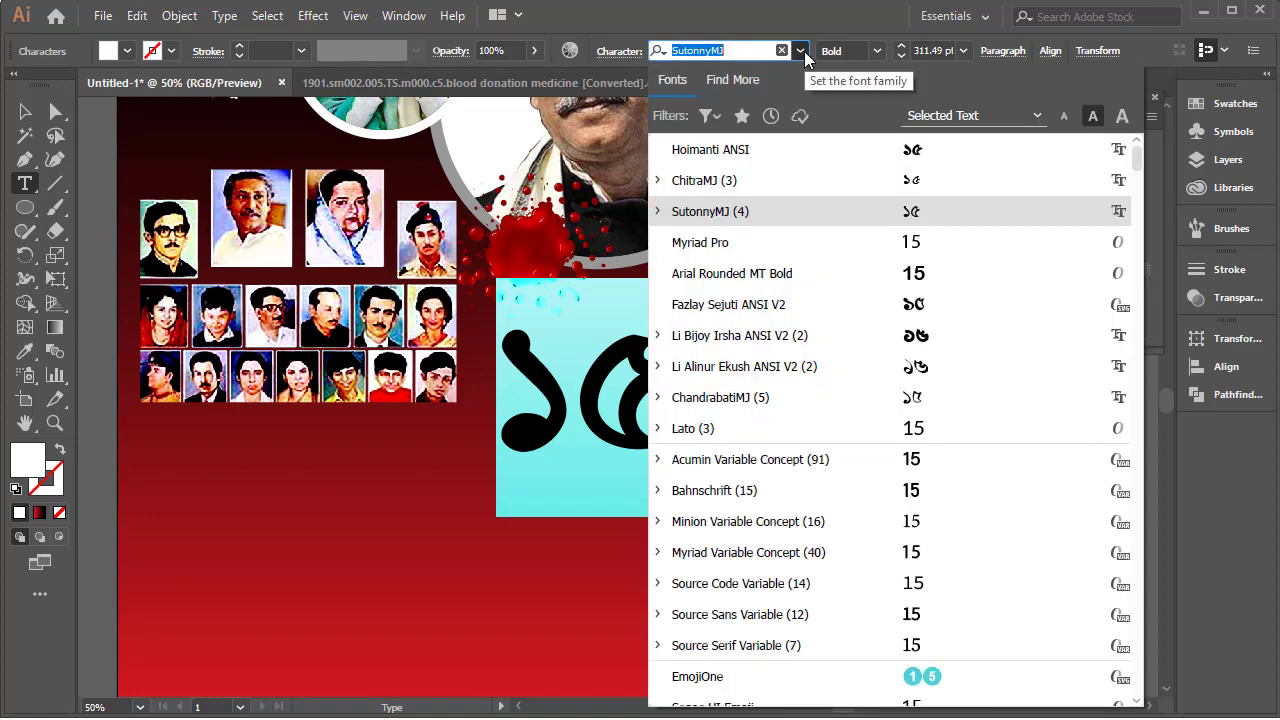
scroll(915, 462, down, 5)
scroll(915, 462, down, 2)
scroll(915, 462, down, 5)
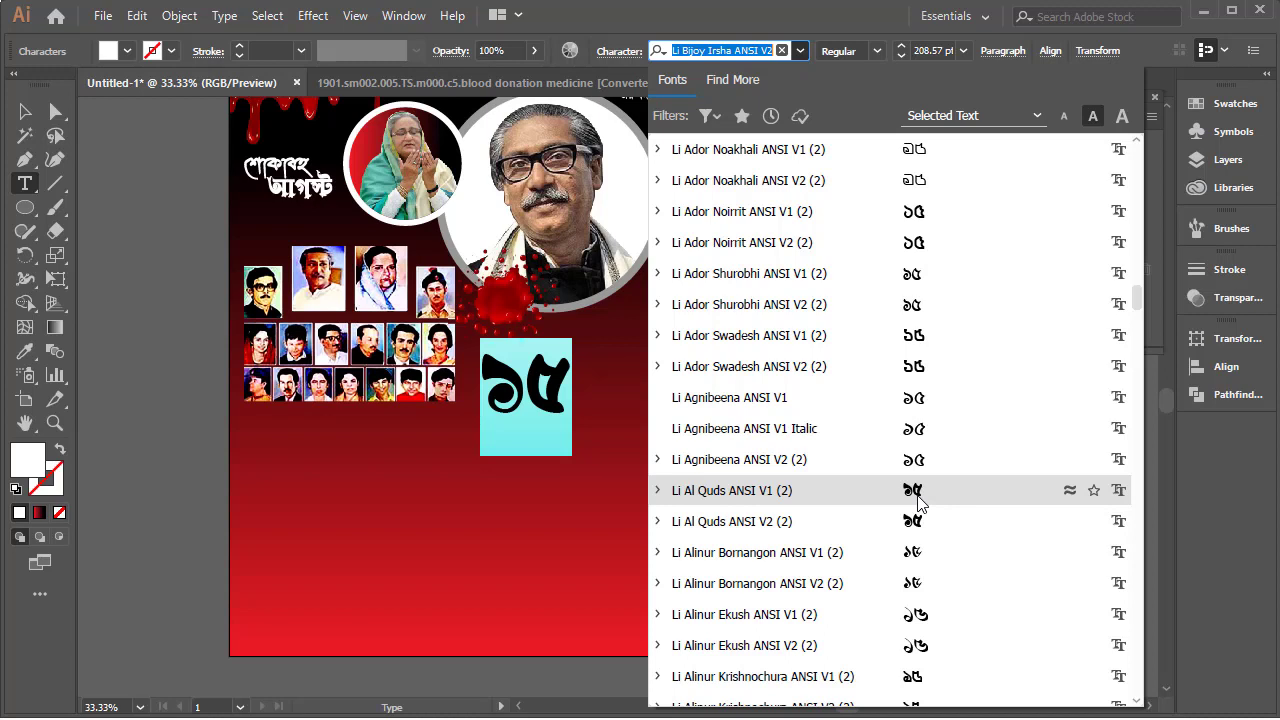
click(918, 497)
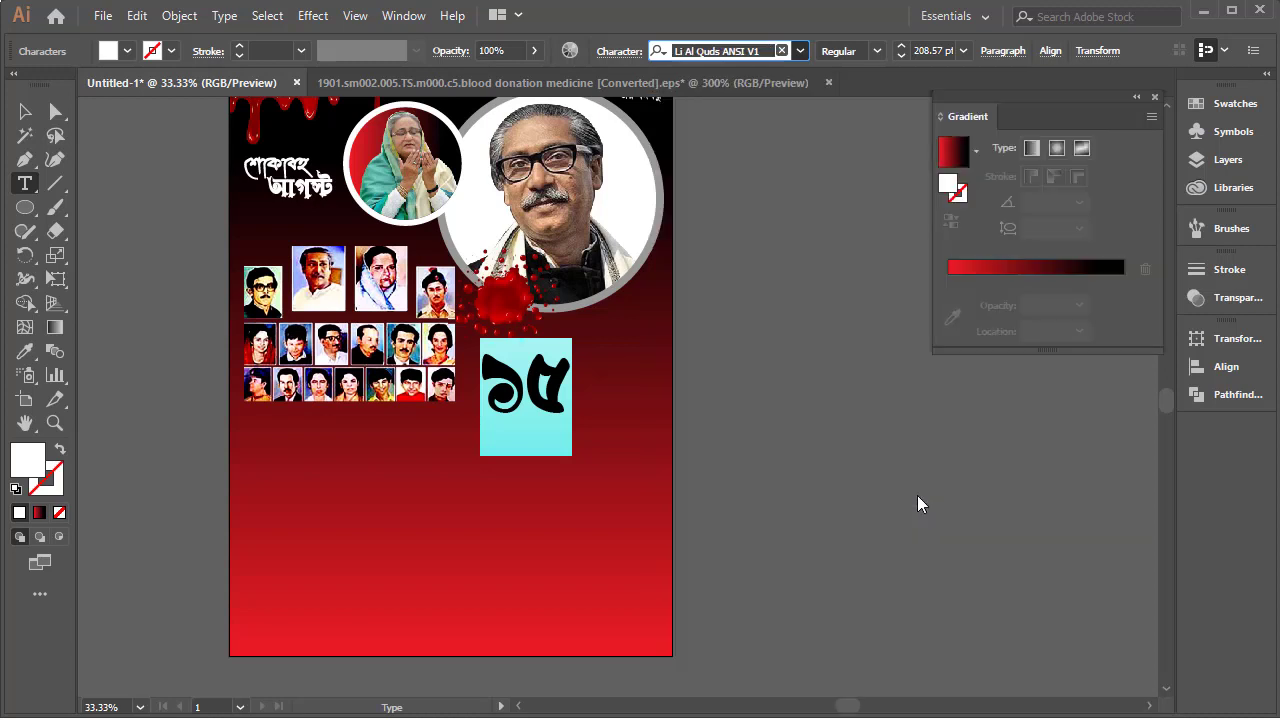
click(525, 385)
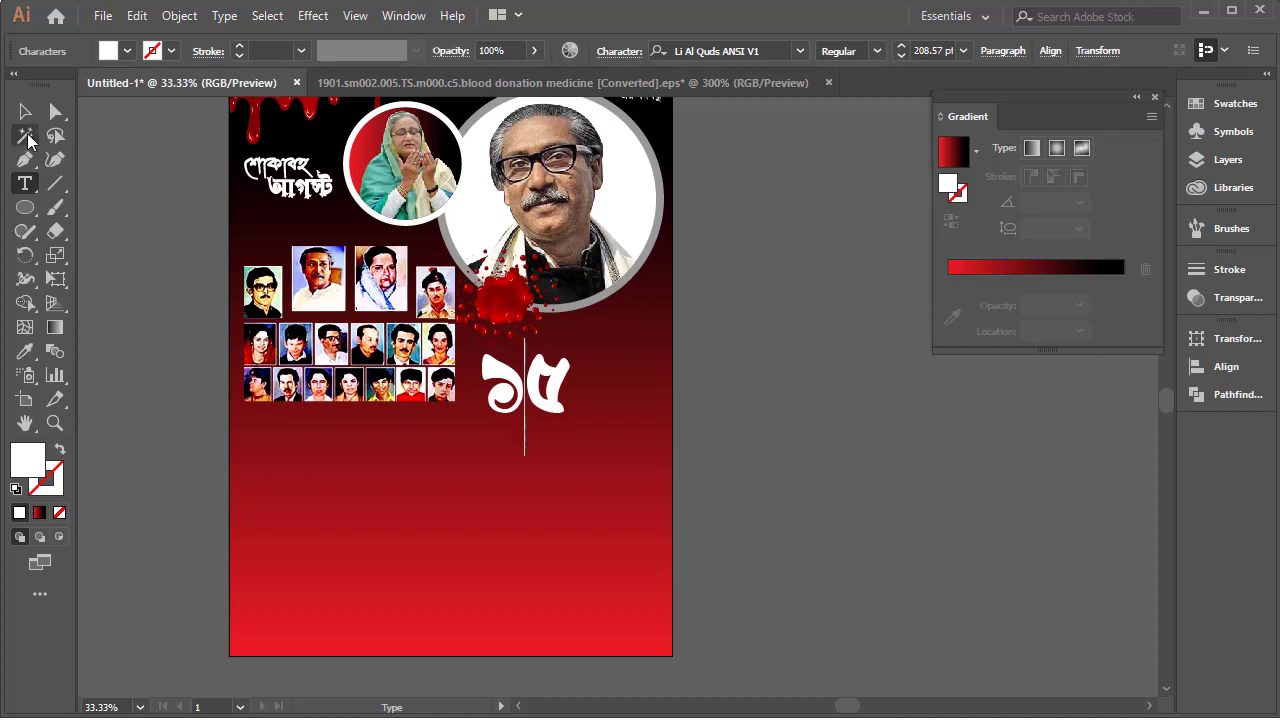
Enlarge the ১৫ numeral further and nudge it slightly higher.
click(25, 111)
drag(572, 339, 594, 318)
mouse_move(541, 394)
mouse_down()
mouse_move(547, 385)
mouse_move(545, 397)
mouse_up()
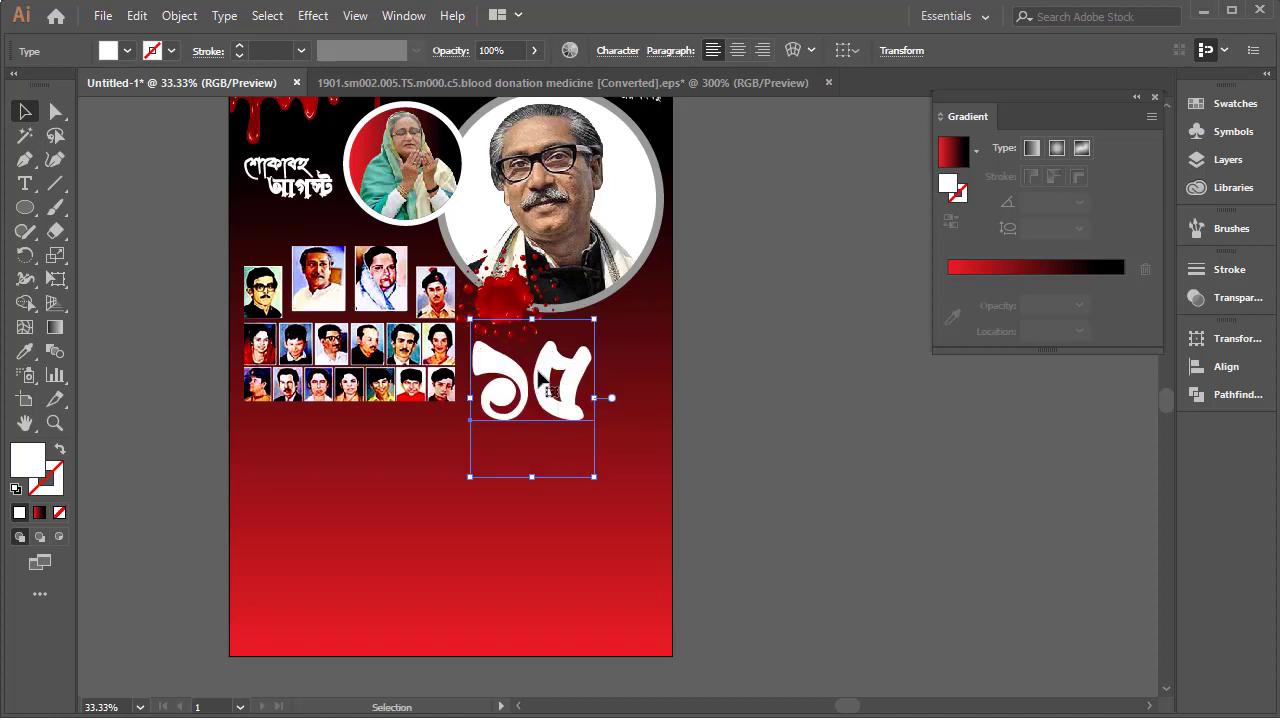
right_click(538, 378)
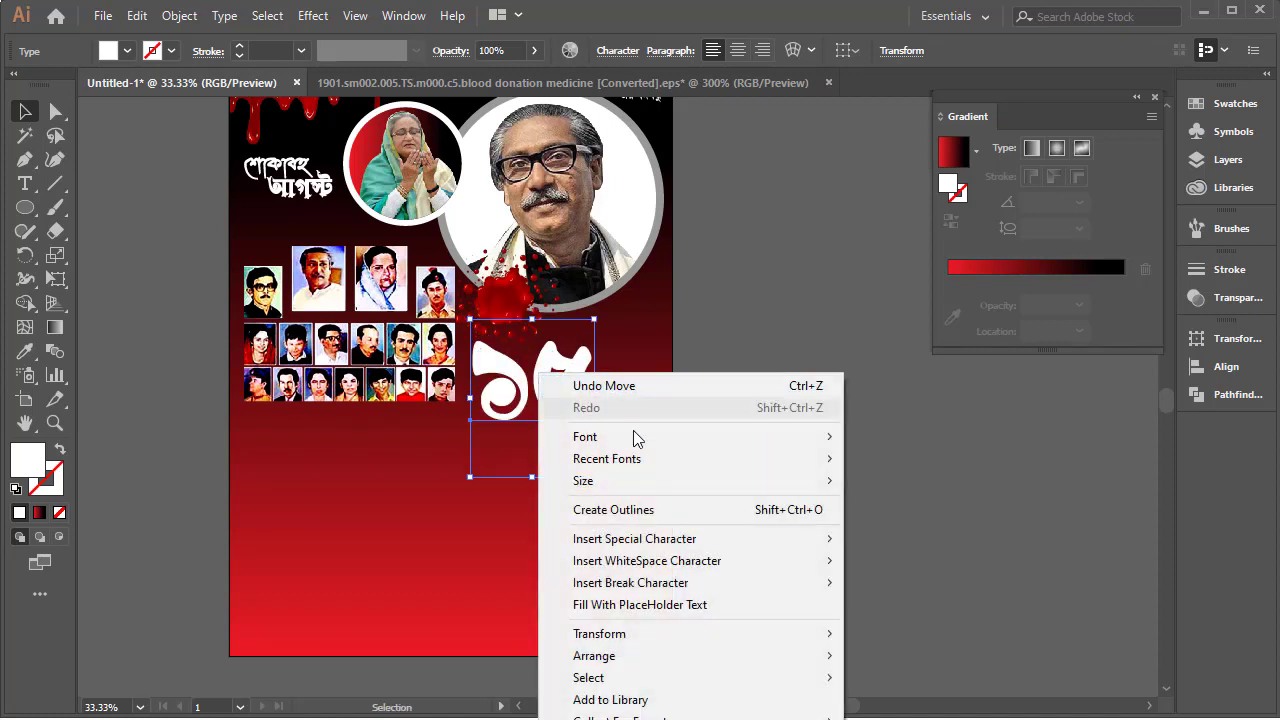
Outline the ১৫ numeral and ungroup its digits.
click(616, 513)
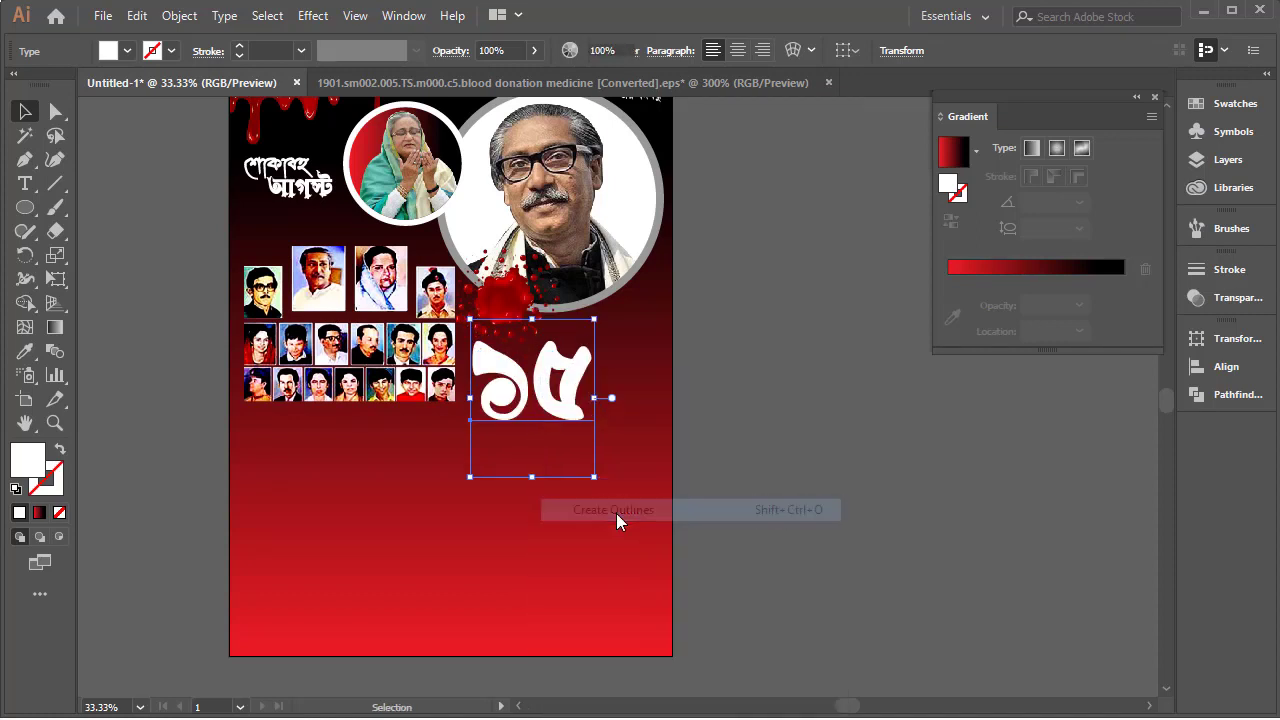
right_click(538, 357)
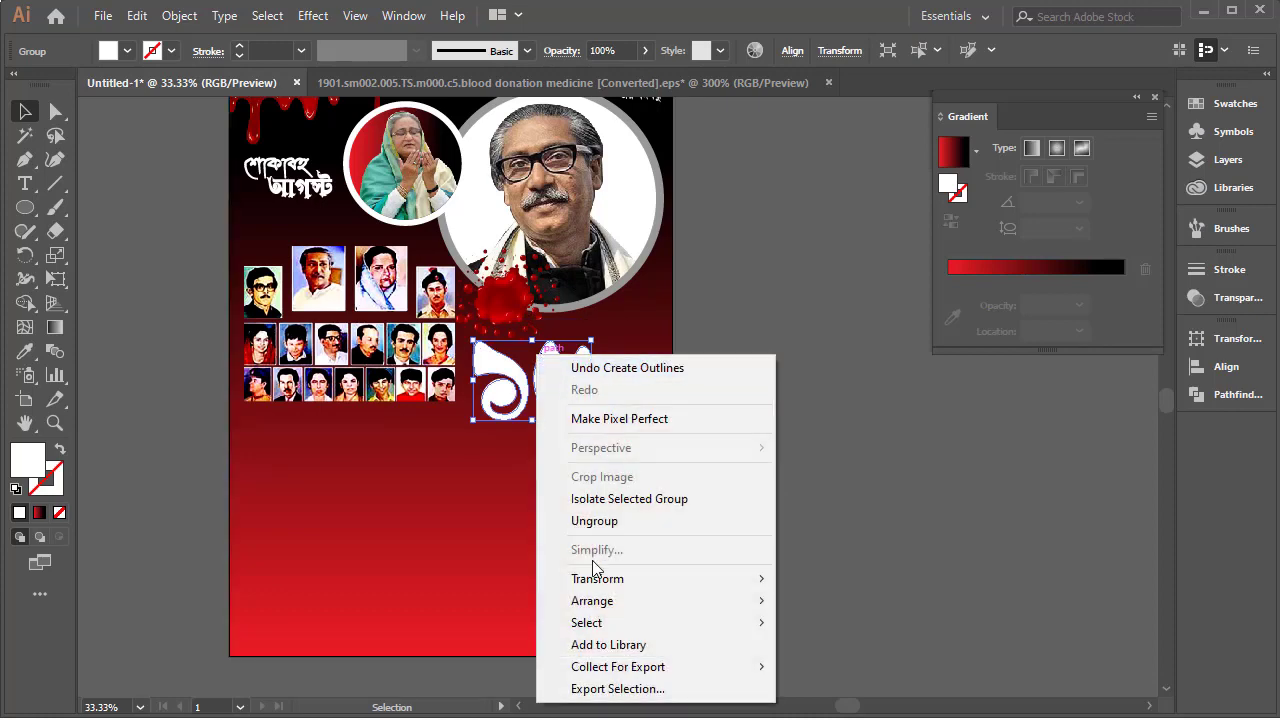
click(594, 521)
click(807, 469)
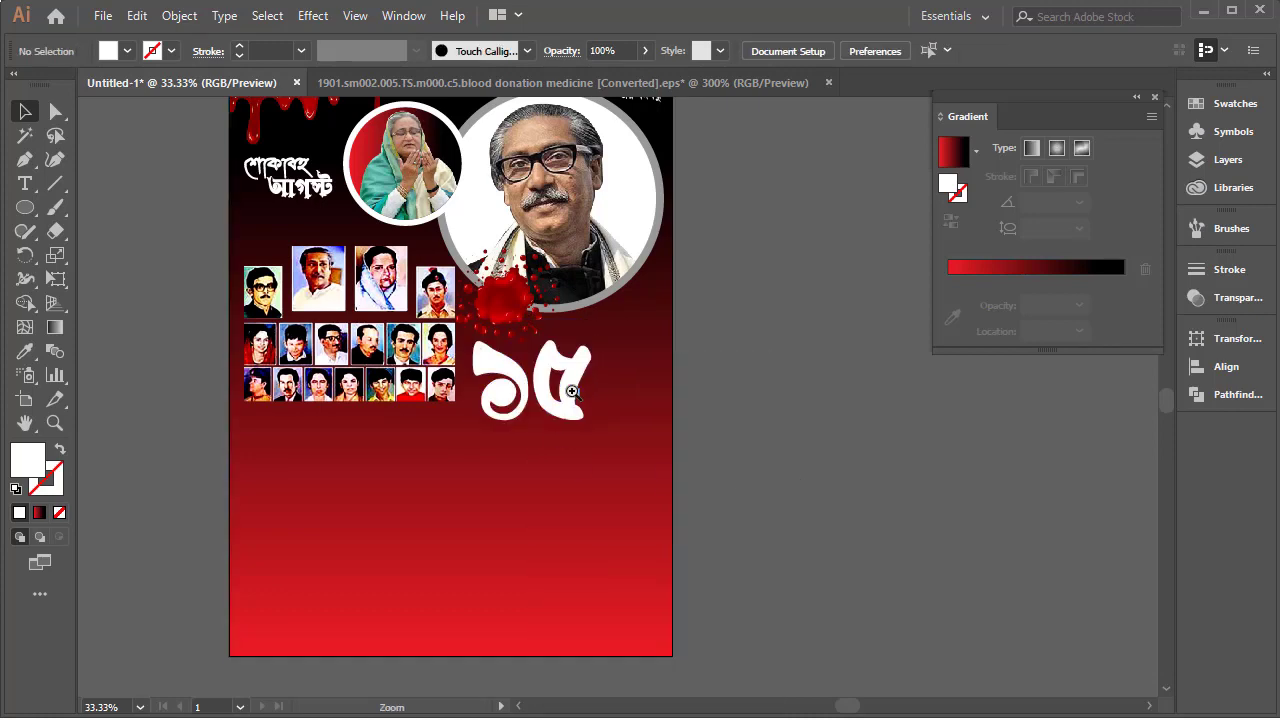
Pull the ৫ and ১ digits together so they touch, then select both.
scroll(480, 375, up, 2)
drag(683, 372, 672, 372)
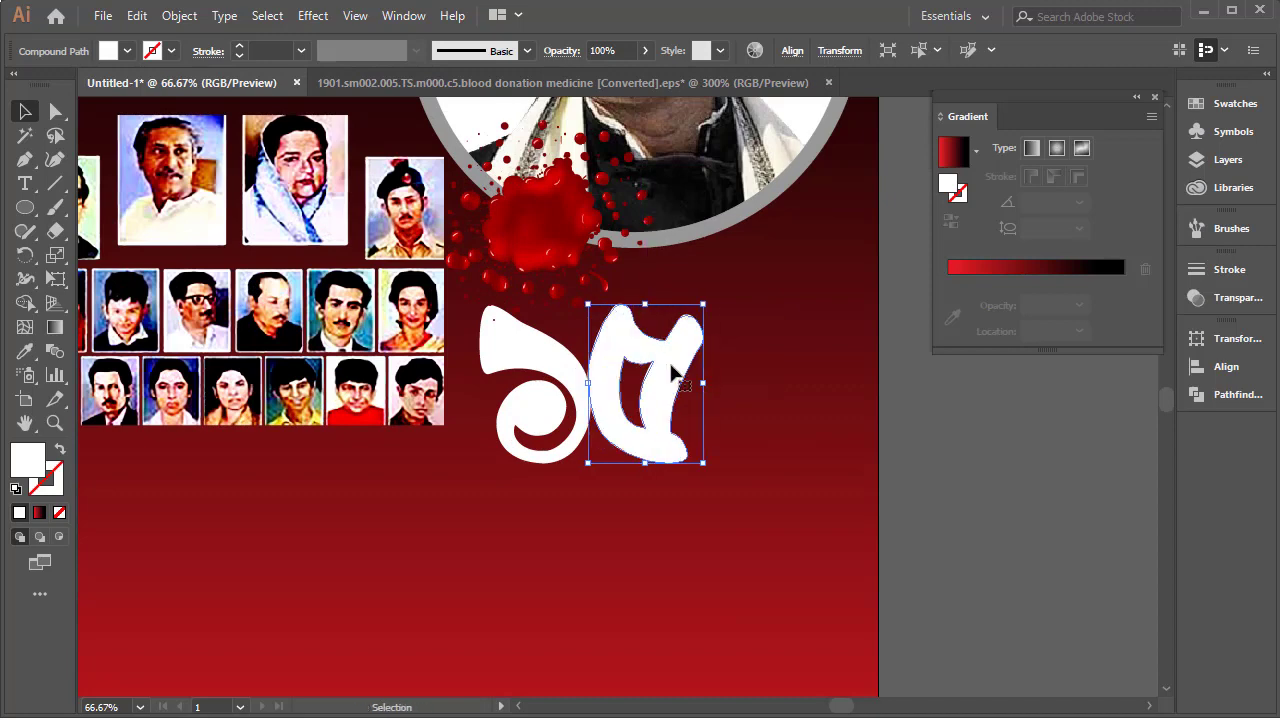
click(587, 370)
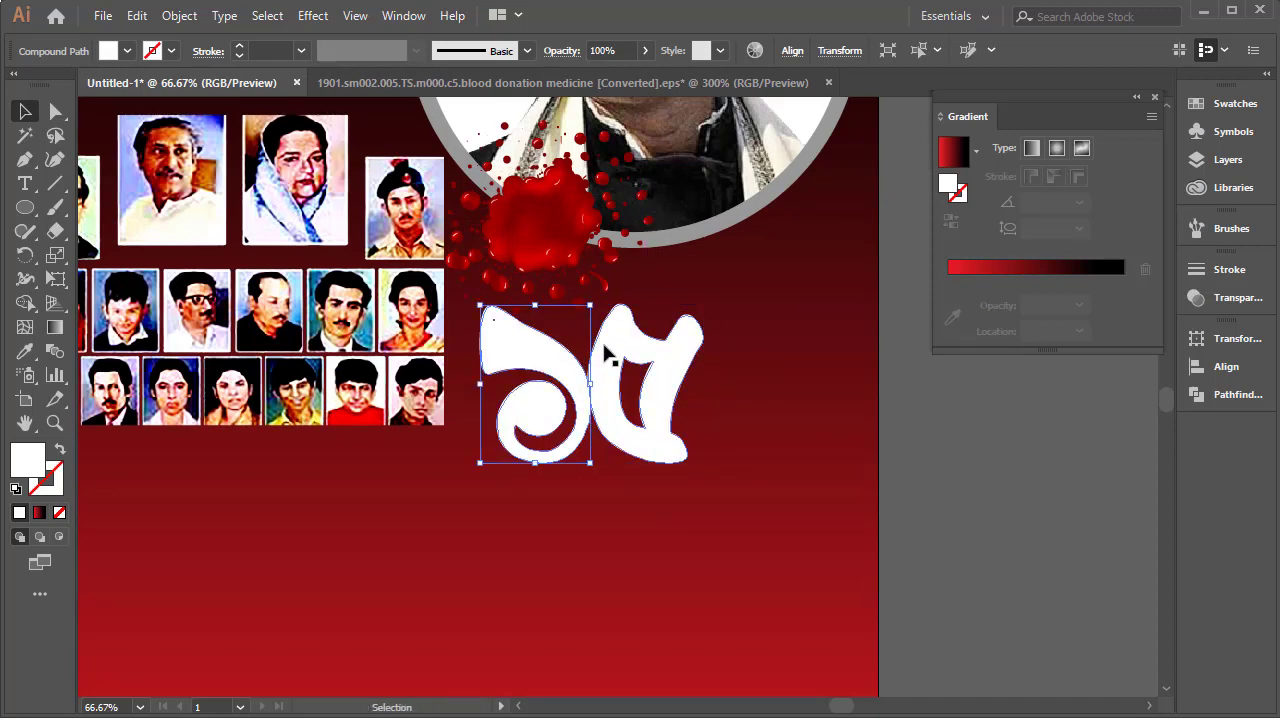
drag(540, 358, 547, 360)
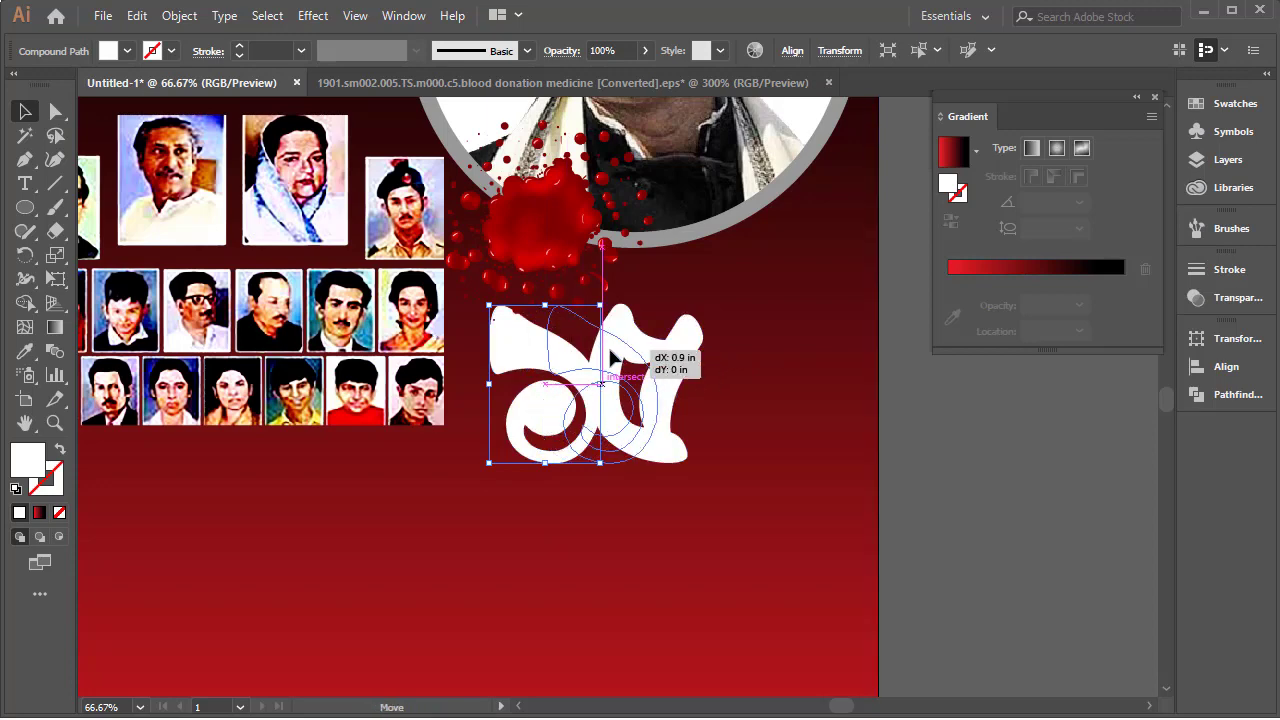
drag(557, 358, 560, 357)
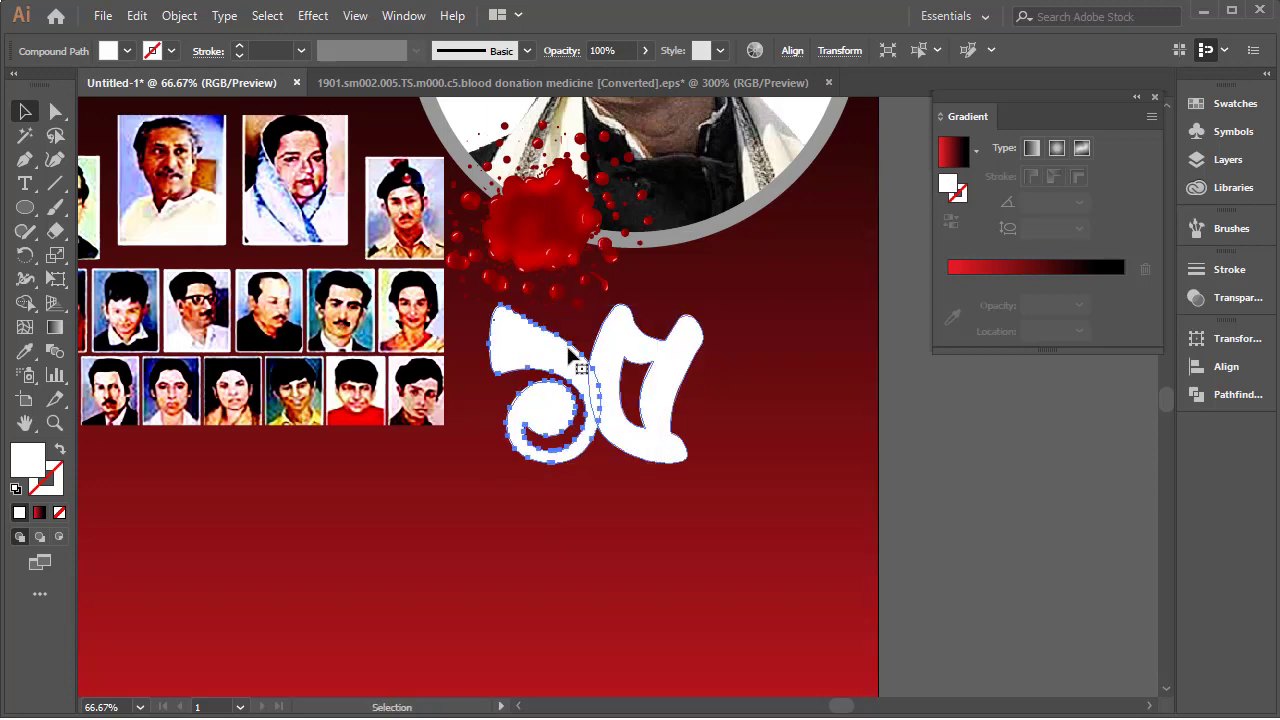
shift+click(631, 344)
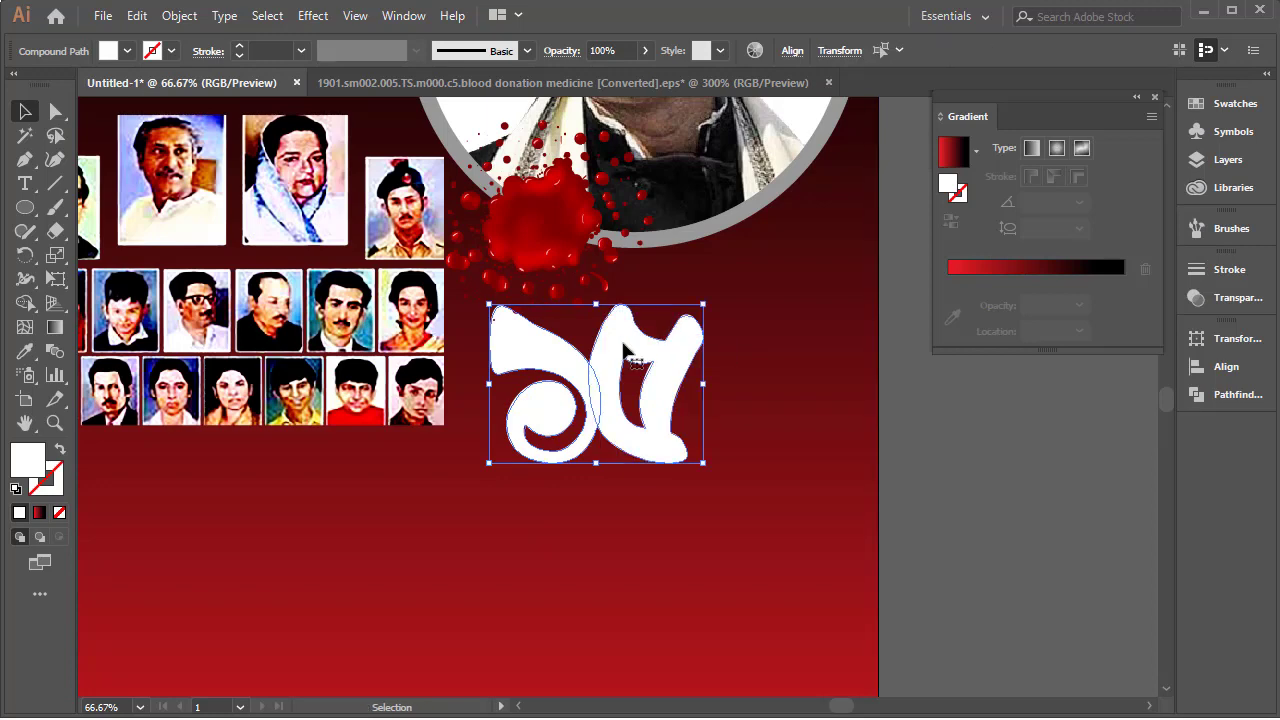
Fill both digits with the red-to-black gradient and bring the second digit to the front.
click(1021, 265)
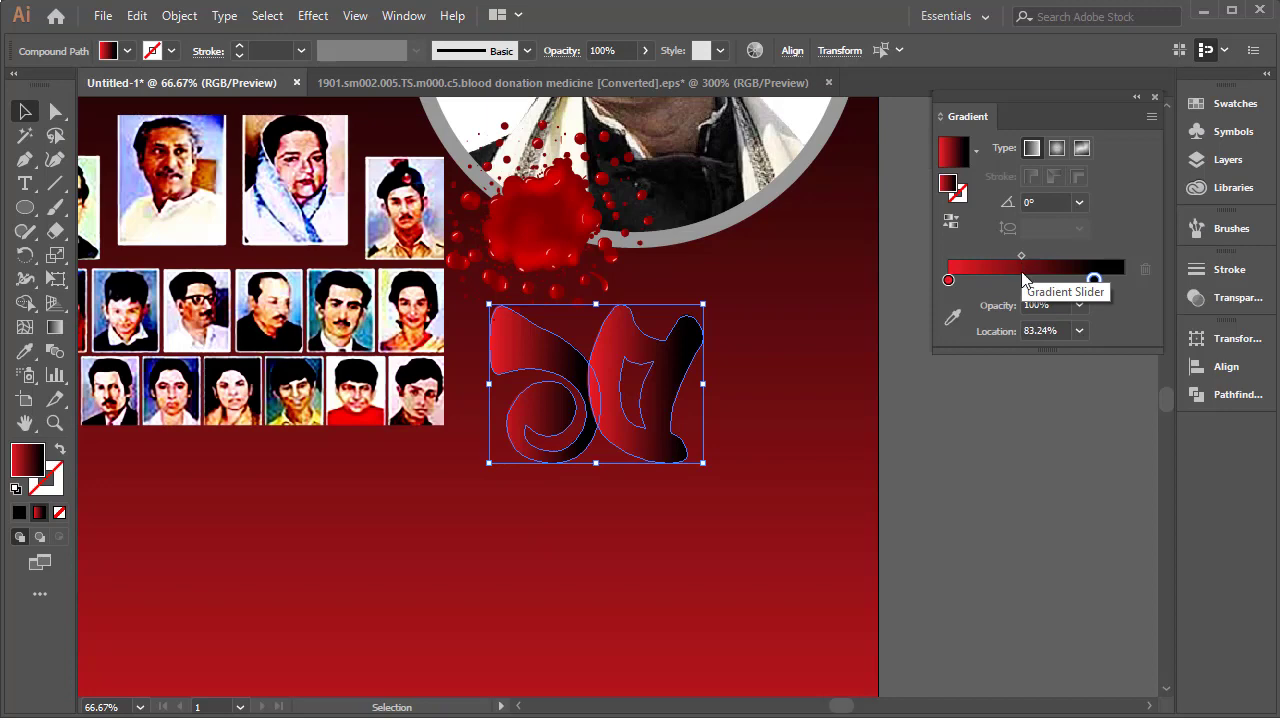
drag(1096, 277, 1152, 278)
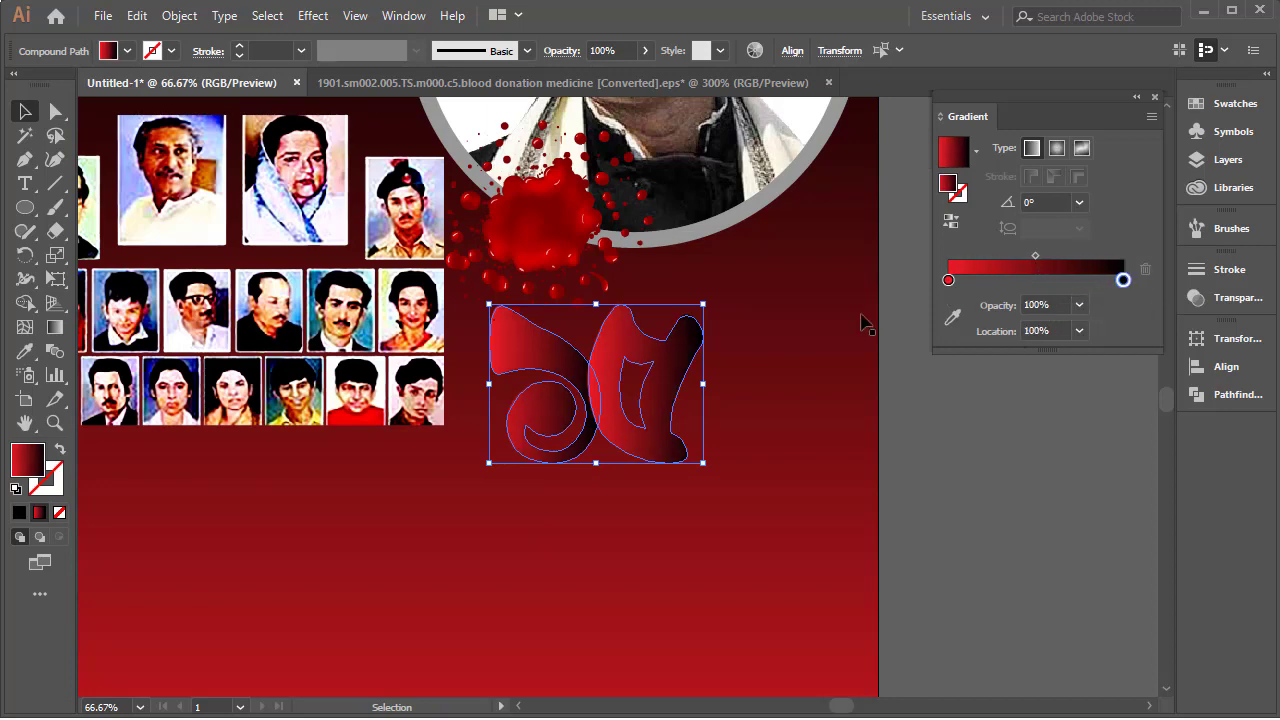
click(466, 372)
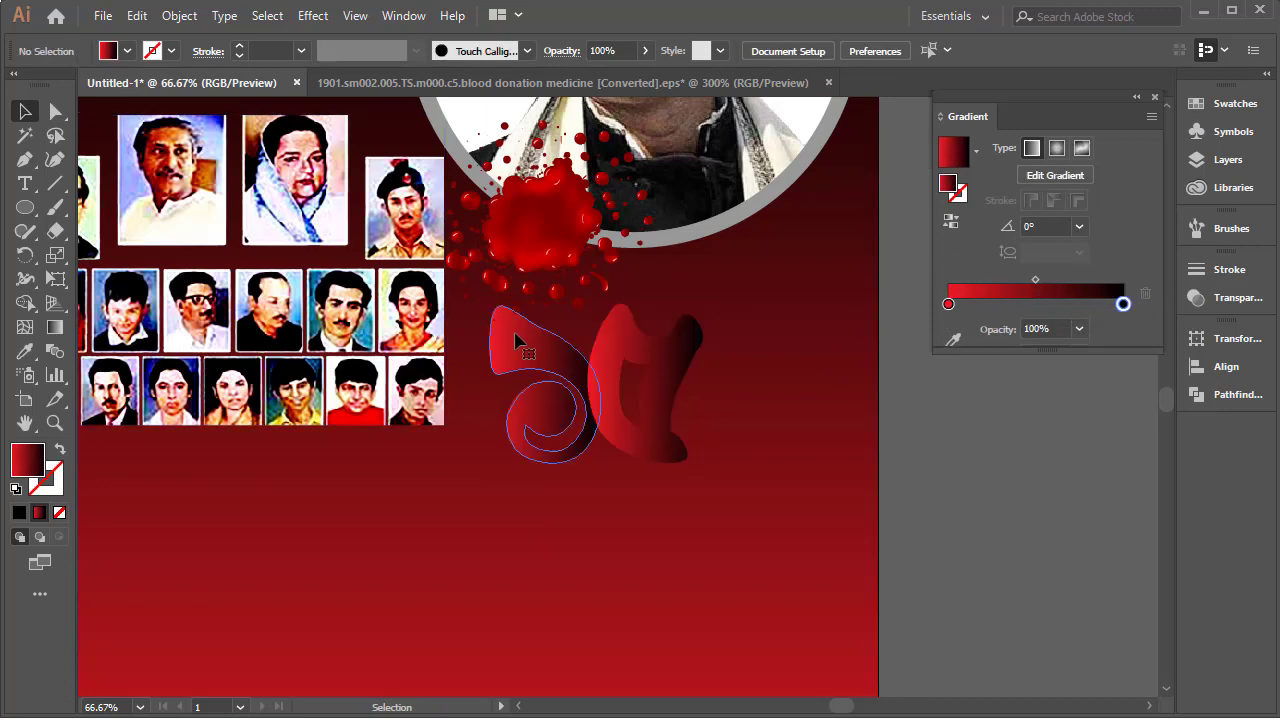
right_click(518, 336)
mouse_move(571, 558)
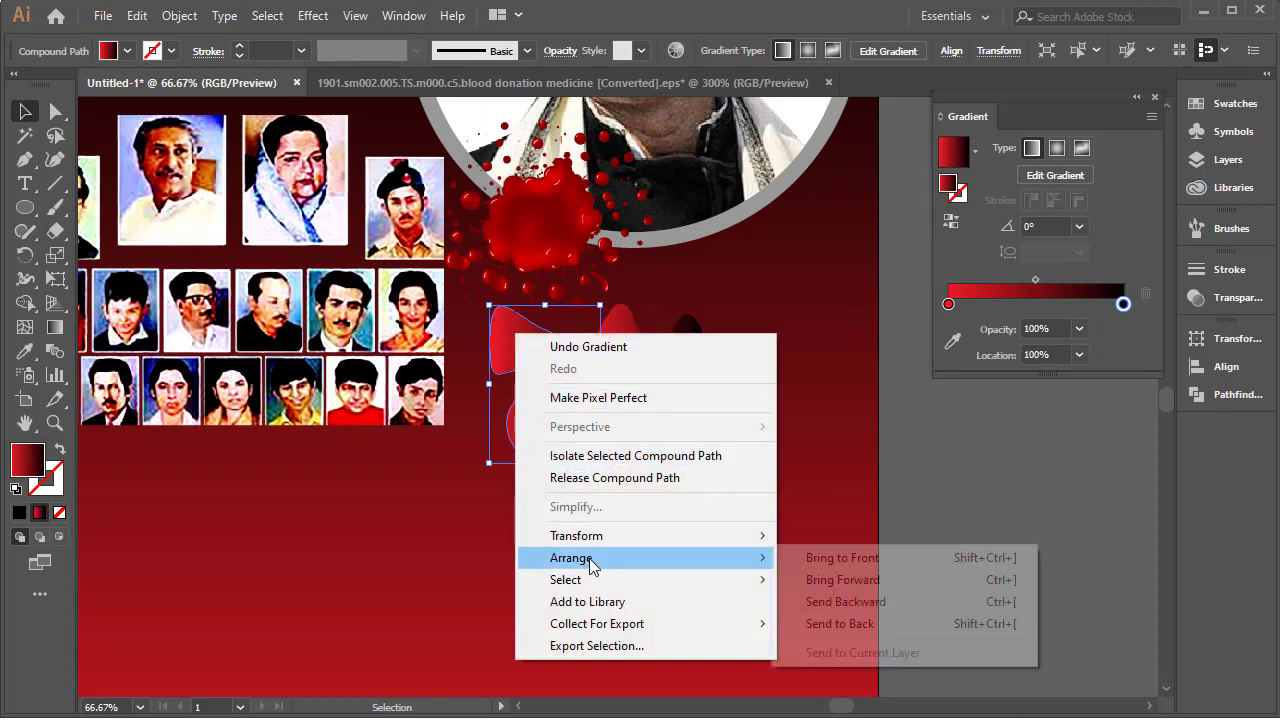
click(842, 561)
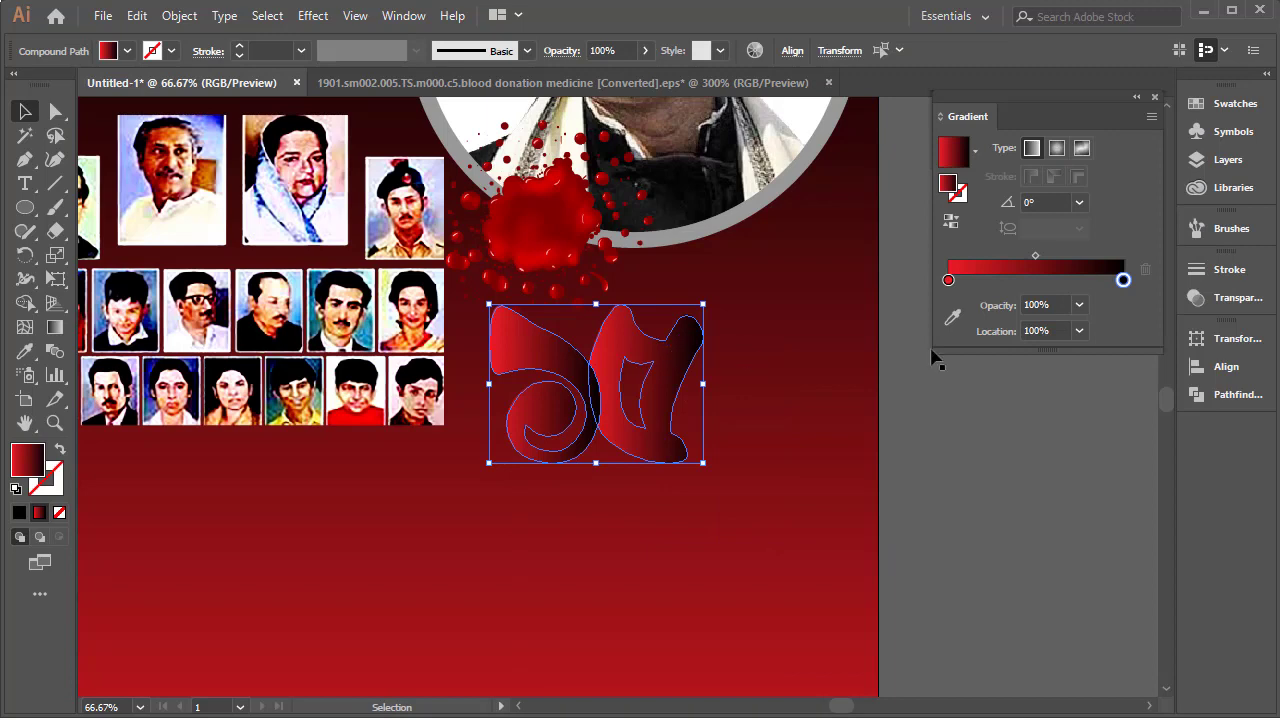
Change the gradient's end stop to yellow: C 0, M 0, K 0, Y 100.
double_click(1123, 281)
drag(1034, 428, 941, 430)
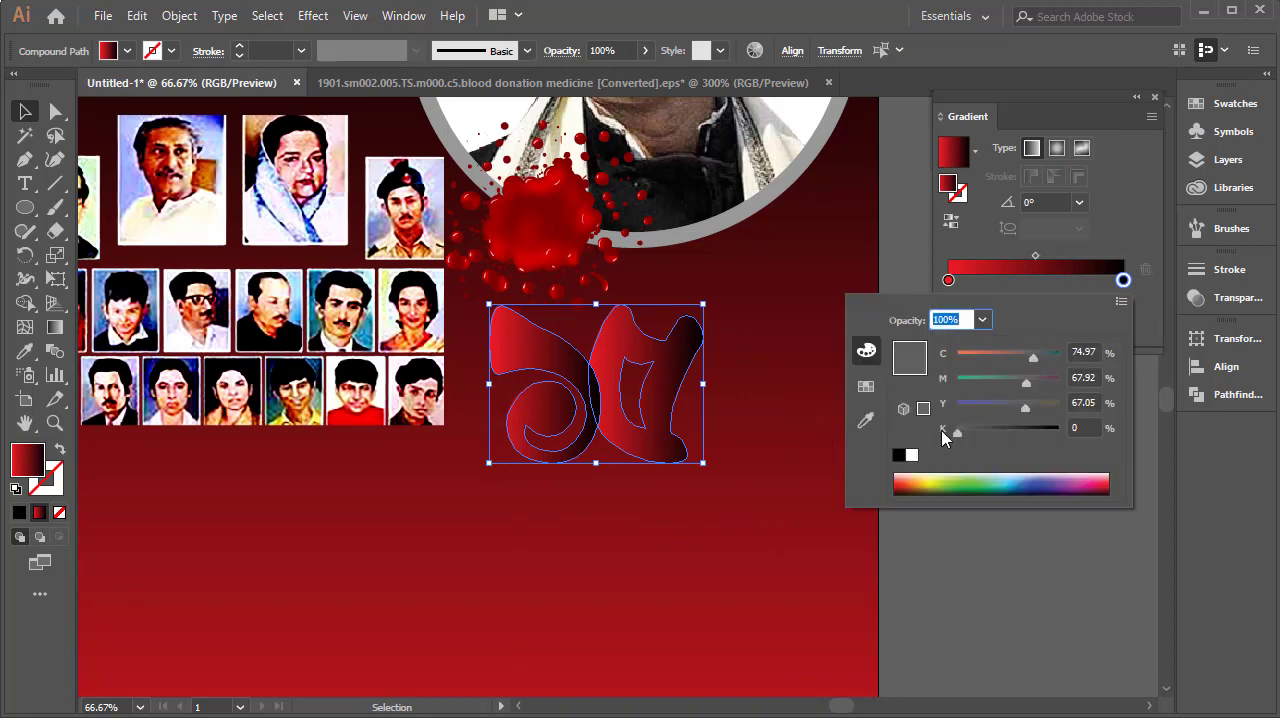
drag(1026, 383, 940, 404)
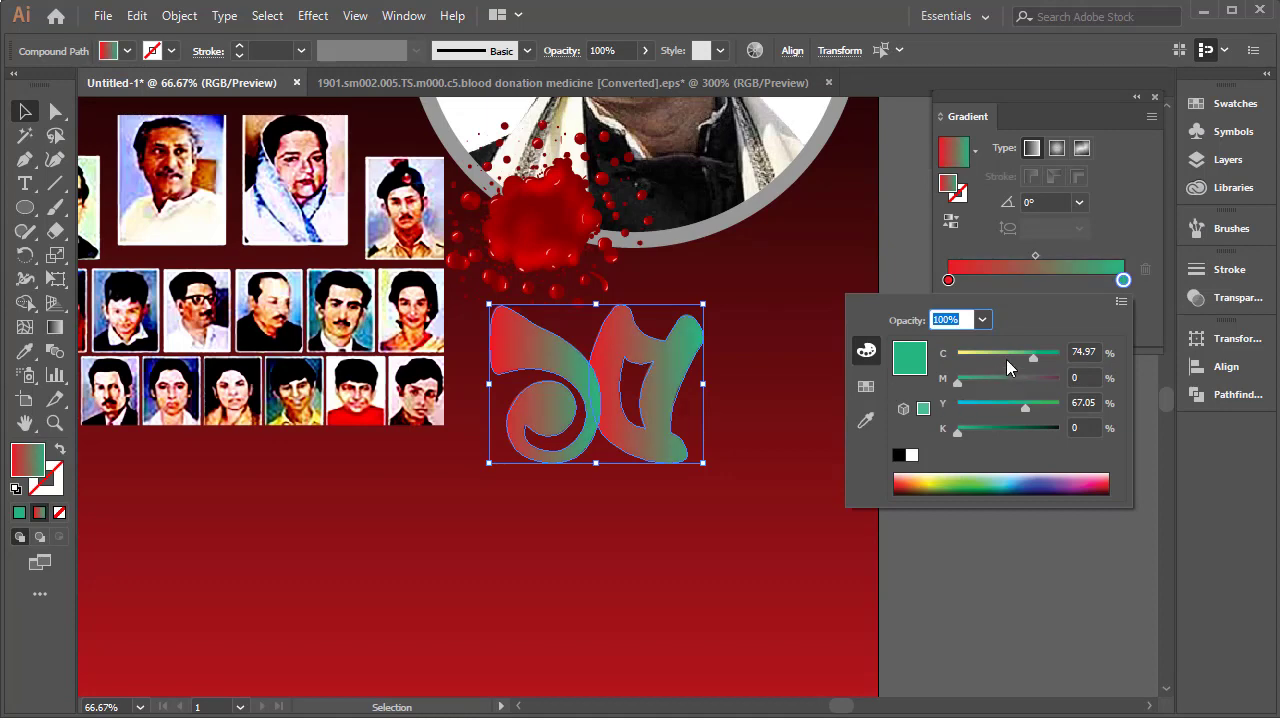
drag(1033, 356, 952, 356)
drag(1025, 406, 1166, 410)
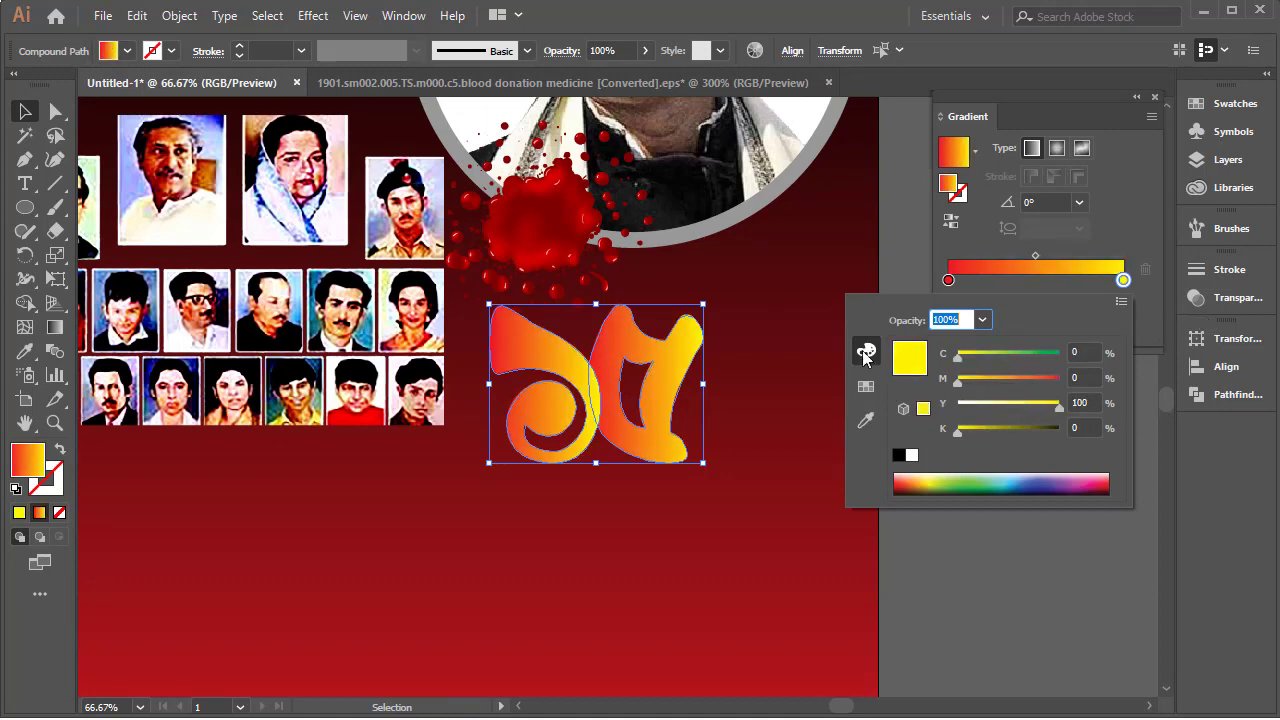
click(942, 549)
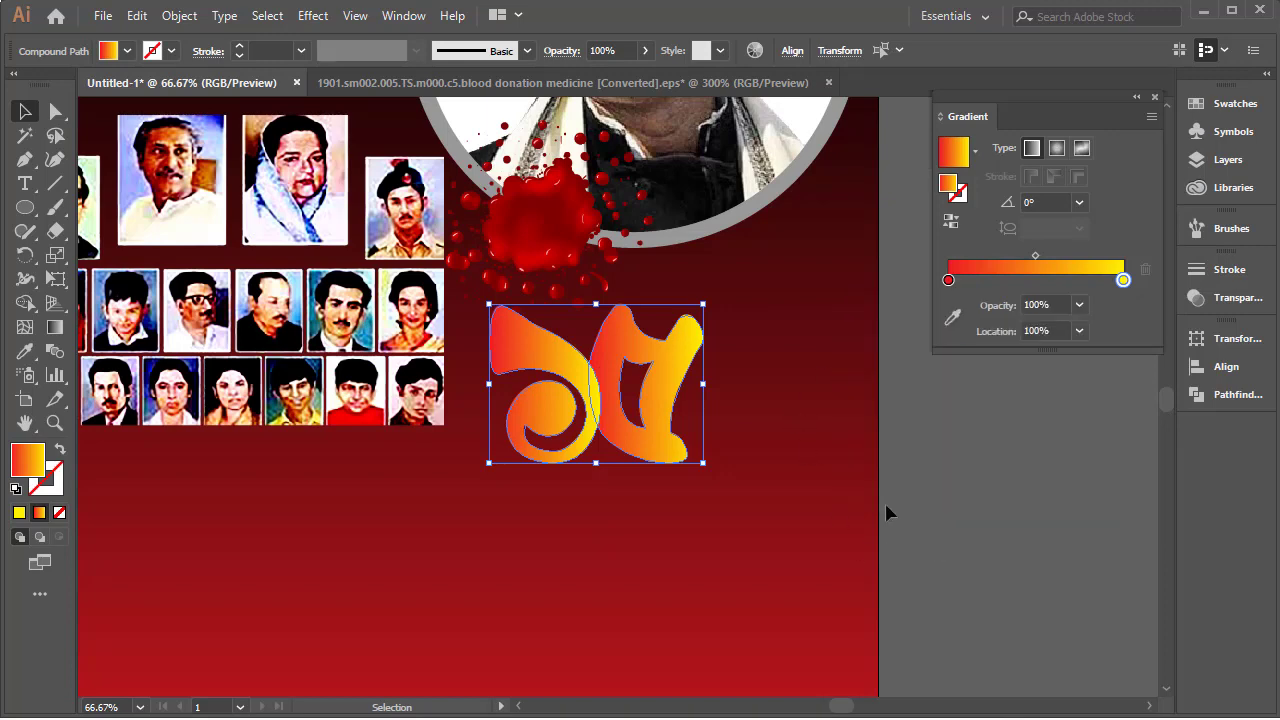
Reselect the gradient numeral and inspect its anchor points.
click(801, 462)
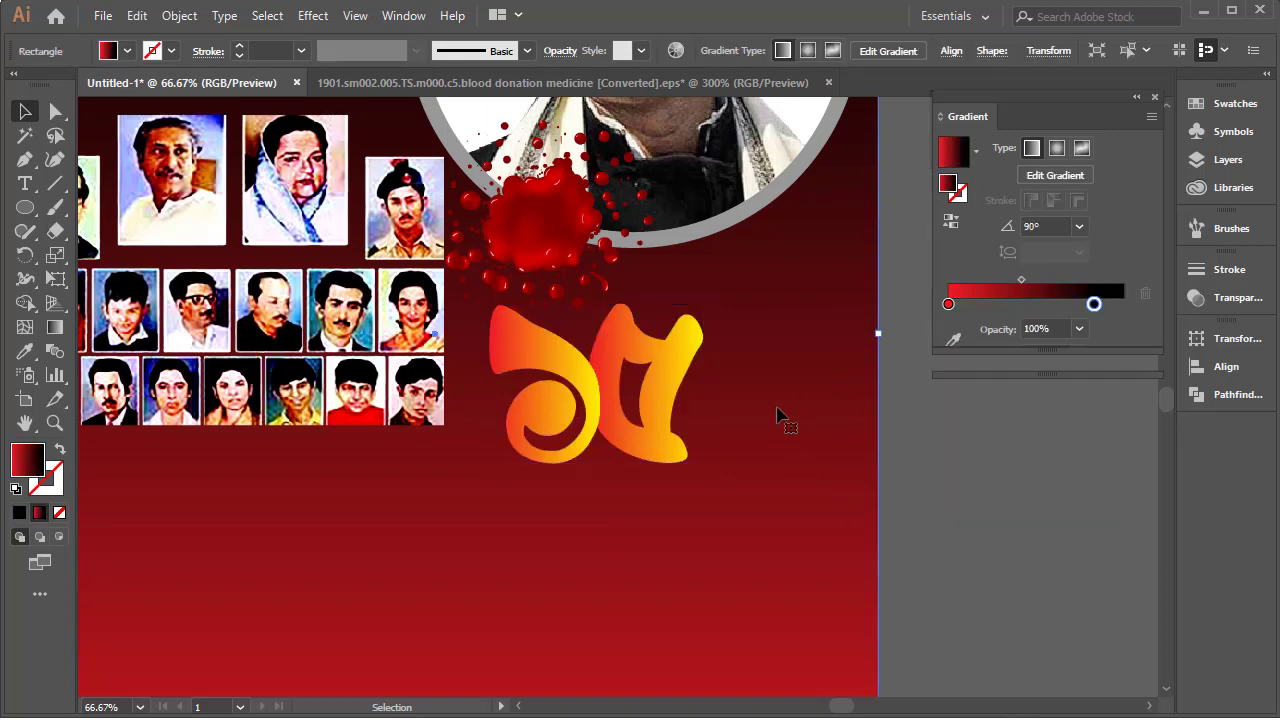
click(662, 342)
key(a)
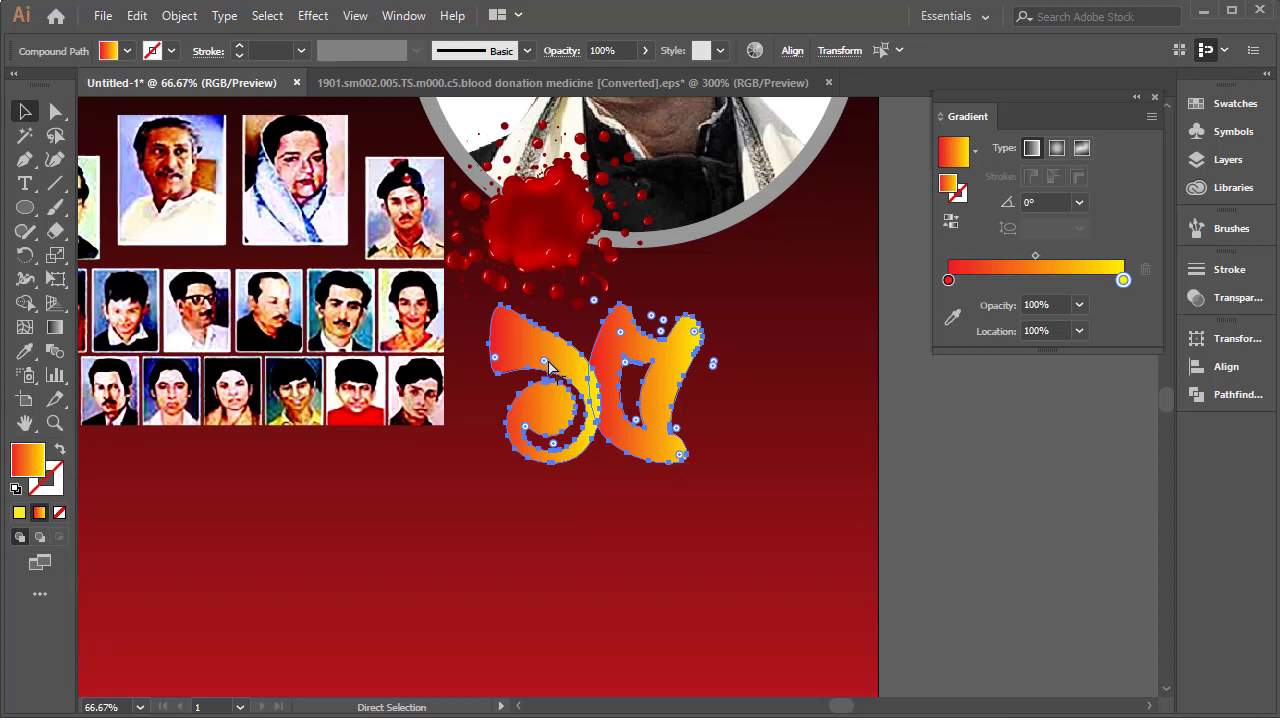
key(v)
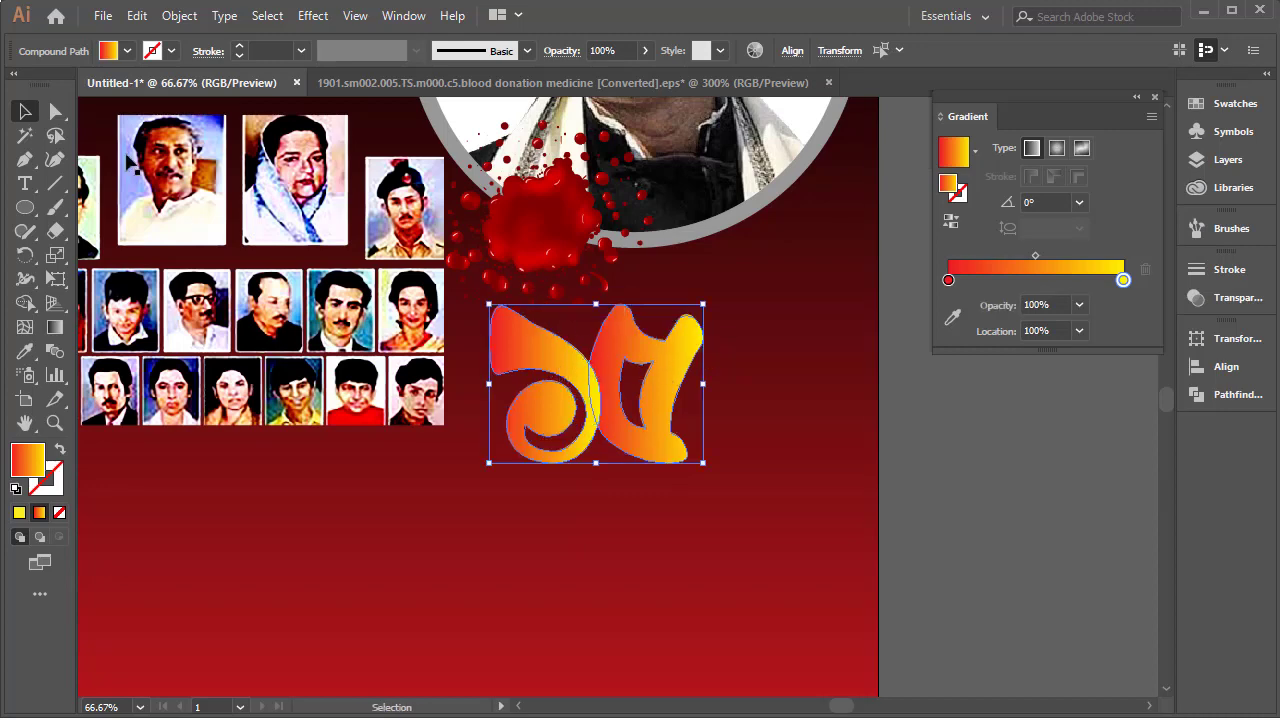
Give the '১৫' numeral a black stroke with 12 pt weight.
click(171, 50)
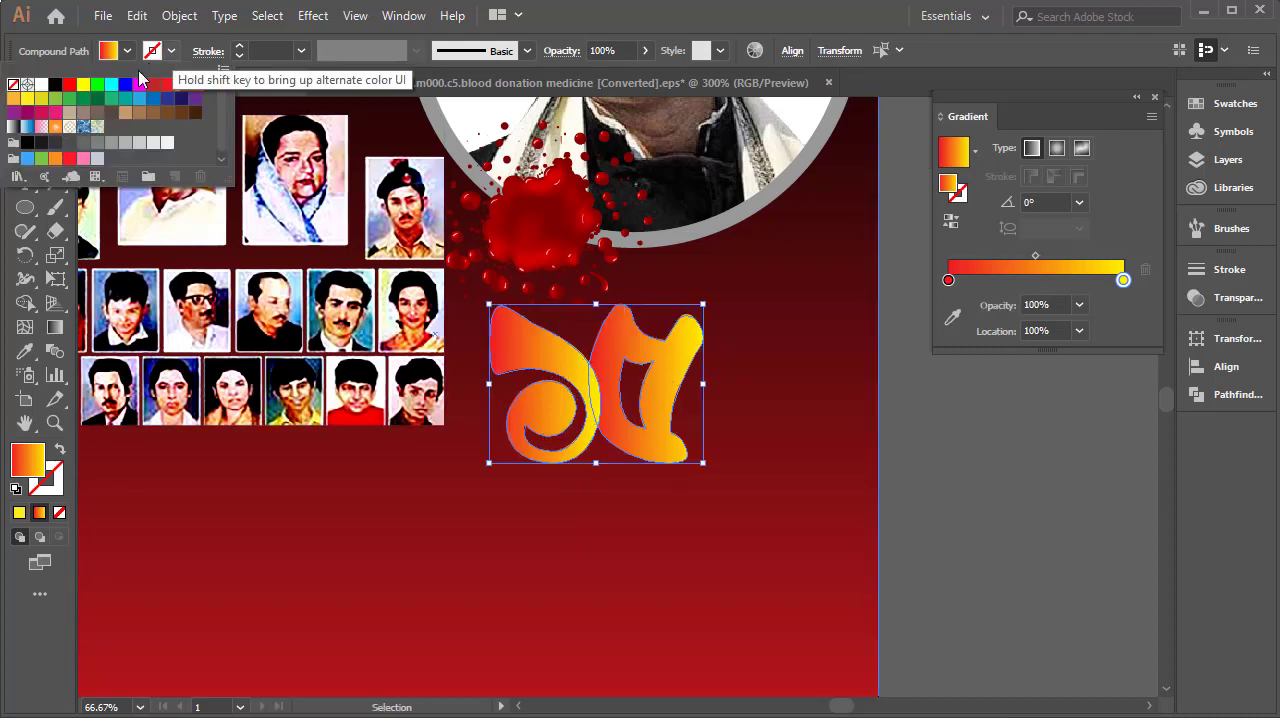
click(29, 146)
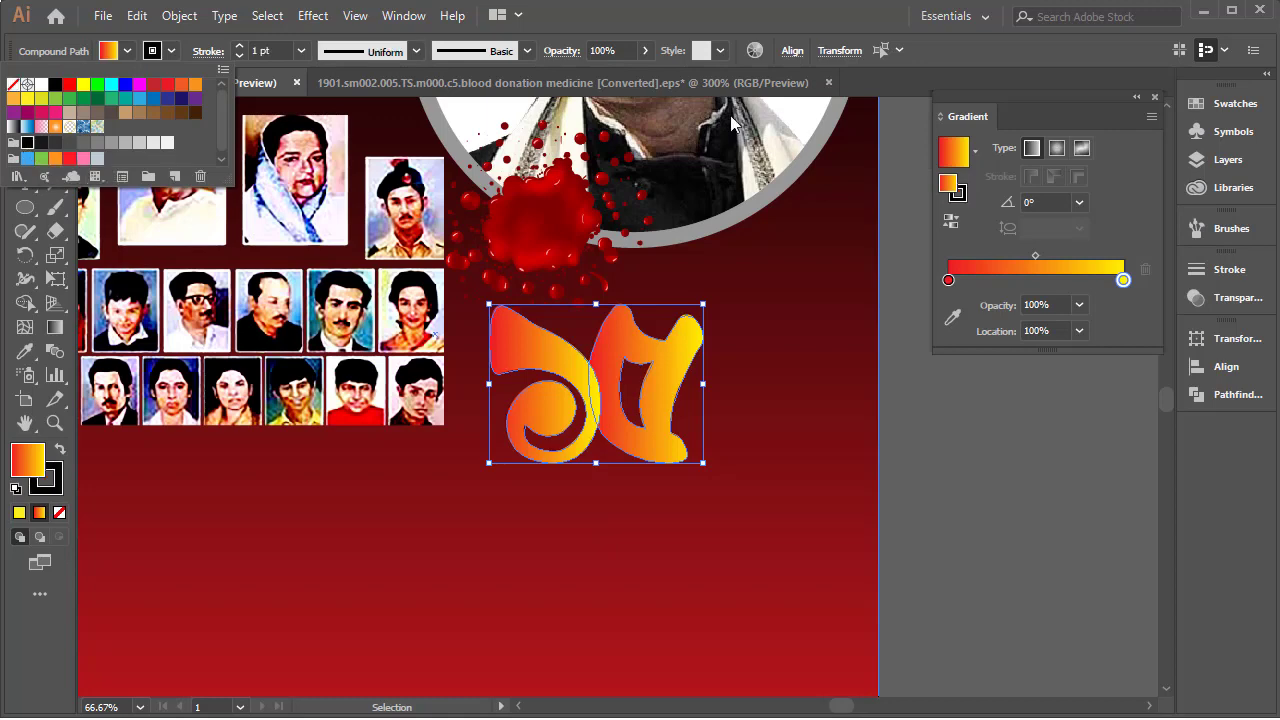
click(239, 48)
click(239, 48)
click(239, 48)
click(239, 48)
click(239, 48)
click(239, 48)
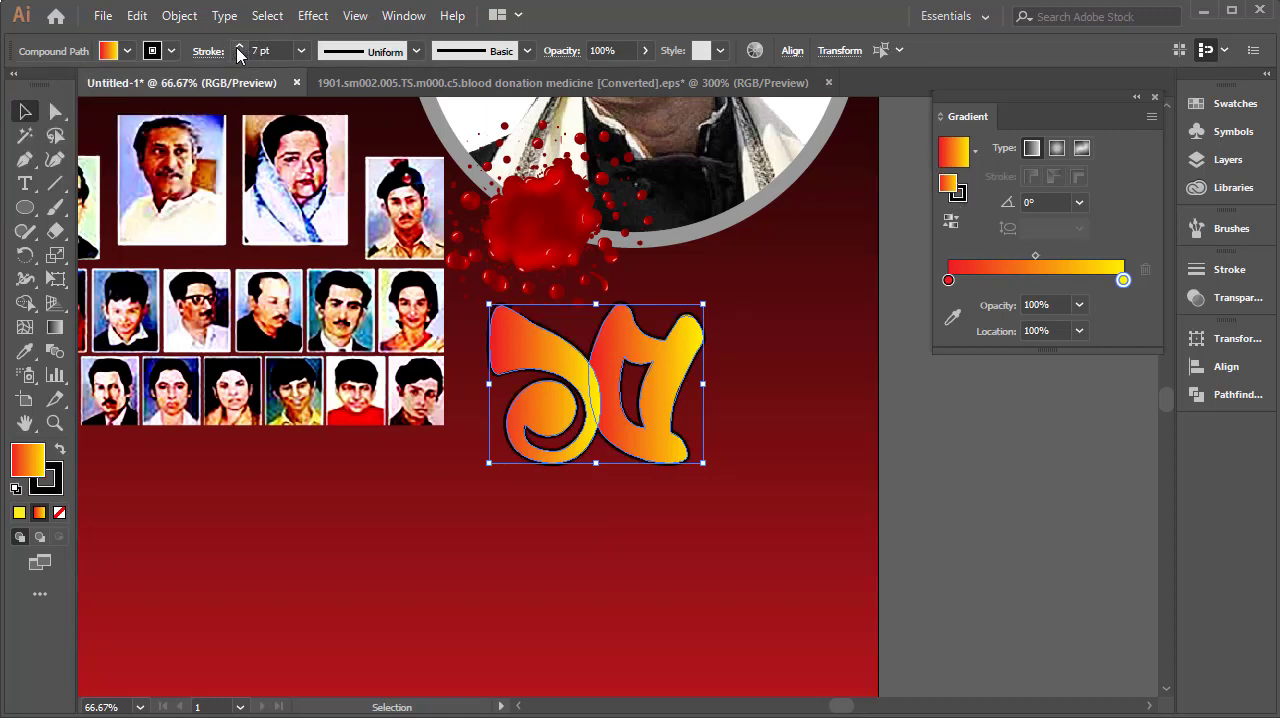
click(239, 48)
click(239, 48)
click(239, 48)
click(239, 48)
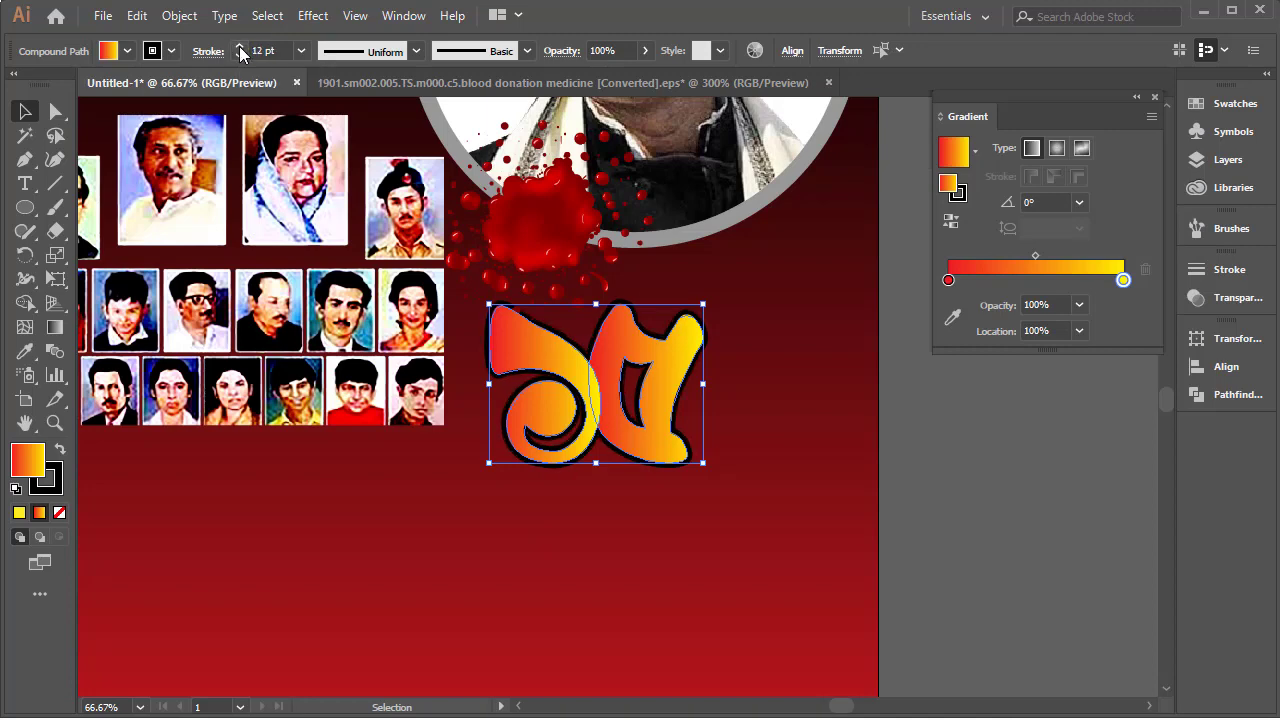
Deselect and reselect parts of the artwork to check the numeral's new outline.
click(950, 428)
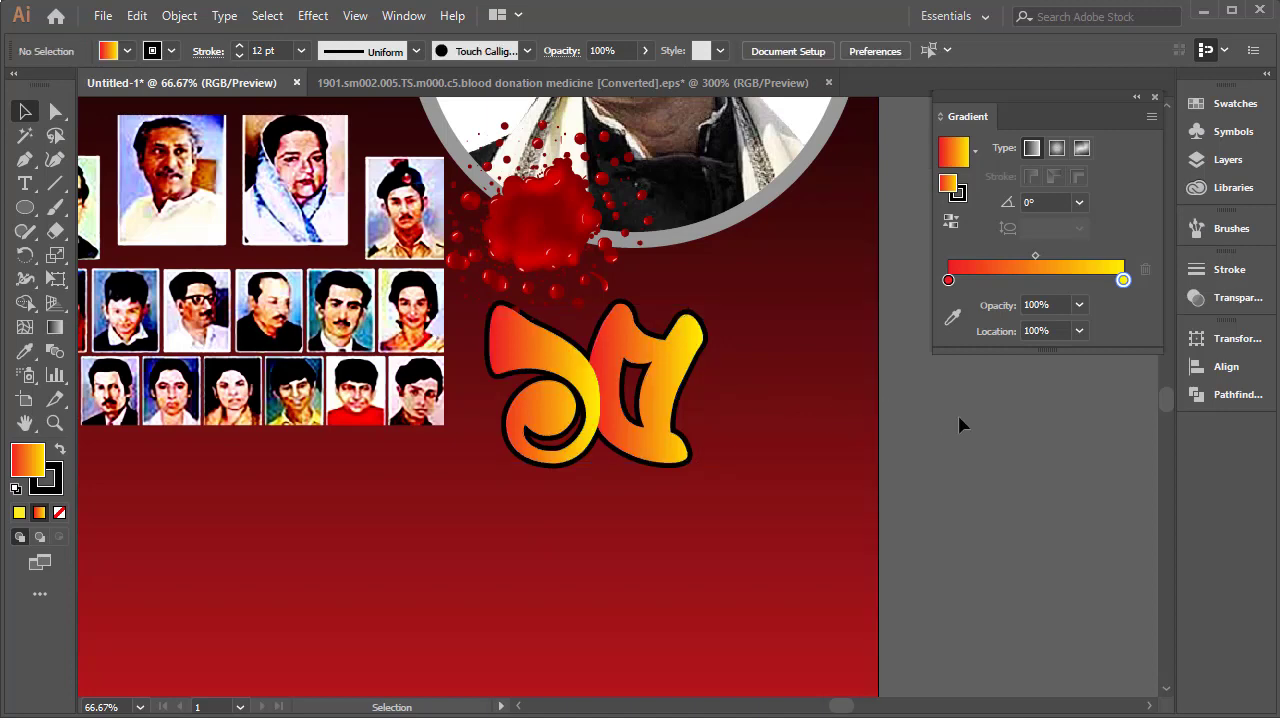
click(725, 485)
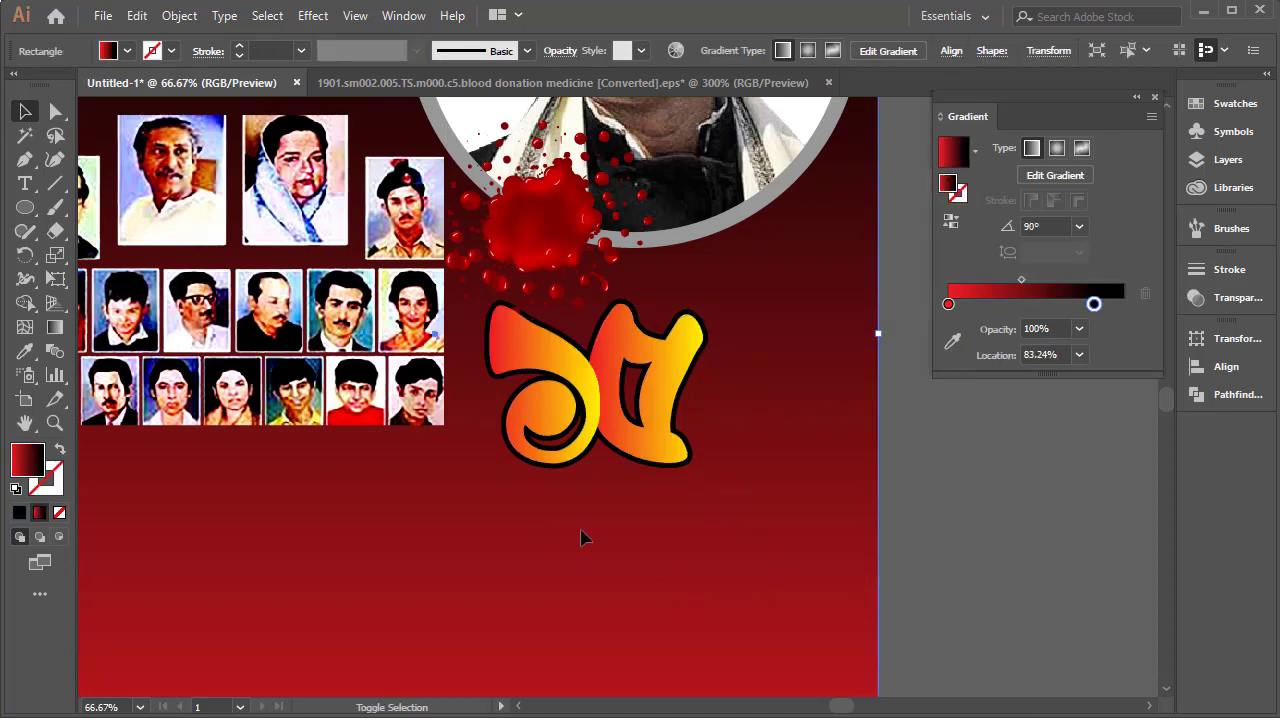
click(1083, 537)
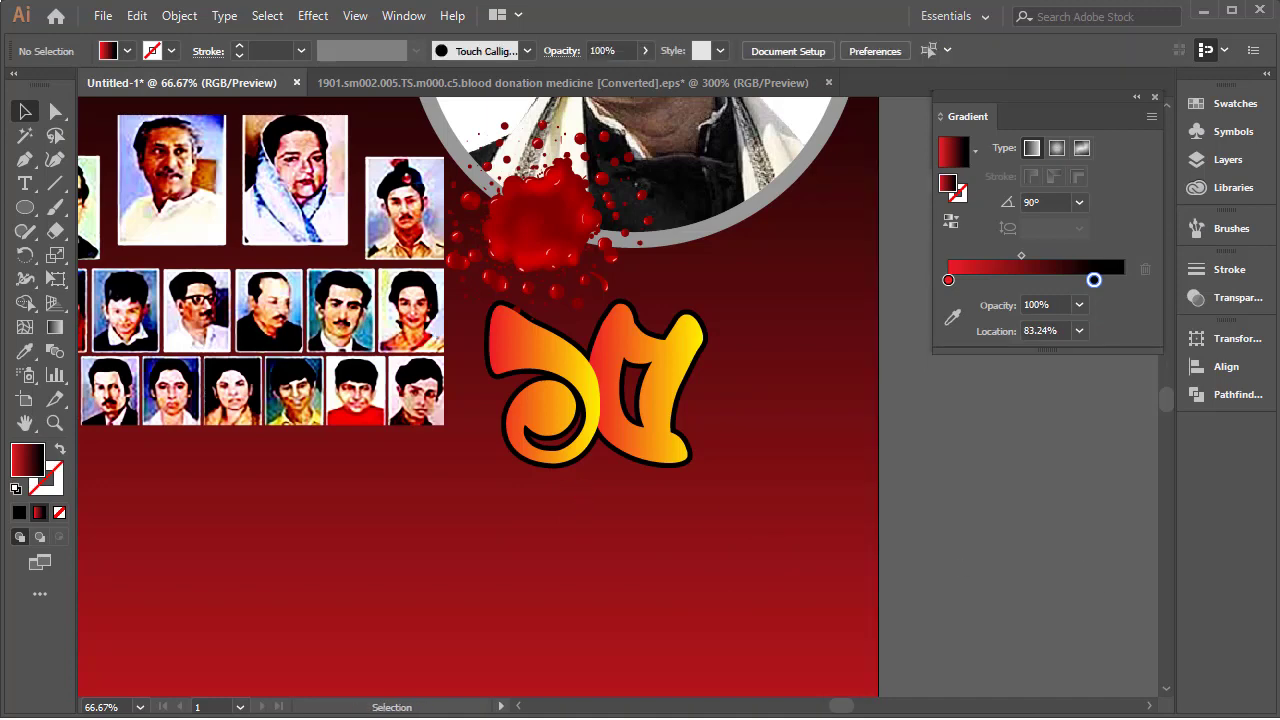
click(541, 460)
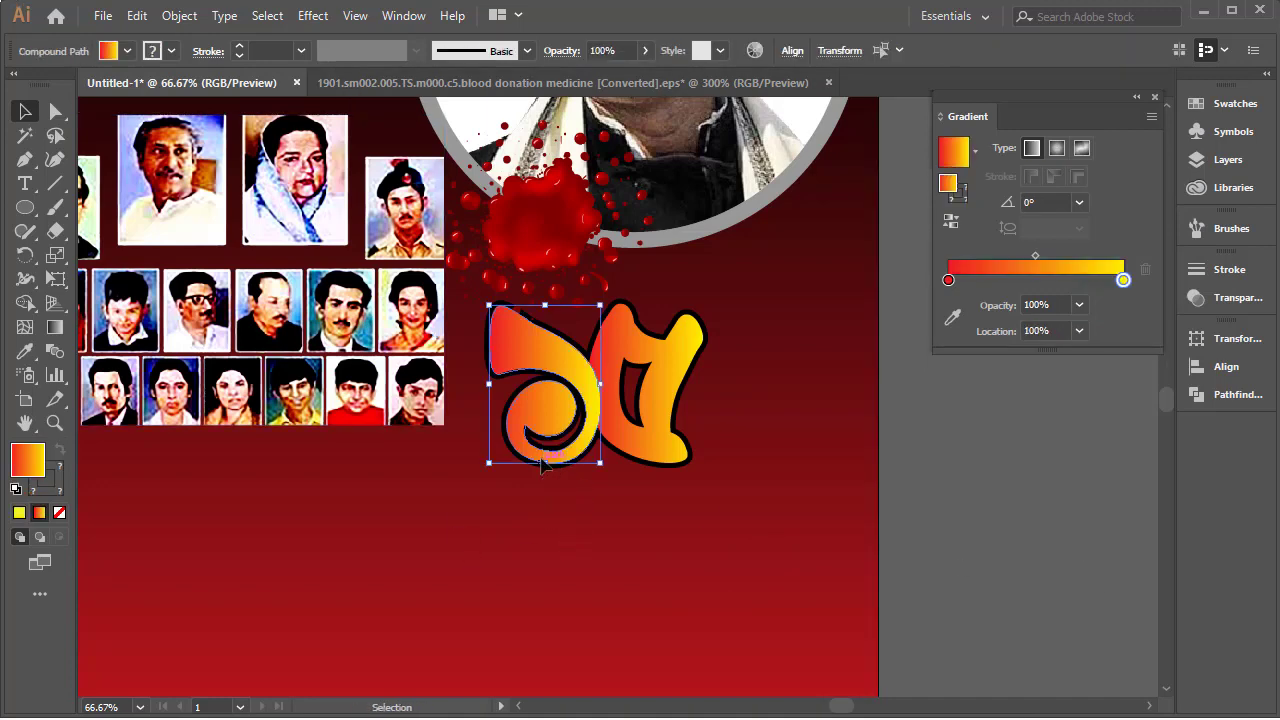
click(705, 524)
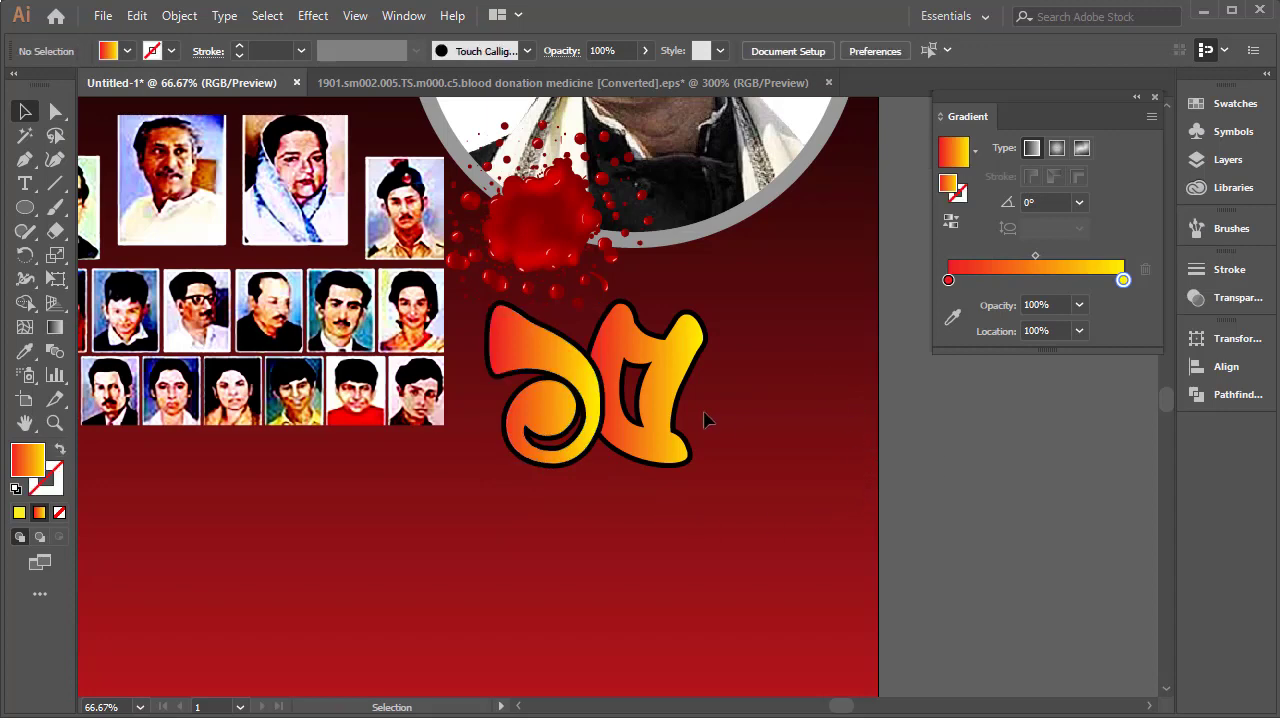
Create a new text object below the numeral containing the word 'আগস্ট'.
click(25, 184)
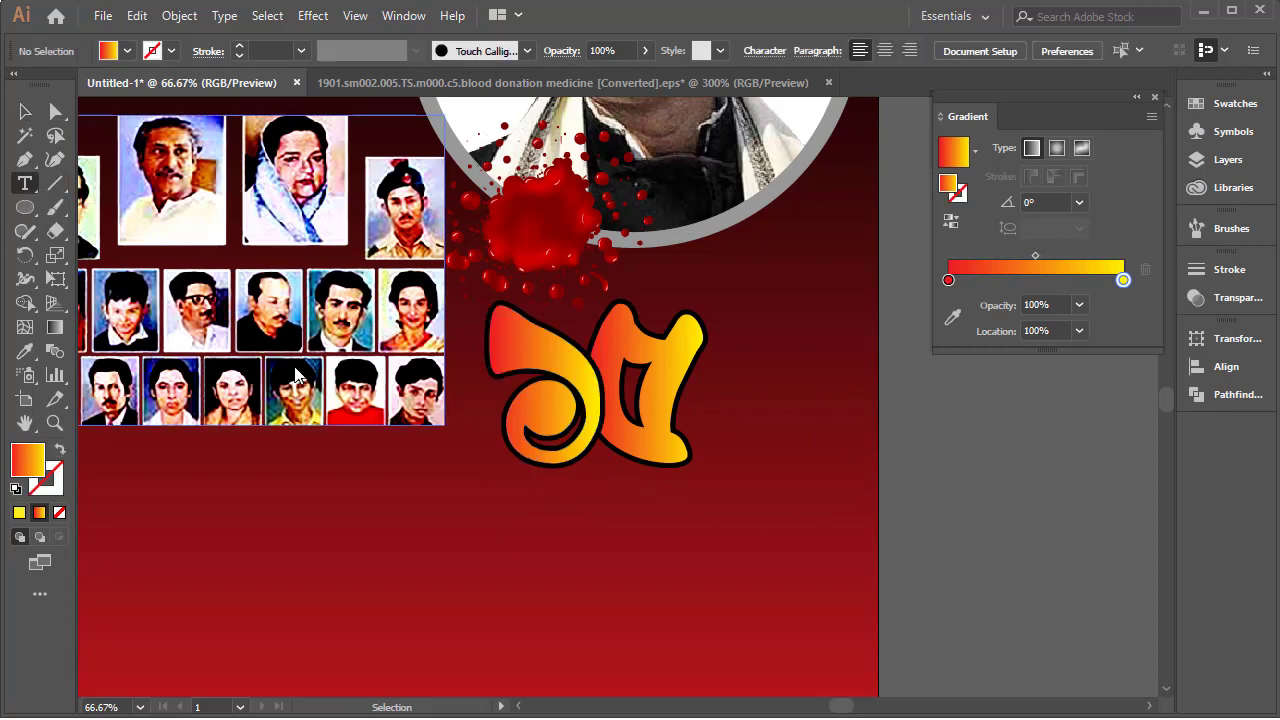
click(612, 578)
text(a)
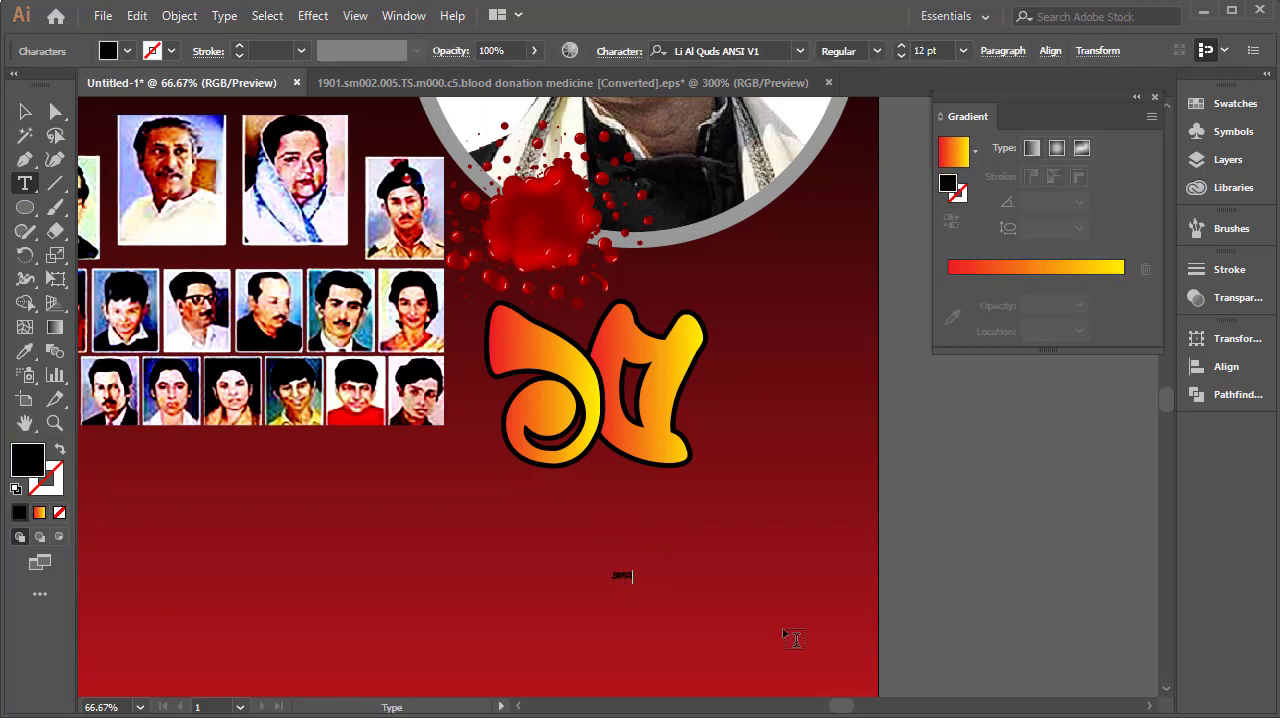
key(Escape)
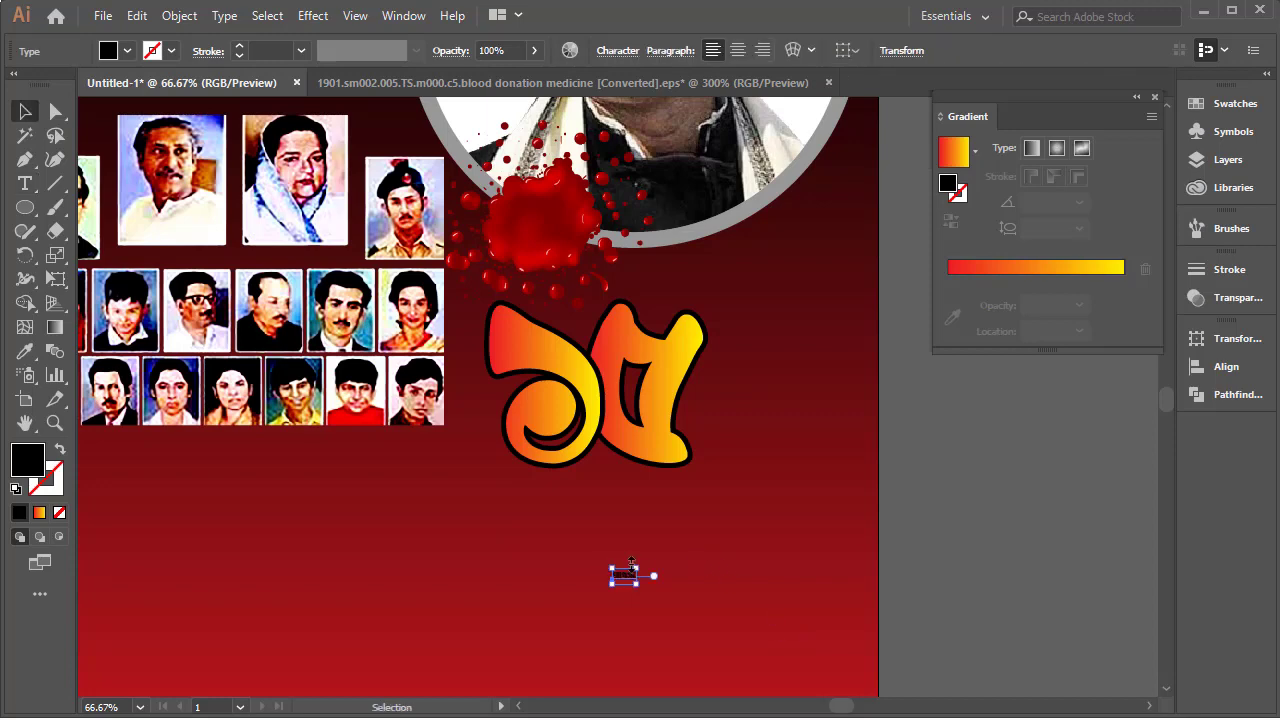
Enlarge the আগস্ট text, place it beside the numeral, and fill it white.
mouse_move(637, 568)
mouse_down()
mouse_move(768, 510)
mouse_move(849, 388)
mouse_move(901, 459)
mouse_move(862, 461)
mouse_up()
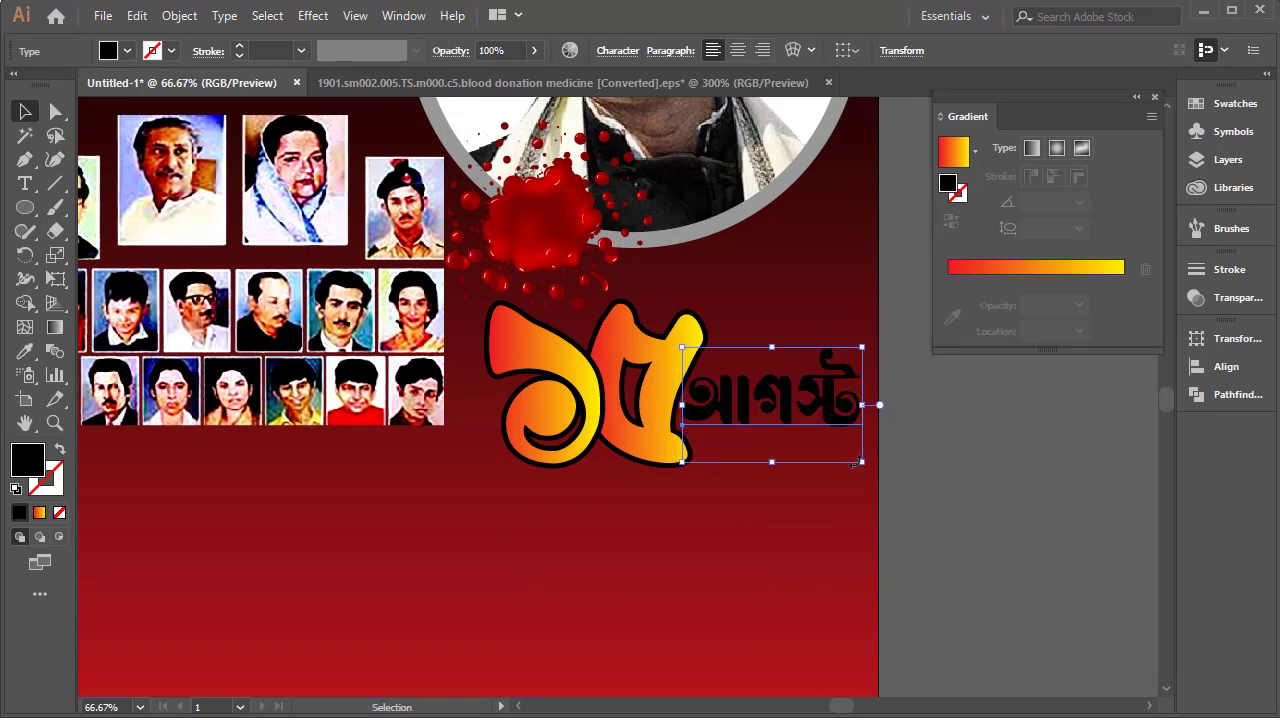
drag(812, 422, 815, 422)
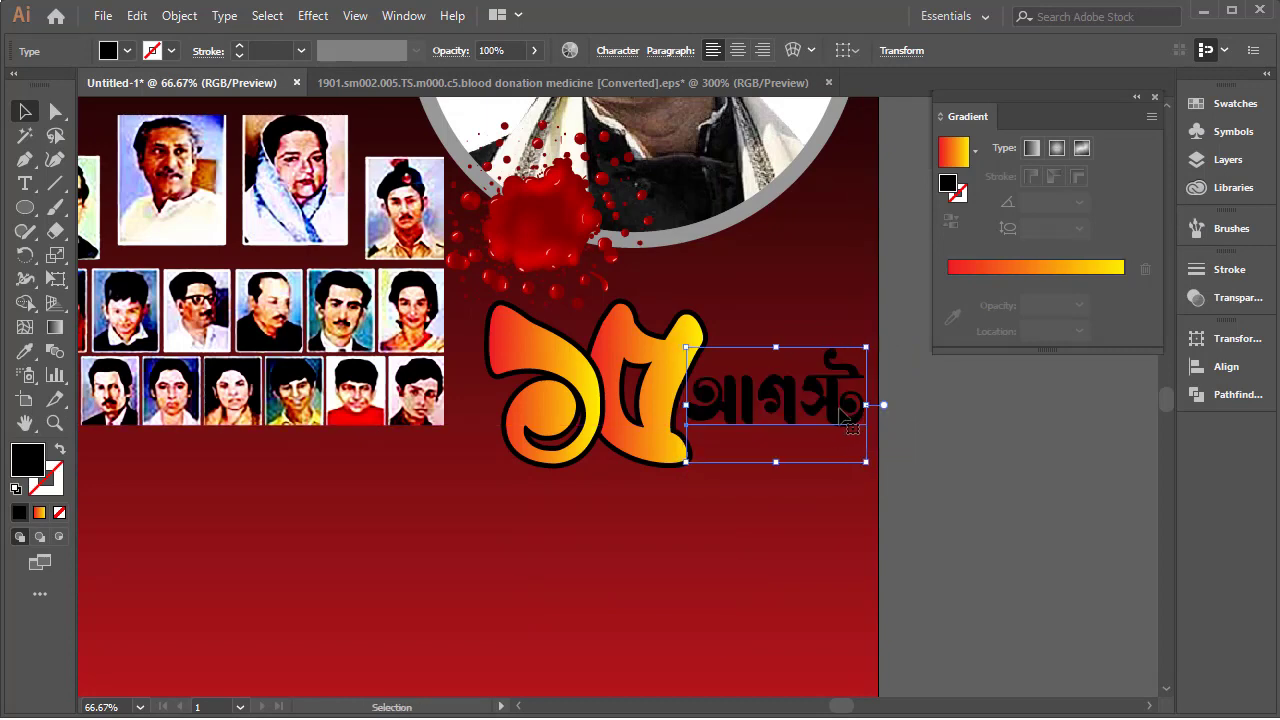
click(127, 50)
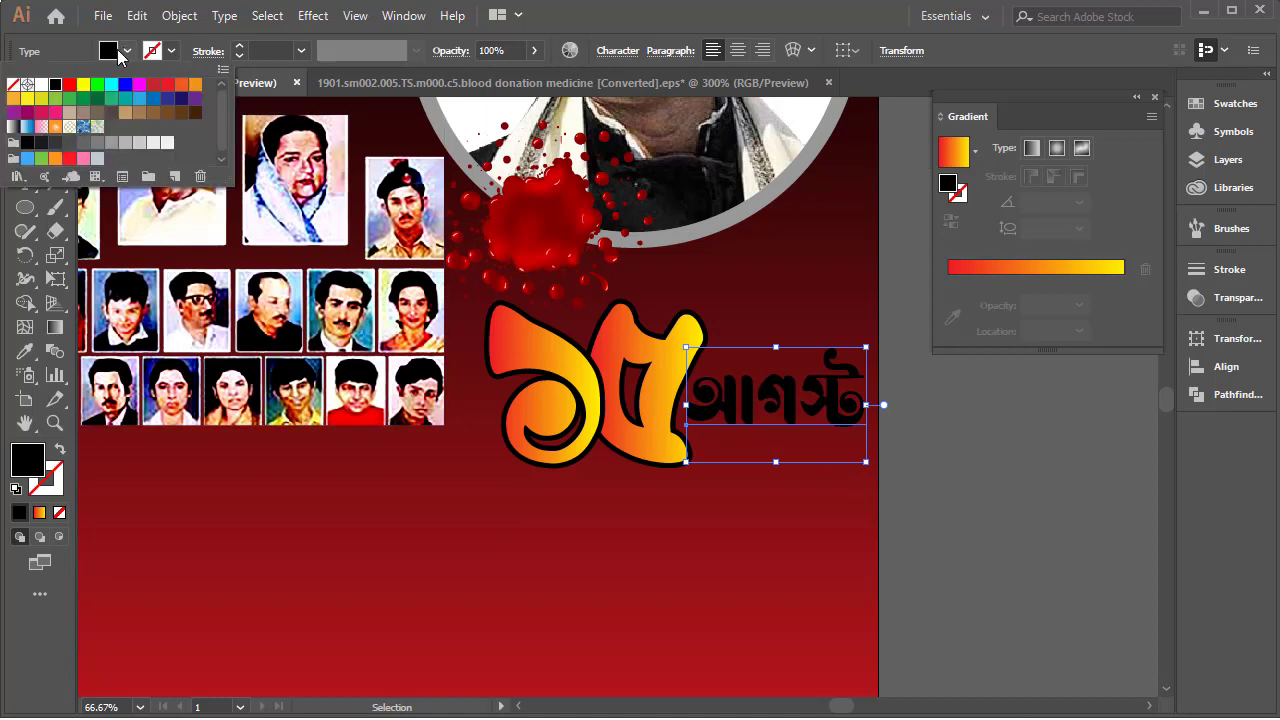
click(41, 85)
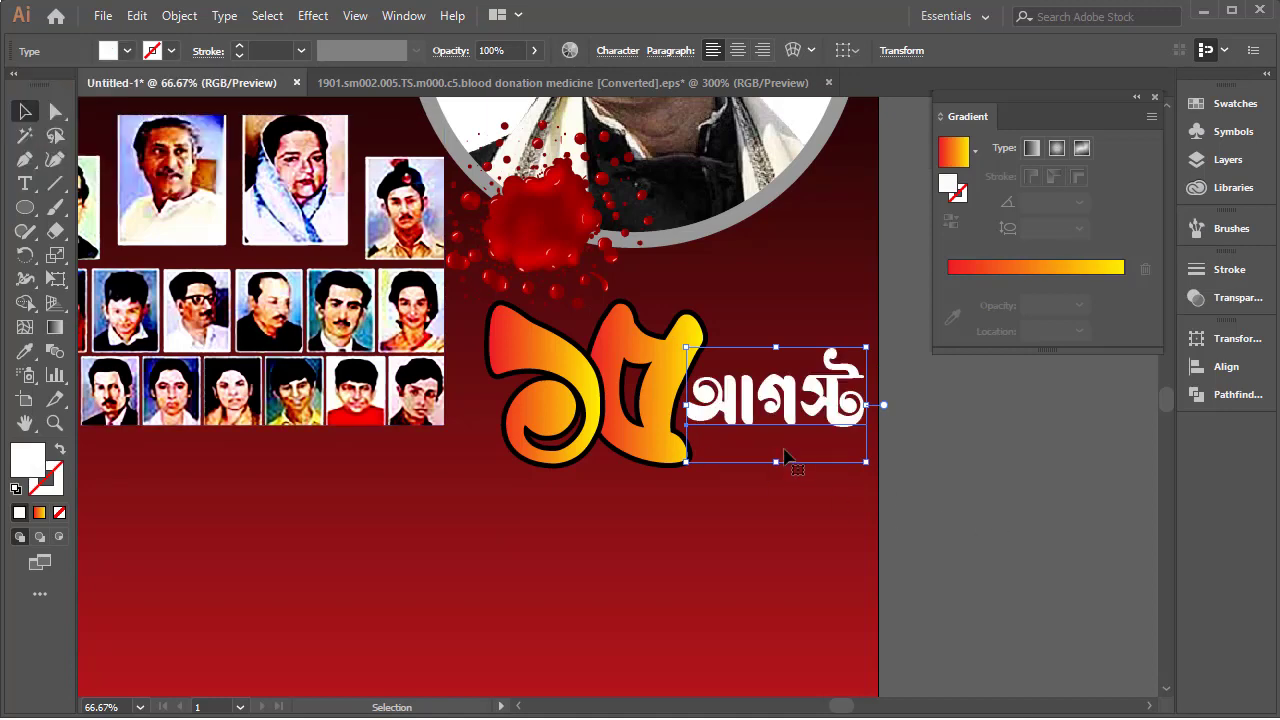
Duplicate আগস্ট below the date line, retype the copy as 'জাতীয়', and show font choices.
drag(777, 458, 752, 540)
key(t)
double_click(752, 545)
text(জা)
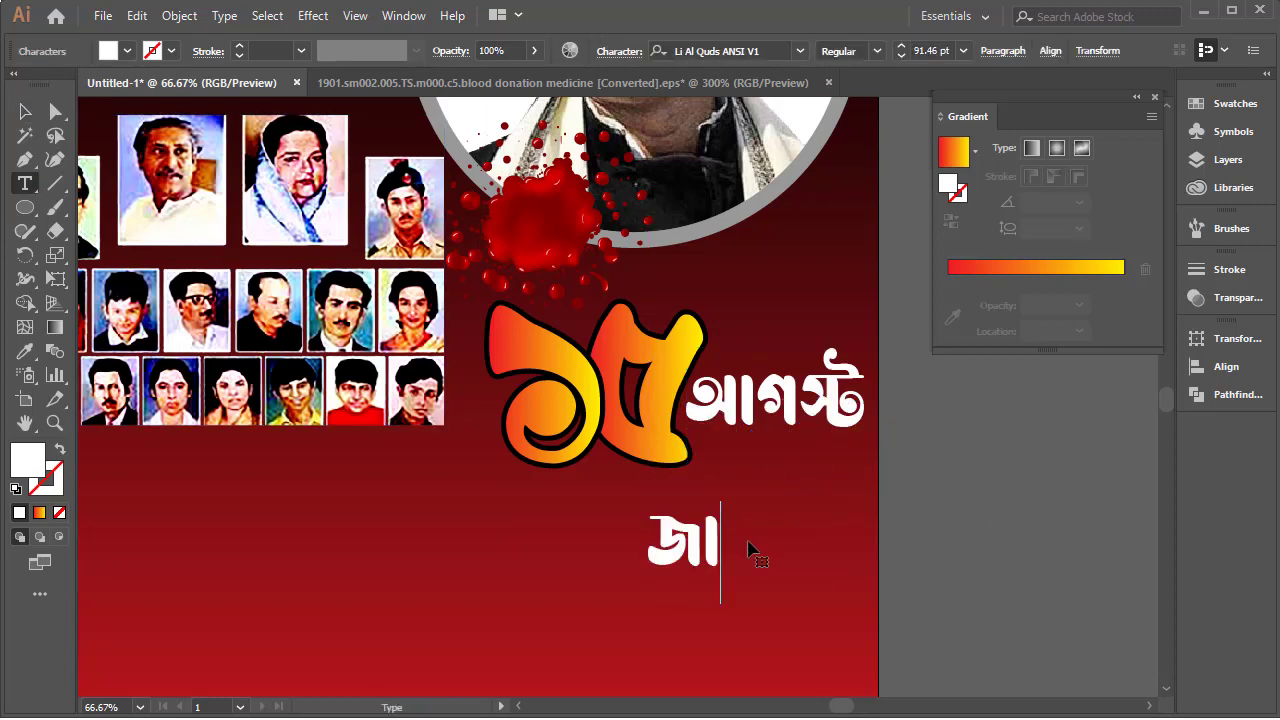
text(তীয়)
double_click(730, 533)
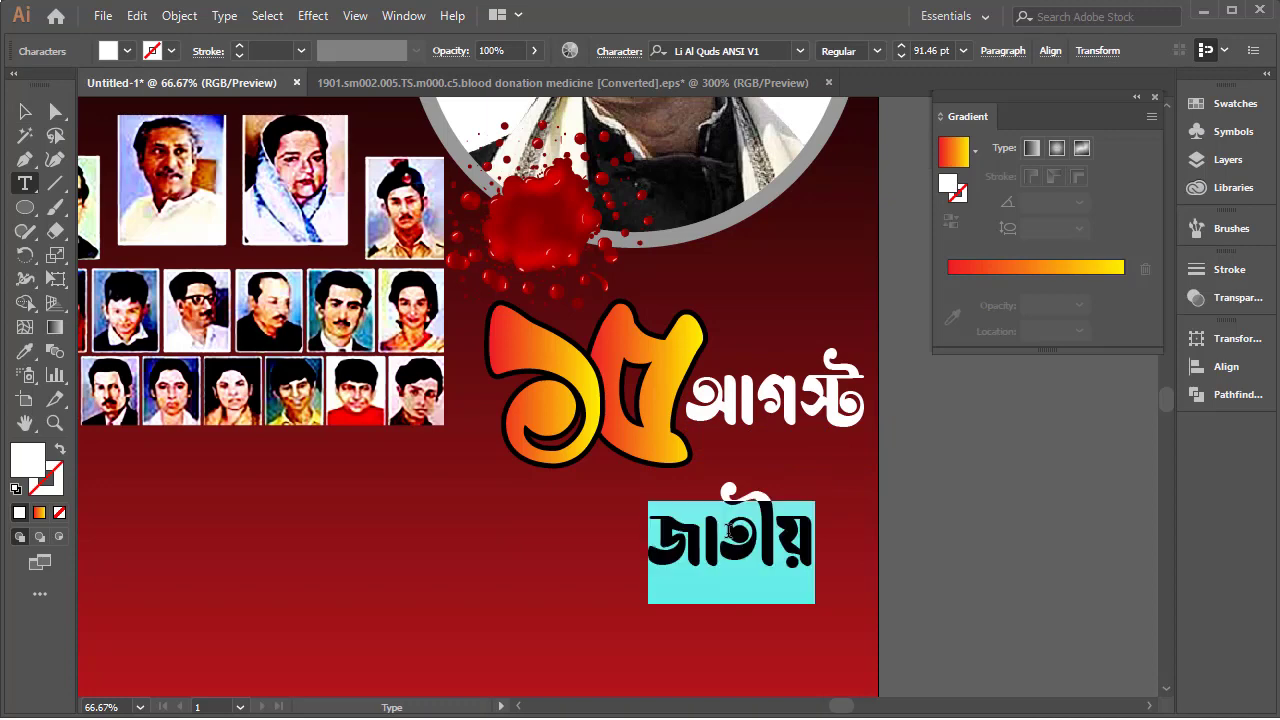
click(799, 51)
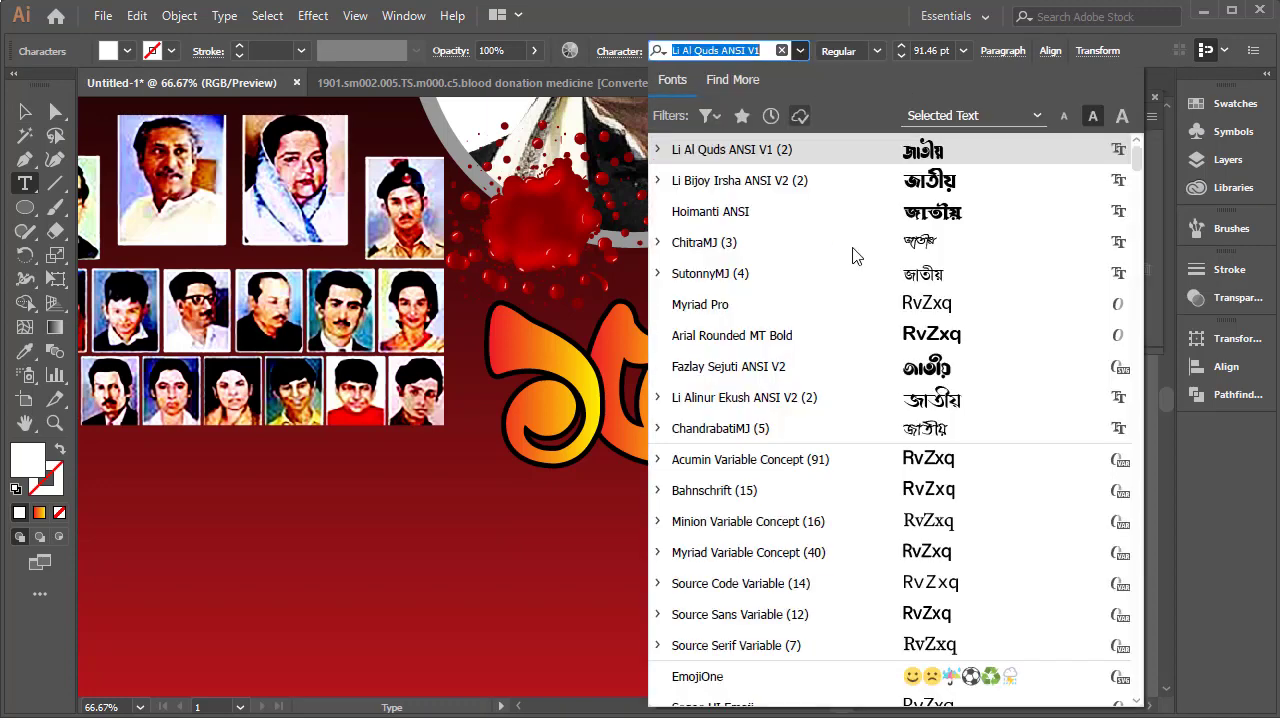
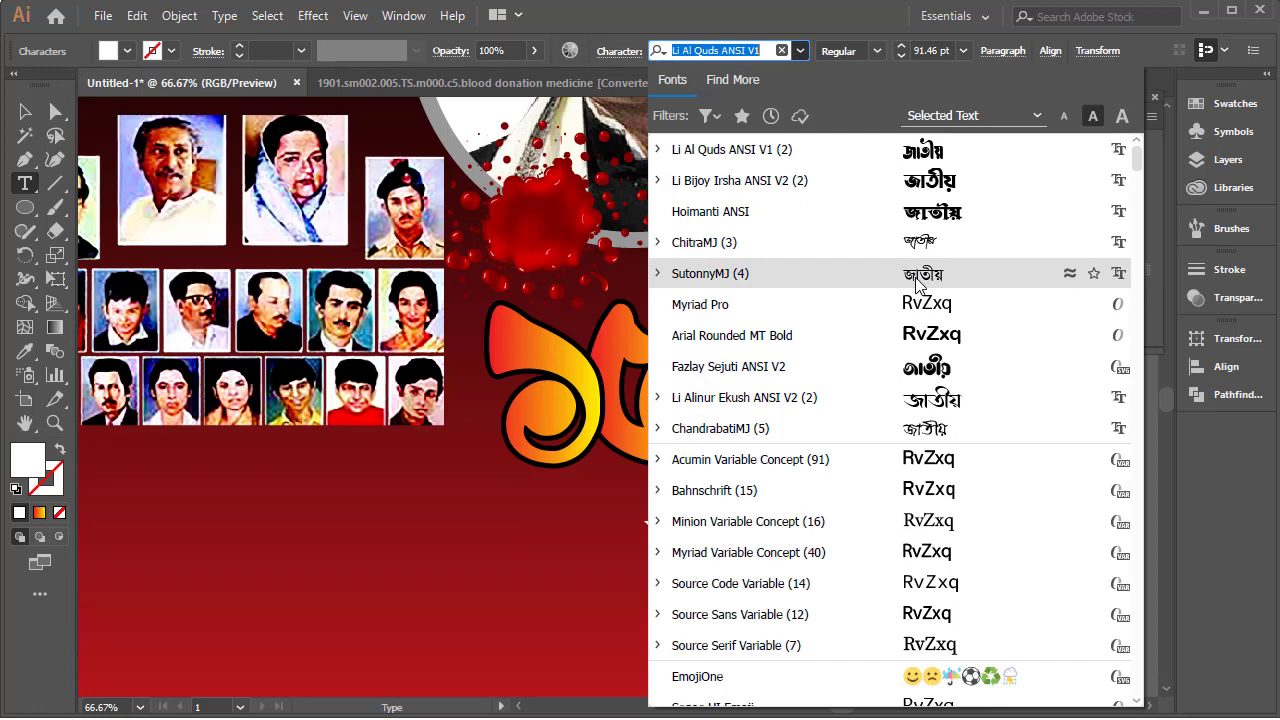
Set জাতীয় in Li Bijoy Irsha ANSI V2, shrink it and move it beneath আগস্ট.
click(801, 191)
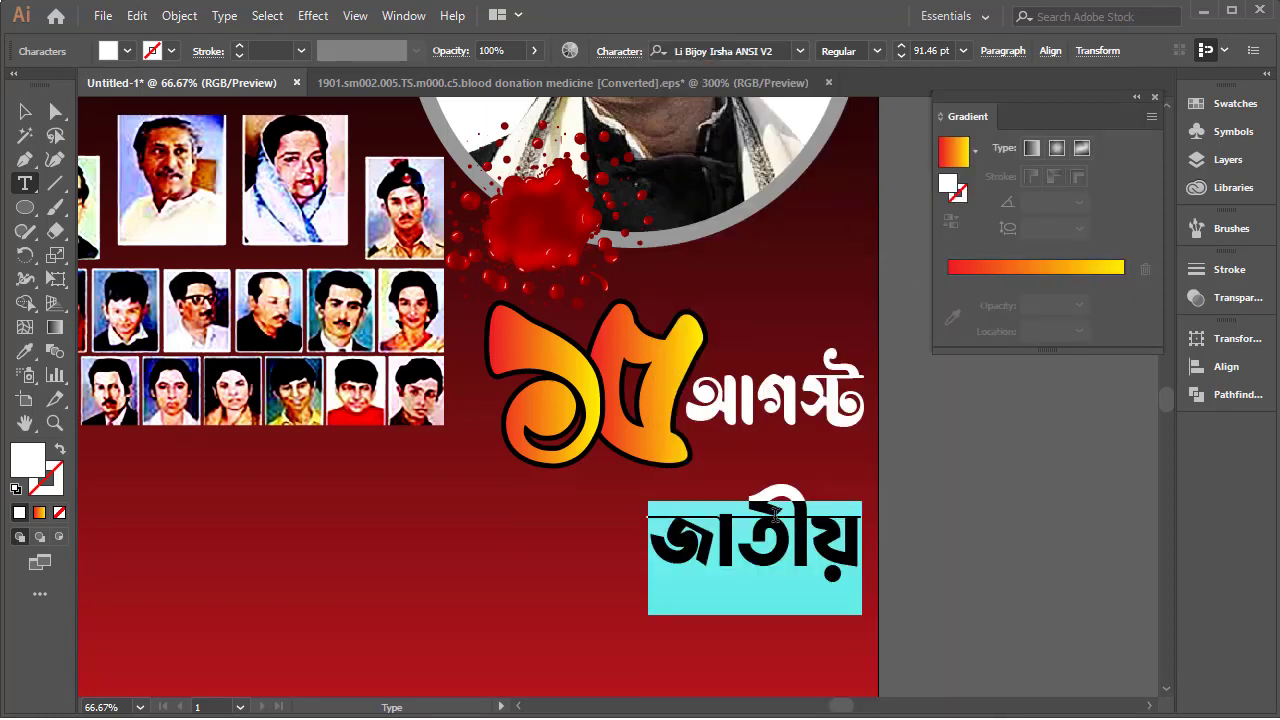
click(25, 111)
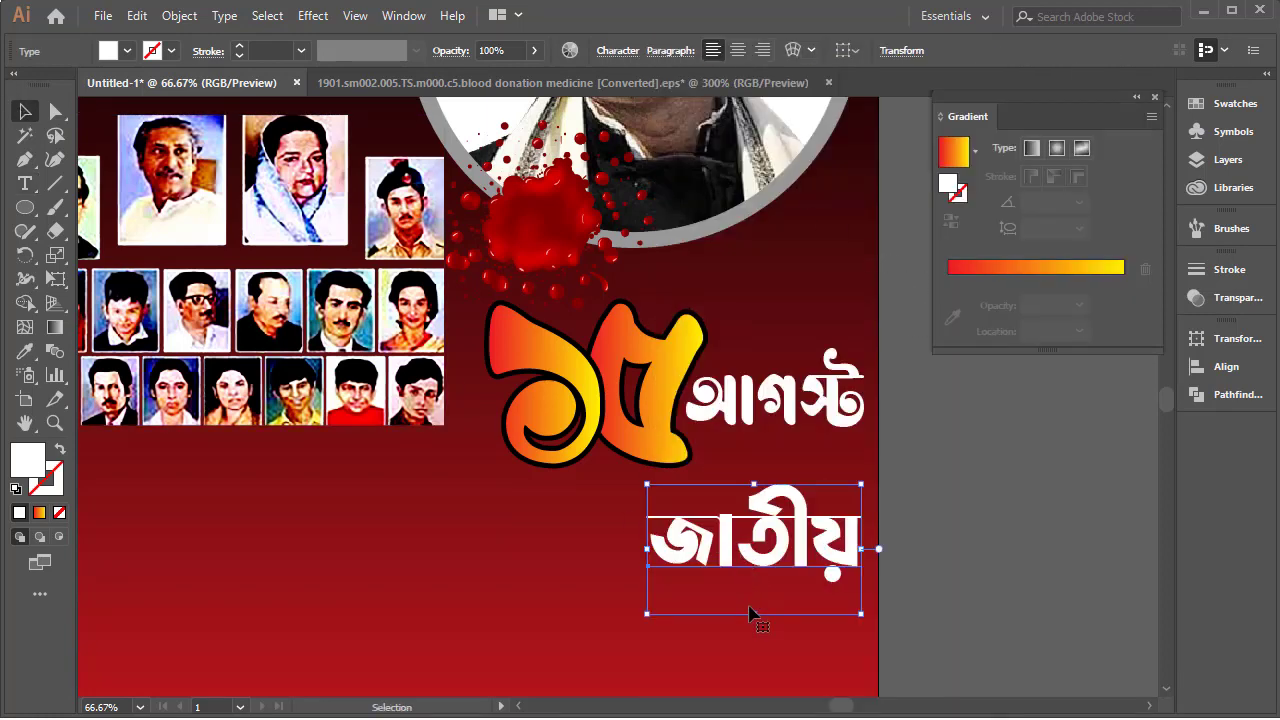
drag(754, 562, 754, 560)
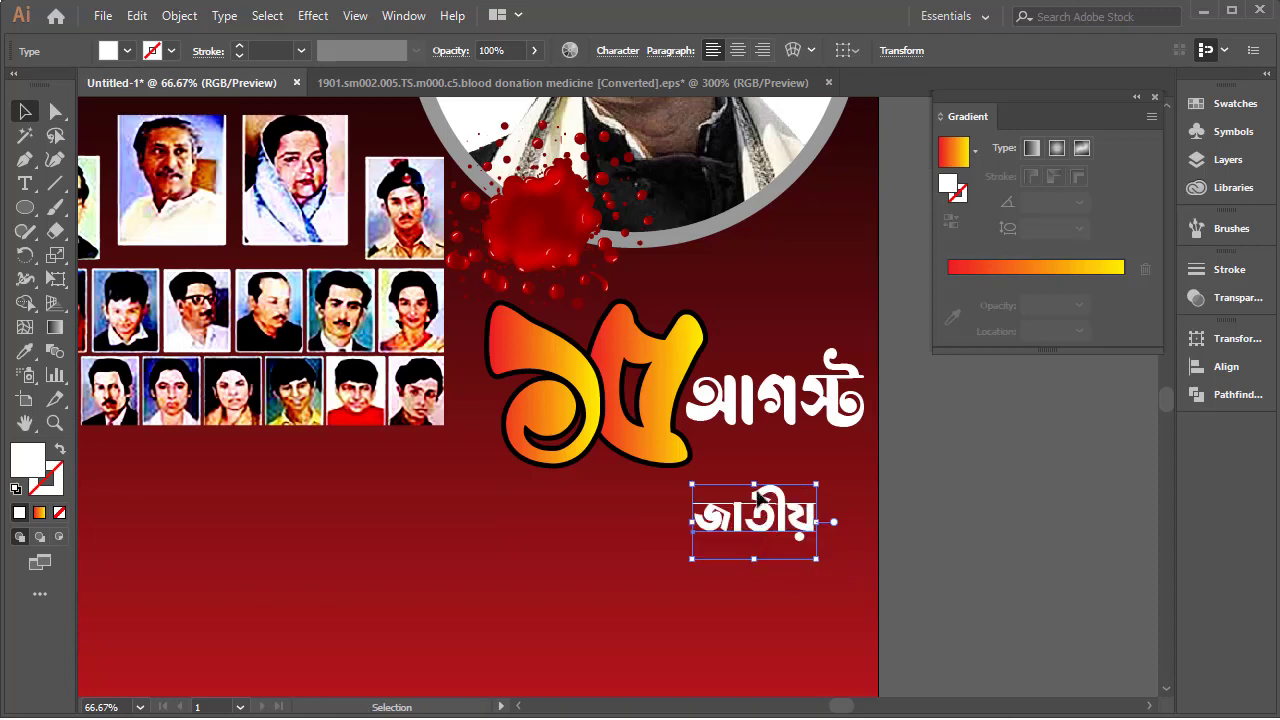
drag(760, 512, 778, 460)
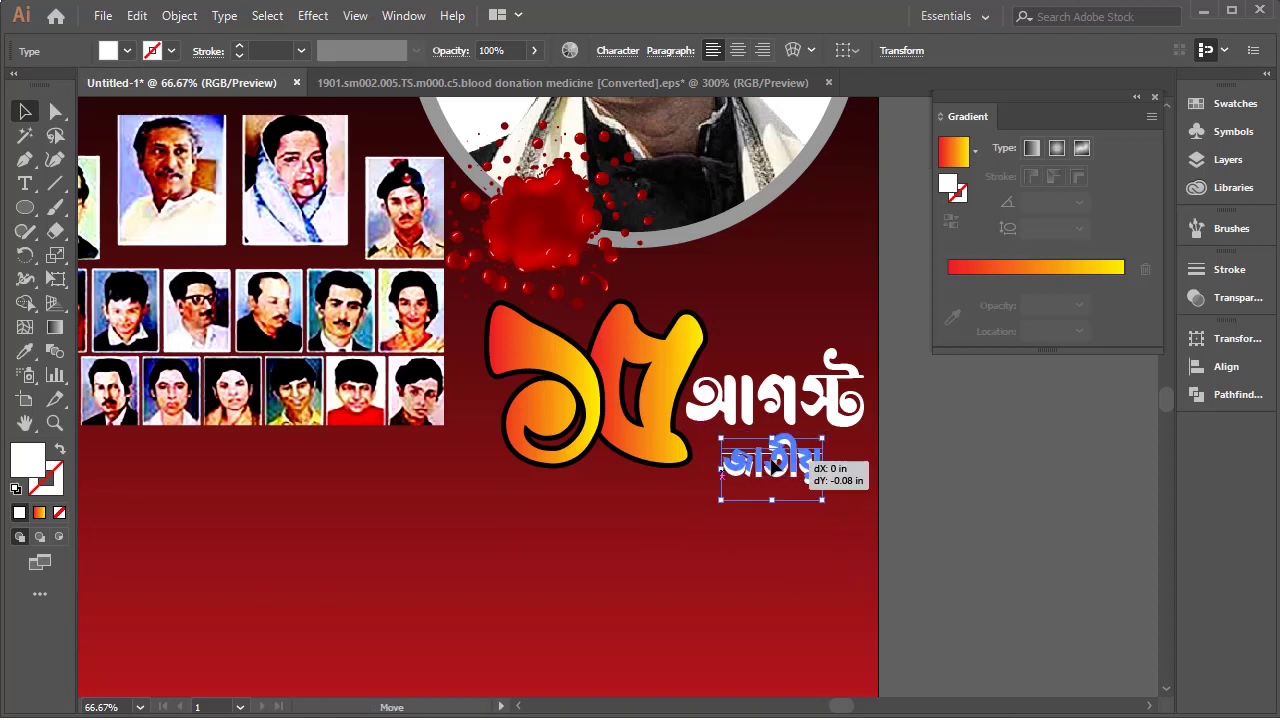
drag(835, 468, 822, 462)
Colour জাতীয় yellow and Alt-drag a duplicate further down the poster.
click(117, 53)
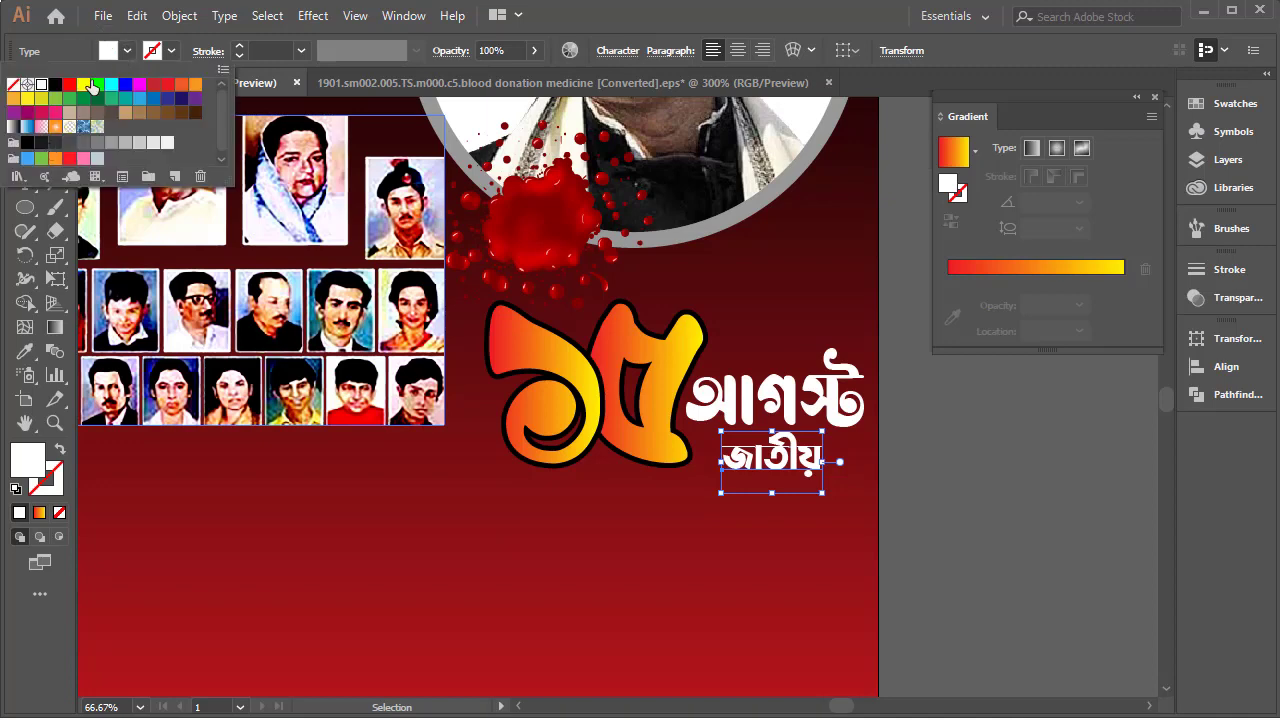
click(84, 85)
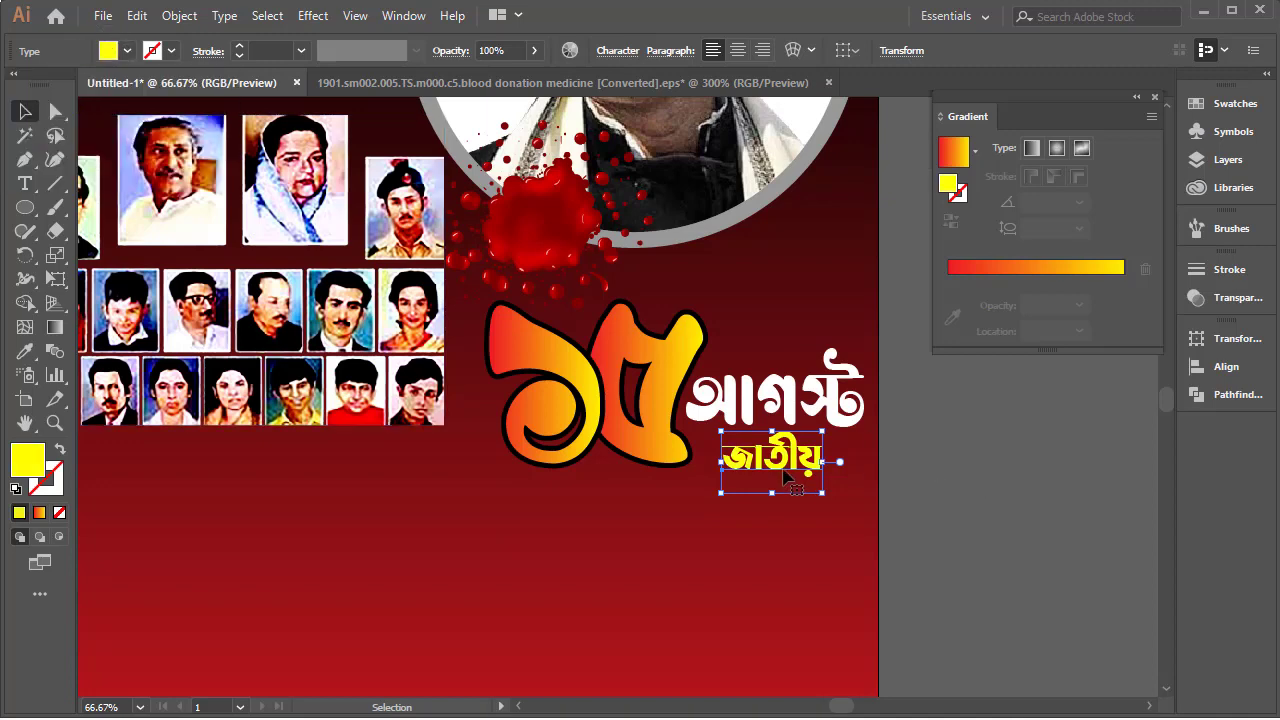
drag(775, 458, 692, 592)
Replace the copy's text with শোক দিবস on two lines, removing the stray leading space.
double_click(692, 592)
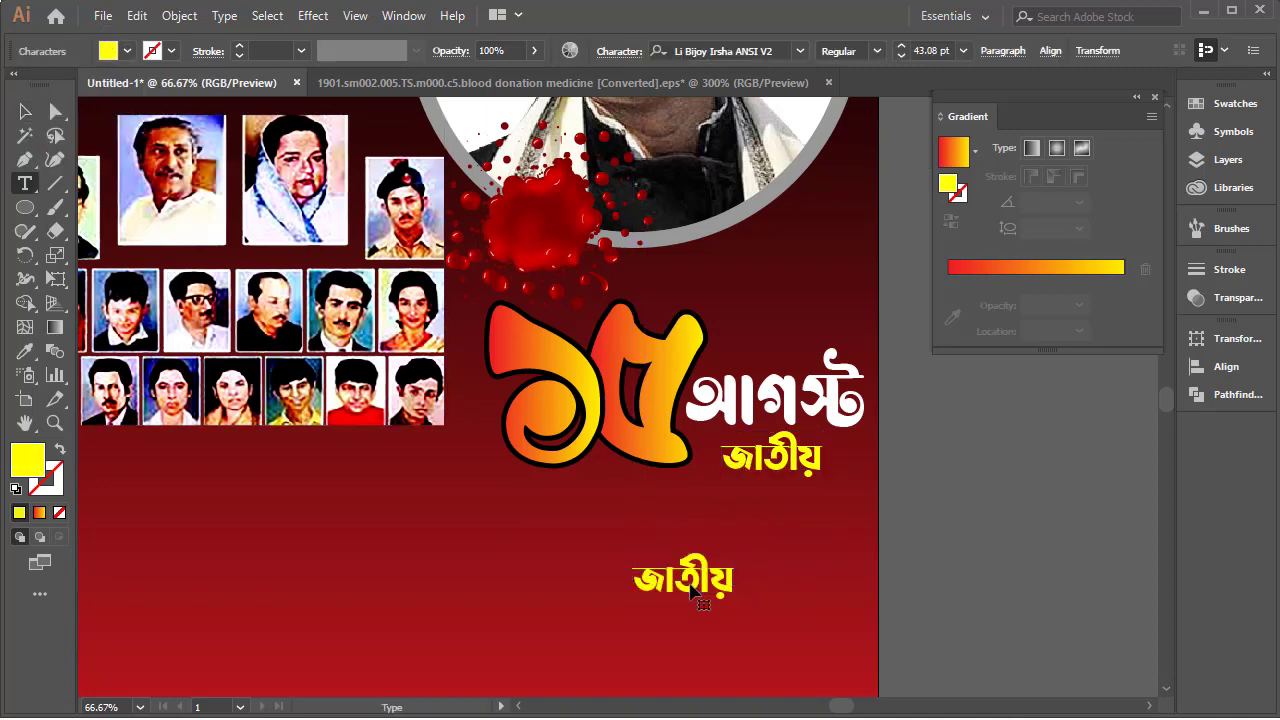
key(ctrl+a)
text(শোক)
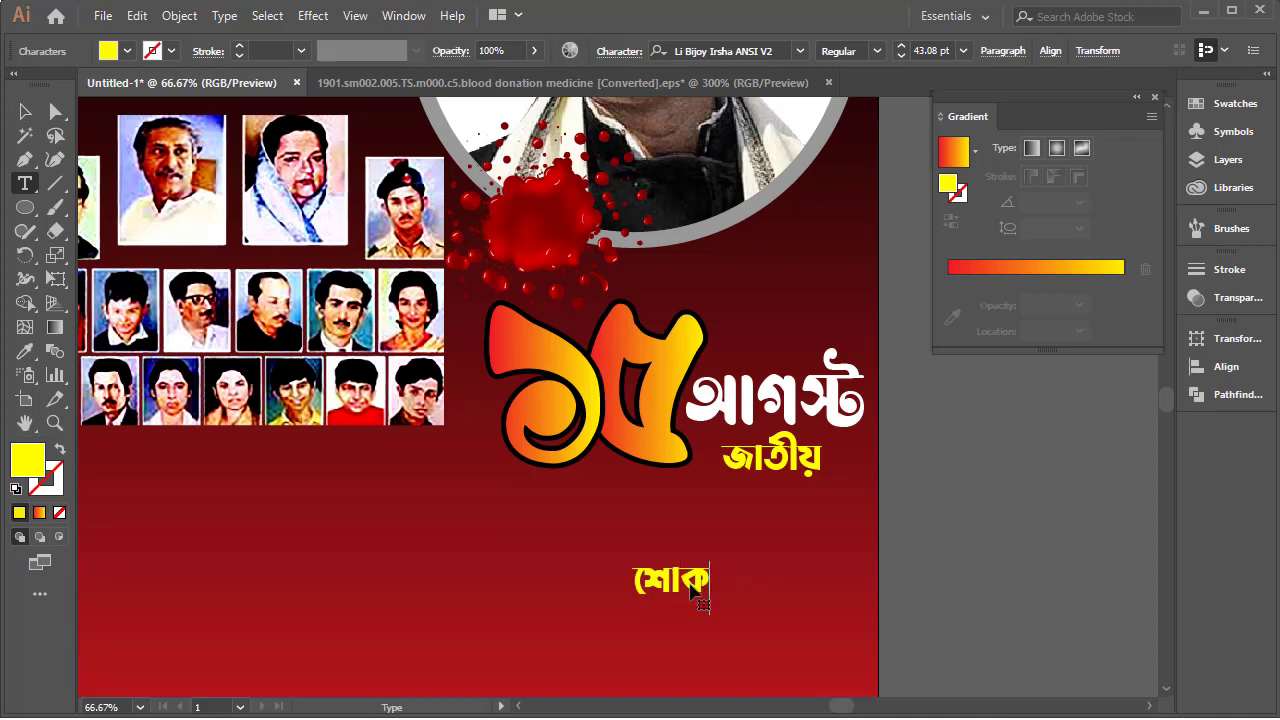
text(দিবস)
drag(646, 580, 630, 578)
key(BackSpace)
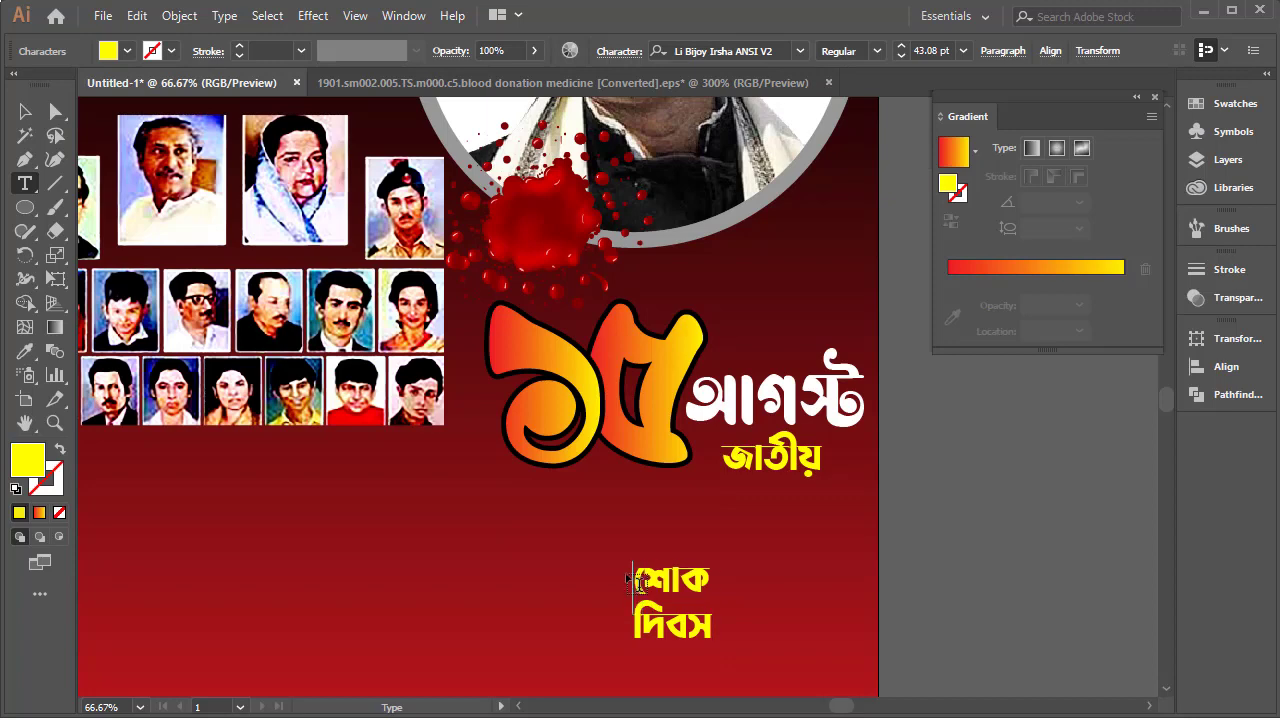
key(Escape)
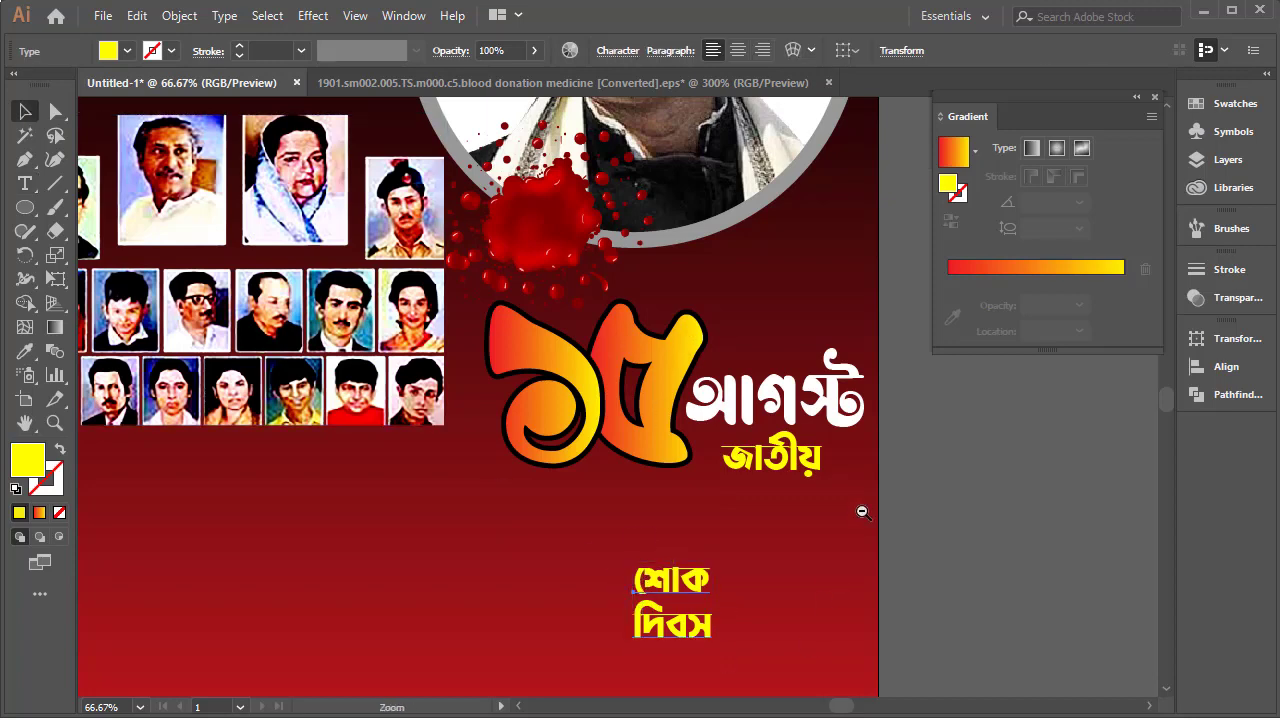
Enlarge শোক দিবস greatly and position it below জাতীয়.
key(ctrl+minus)
key(ctrl+minus)
scroll(409, 423, left, 3)
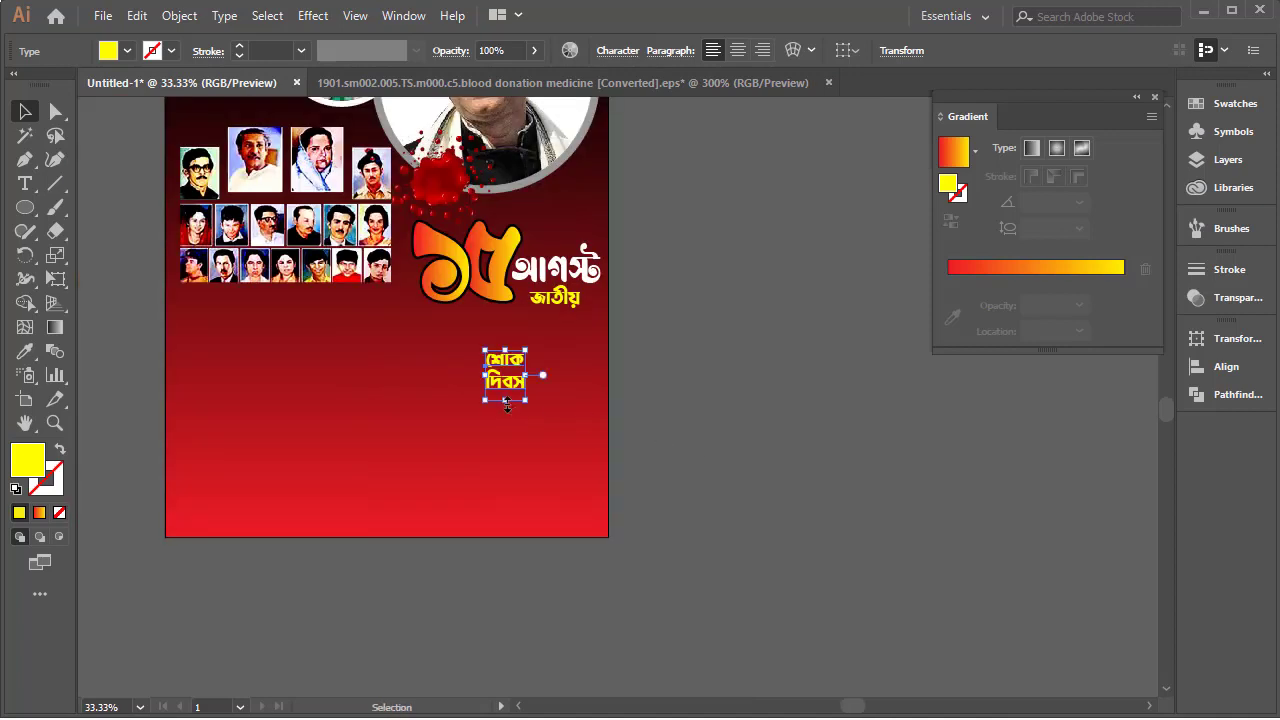
drag(507, 403, 505, 490)
mouse_move(497, 410)
mouse_down()
mouse_move(502, 462)
mouse_move(503, 378)
mouse_up()
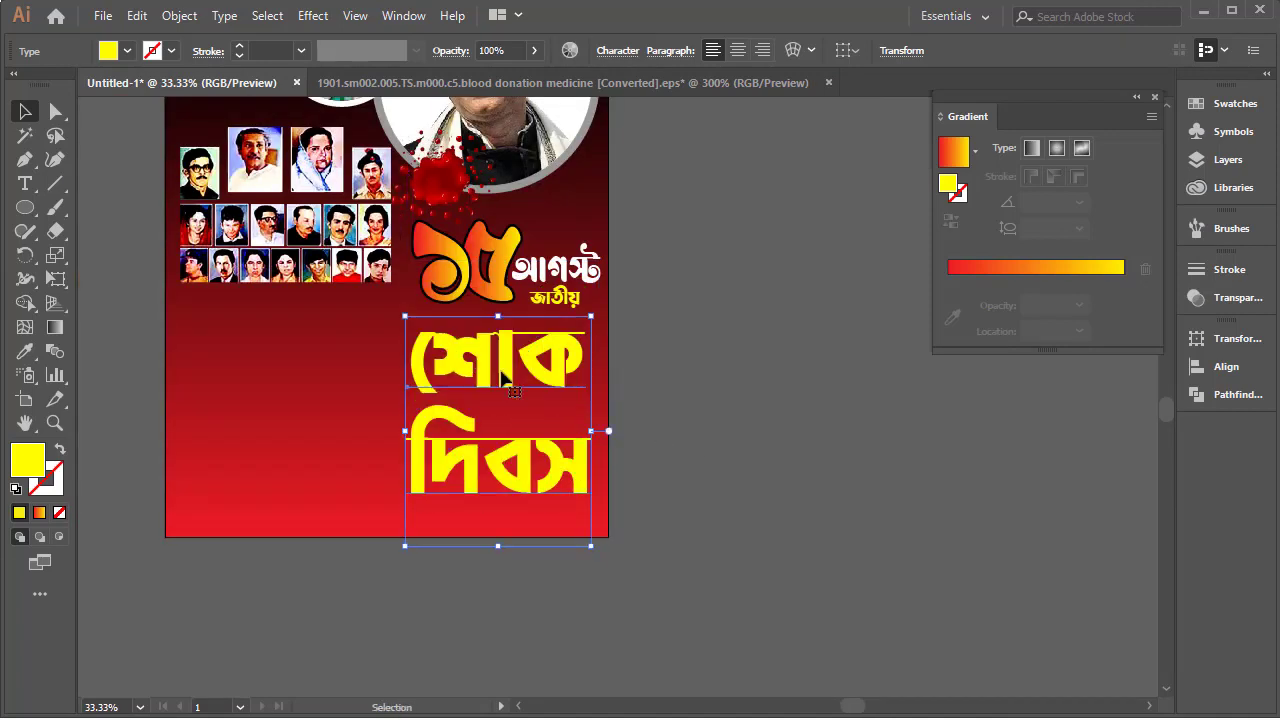
scroll(645, 298, up, 5)
drag(698, 640, 440, 370)
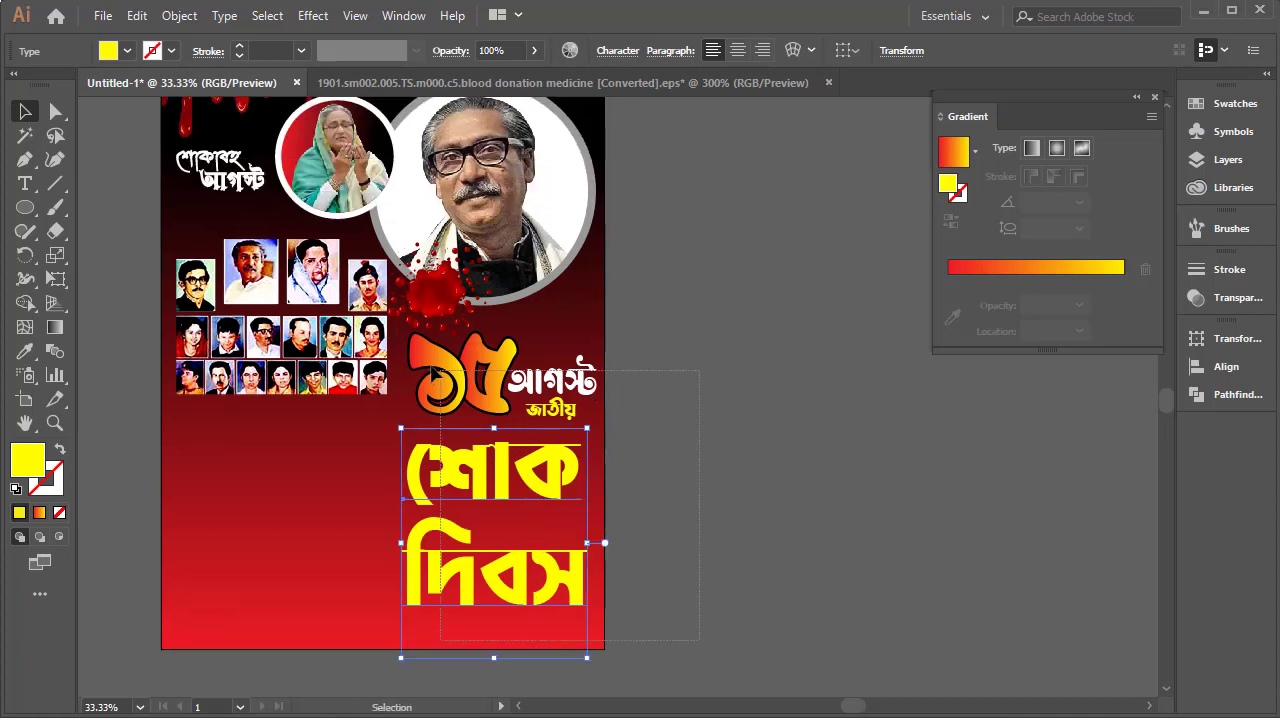
drag(500, 662, 499, 614)
Shrink শোক দিবস slightly and nudge it right to fit the poster.
key(ctrl+shift+a)
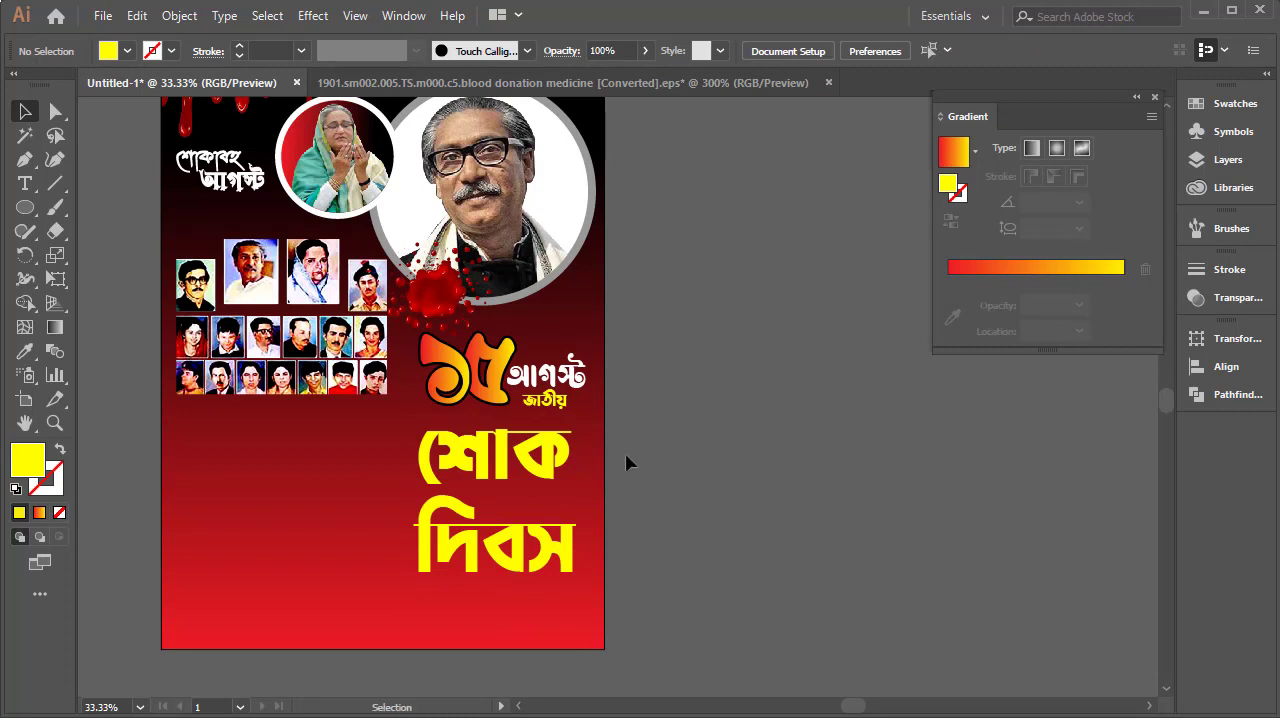
drag(591, 439, 709, 433)
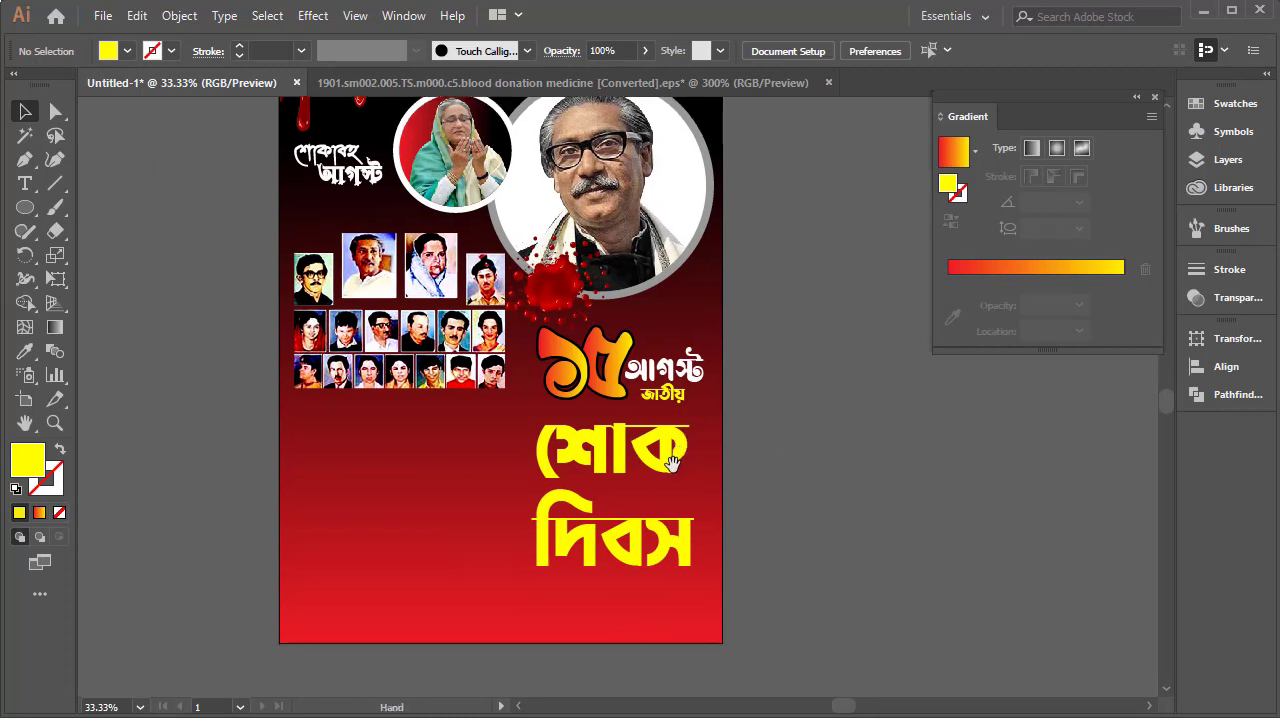
click(618, 567)
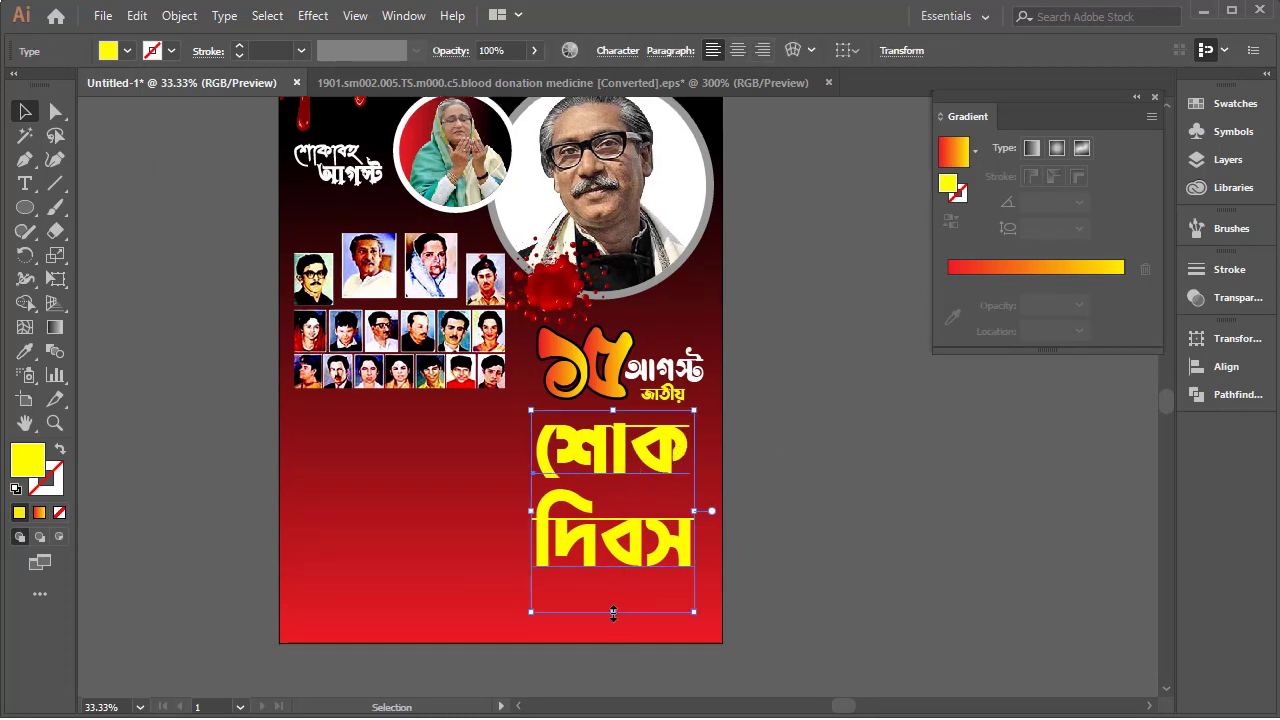
drag(612, 612, 612, 598)
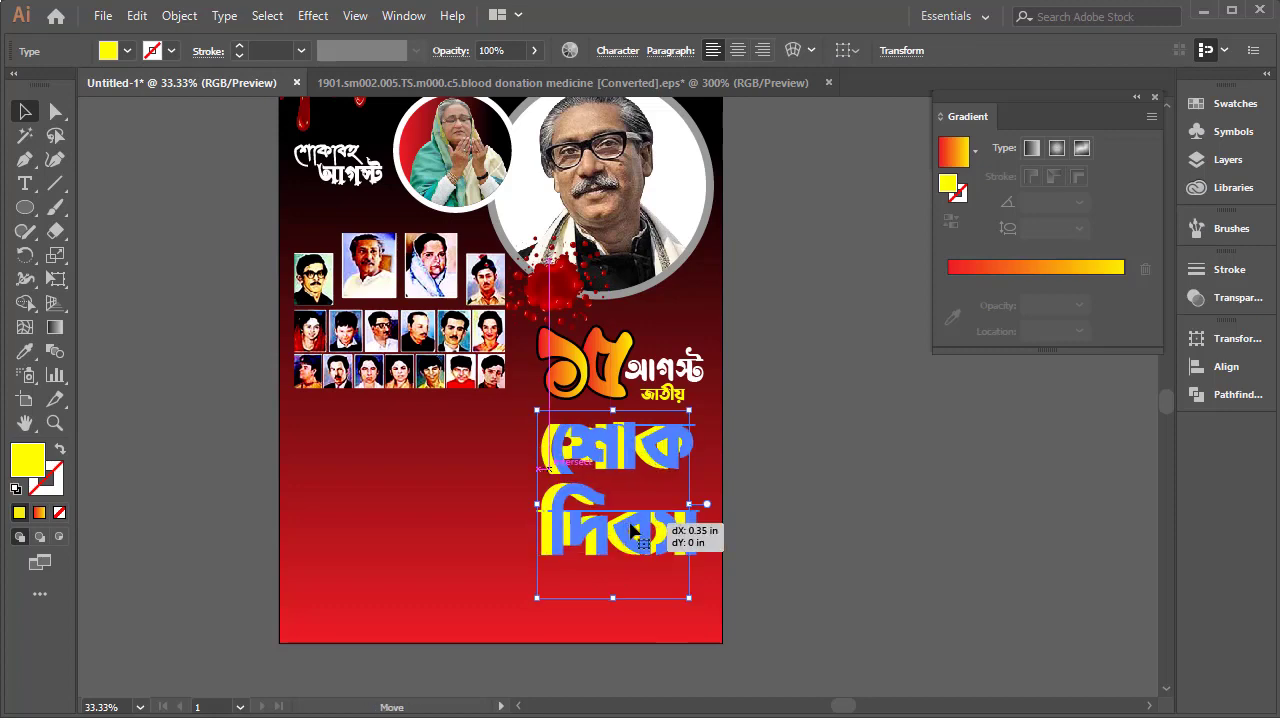
drag(620, 533, 636, 533)
click(711, 457)
key(ctrl+equal)
drag(711, 457, 580, 425)
Apply the Fazlay Sejuti ANSI V1 font to all of the শোক দিবস text.
click(580, 425)
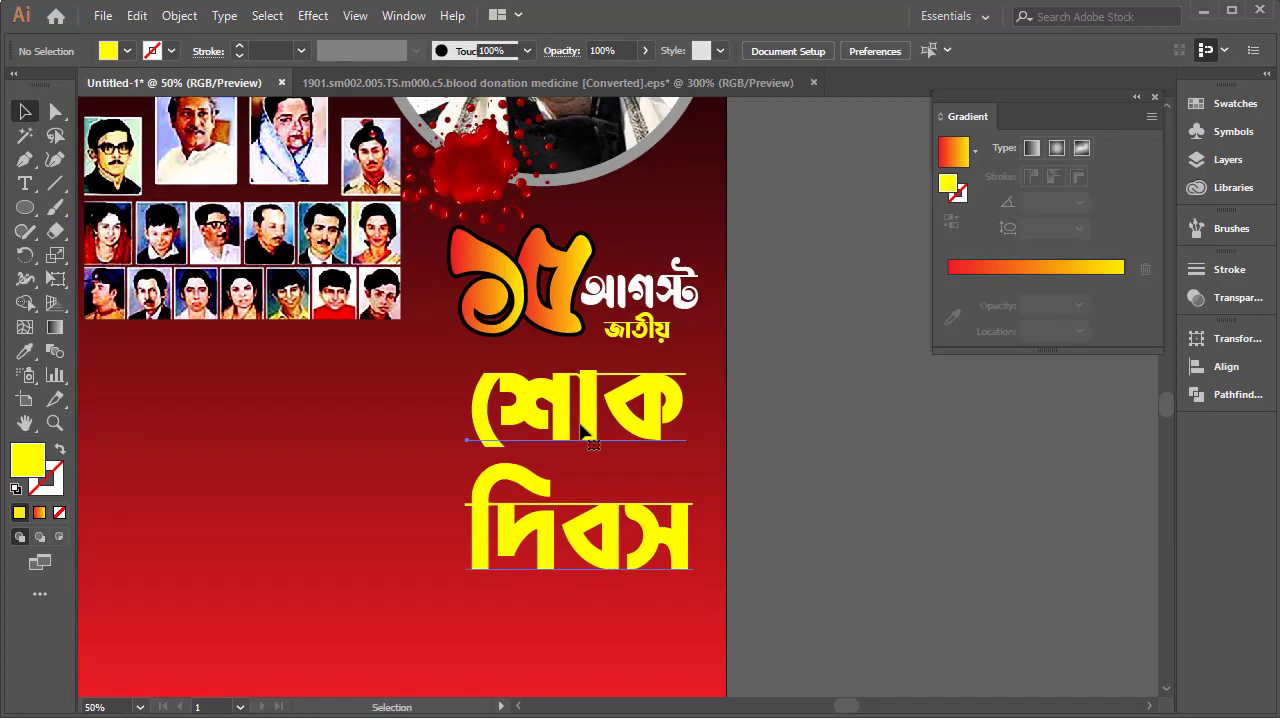
double_click(570, 393)
key(ctrl+a)
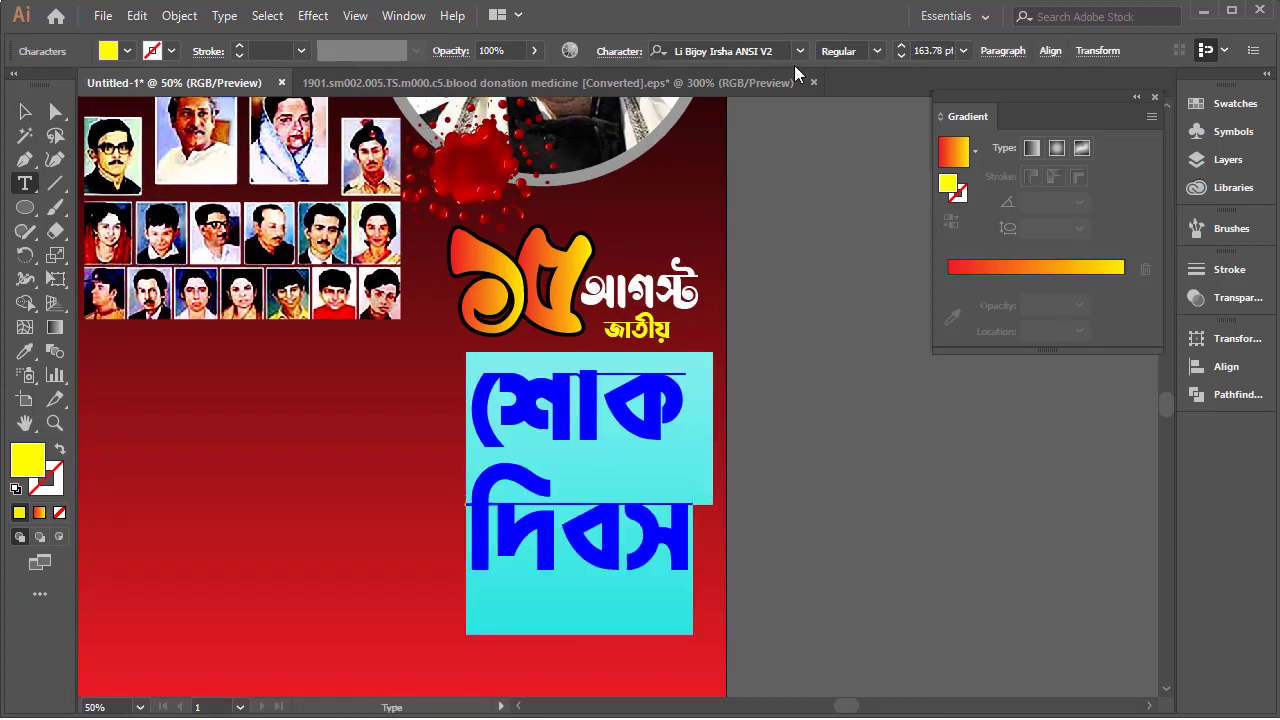
click(799, 50)
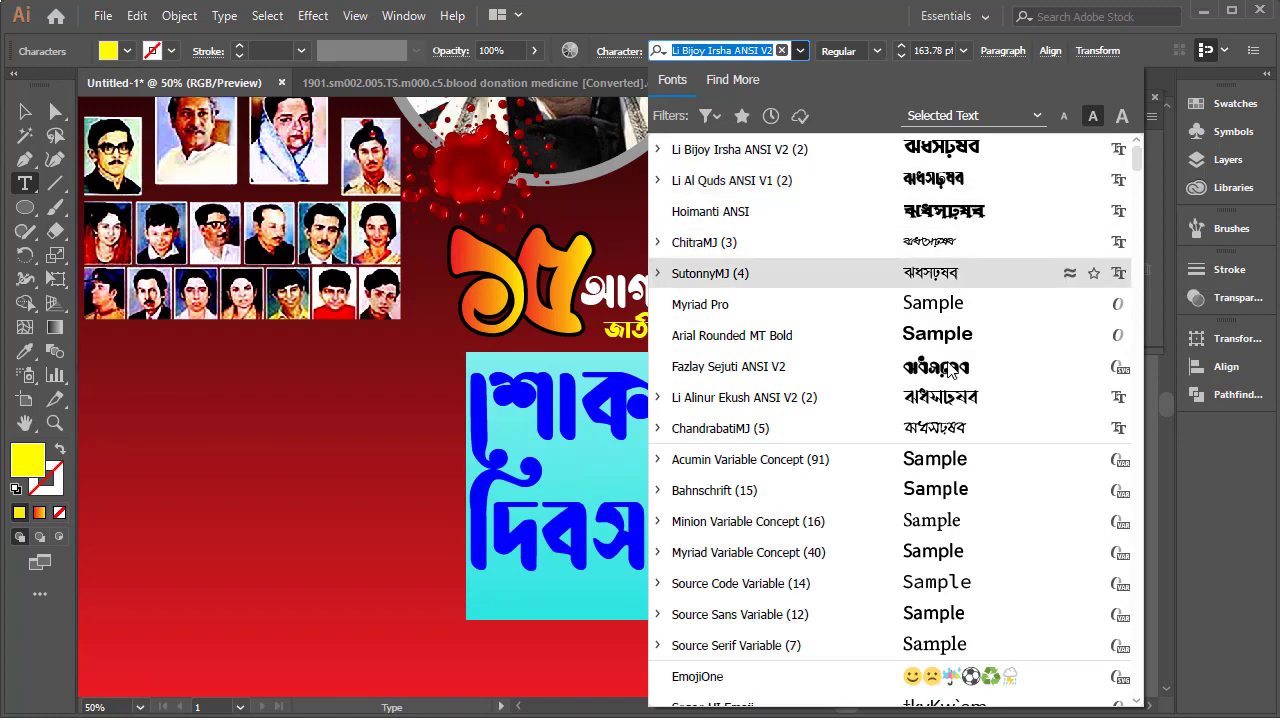
scroll(963, 530, down, 5)
scroll(963, 541, down, 5)
scroll(963, 541, down, 5)
scroll(965, 541, down, 5)
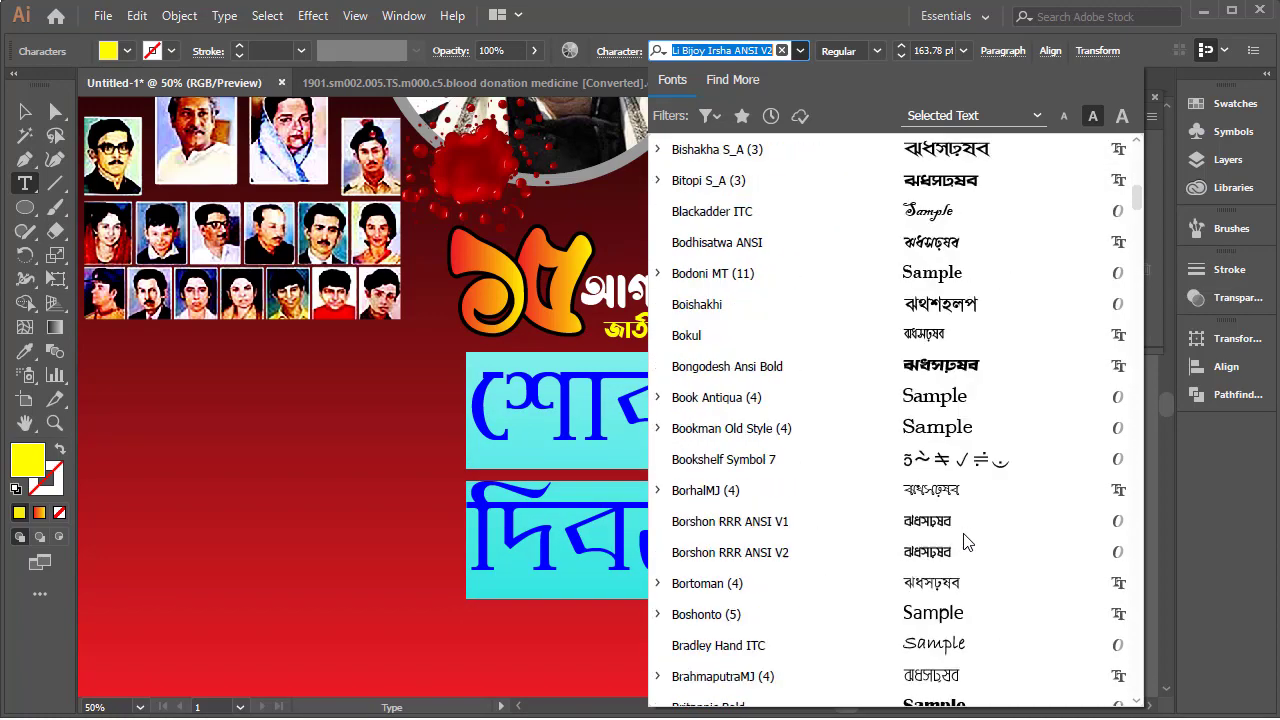
scroll(965, 541, down, 5)
scroll(965, 541, down, 5)
scroll(965, 541, down, 3)
scroll(966, 543, down, 5)
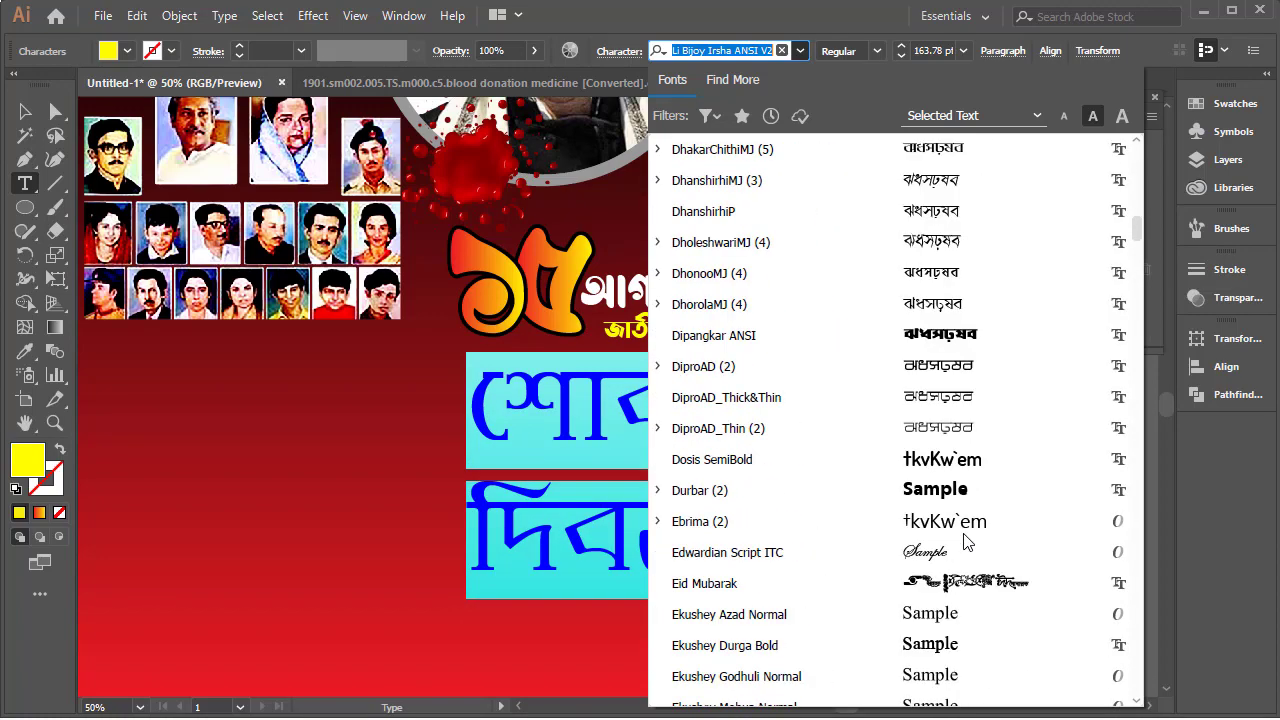
scroll(966, 543, down, 5)
scroll(966, 543, down, 5)
scroll(960, 515, up, 3)
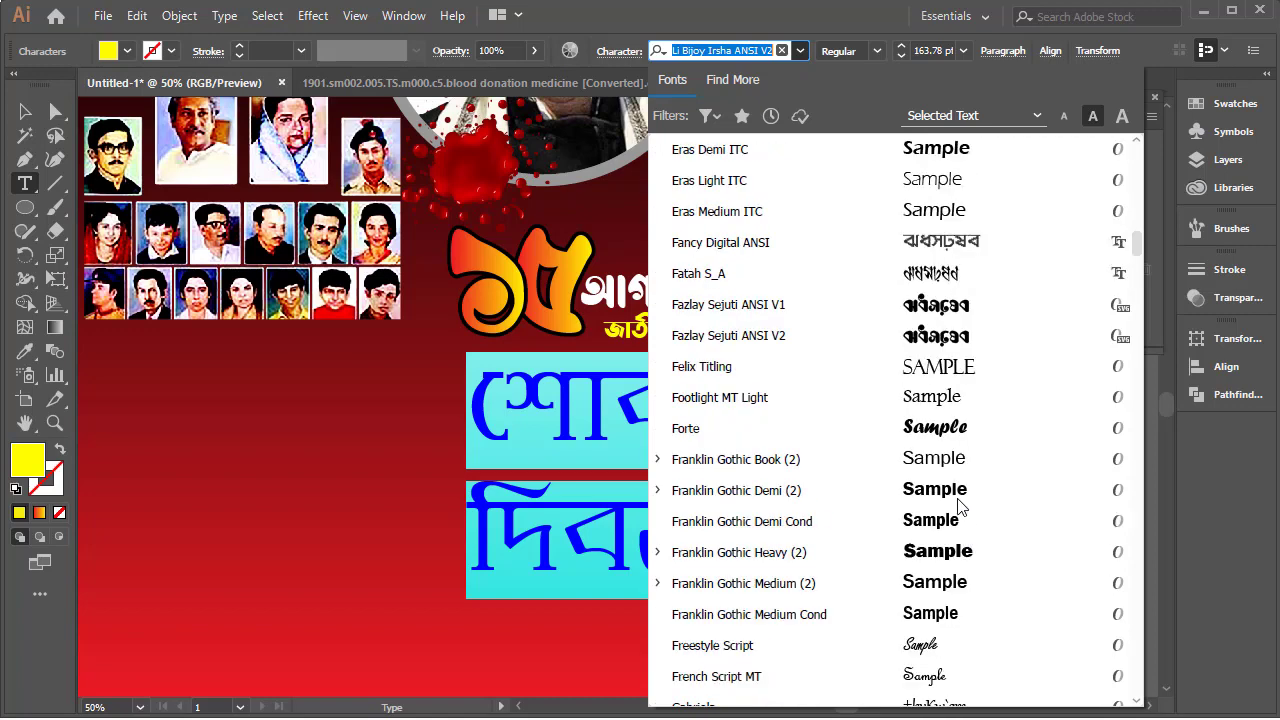
click(955, 325)
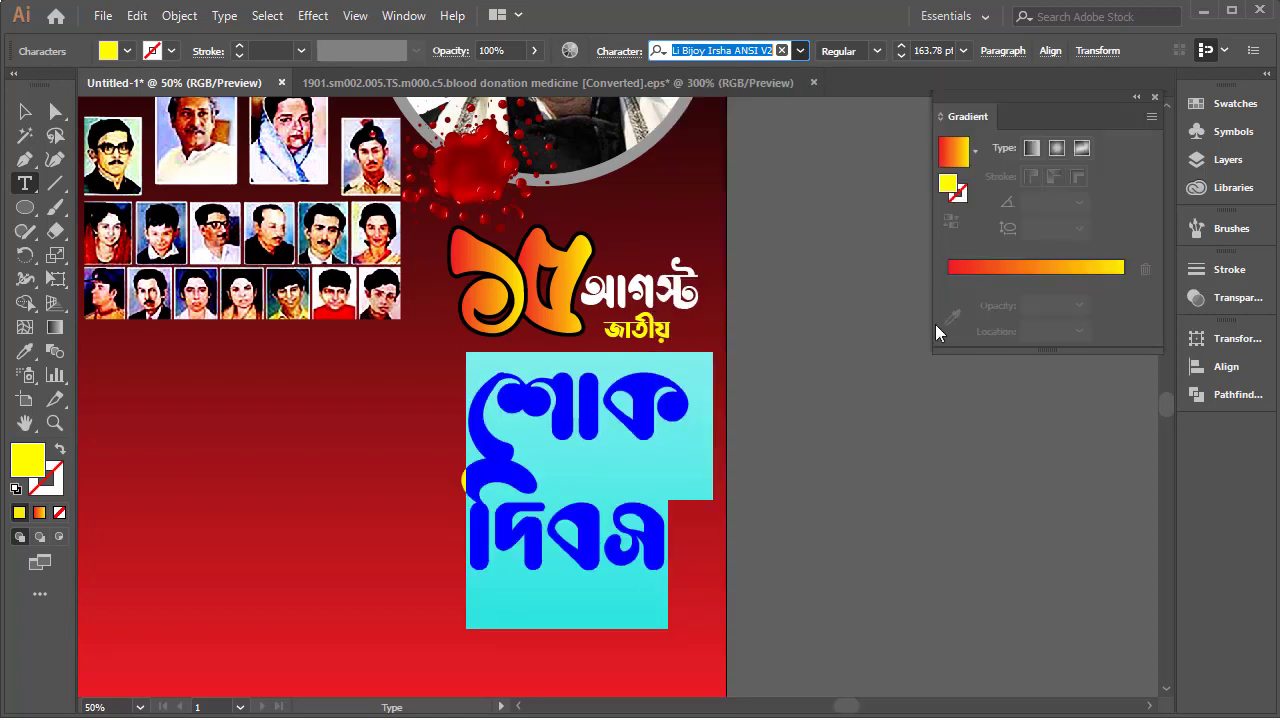
click(639, 404)
key(Escape)
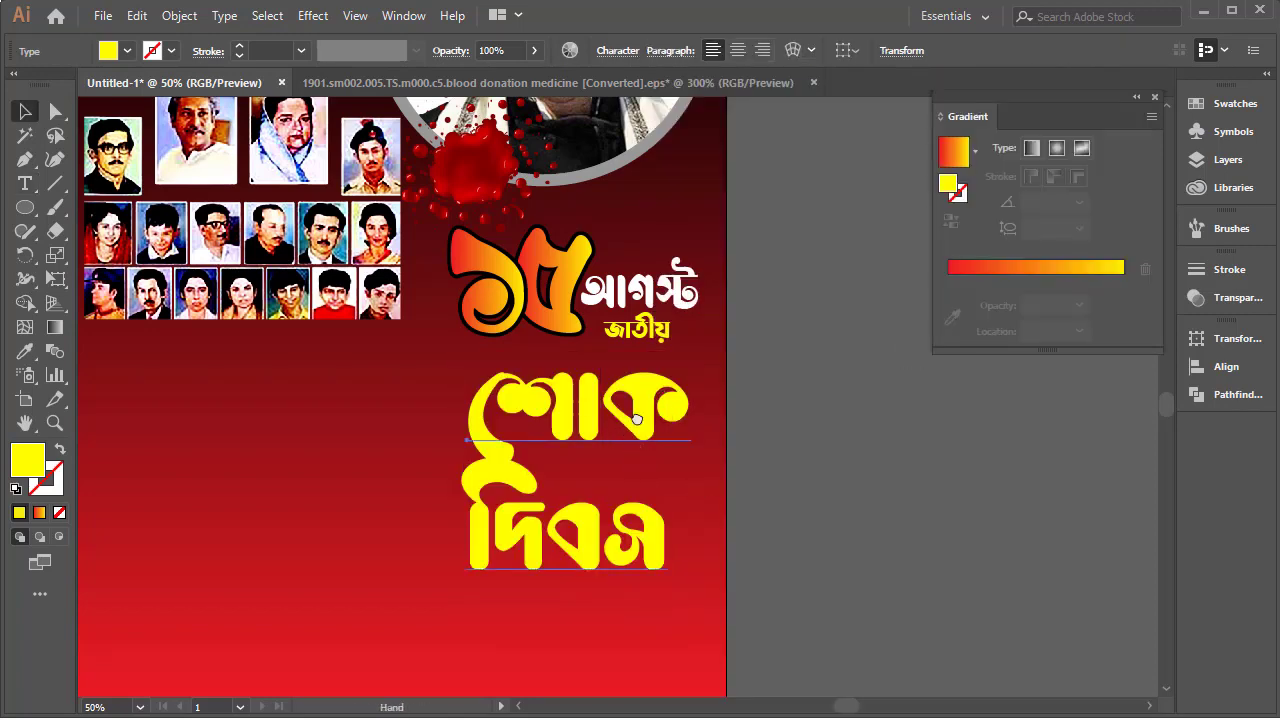
drag(637, 419, 562, 426)
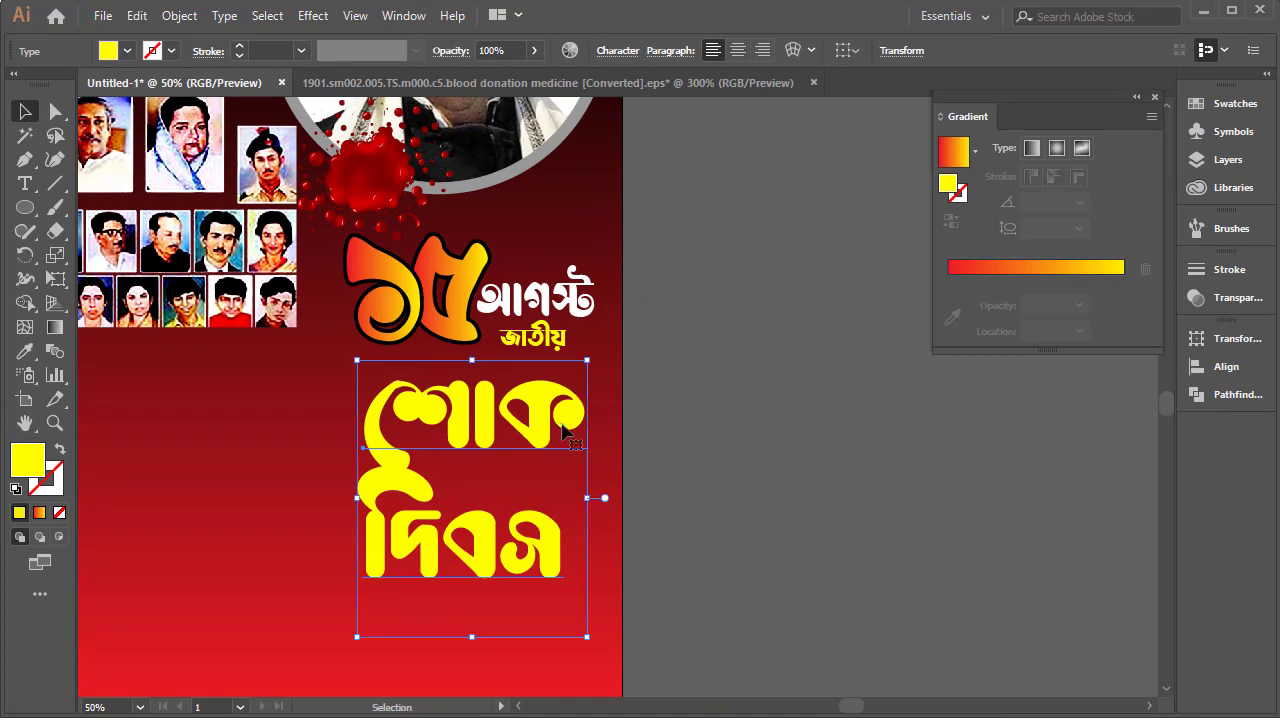
Convert শোক দিবস to outlines, move it off the poster and ungroup the words.
right_click(440, 422)
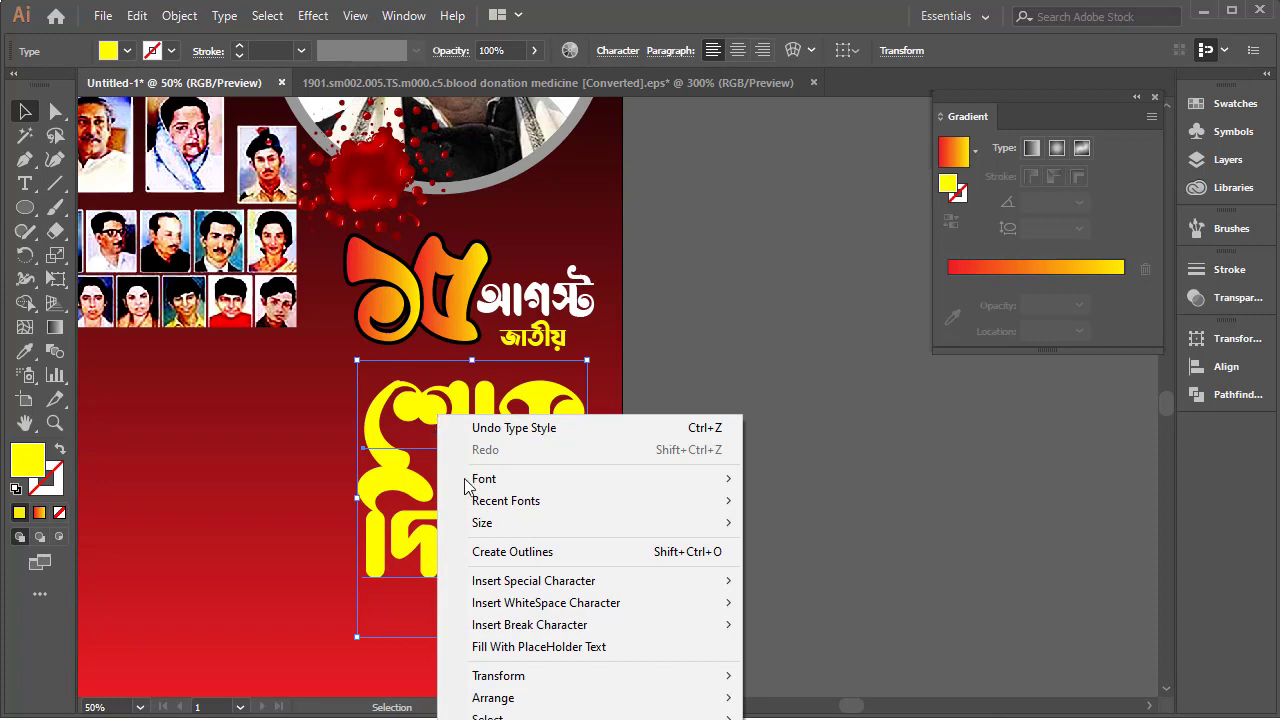
click(503, 552)
mouse_move(494, 431)
mouse_down()
mouse_move(738, 424)
mouse_move(776, 447)
mouse_up()
right_click(726, 457)
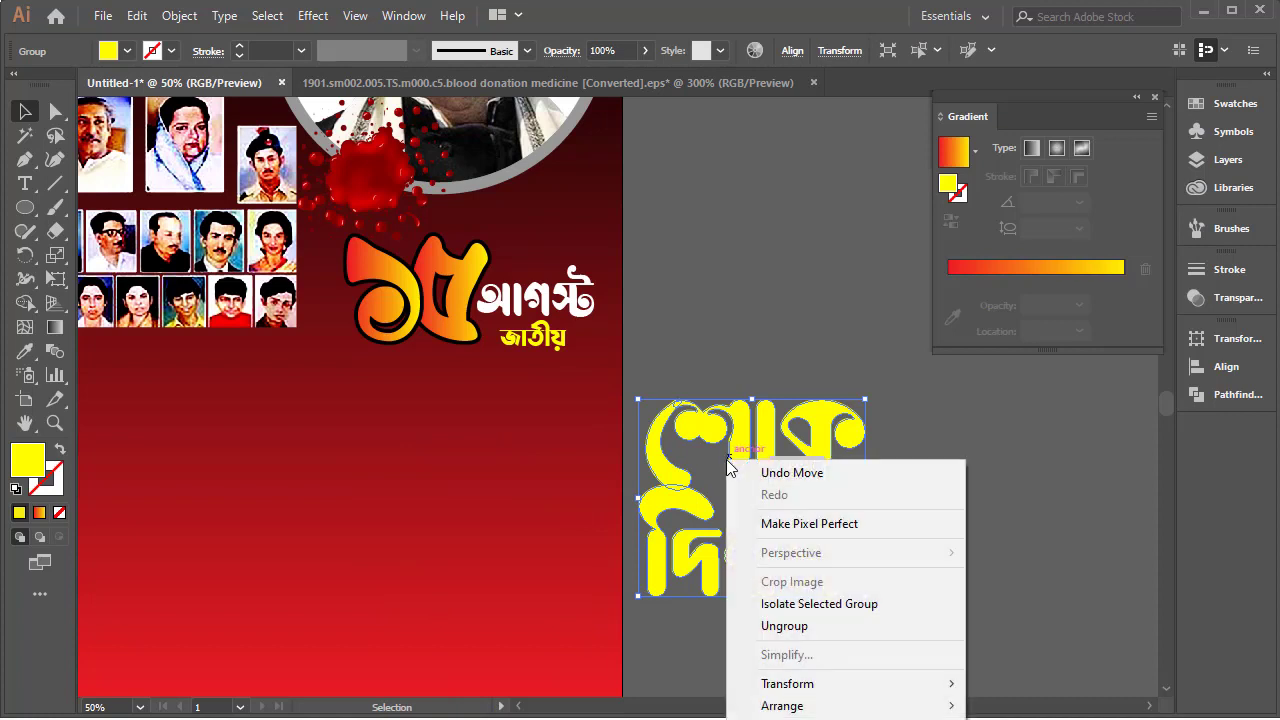
click(782, 626)
Offset দিবস right beneath শোক, group both words and place them under জাতীয়.
drag(906, 640, 712, 565)
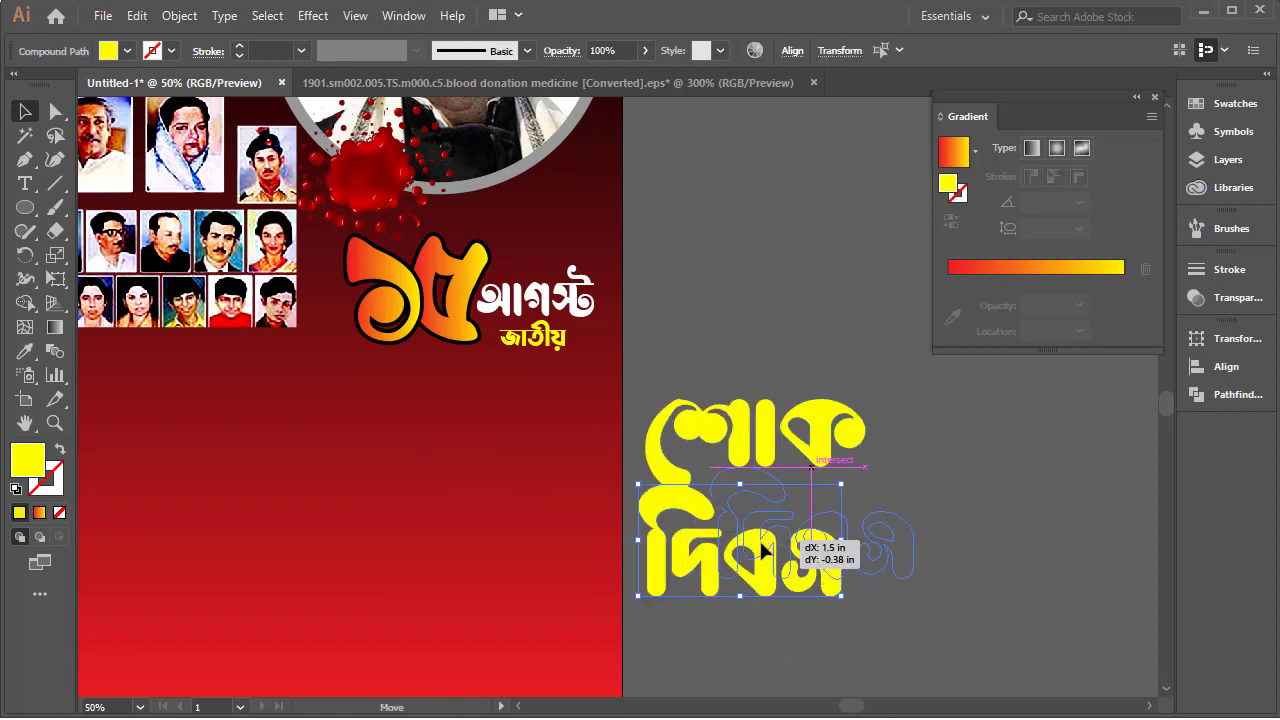
drag(713, 565, 777, 553)
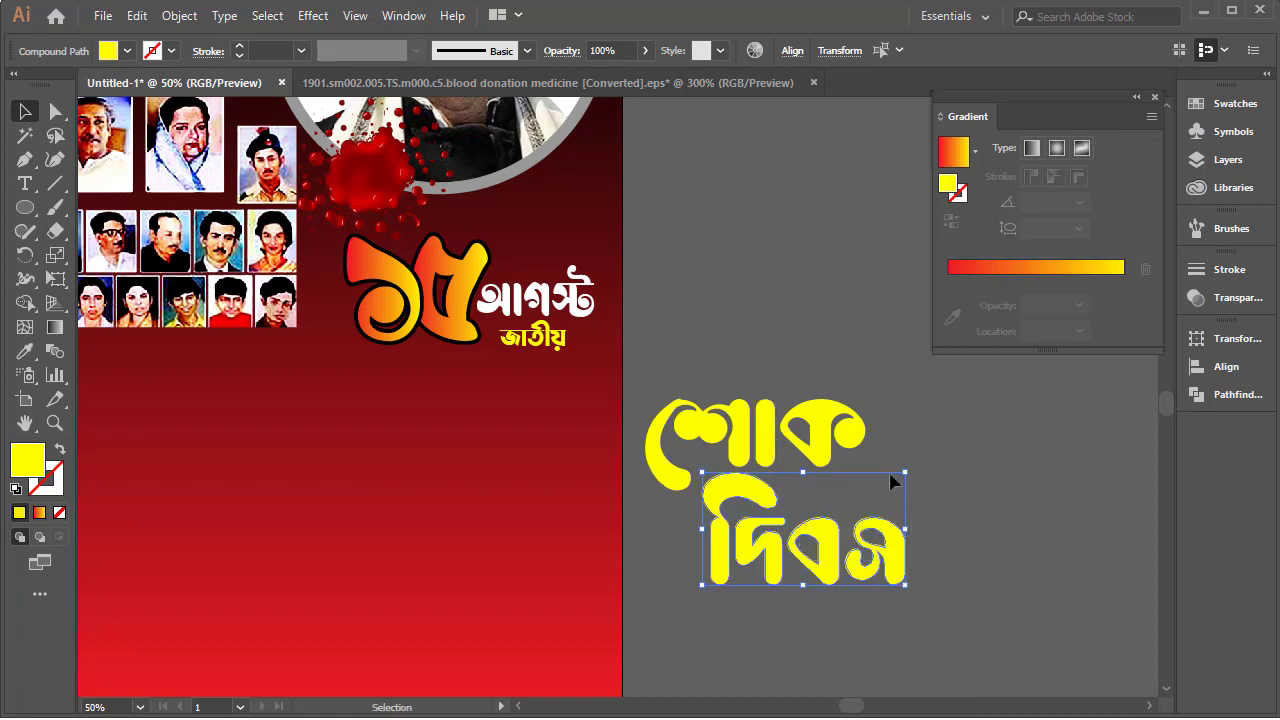
click(957, 573)
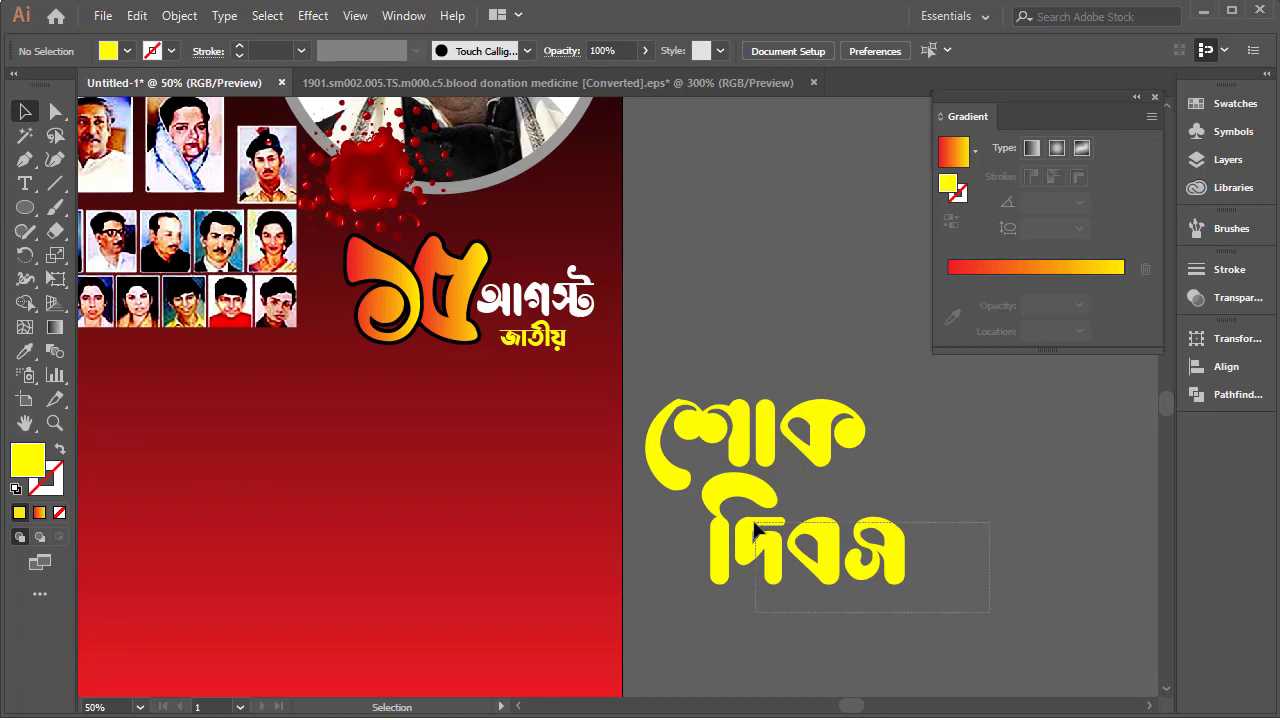
drag(772, 537, 757, 533)
drag(980, 577, 630, 390)
key(ctrl+g)
mouse_move(773, 436)
mouse_down()
mouse_move(483, 408)
mouse_move(520, 405)
mouse_move(502, 387)
mouse_up()
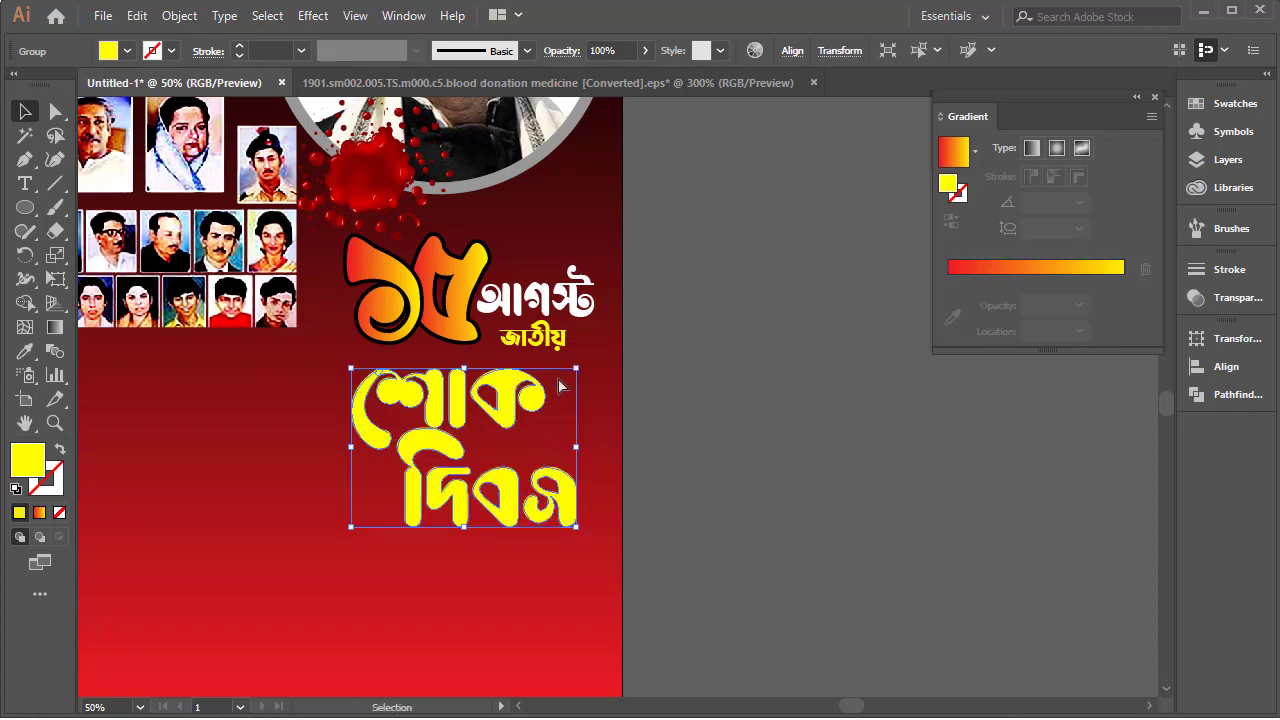
key(ctrl+shift+a)
ctrl+click(507, 391)
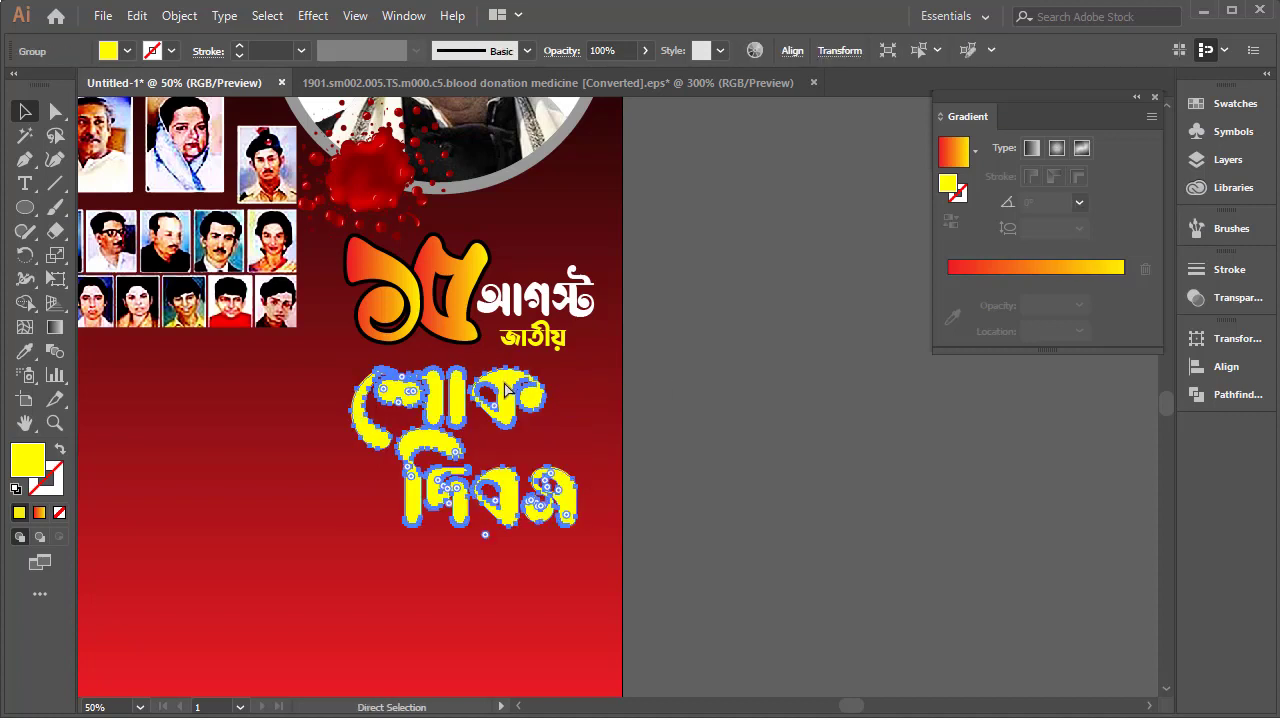
click(507, 391)
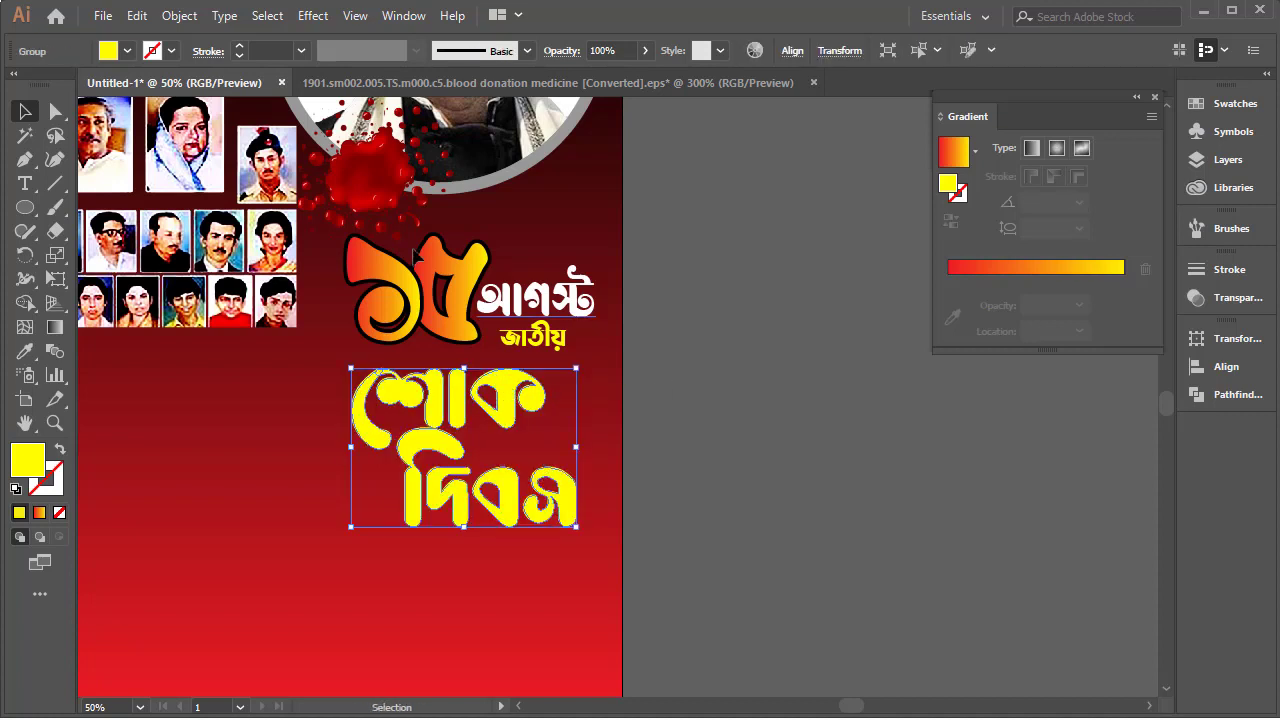
Give the শোক দিবস heading a red 21 pt stroke.
click(174, 57)
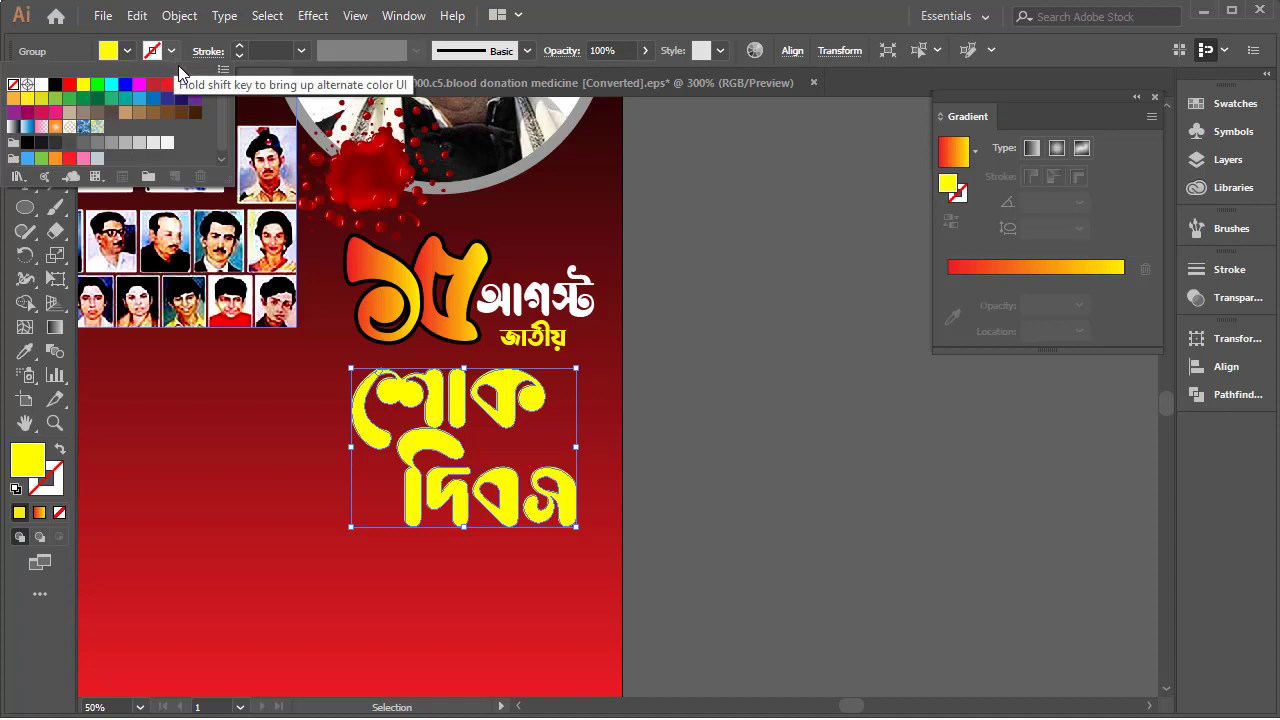
click(69, 158)
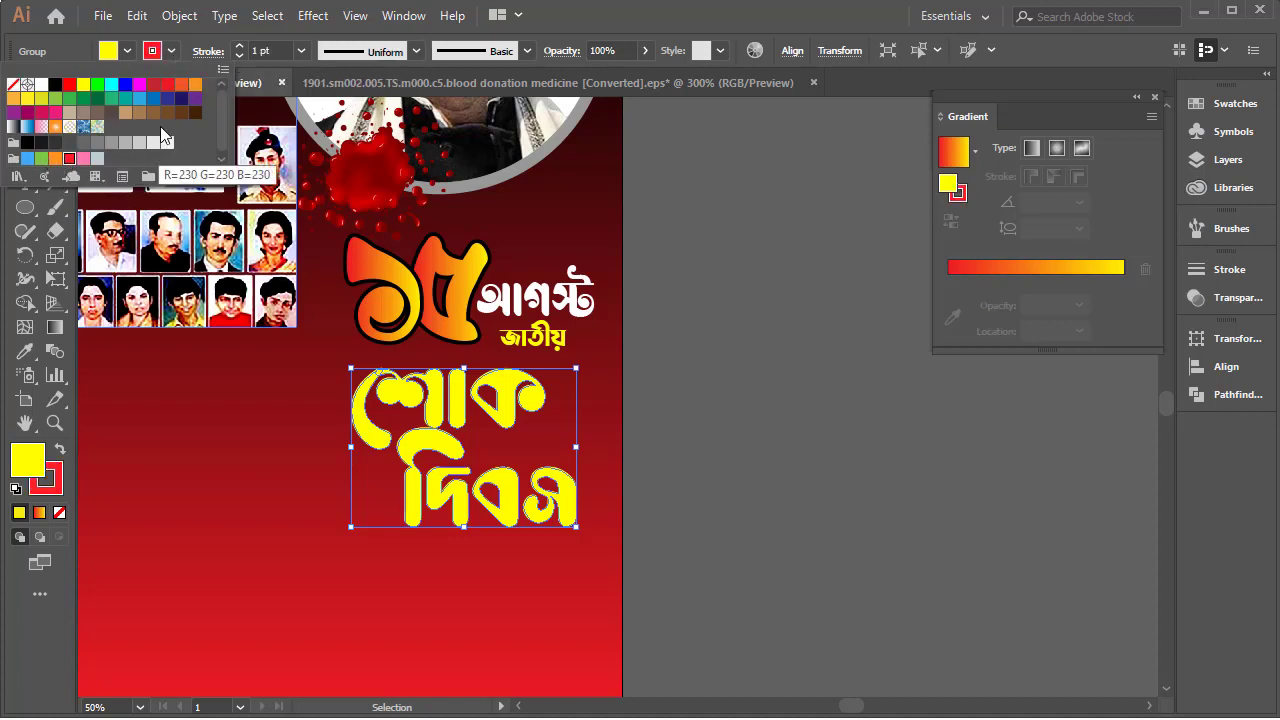
click(240, 46)
click(240, 46)
click(240, 46)
click(240, 46)
double_click(240, 46)
click(240, 46)
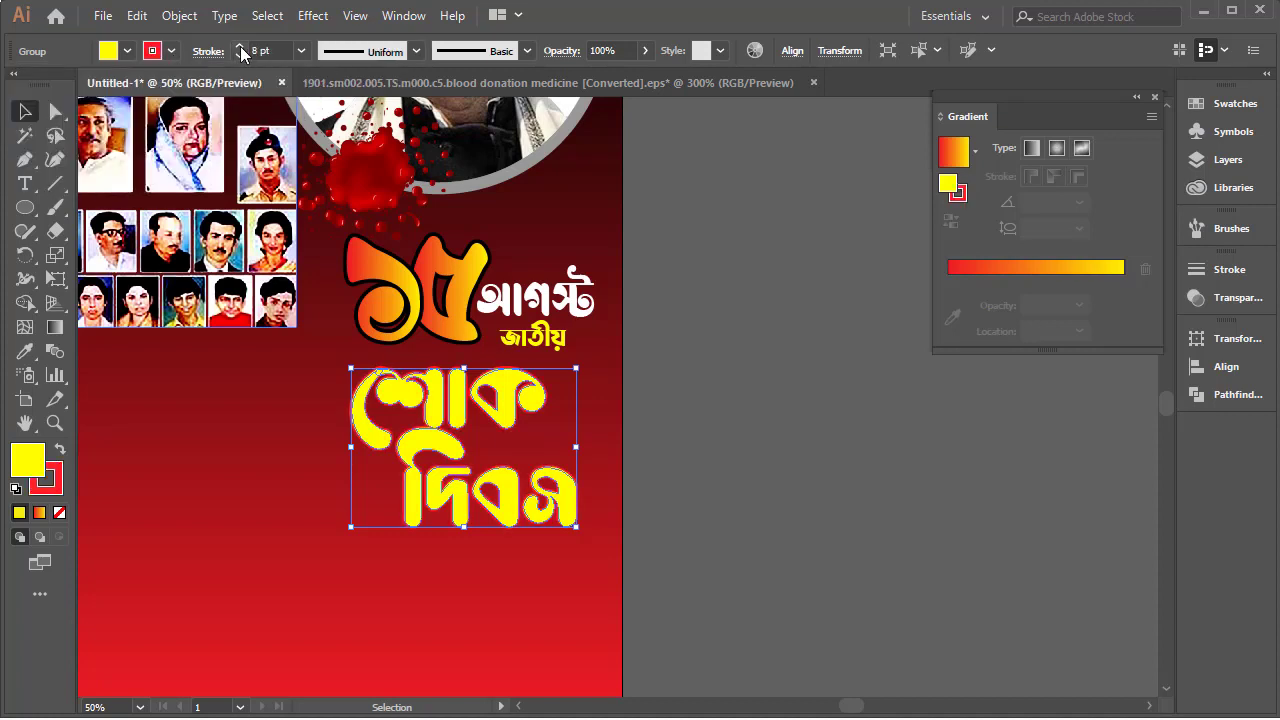
double_click(240, 46)
double_click(240, 46)
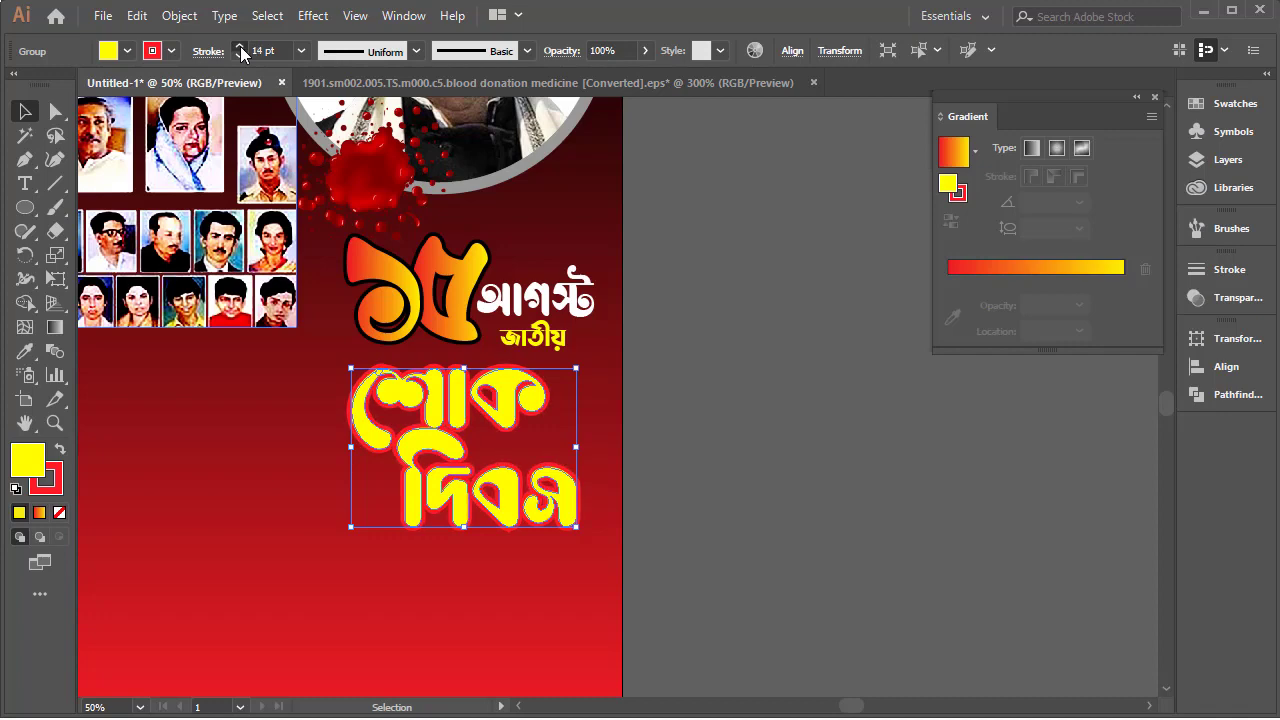
click(240, 46)
click(240, 46)
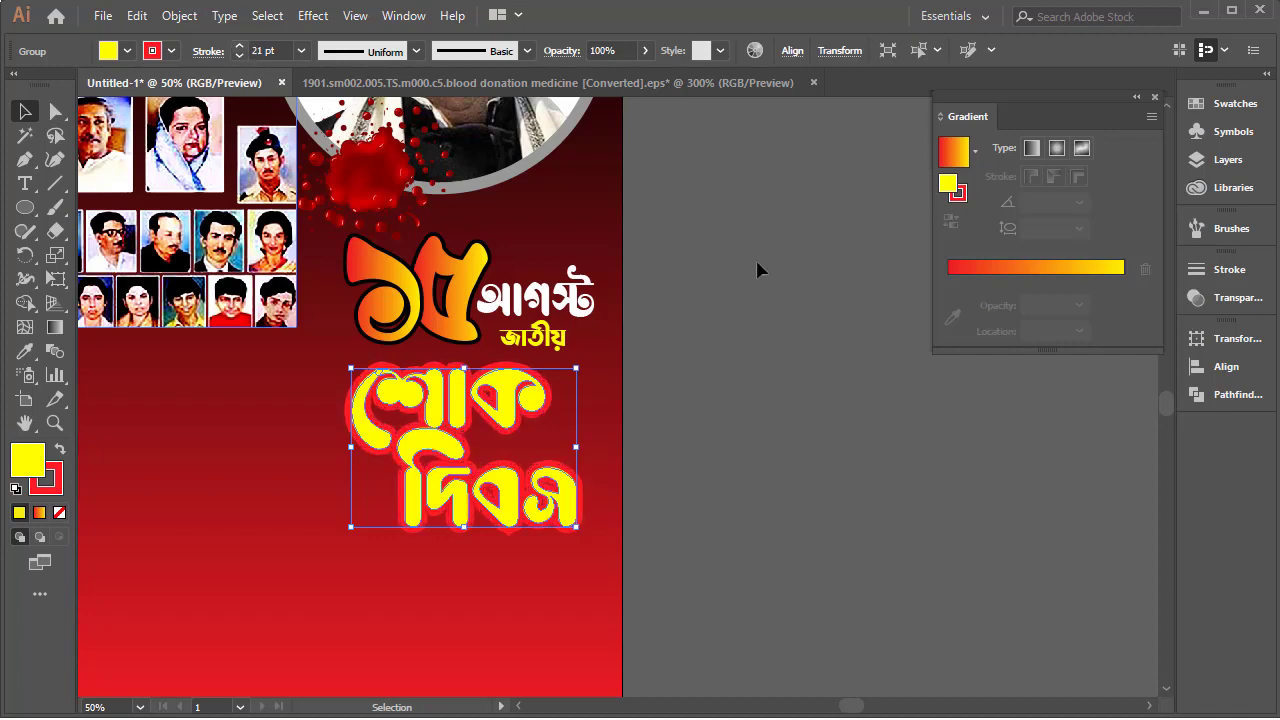
Deselect and zoom out to preview the whole poster with the interface hidden.
click(750, 248)
key(ctrl+minus)
key(Tab)
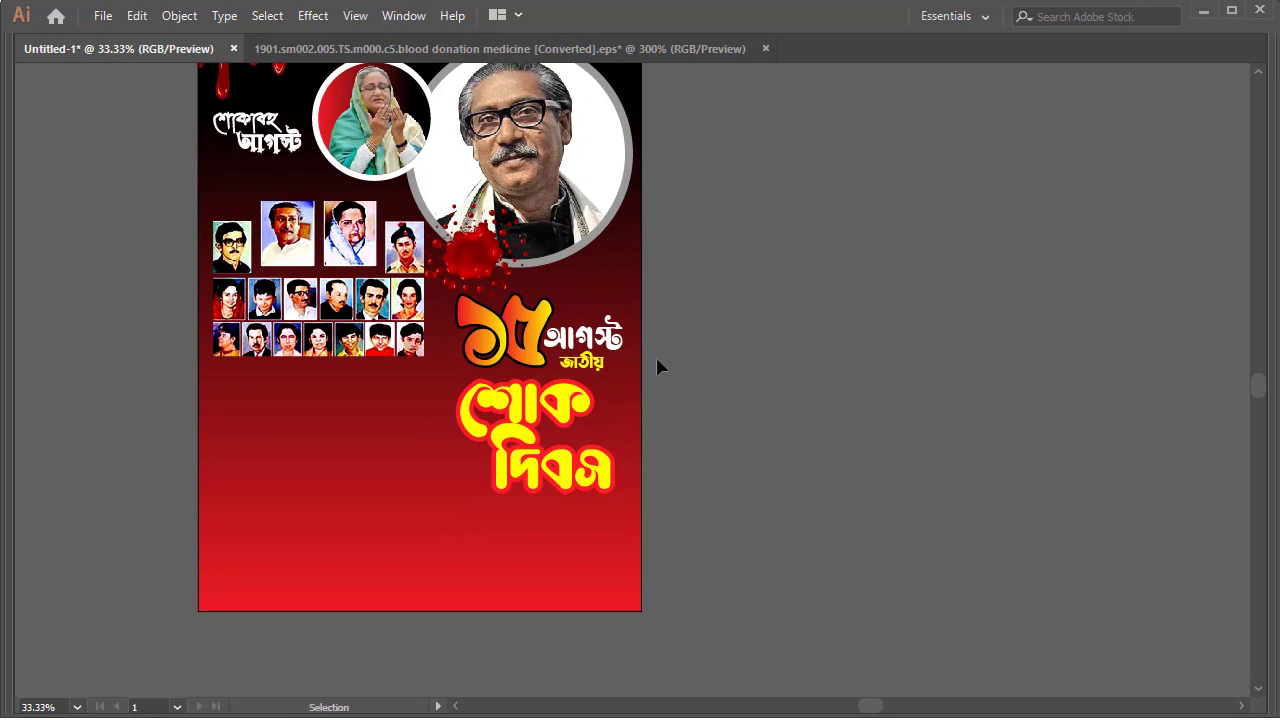
Draw a text area below the portrait grid and paste in the Bengali tribute text.
key(Tab)
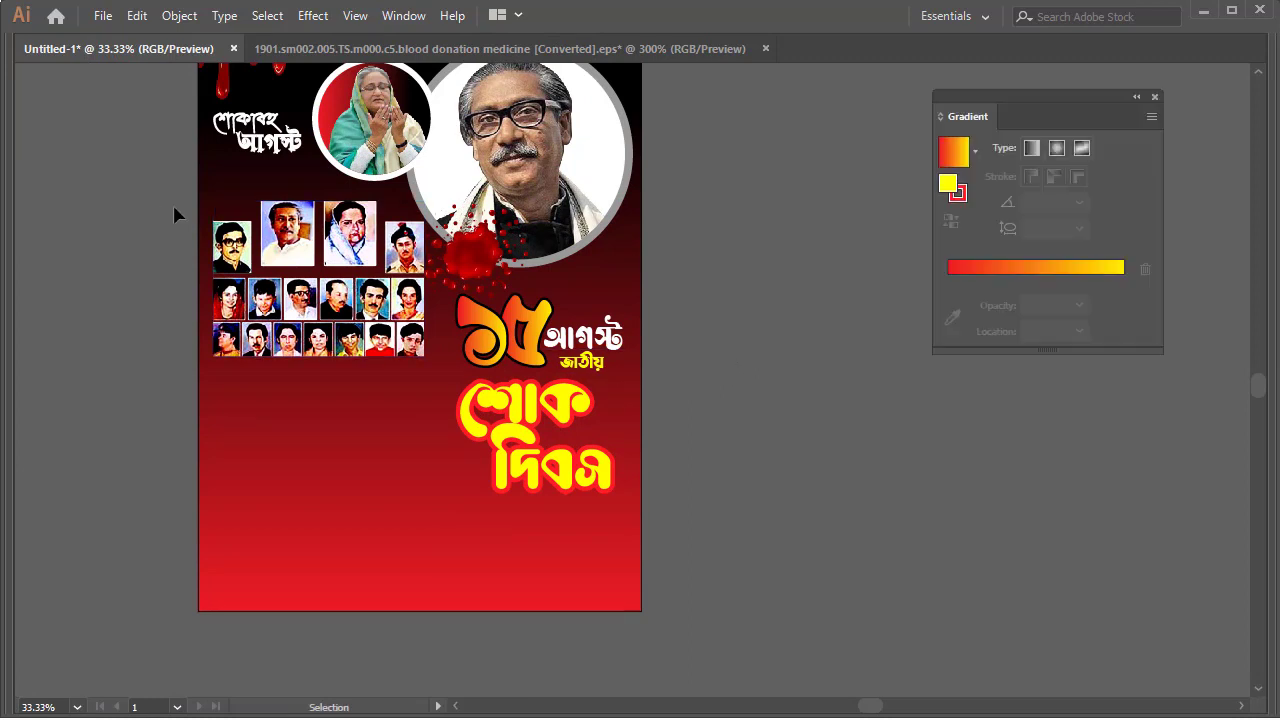
click(25, 184)
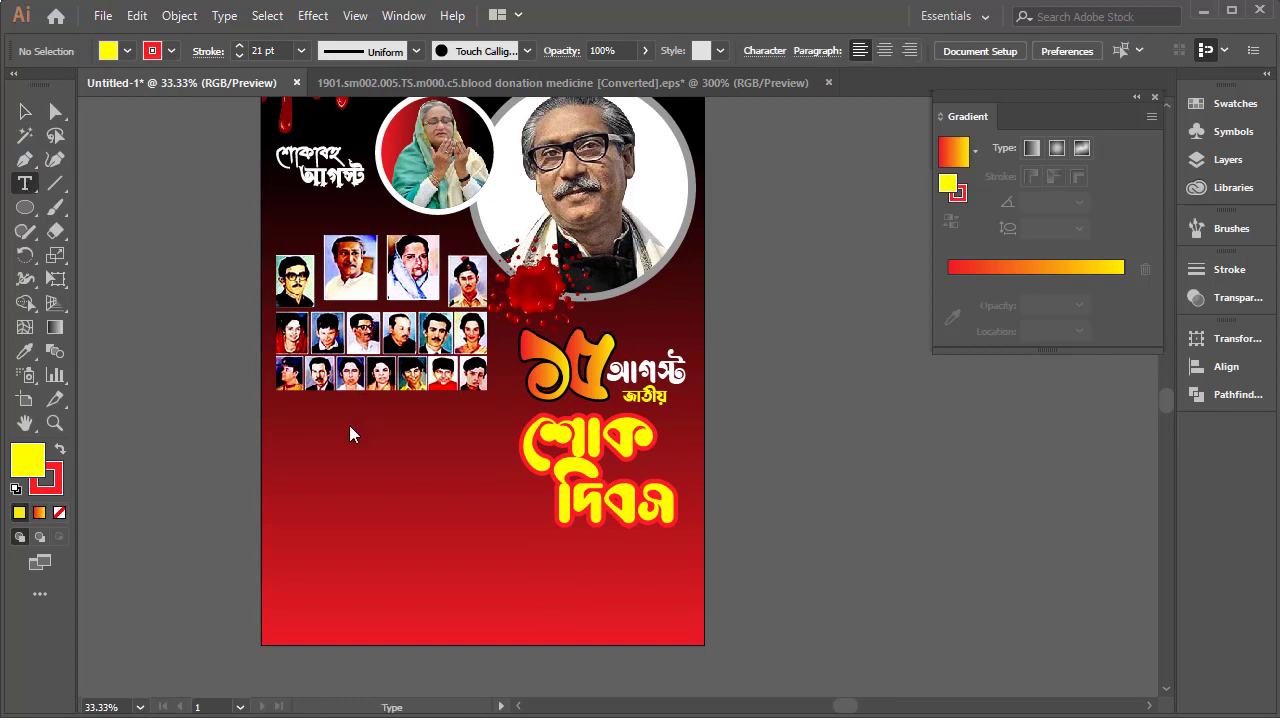
drag(286, 451, 457, 514)
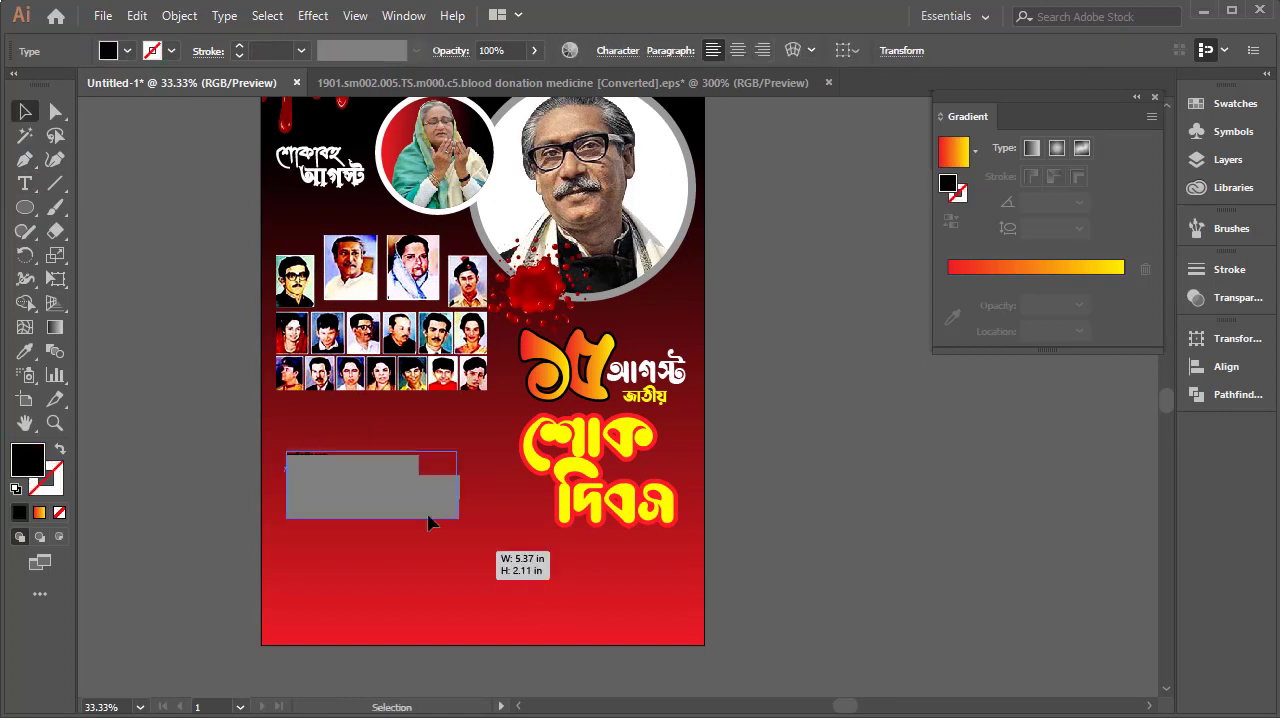
key(ctrl+v)
Set all of the tribute text in SutonnyMJ Bold.
key(ctrl+a)
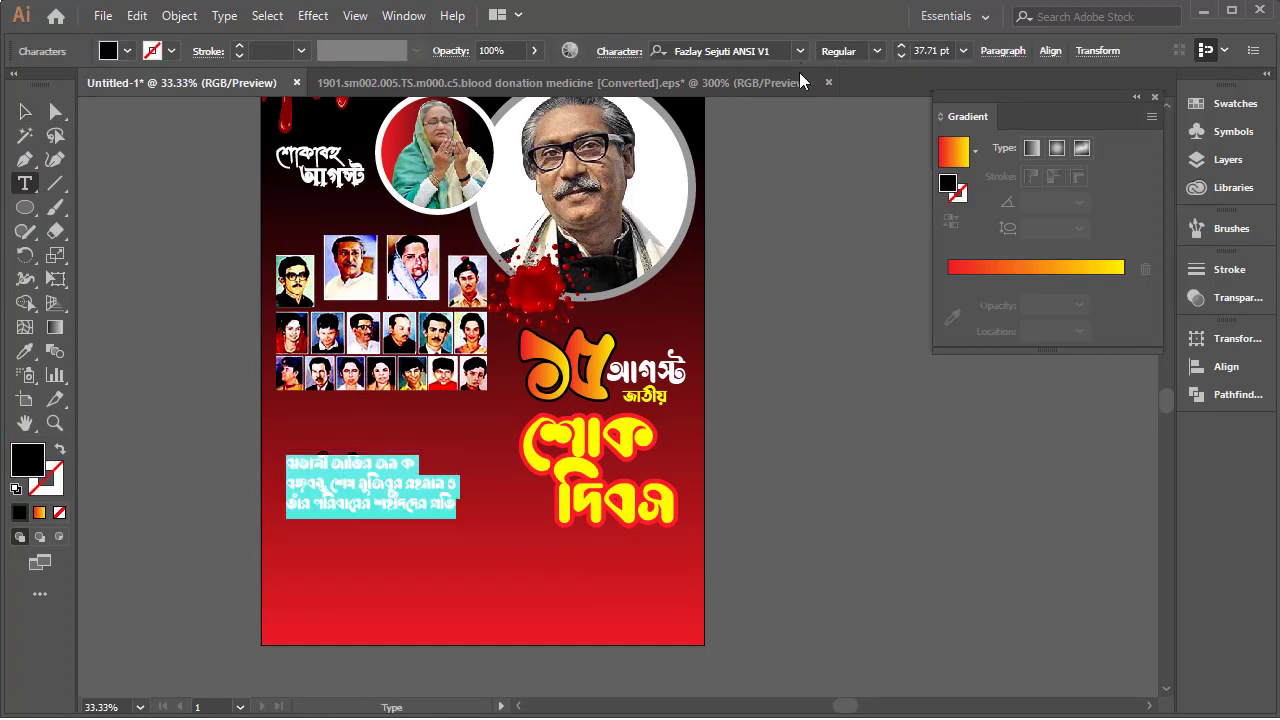
click(800, 51)
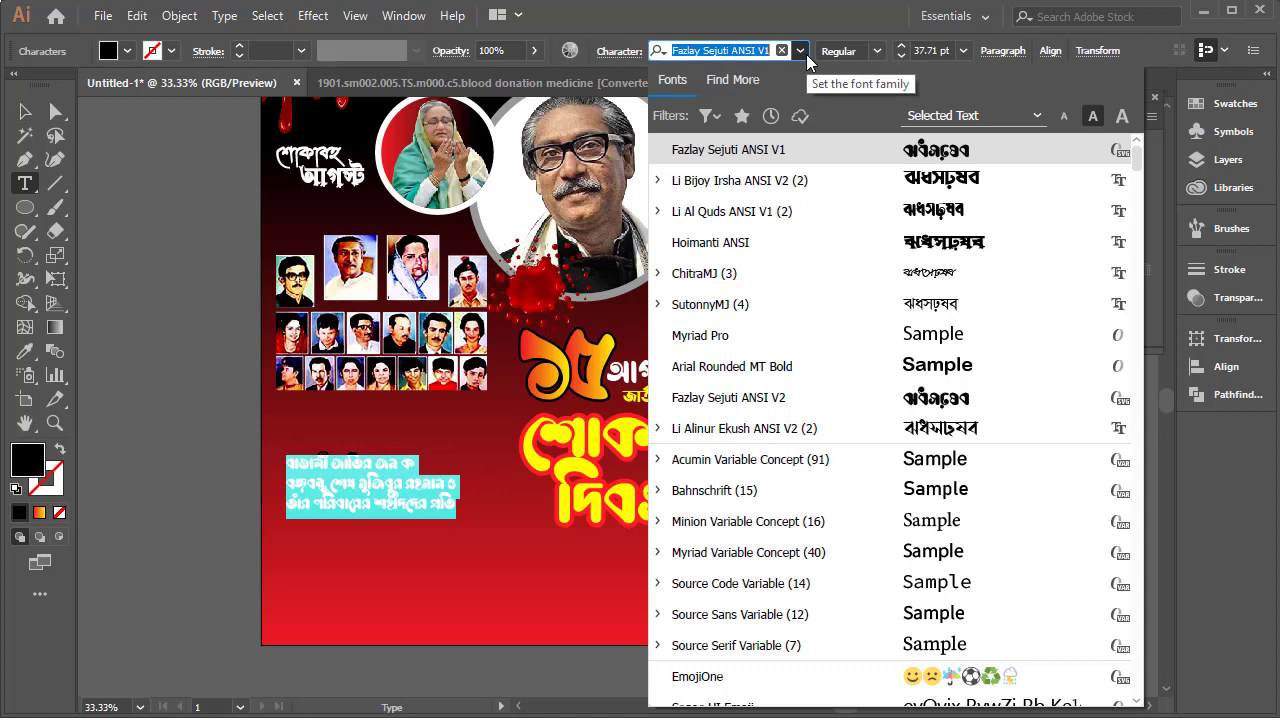
click(745, 306)
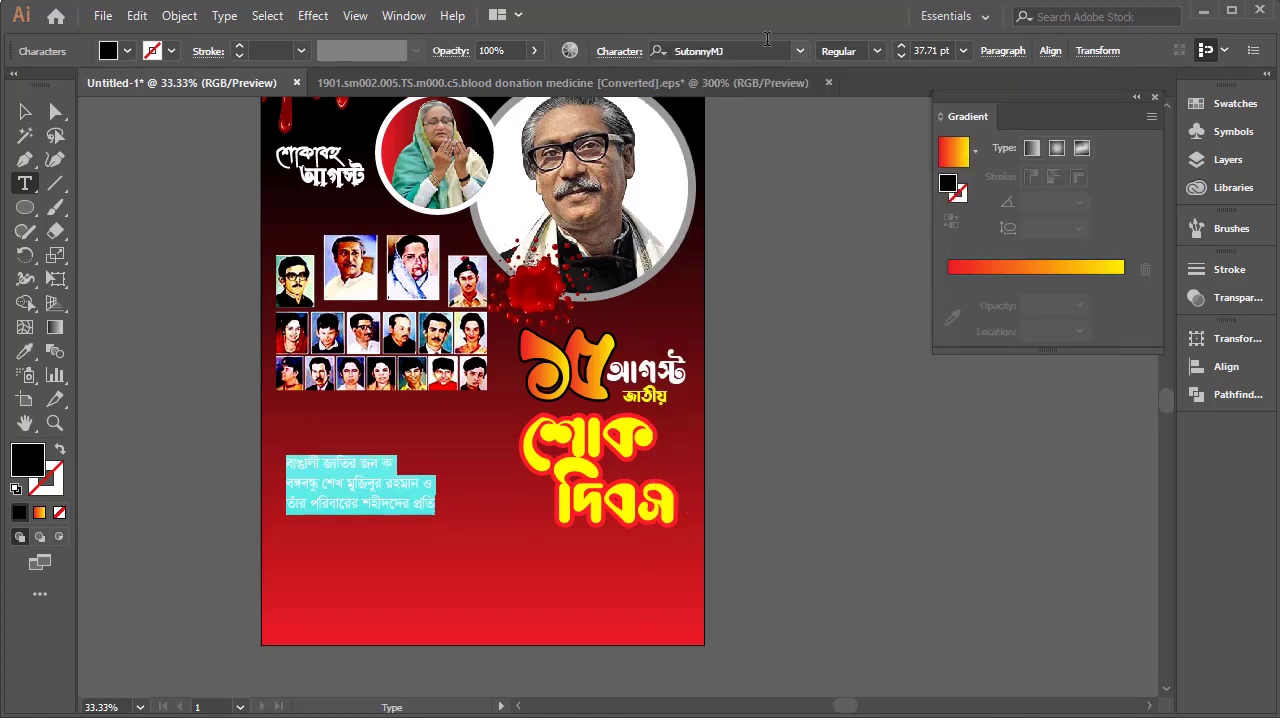
click(876, 51)
click(858, 116)
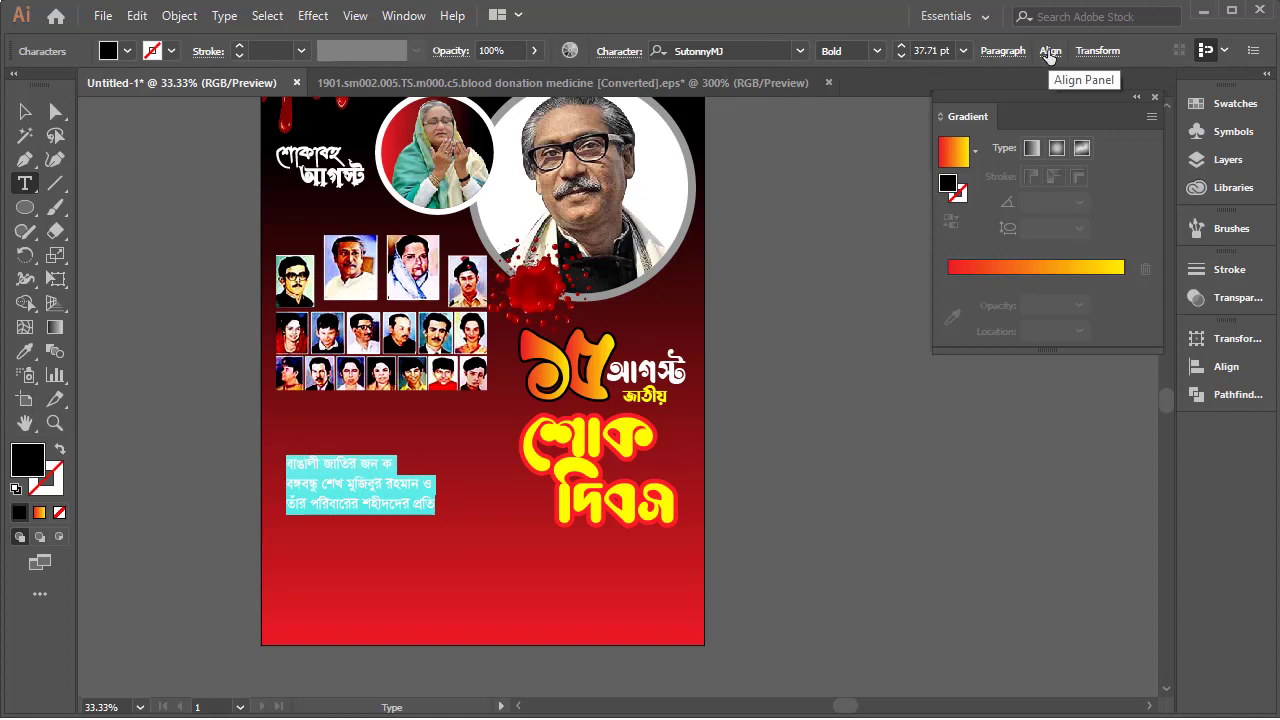
click(614, 52)
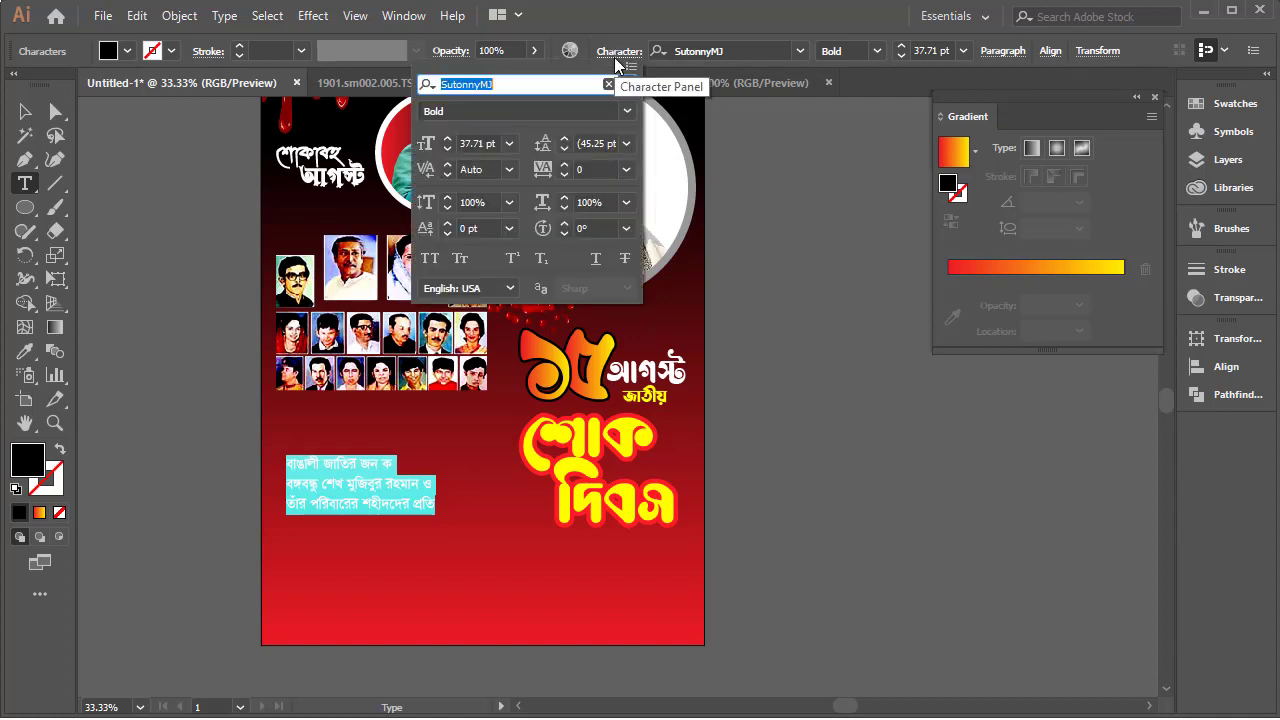
click(1003, 56)
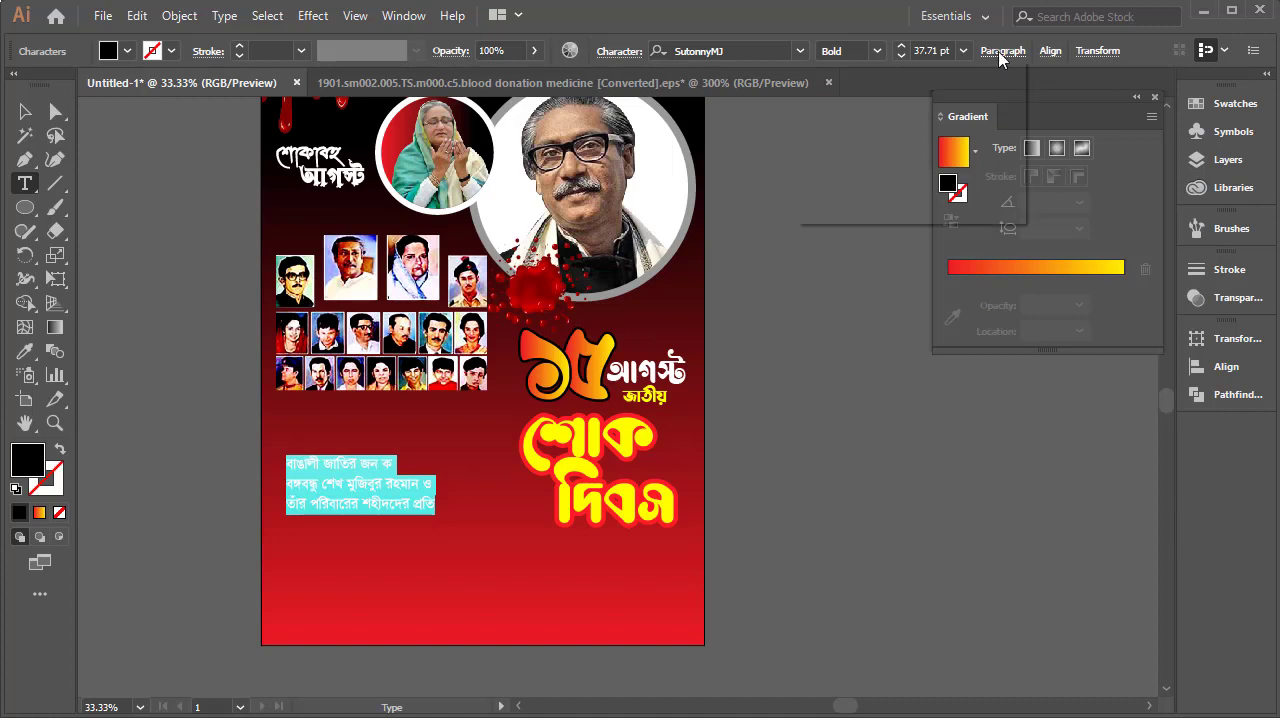
Centre-align the tribute text's lines.
click(998, 52)
click(846, 88)
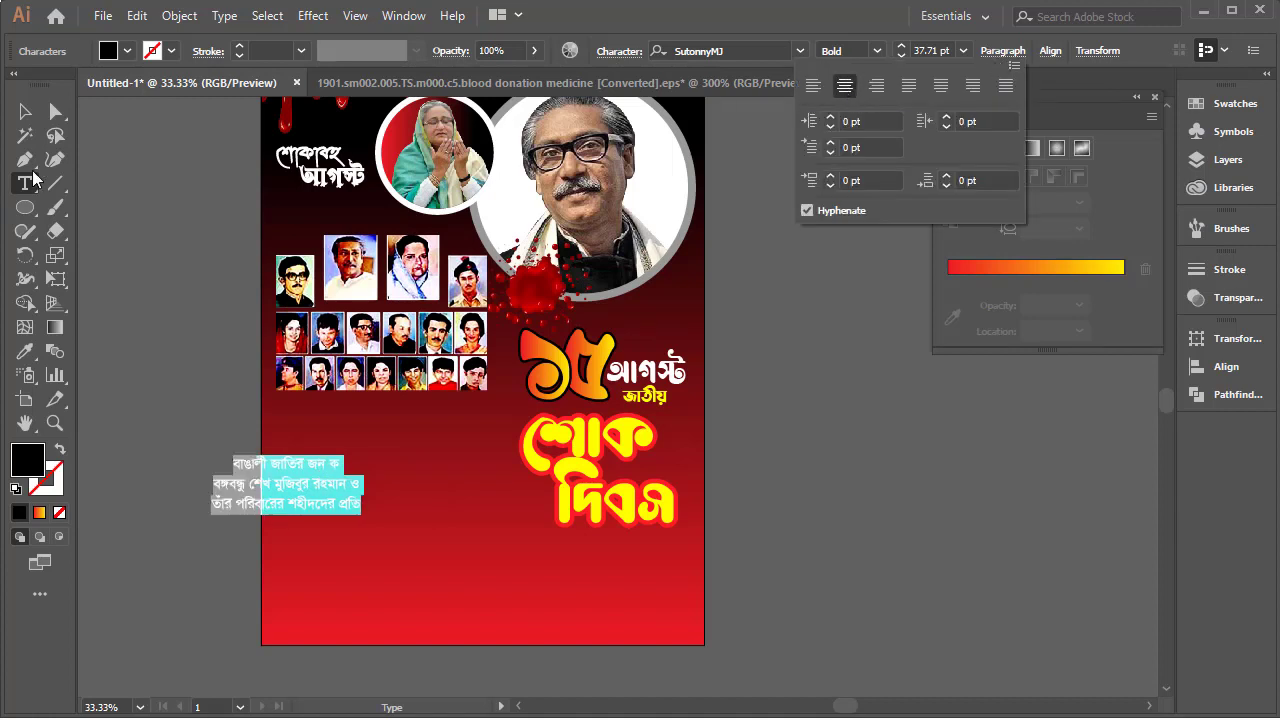
key(Escape)
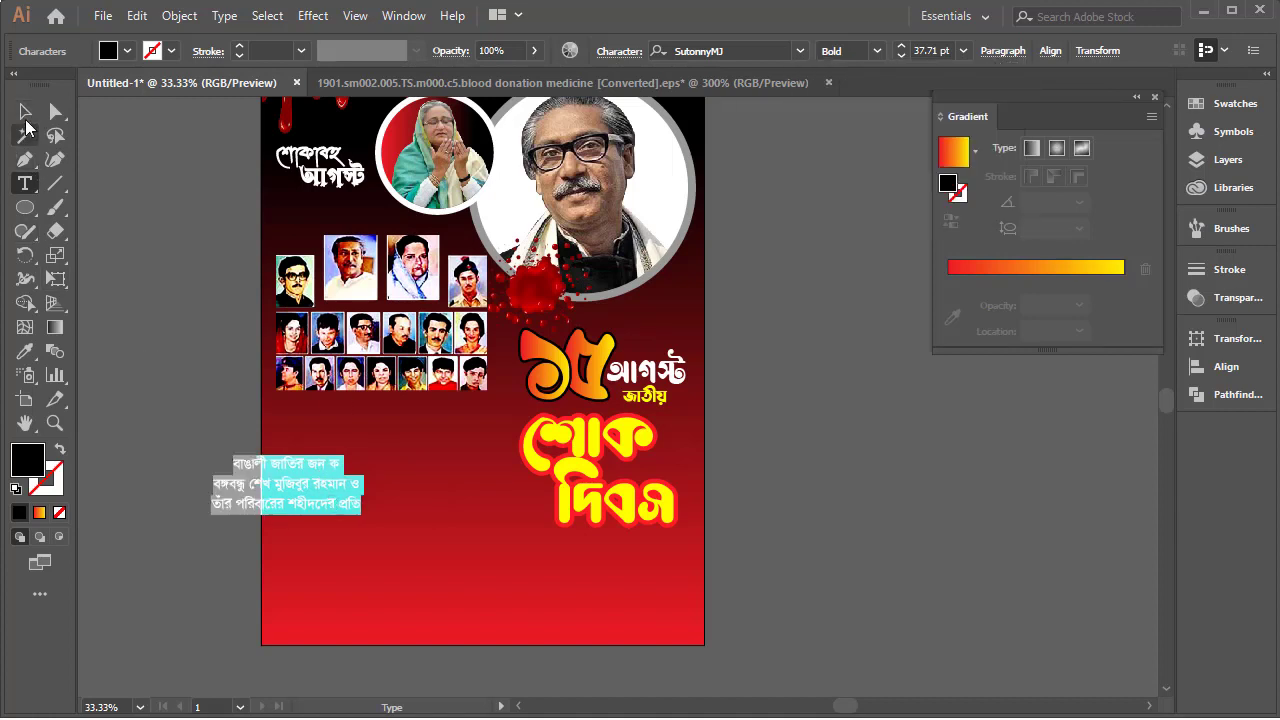
click(25, 111)
Enlarge, widen and reposition the tribute text block, and colour it white.
drag(363, 518, 397, 527)
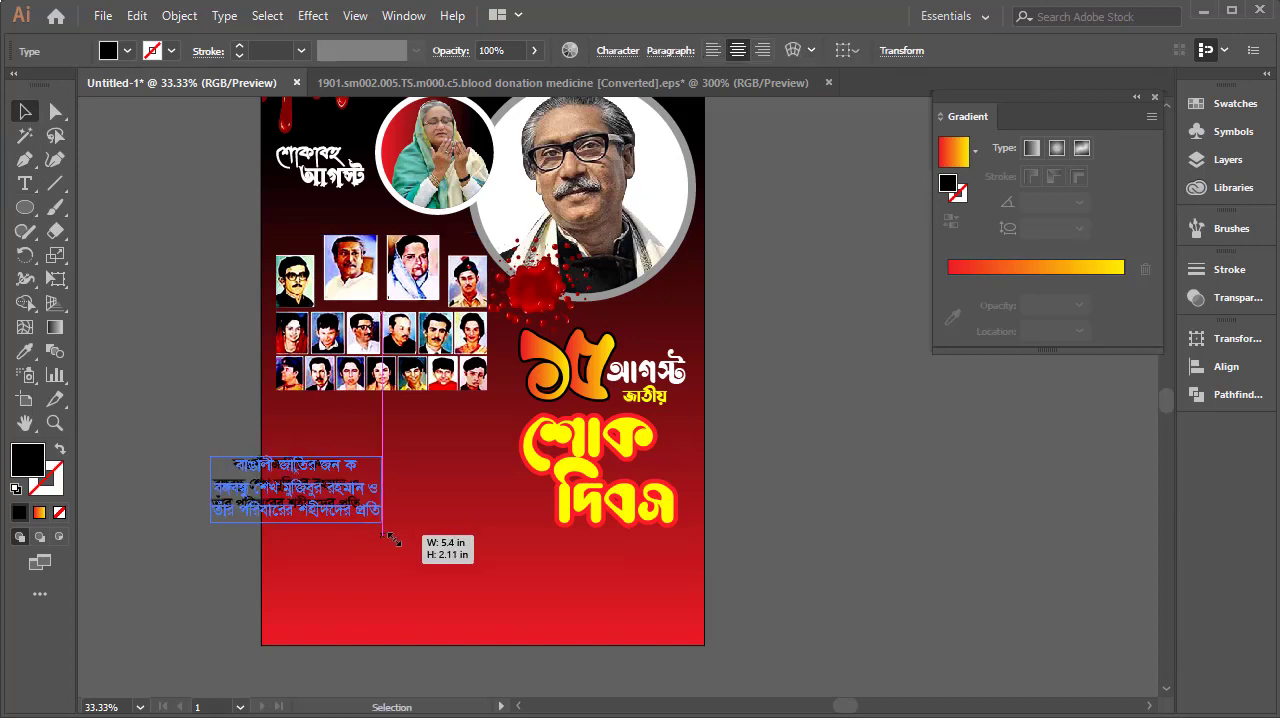
drag(316, 471, 387, 424)
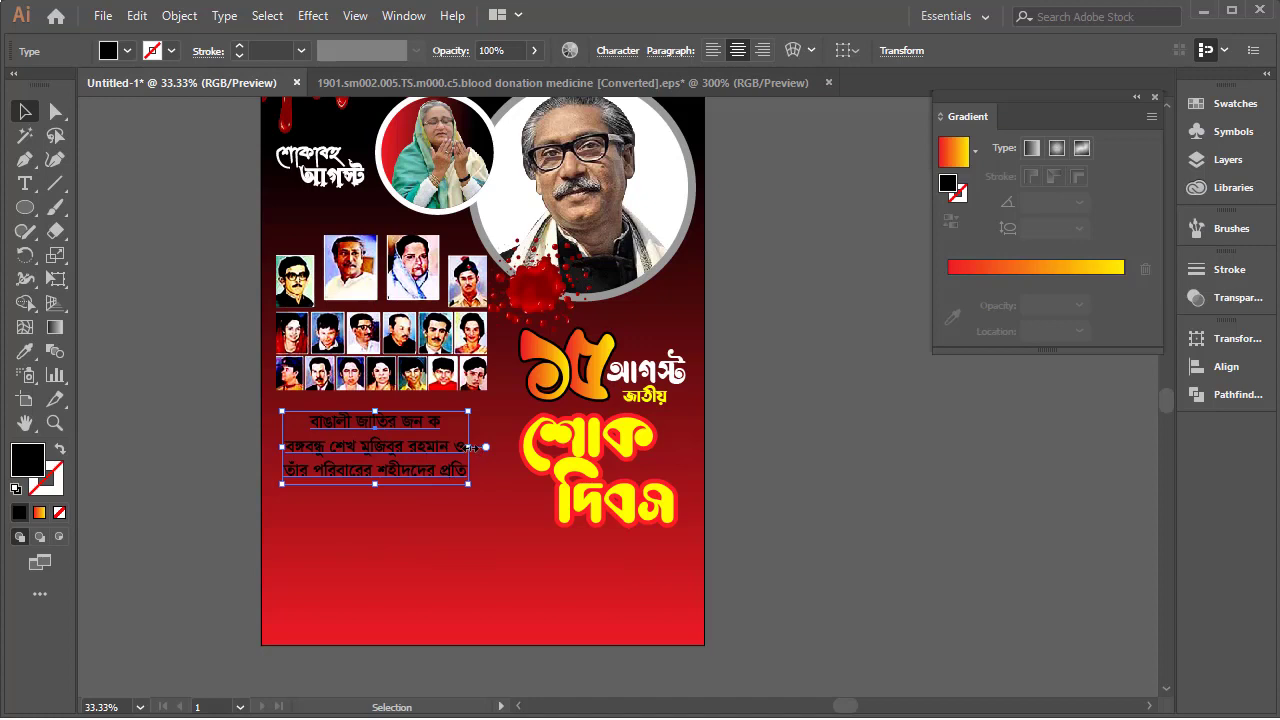
drag(470, 447, 484, 447)
drag(395, 458, 397, 452)
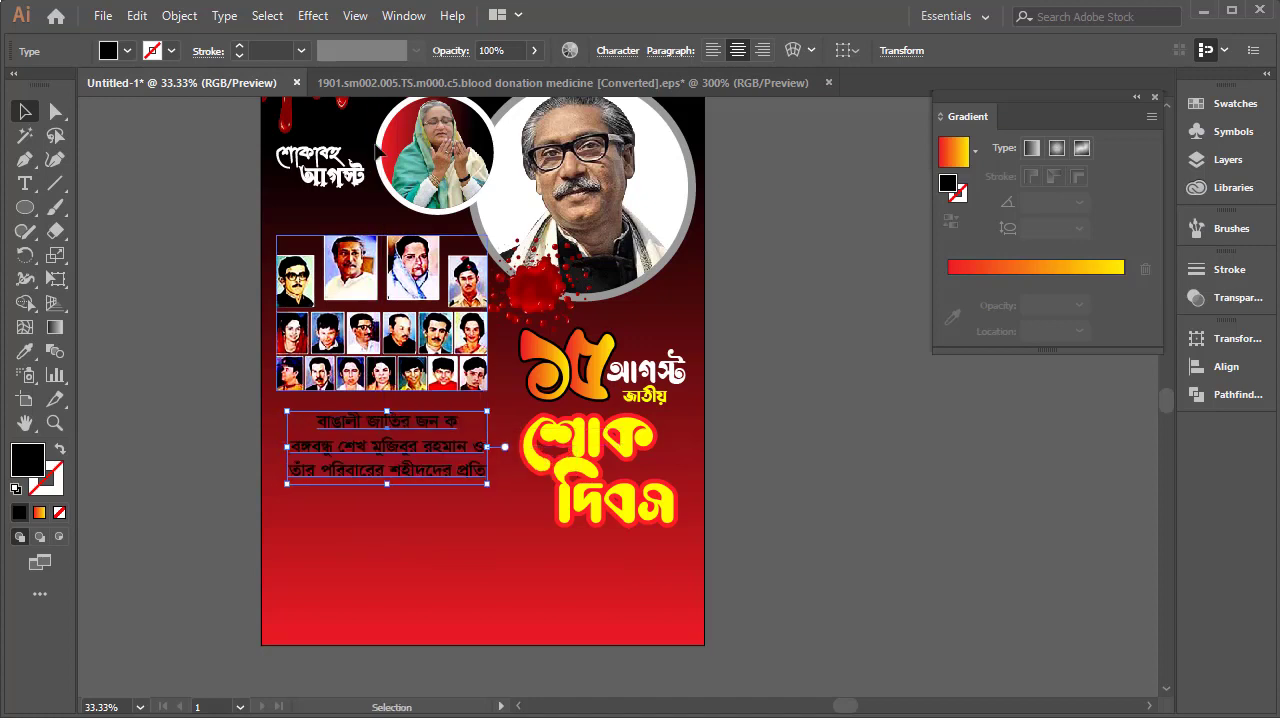
click(127, 50)
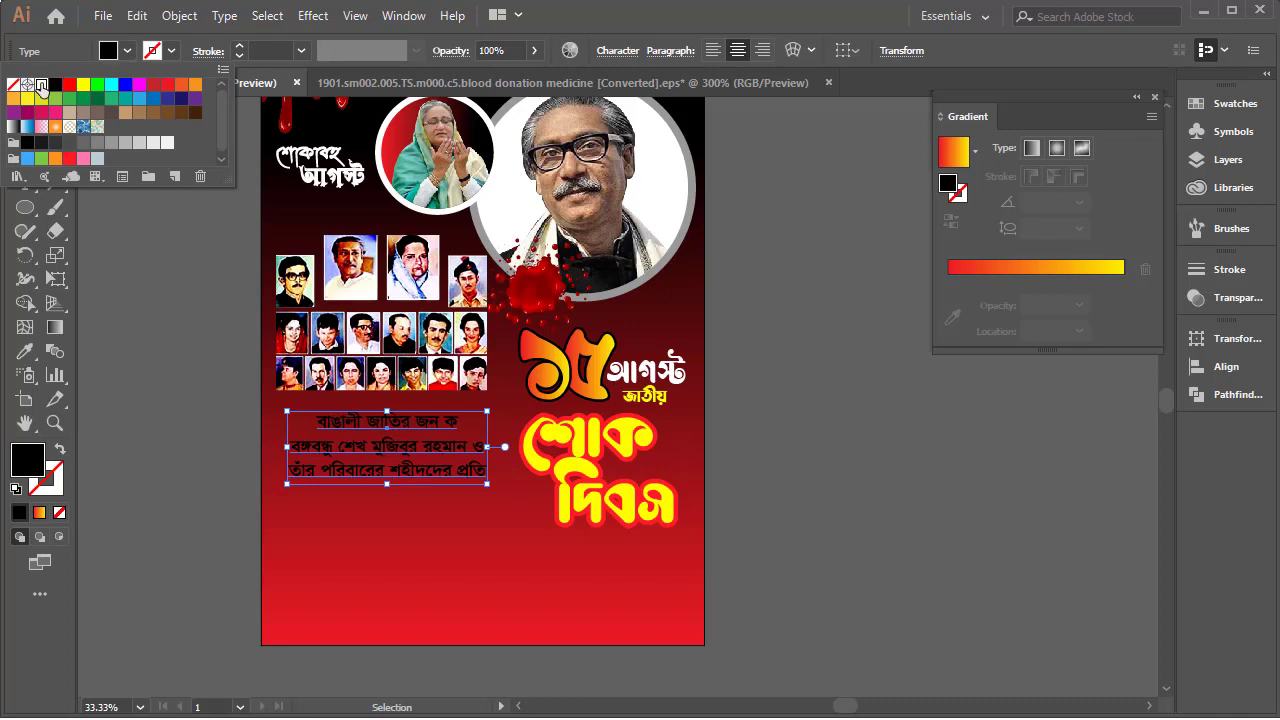
click(41, 85)
click(808, 505)
Delete the space in 'জন ক' so the first line reads বাঙালী জাতির জনক.
key(ctrl+equal)
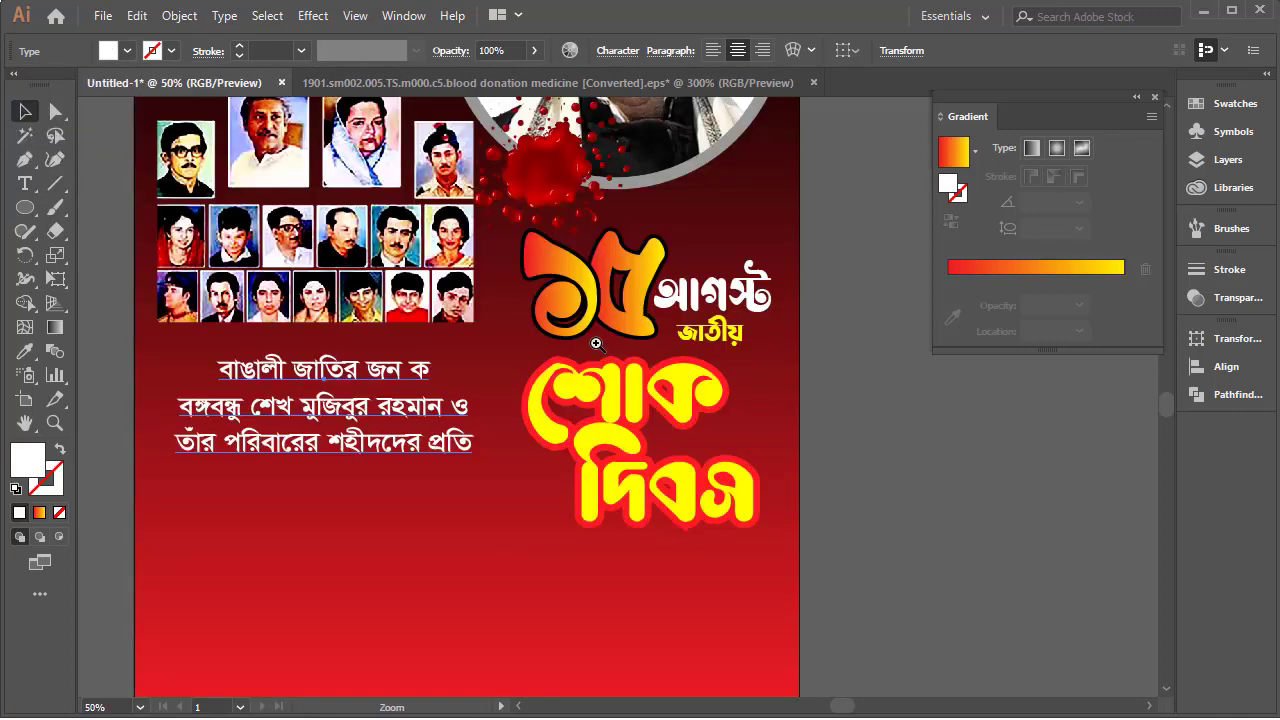
key(ctrl+equal)
key(t)
click(493, 438)
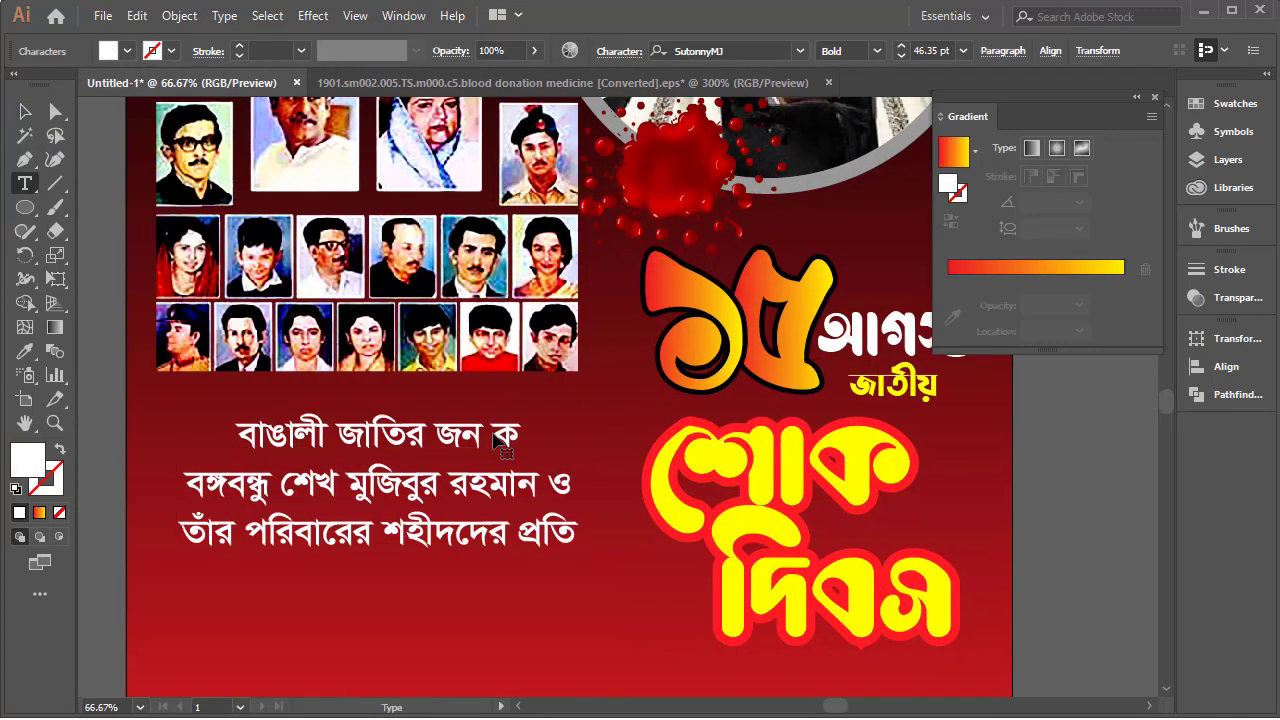
key(BackSpace)
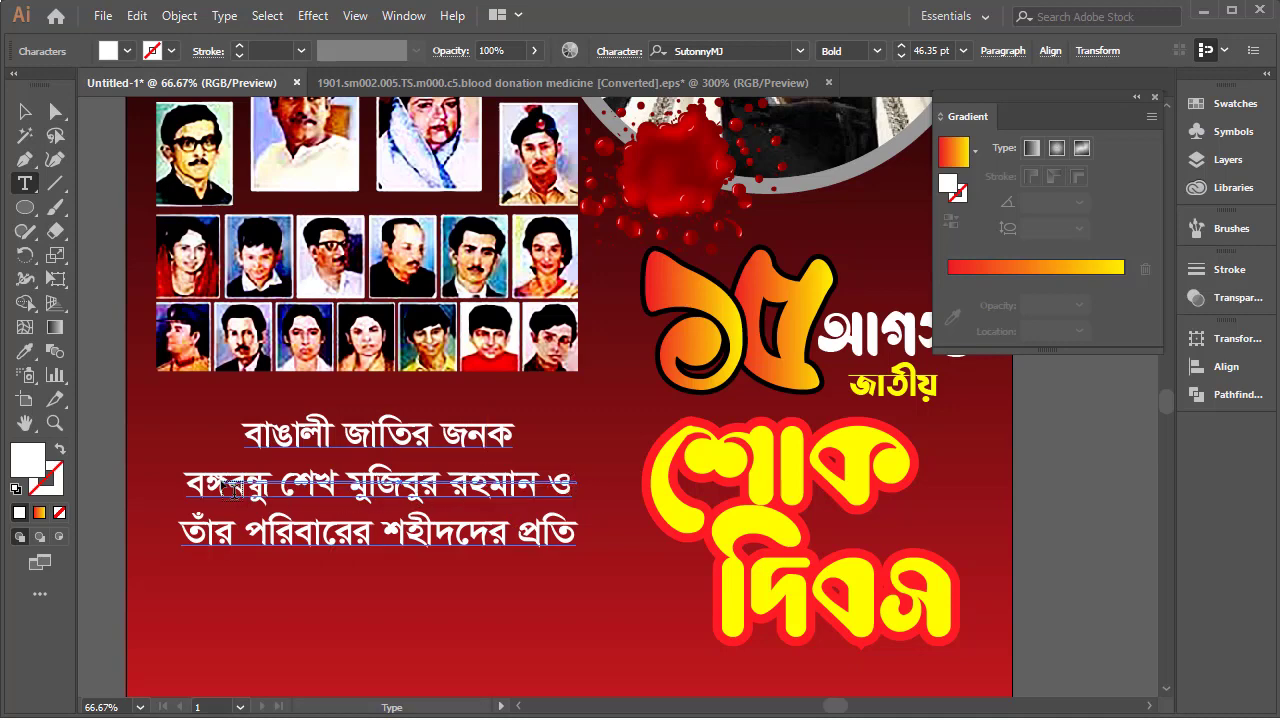
Colour the second line বঙ্গবন্ধু শেখ মুজিবুর রহমান ও yellow.
ctrl+click(366, 484)
triple_click(366, 484)
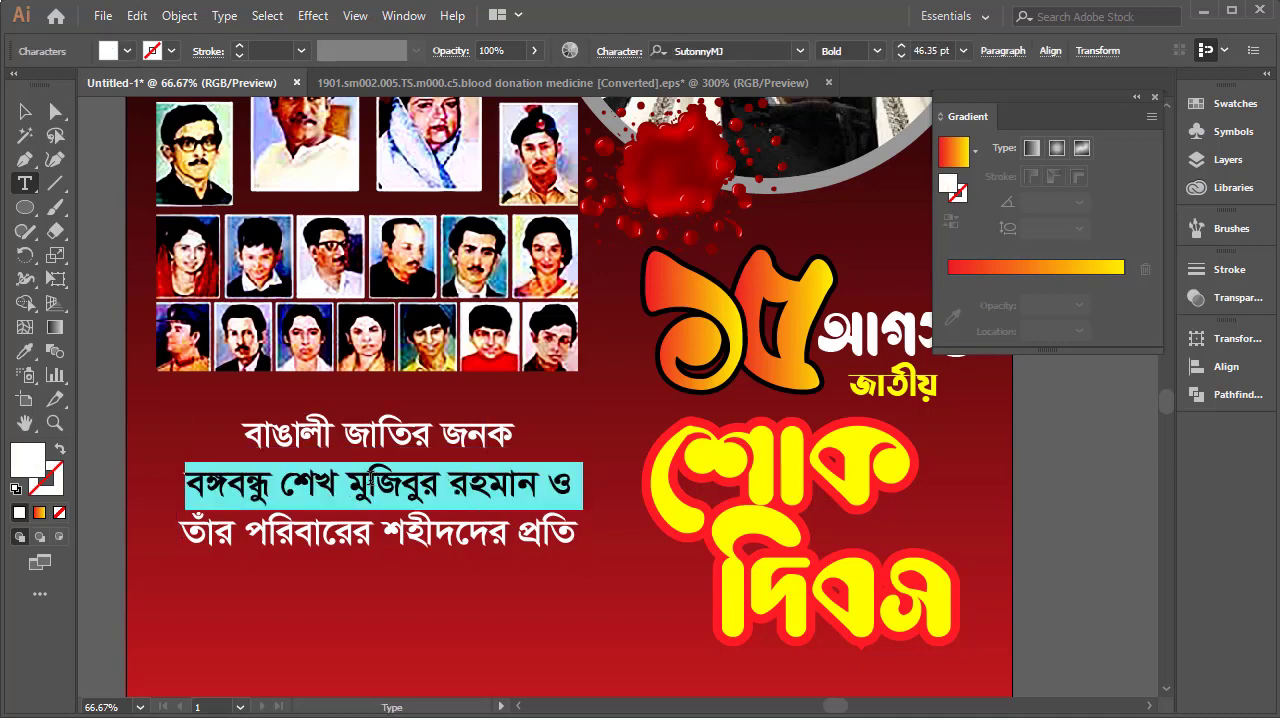
click(127, 52)
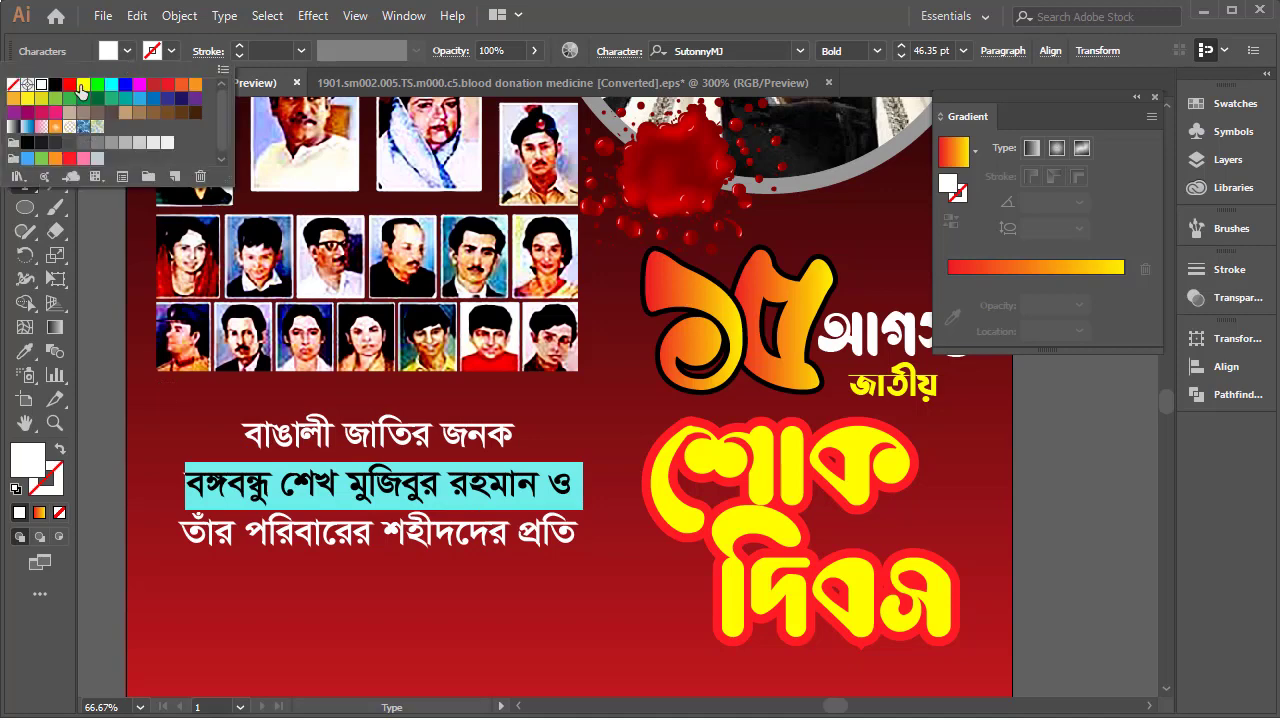
click(82, 86)
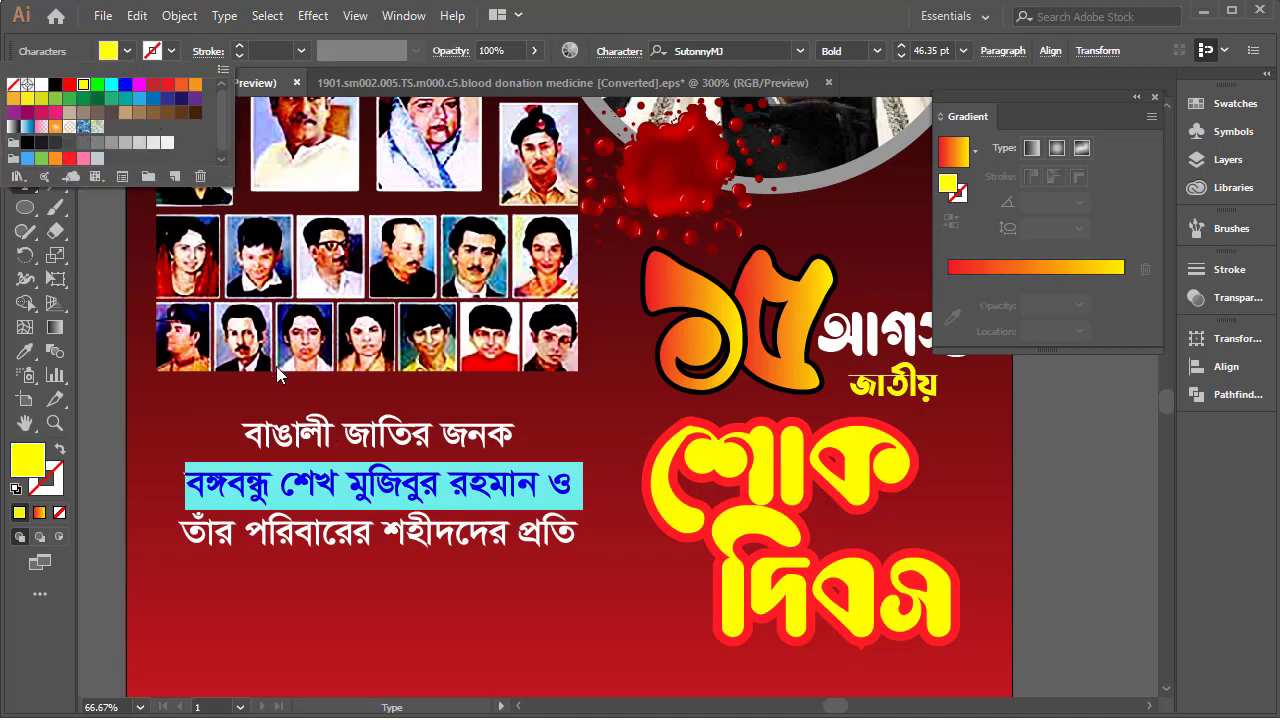
click(586, 22)
click(420, 436)
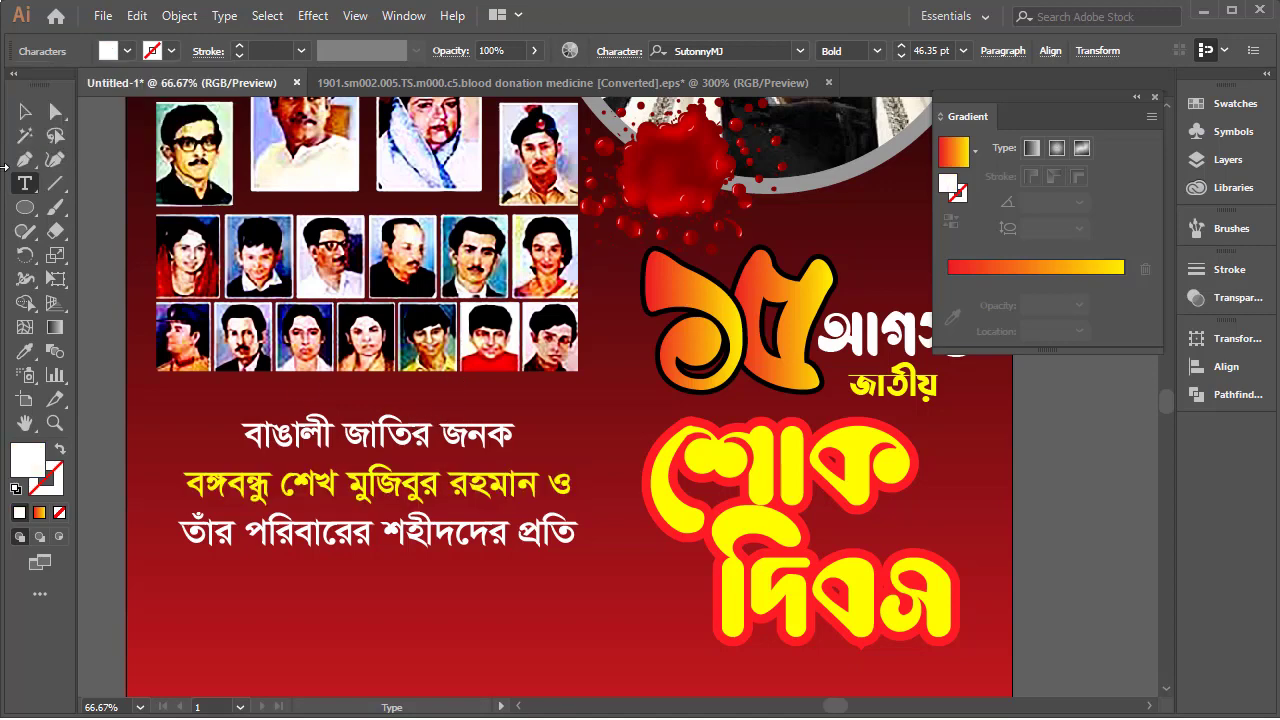
Raise the second line's font size to 52 pt.
click(23, 107)
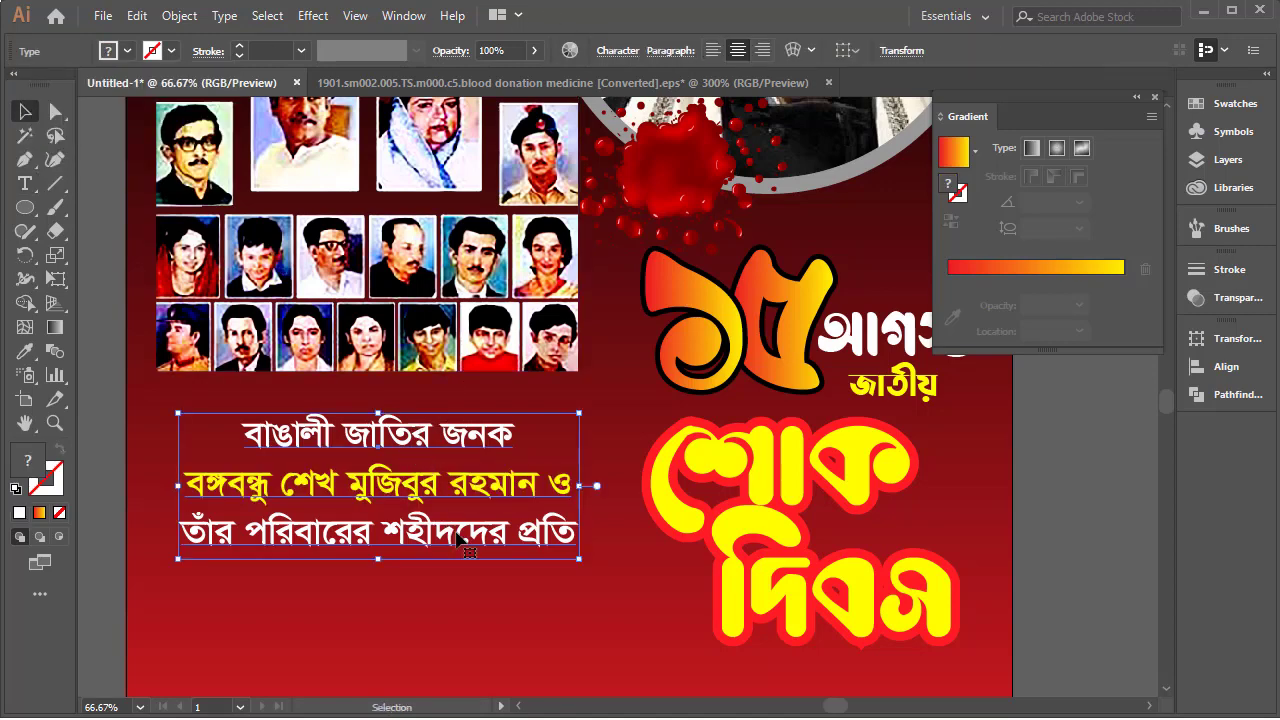
double_click(460, 485)
triple_click(460, 485)
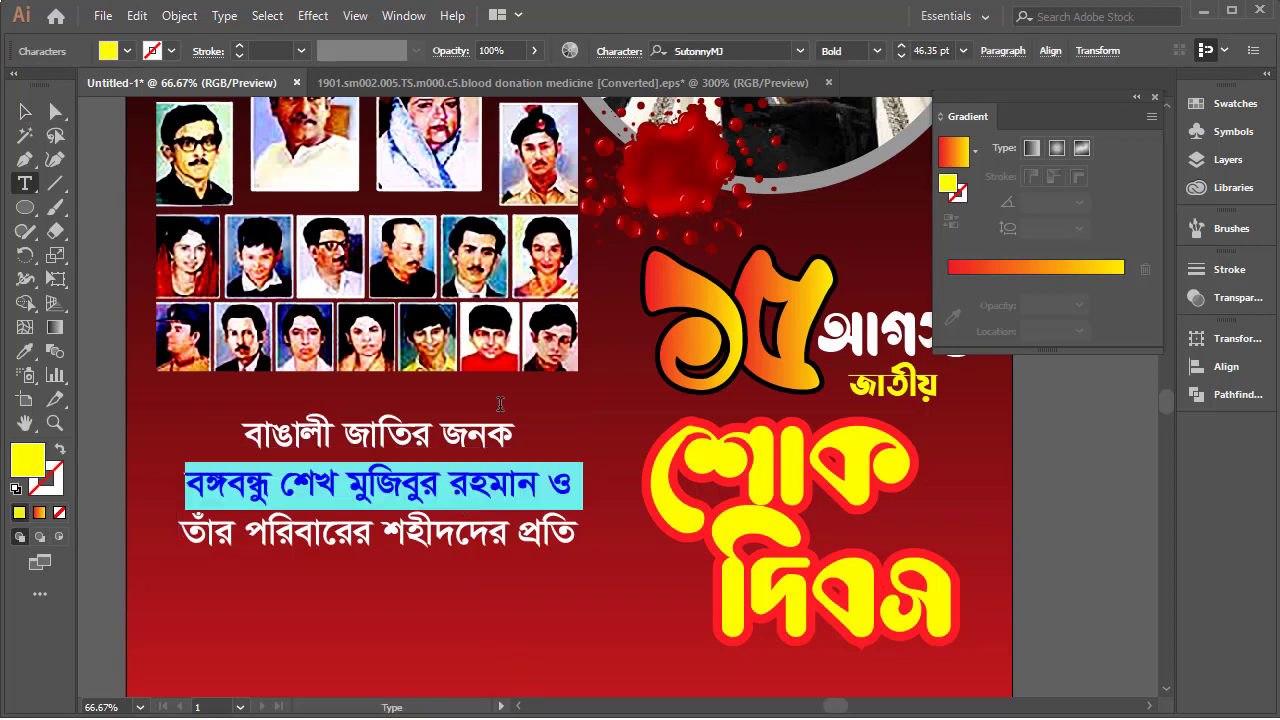
click(900, 46)
click(900, 46)
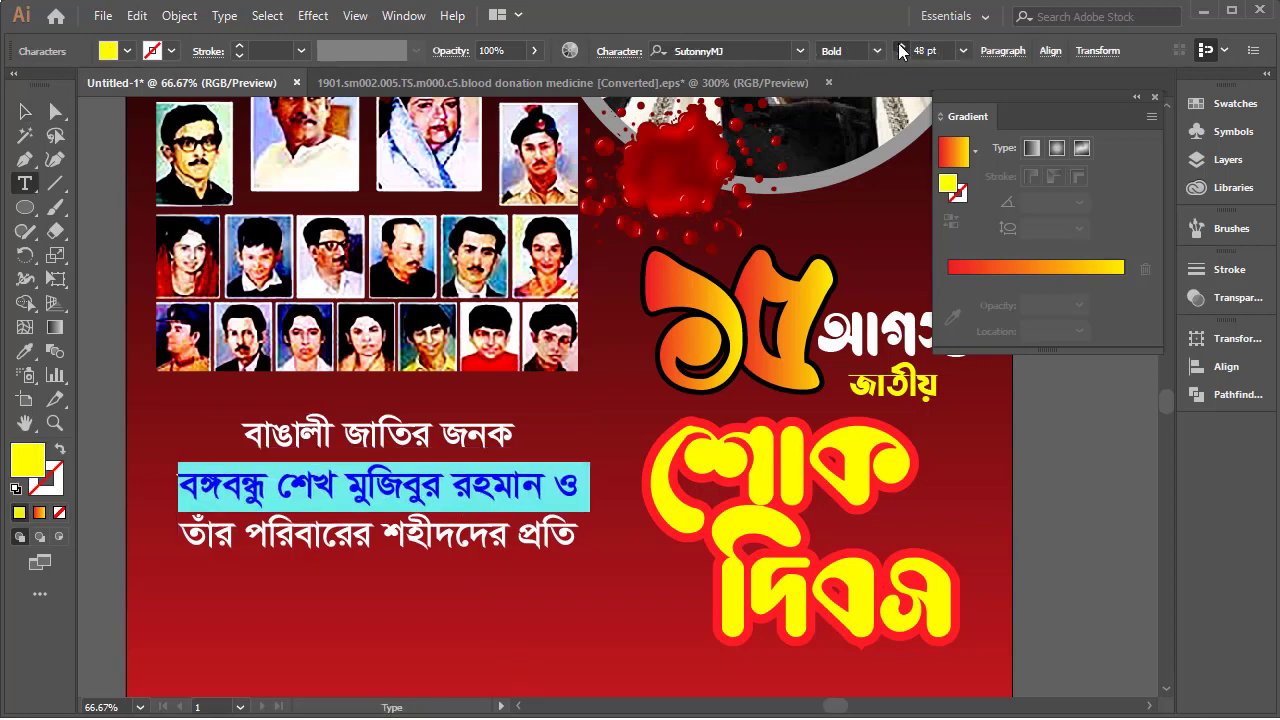
click(900, 46)
click(900, 46)
click(900, 46)
click(900, 46)
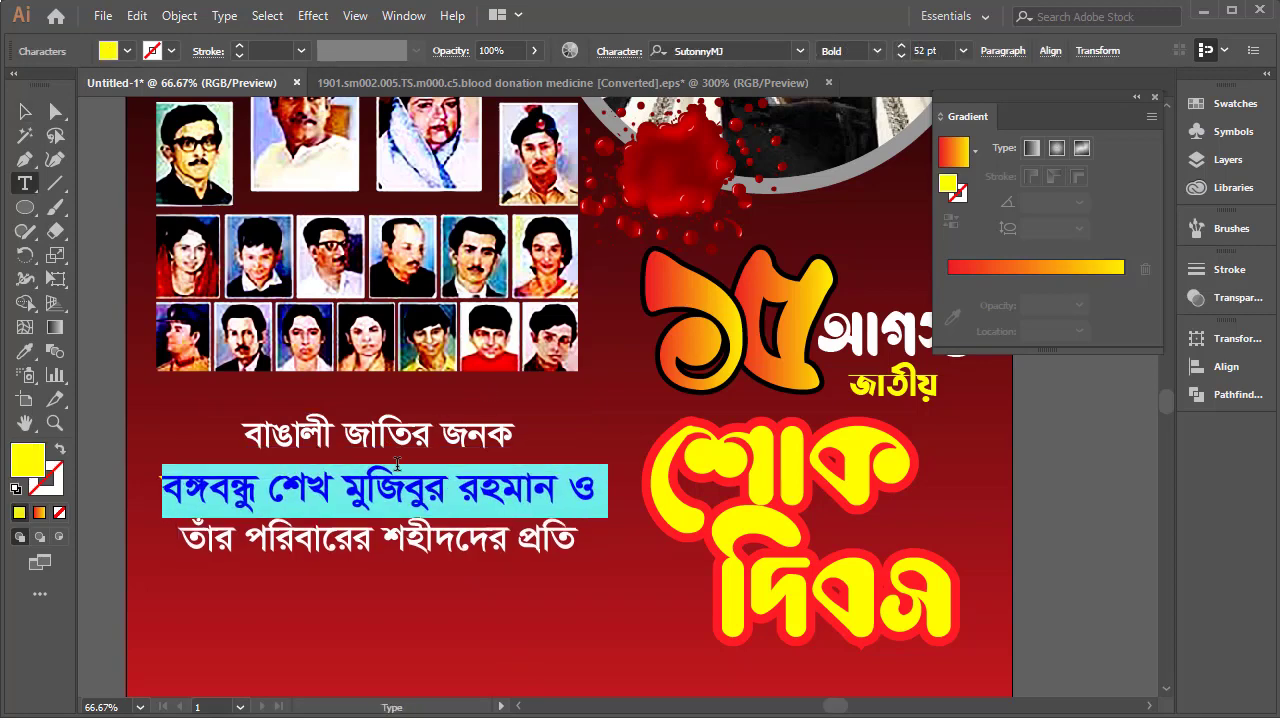
click(397, 464)
click(23, 107)
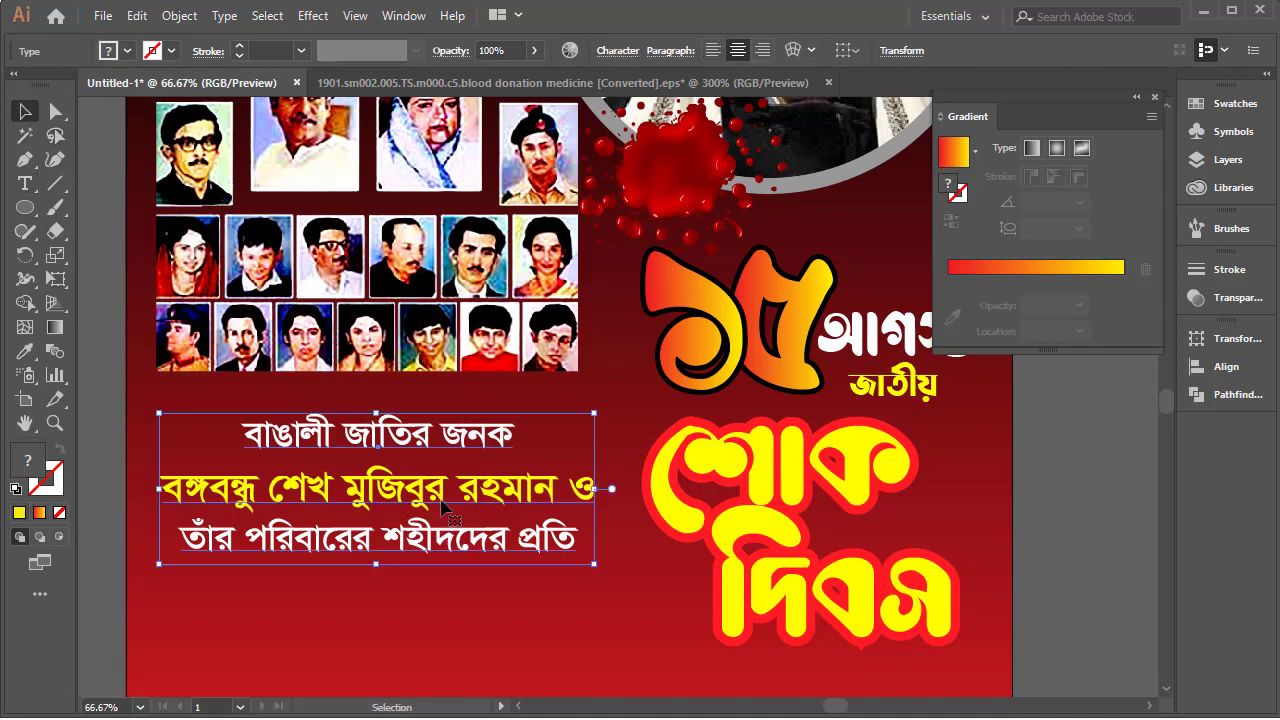
Nudge the tribute block slightly up, then Alt-drag a copy lower down the poster.
drag(441, 504, 451, 481)
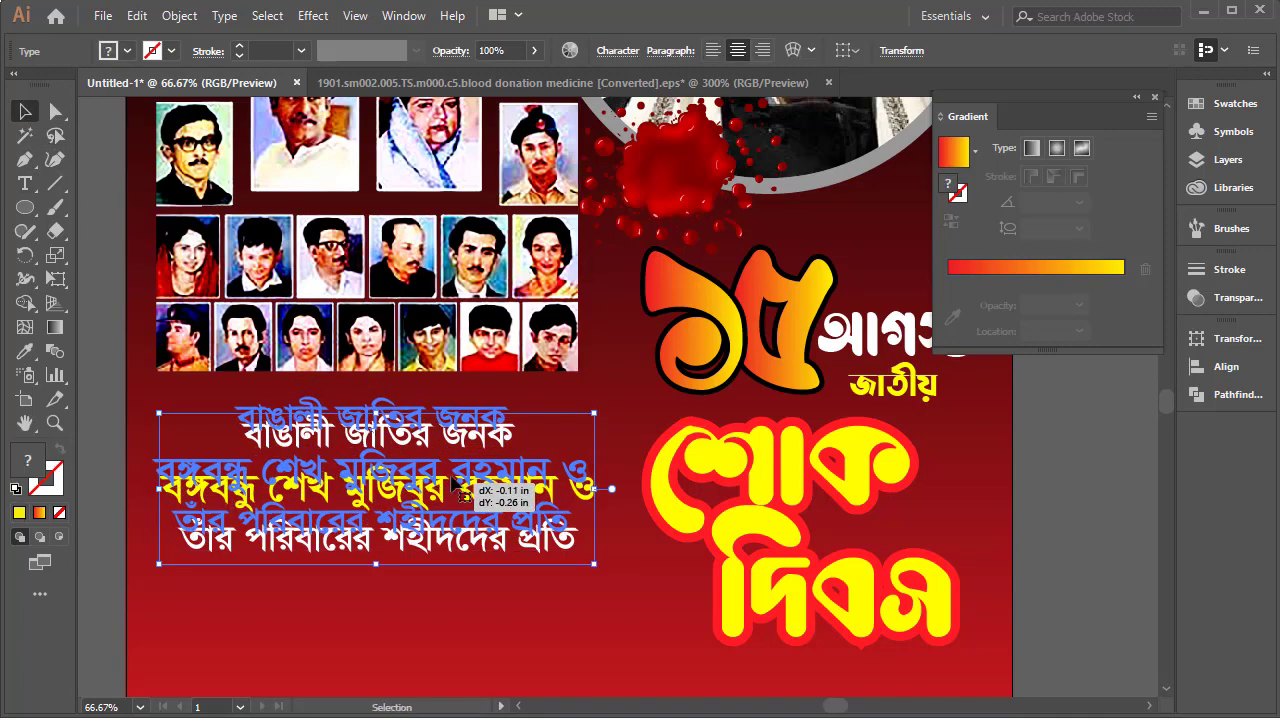
scroll(451, 481, down, 2)
scroll(451, 481, down, 2)
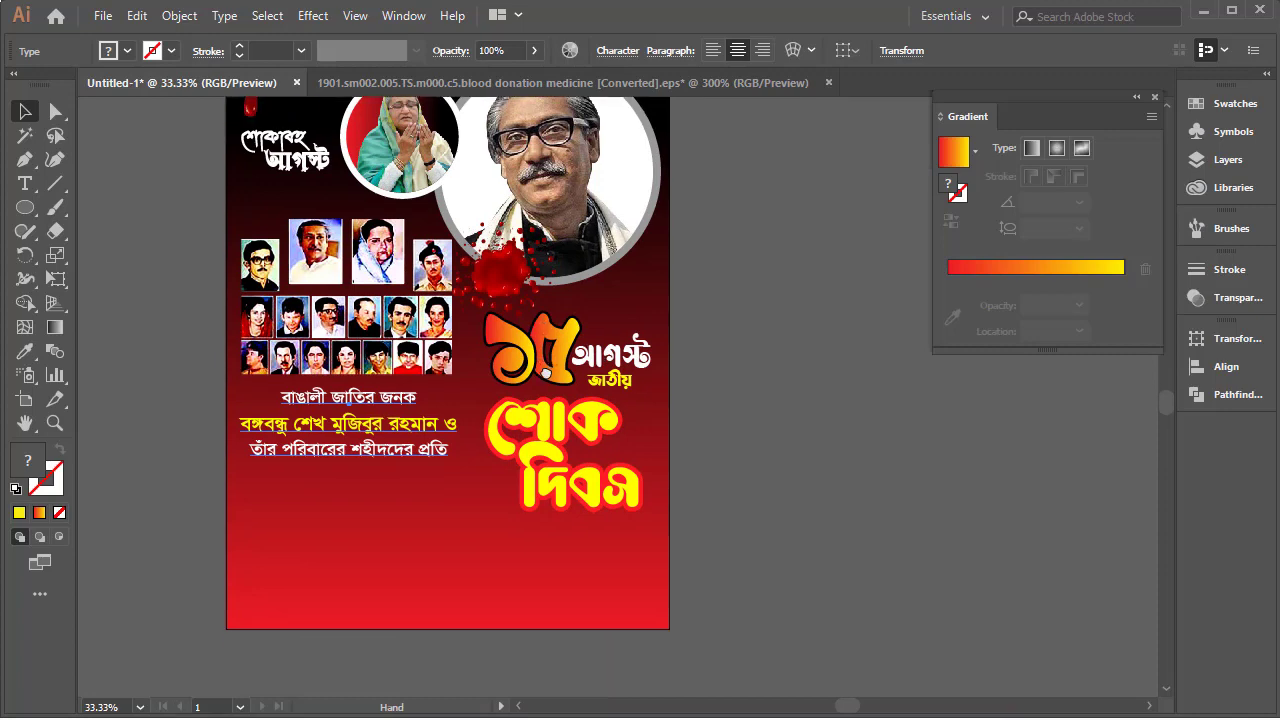
mouse_move(546, 405)
mouse_down()
mouse_move(548, 357)
mouse_move(608, 362)
mouse_up()
scroll(608, 362, up, 1)
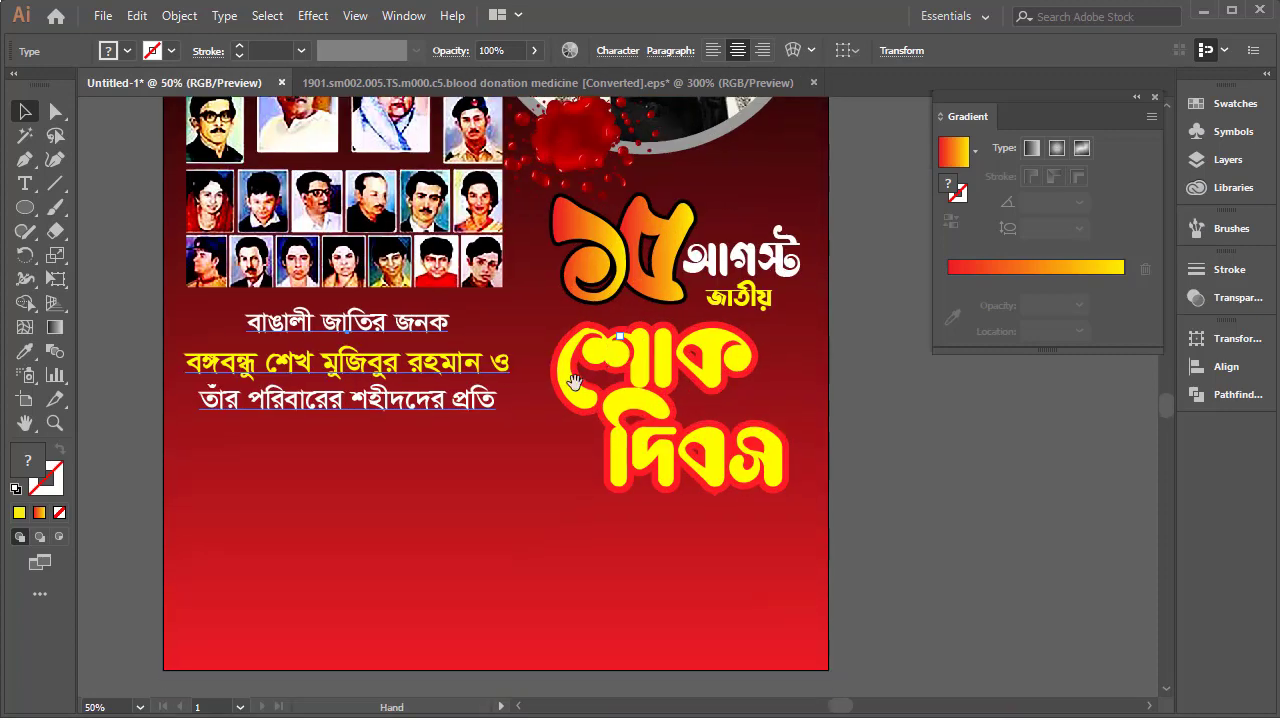
drag(508, 389, 513, 333)
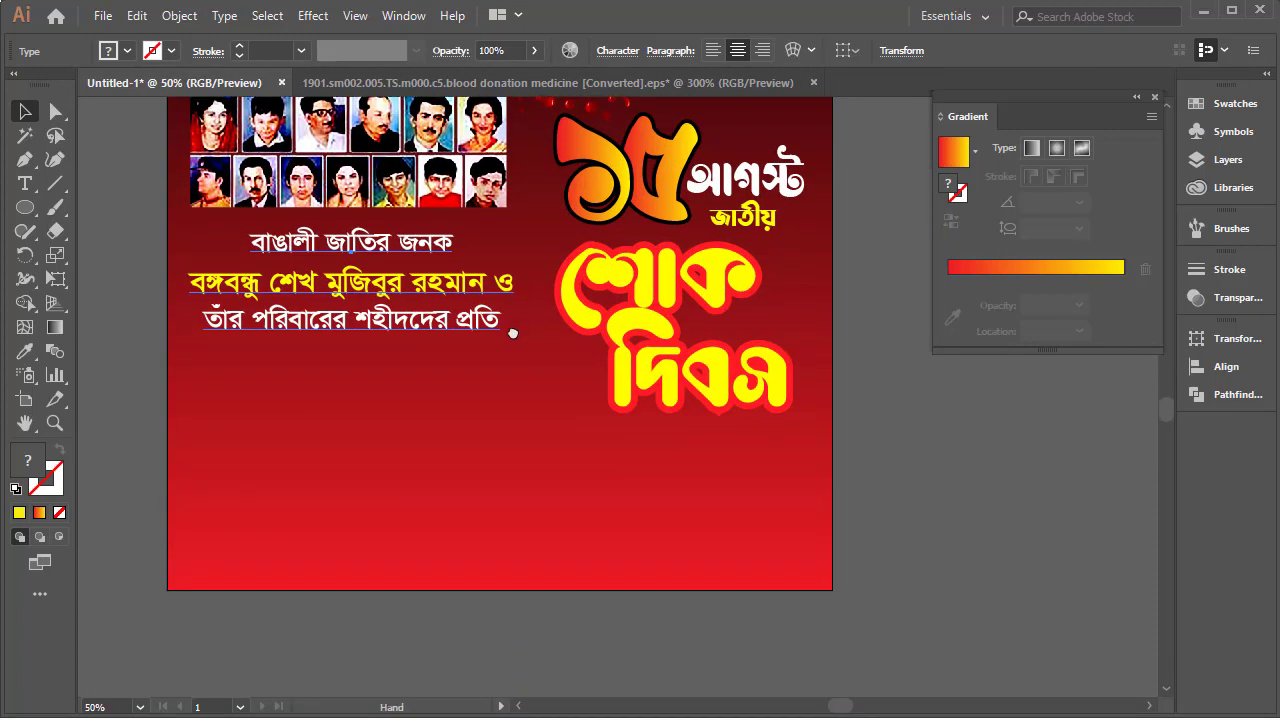
click(512, 332)
drag(412, 288, 434, 457)
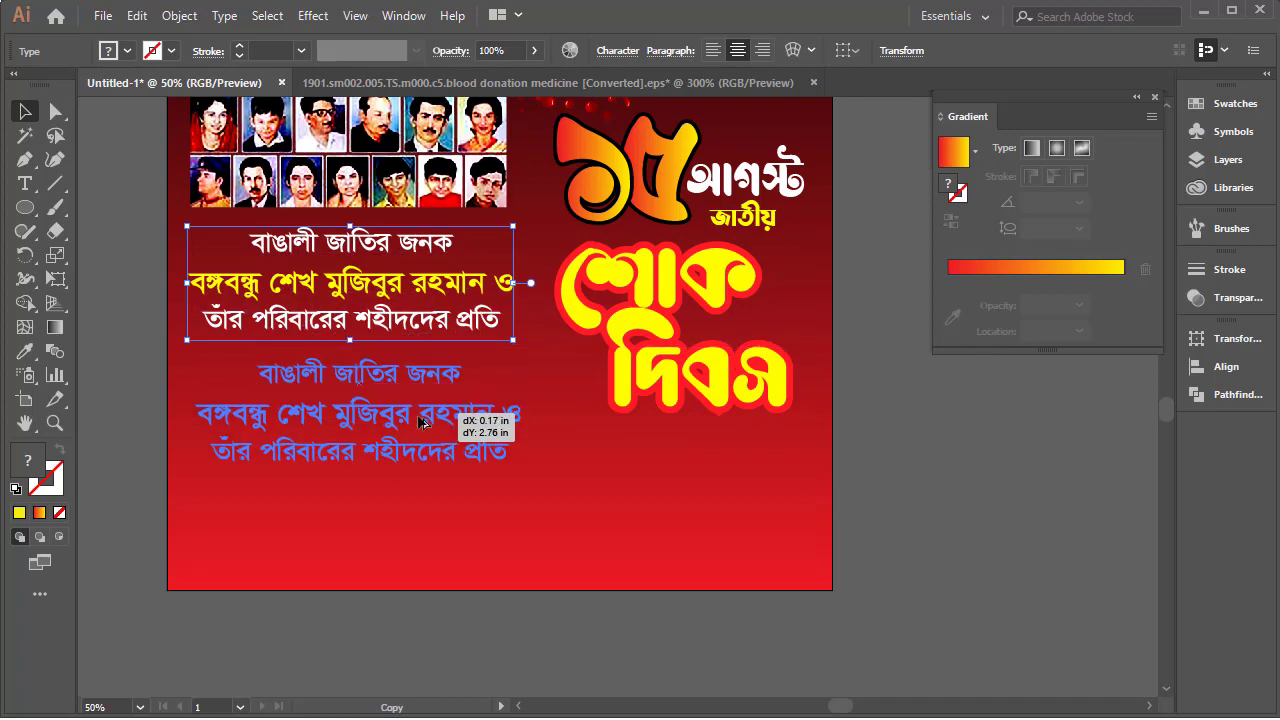
Retype the copied text as গভীর শ্রদ্ধাঞ্জলি and scale it up.
triple_click(435, 458)
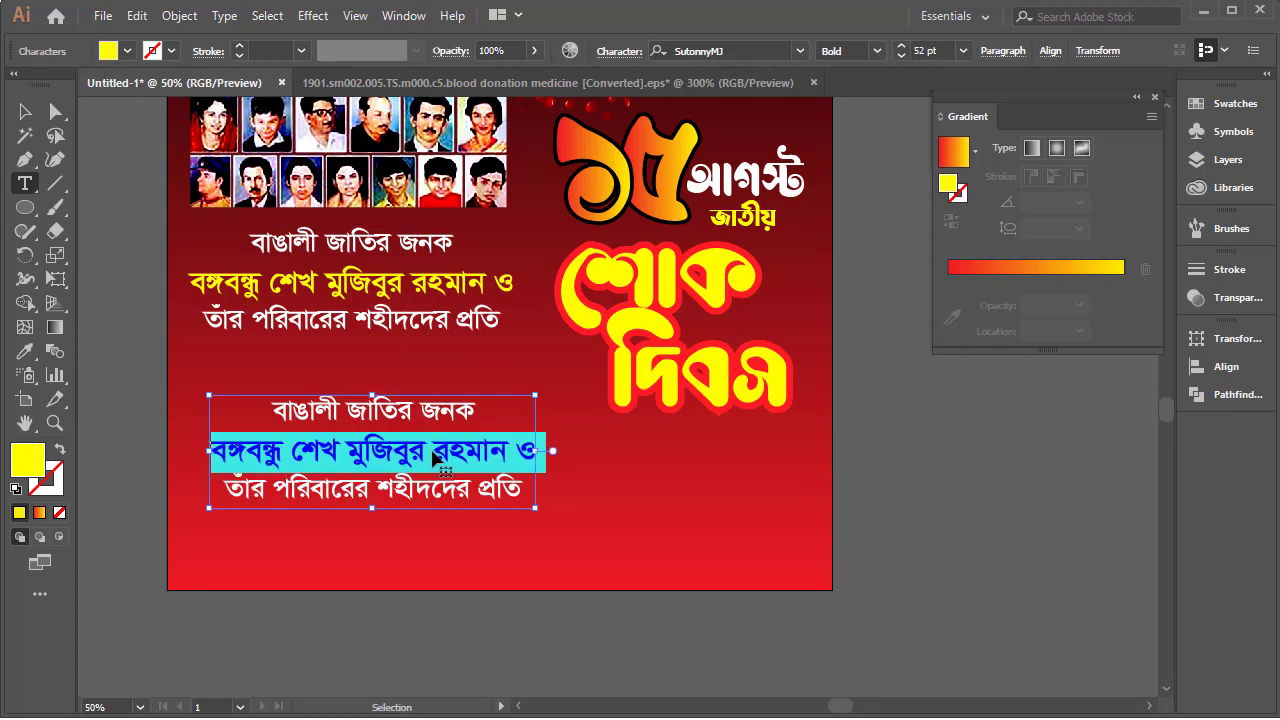
key(ctrl+a)
text(গভীর)
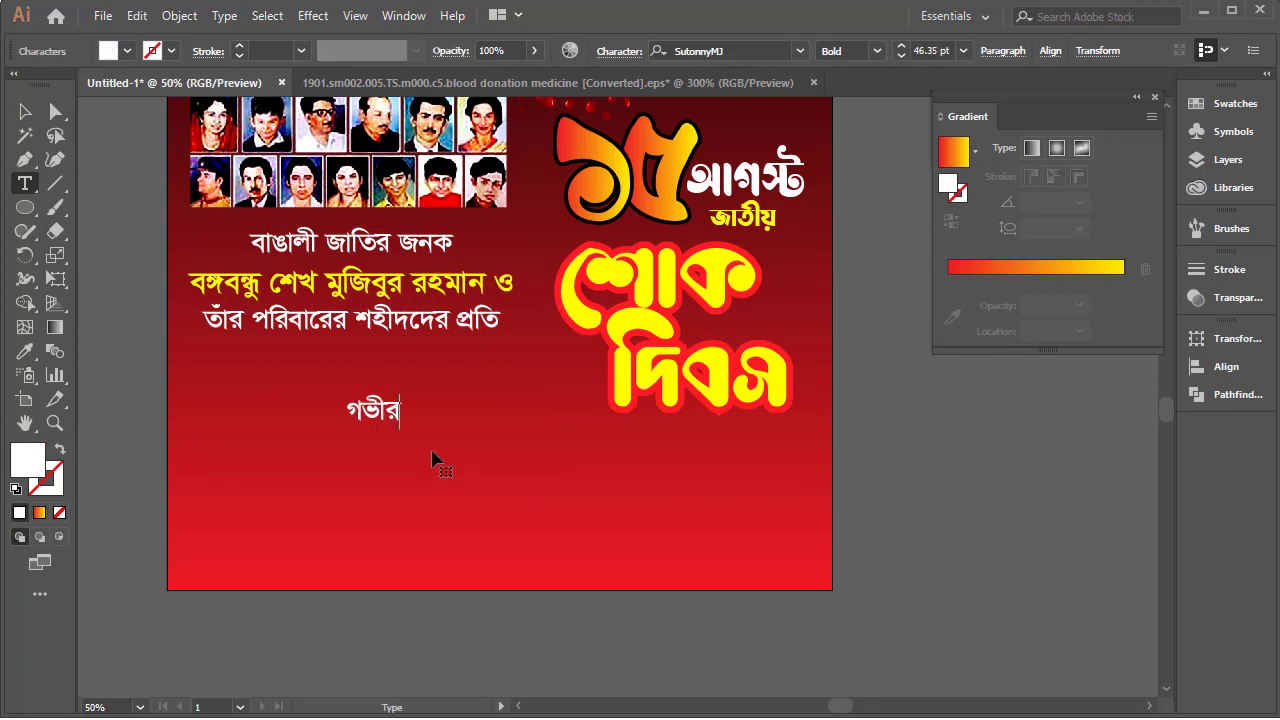
text(দ্ধ)
text(া)
key(BackSpace)
key(BackSpace)
key(BackSpace)
text(দ্ধা)
text(ঞ্জলি)
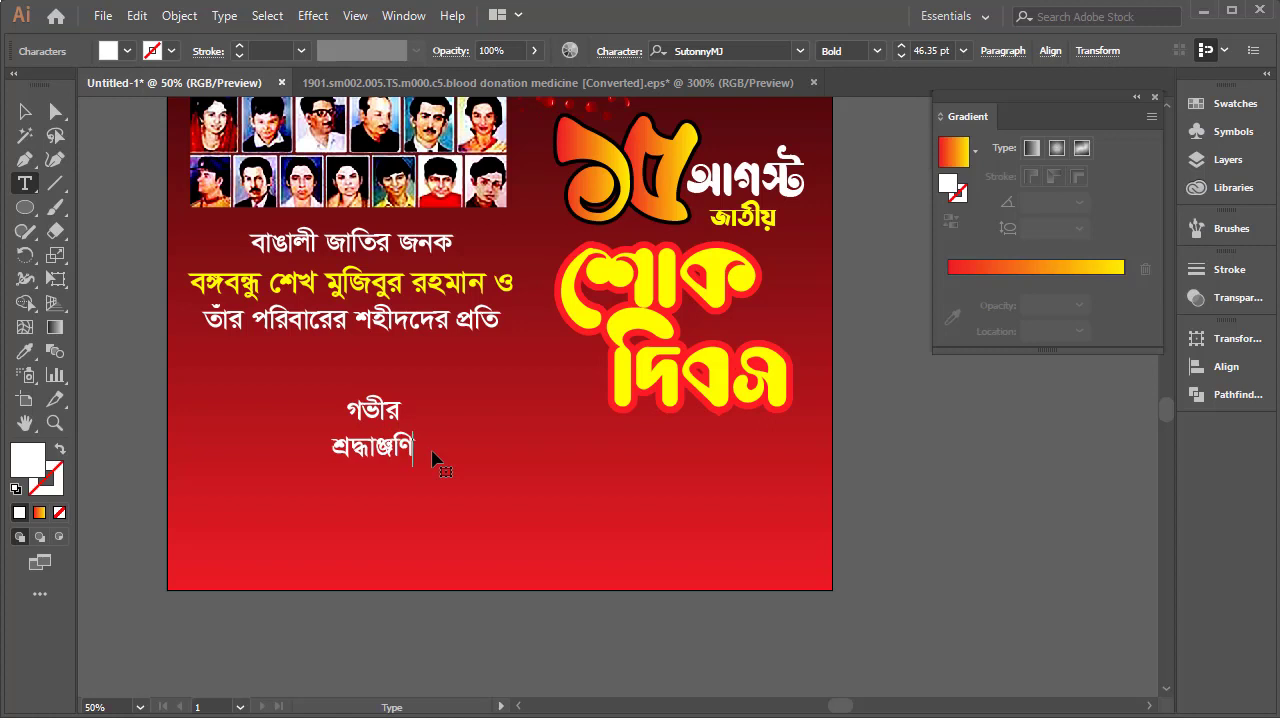
key(BackSpace)
text(ল)
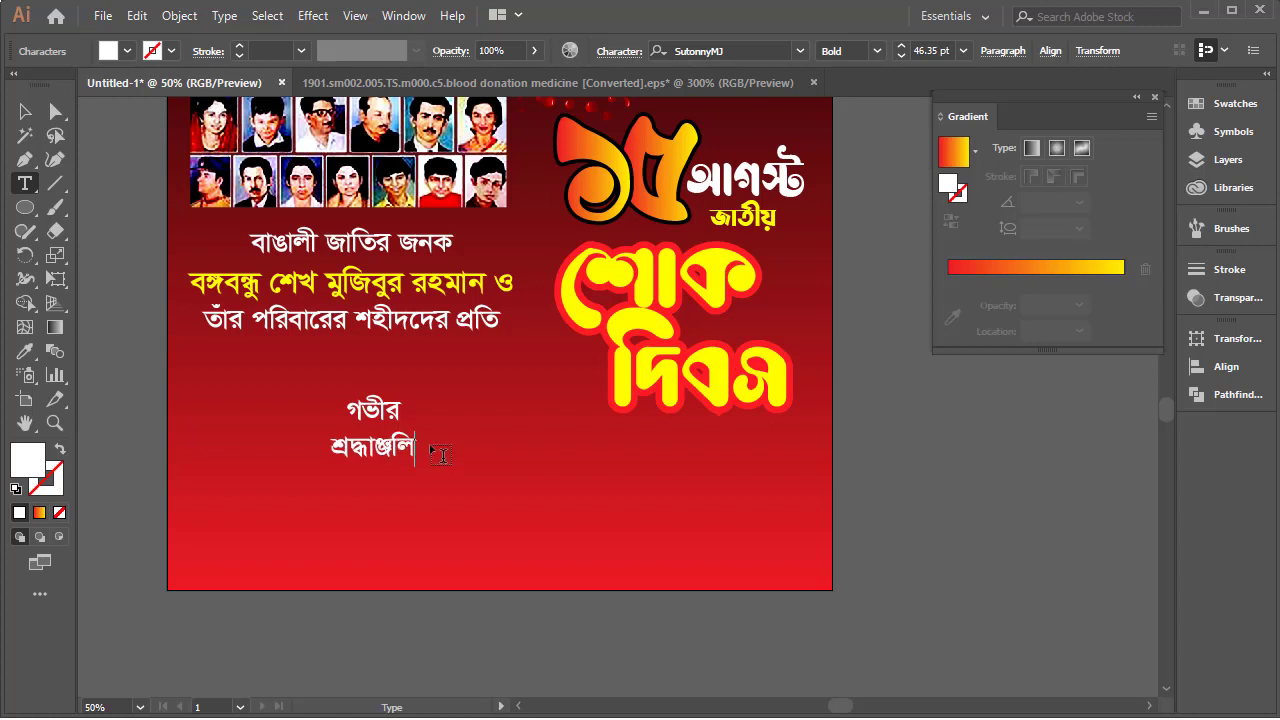
key(Escape)
drag(418, 396, 452, 366)
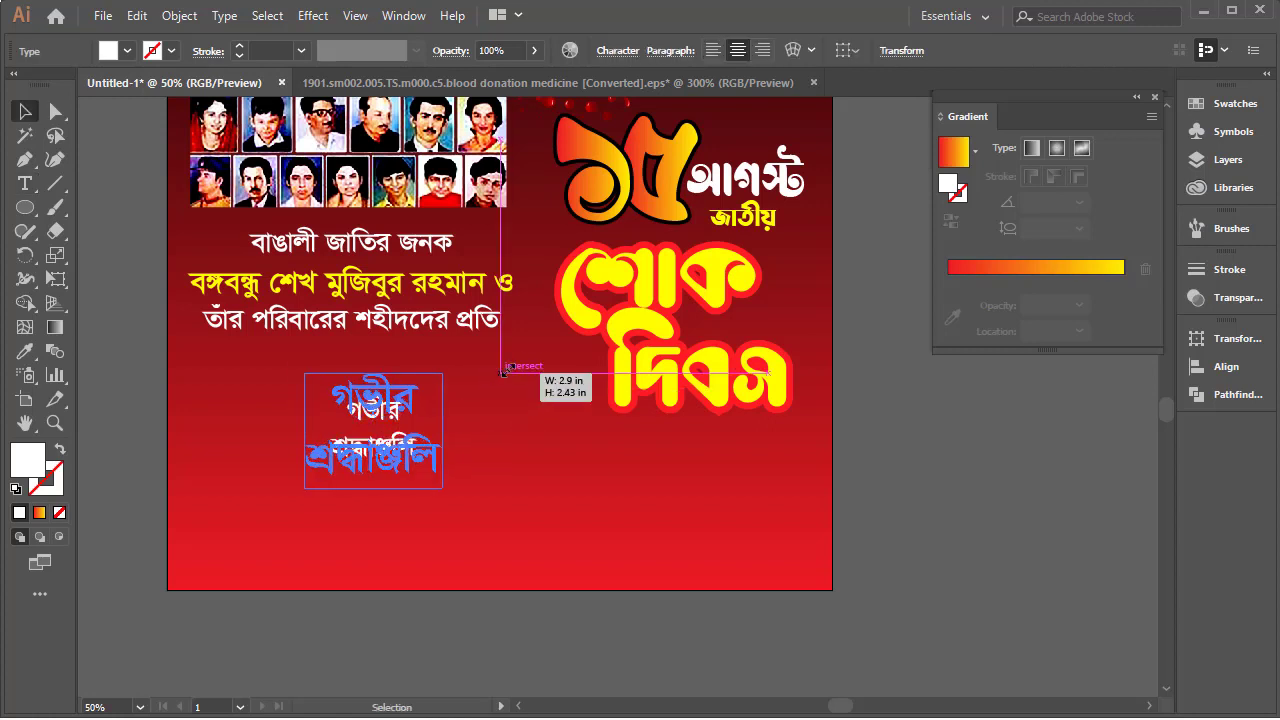
Select all of the গভীর শ্রদ্ধাঞ্জলি text and apply the Li Koshtipathor ANSI V2 font.
double_click(405, 400)
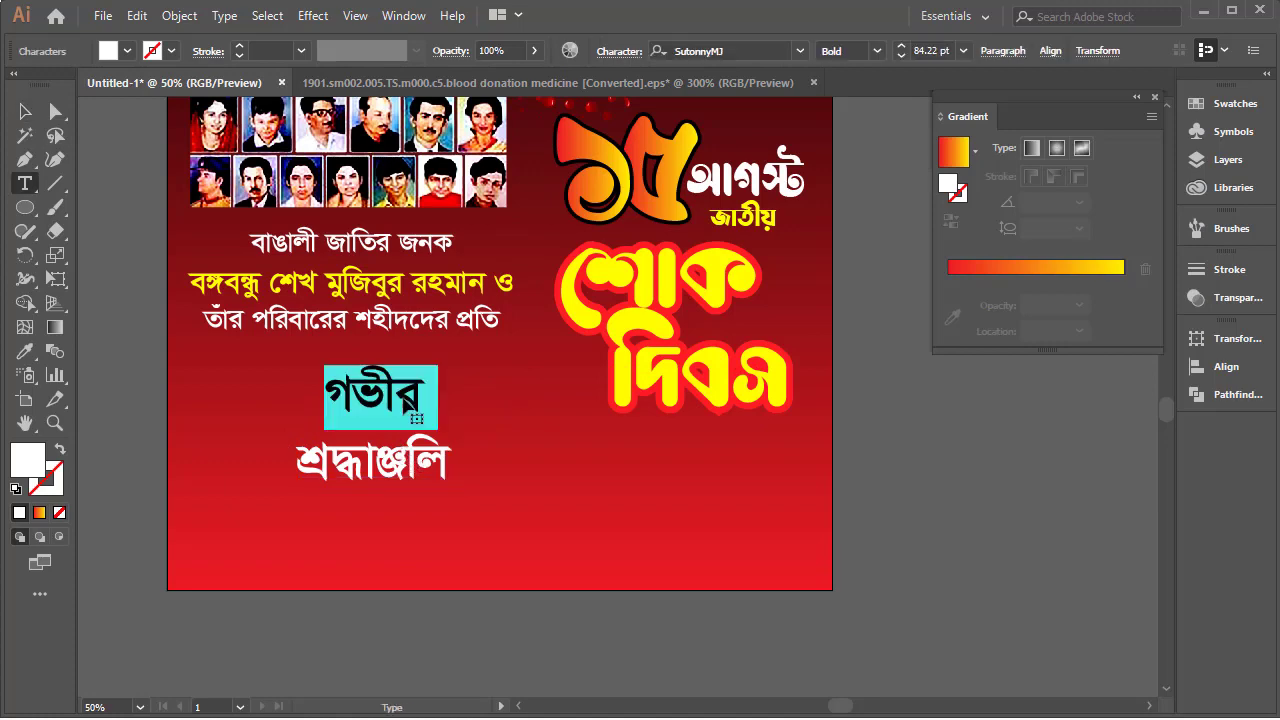
key(ctrl+a)
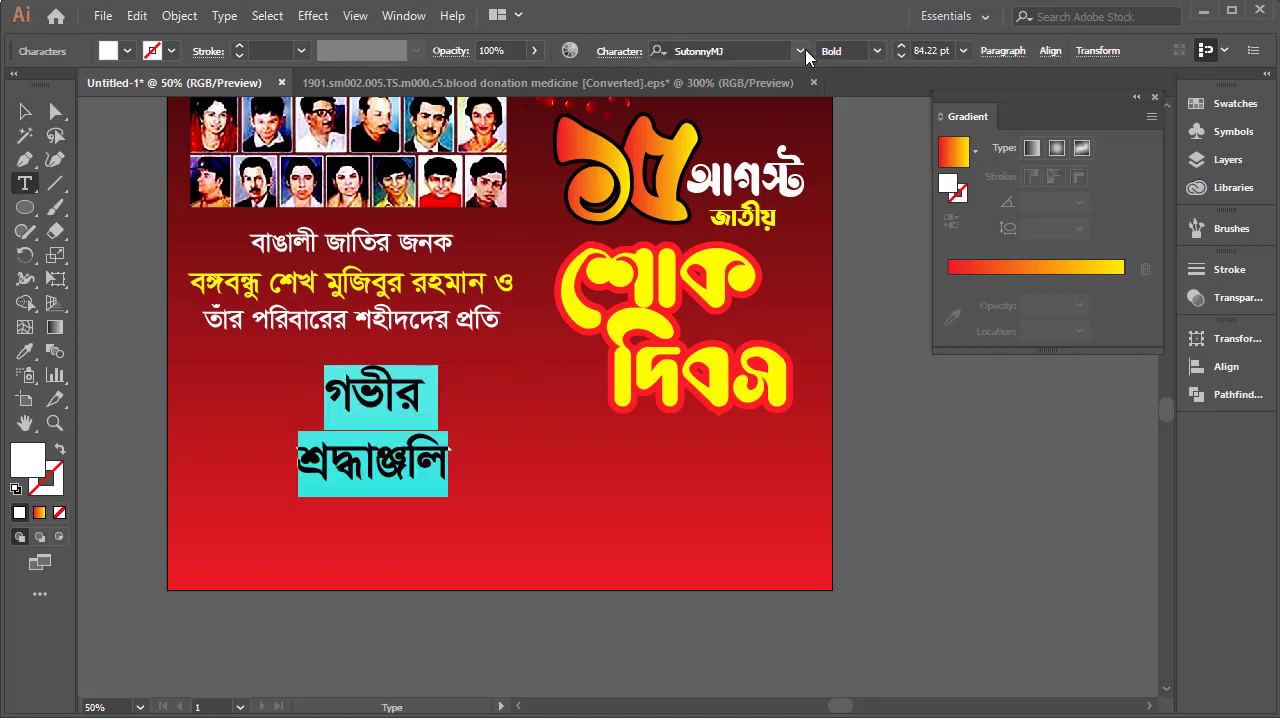
click(800, 50)
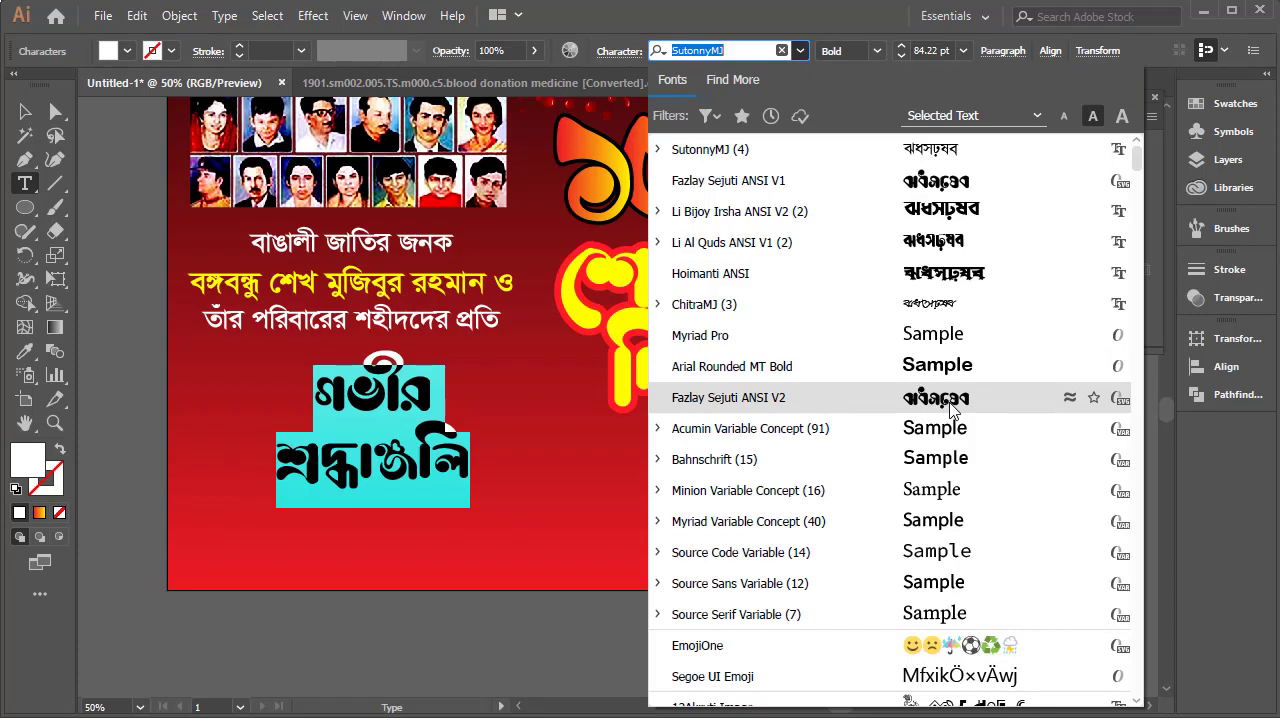
scroll(952, 410, down, 5)
scroll(952, 412, down, 5)
scroll(953, 415, down, 5)
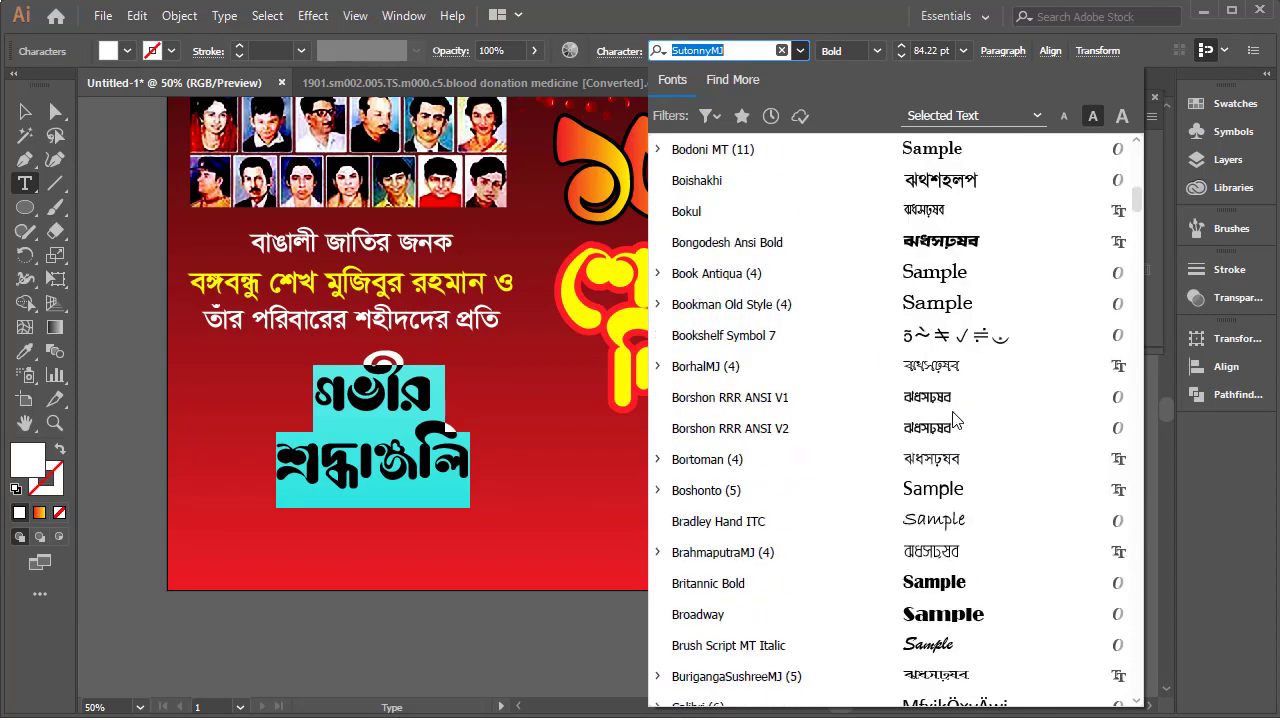
scroll(955, 420, down, 5)
scroll(955, 420, down, 5)
scroll(955, 420, down, 5)
scroll(955, 422, down, 5)
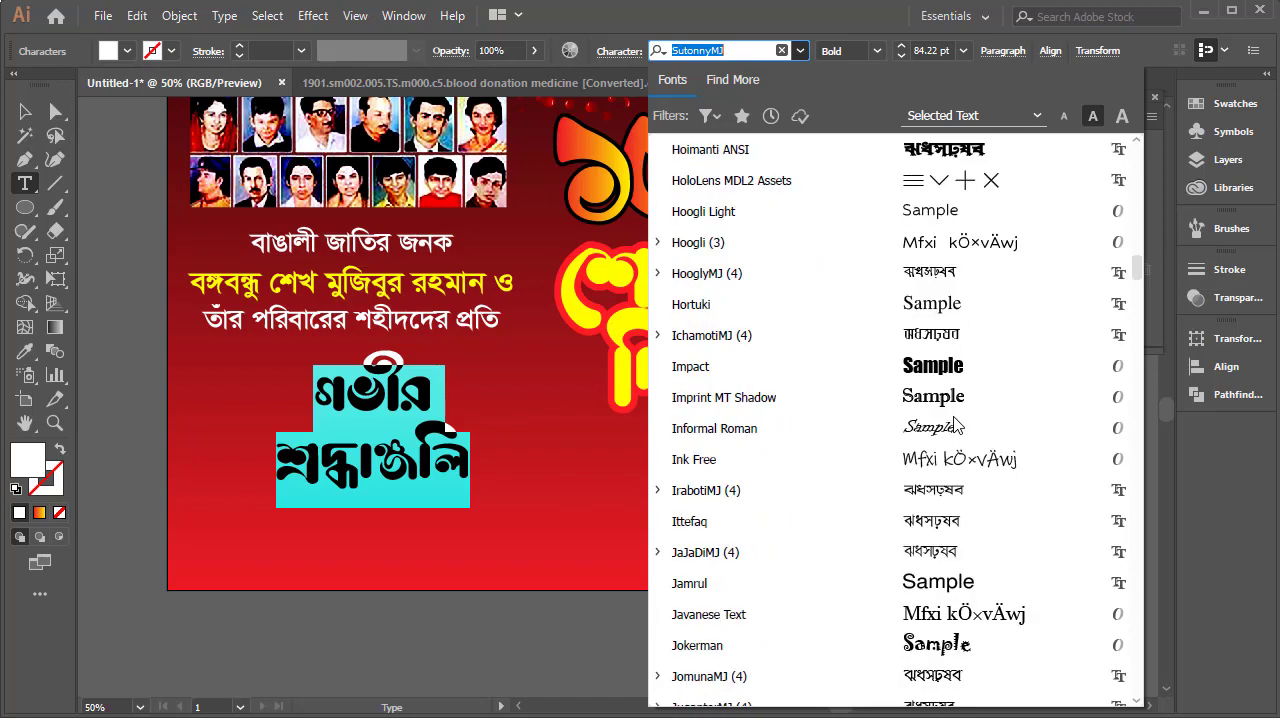
scroll(955, 425, down, 5)
scroll(955, 425, down, 5)
scroll(955, 425, down, 5)
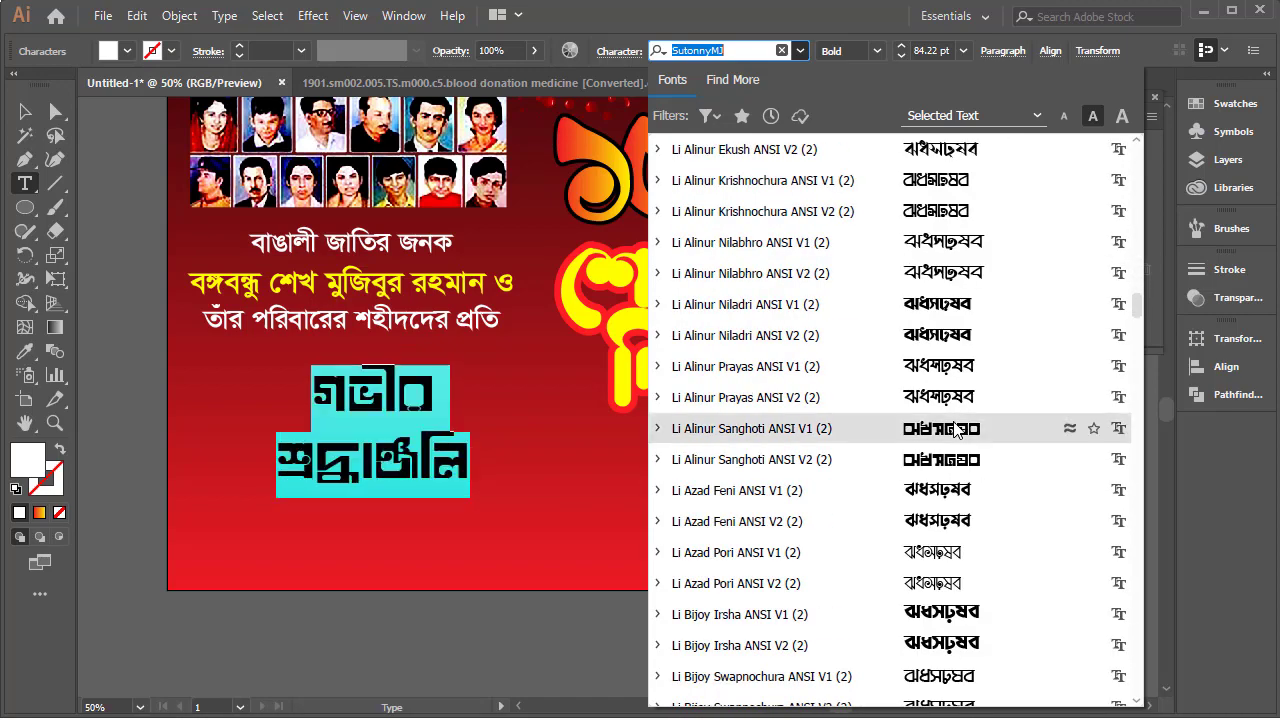
scroll(955, 480, down, 1)
scroll(957, 535, down, 5)
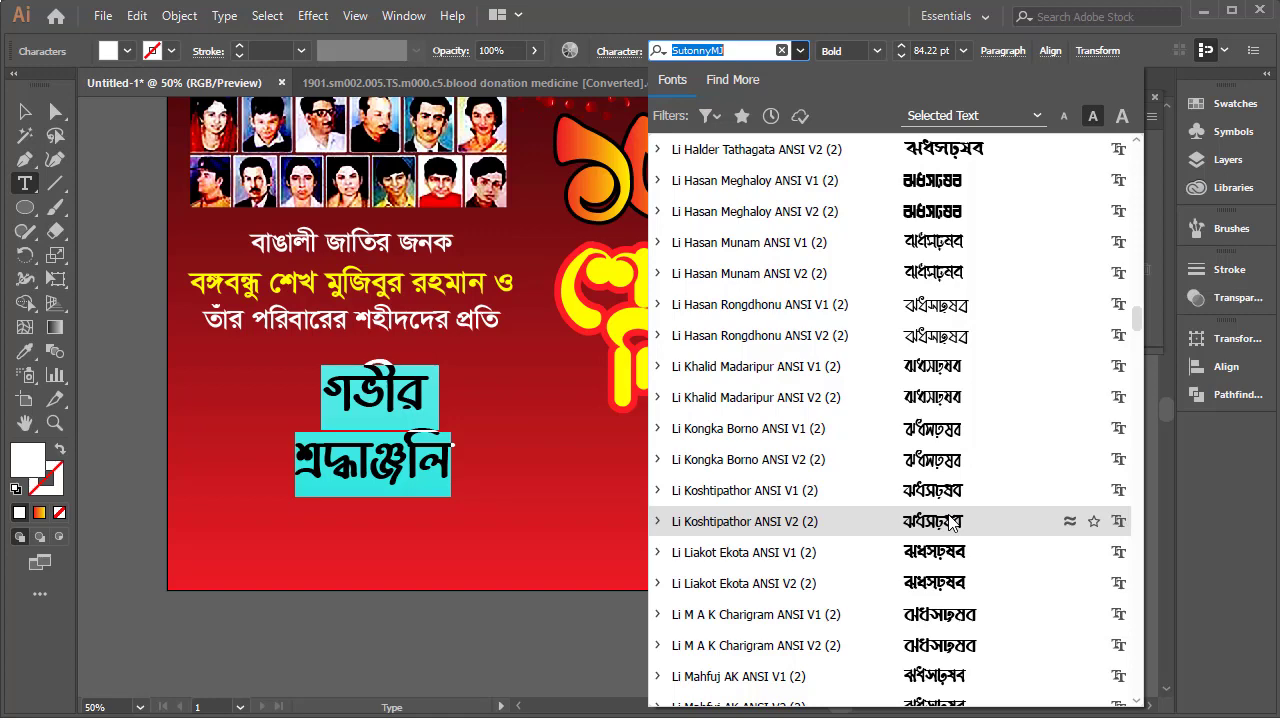
click(951, 524)
Move the tribute text left of the poster and convert it to outlines.
click(24, 111)
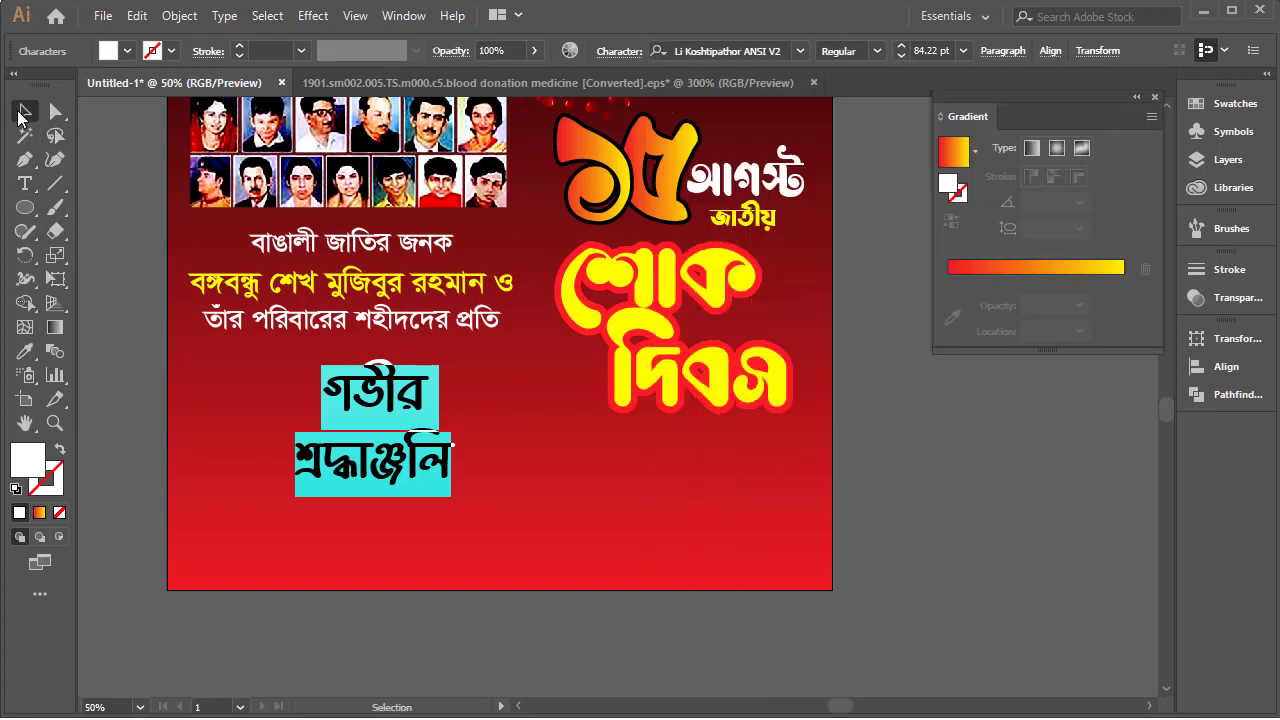
mouse_move(385, 462)
mouse_down()
mouse_move(362, 481)
mouse_move(612, 464)
mouse_move(237, 419)
mouse_up()
right_click(237, 419)
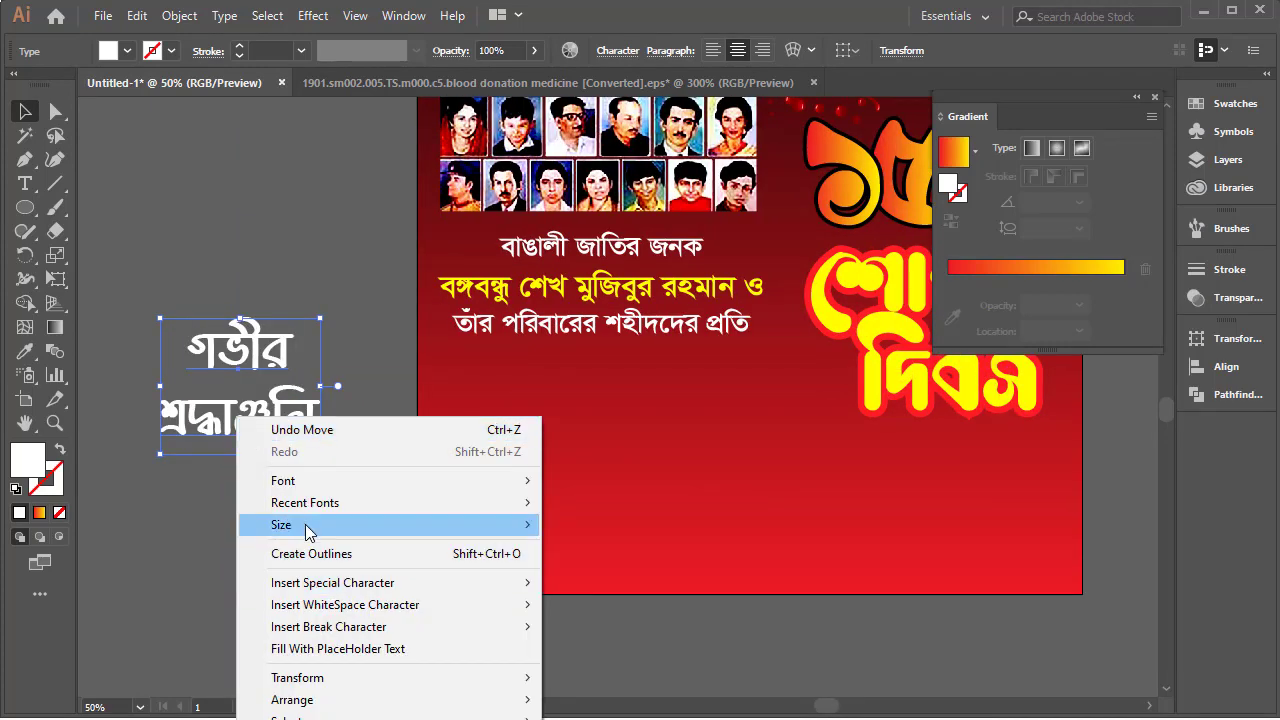
click(315, 555)
Ungroup the outlined words and scale গভীর down.
right_click(248, 372)
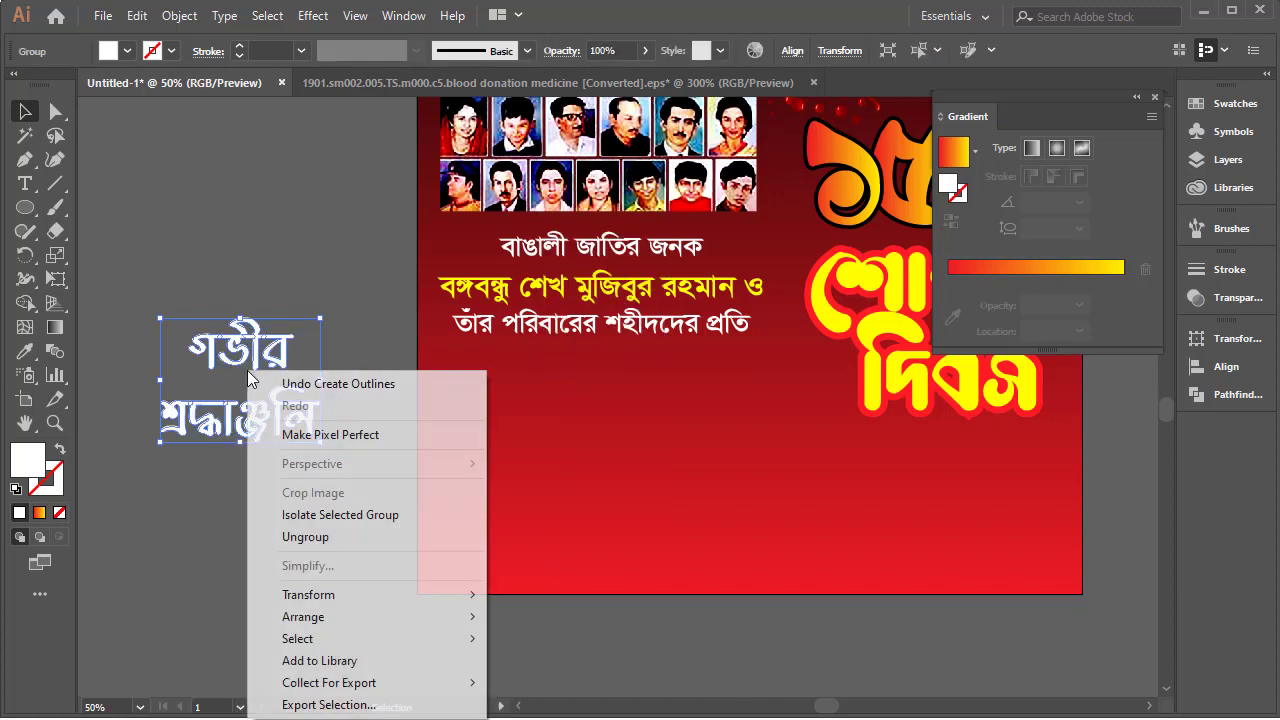
click(305, 537)
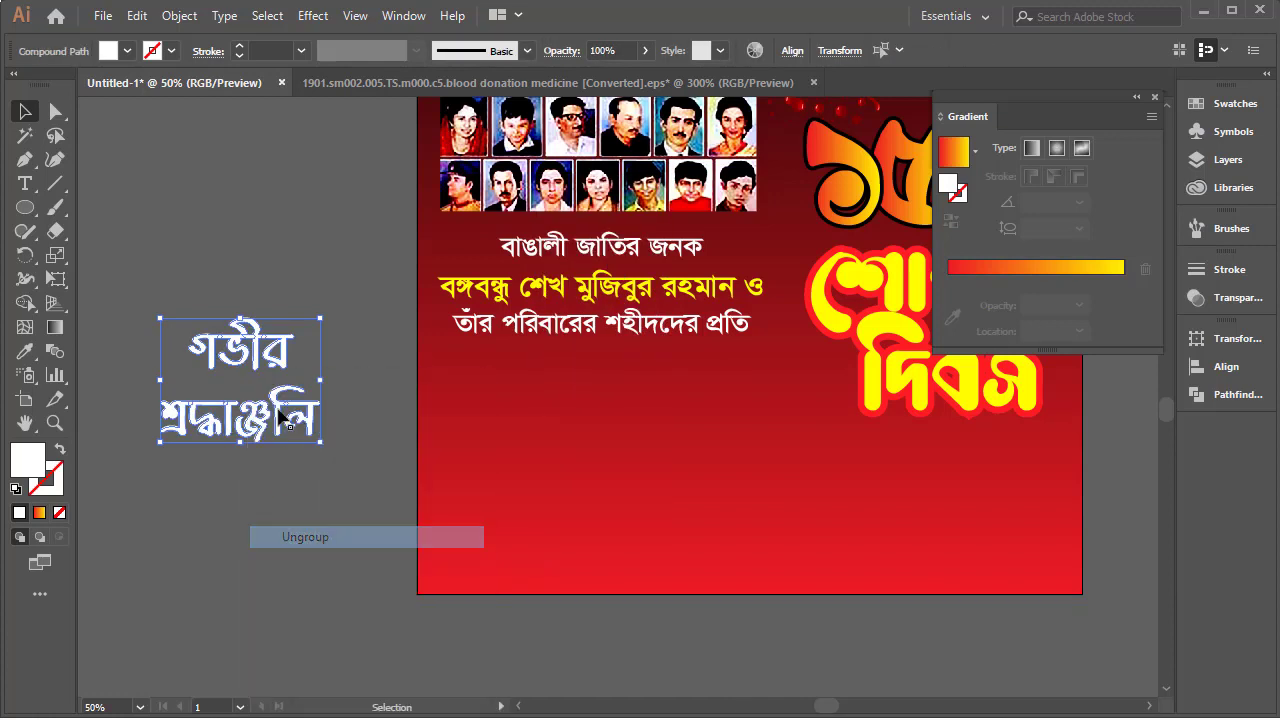
click(295, 293)
mouse_move(246, 344)
mouse_down()
mouse_move(216, 372)
mouse_move(180, 352)
mouse_move(189, 360)
mouse_up()
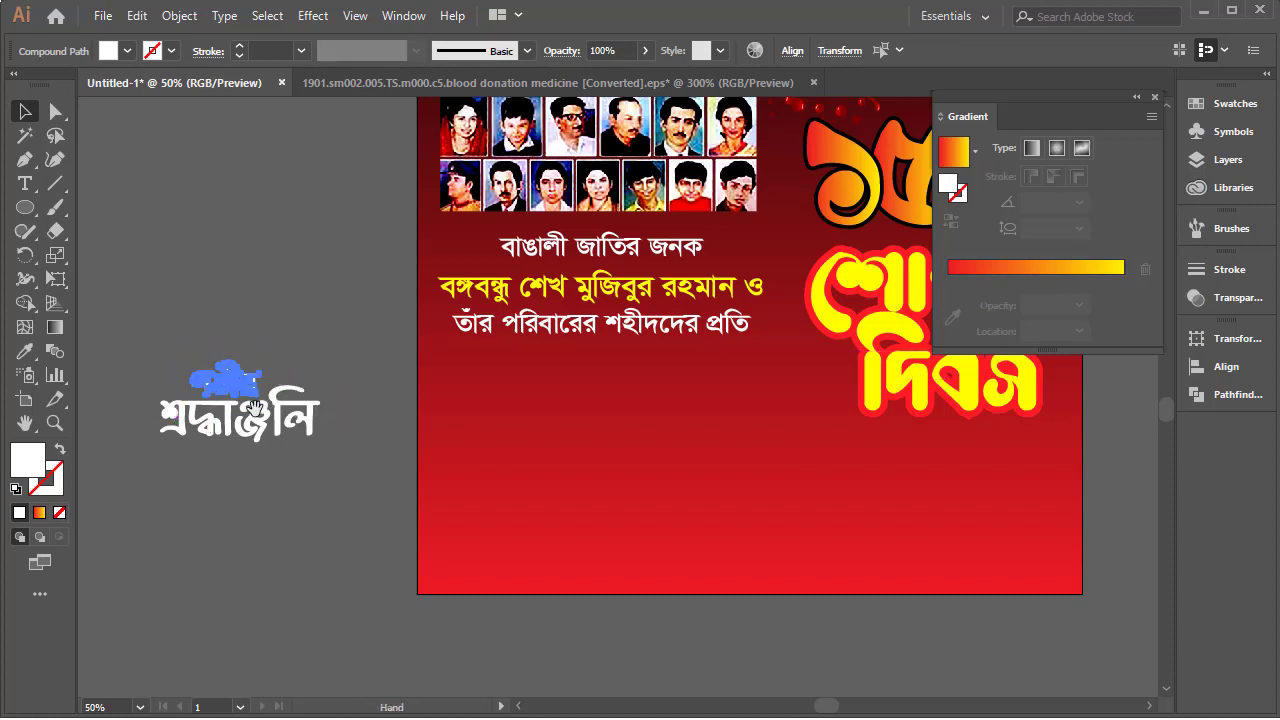
Release the compound path of the lower word শ্রদ্ধাঞ্জলি.
mouse_move(424, 534)
mouse_down()
mouse_move(518, 492)
mouse_move(549, 509)
mouse_up()
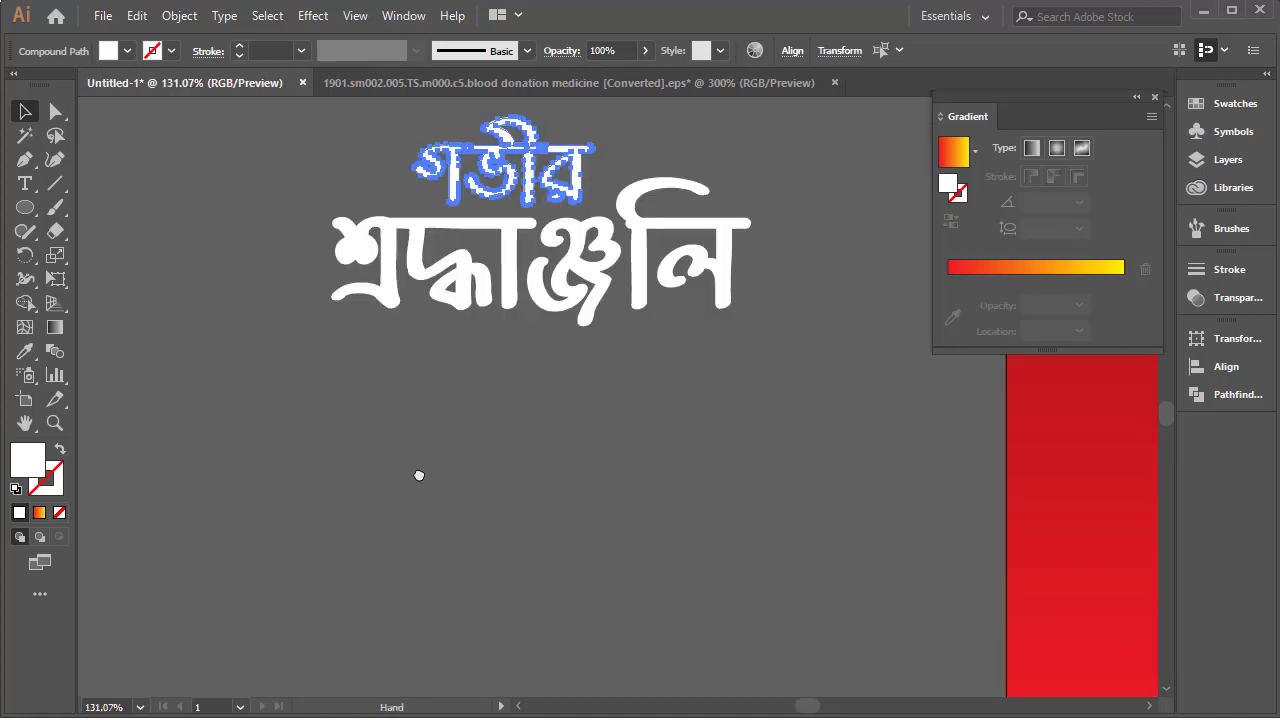
drag(419, 475, 259, 570)
key(a)
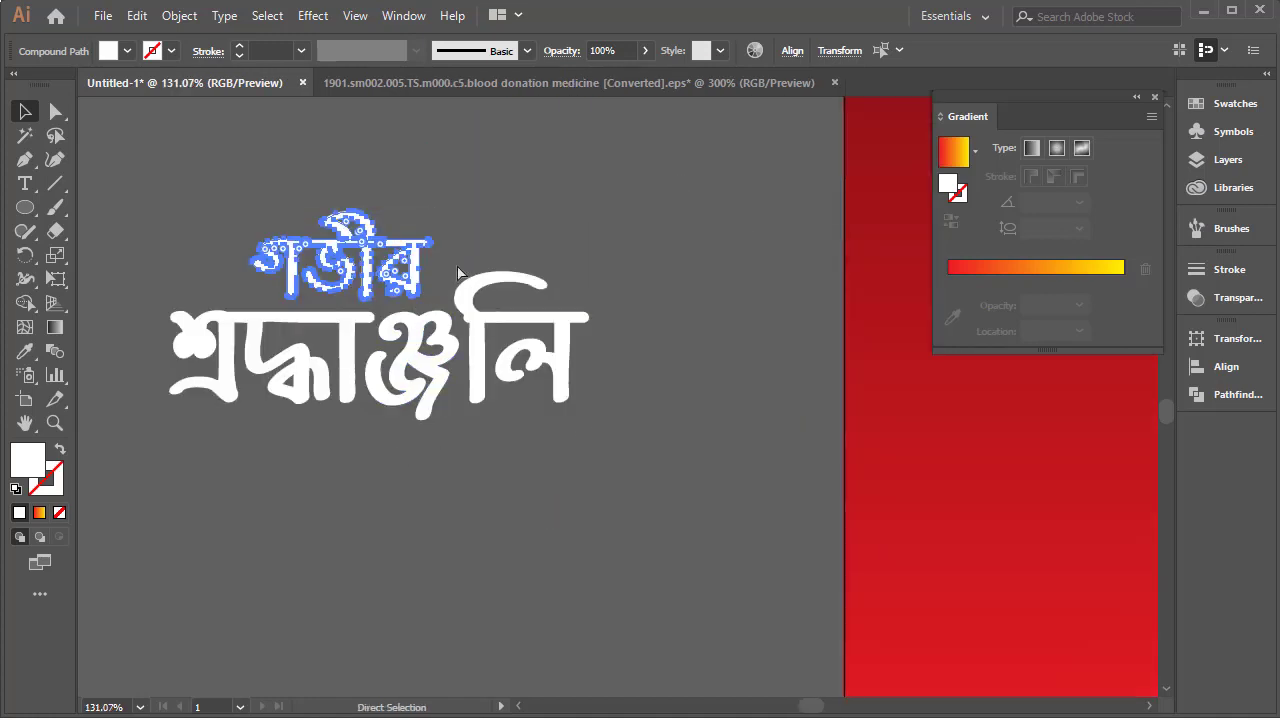
key(v)
drag(590, 480, 141, 312)
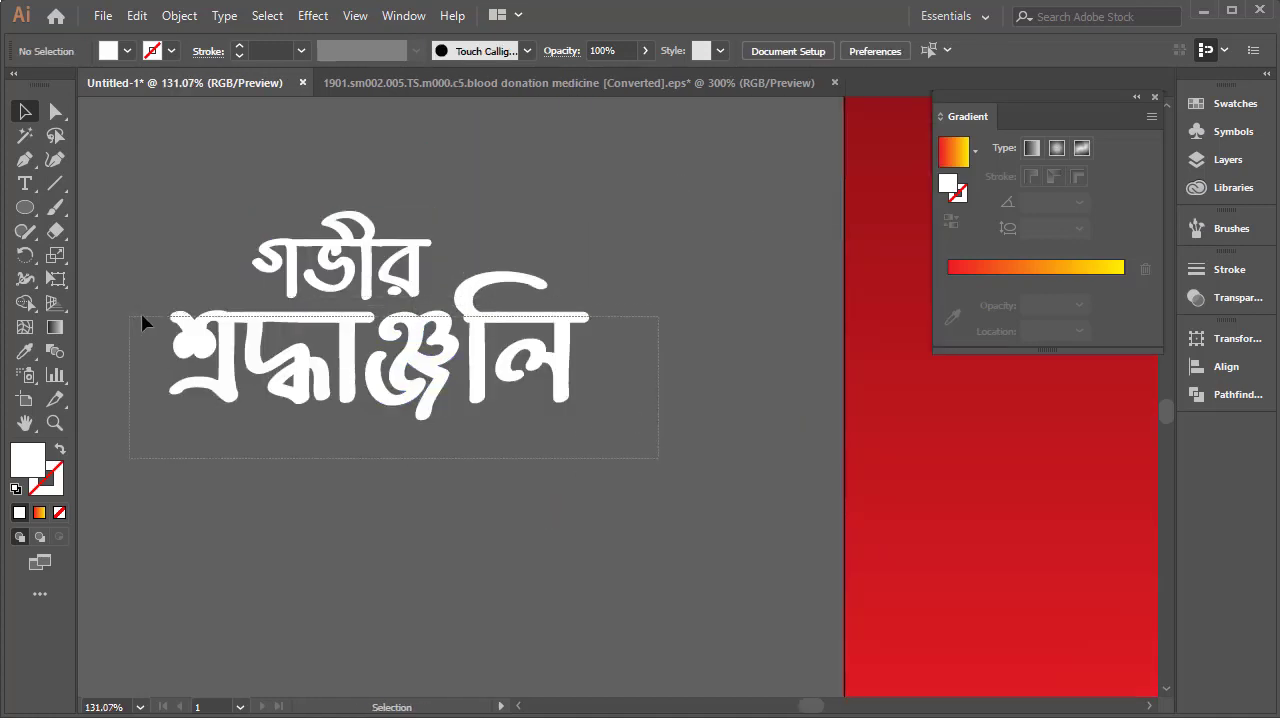
right_click(451, 340)
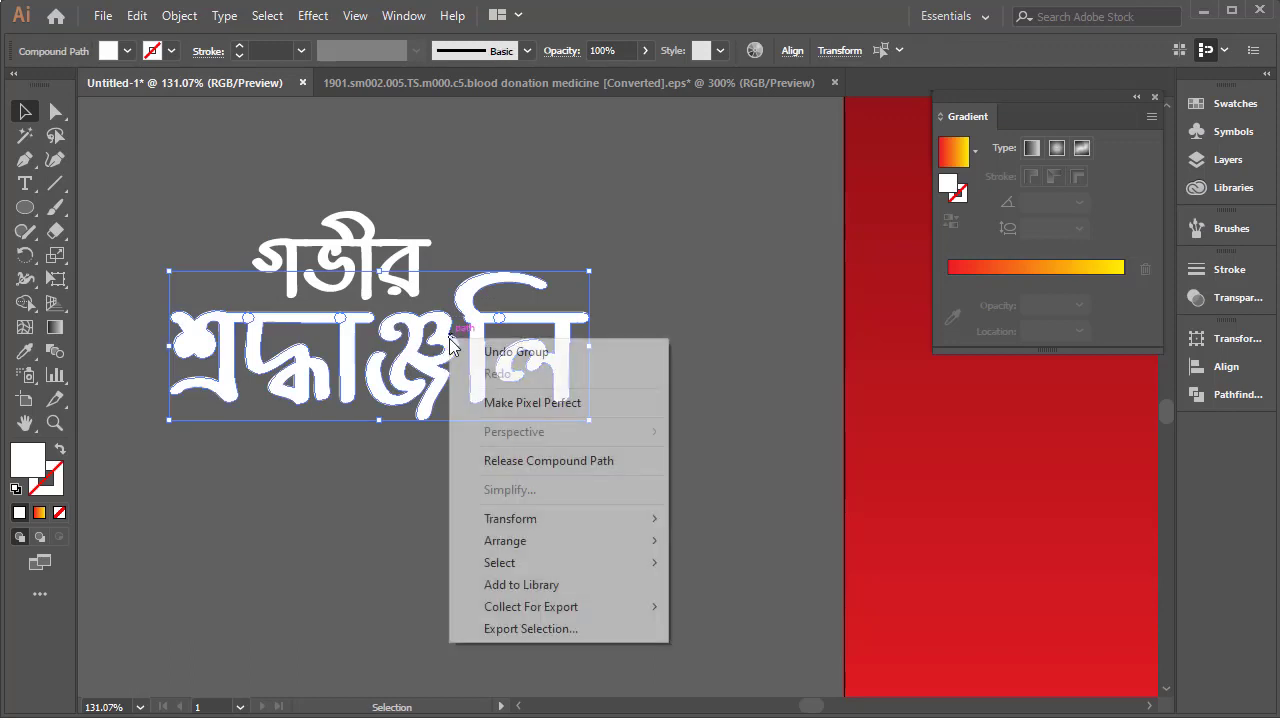
click(533, 460)
Select both outlined words and group them with Ctrl+G.
drag(500, 337, 573, 370)
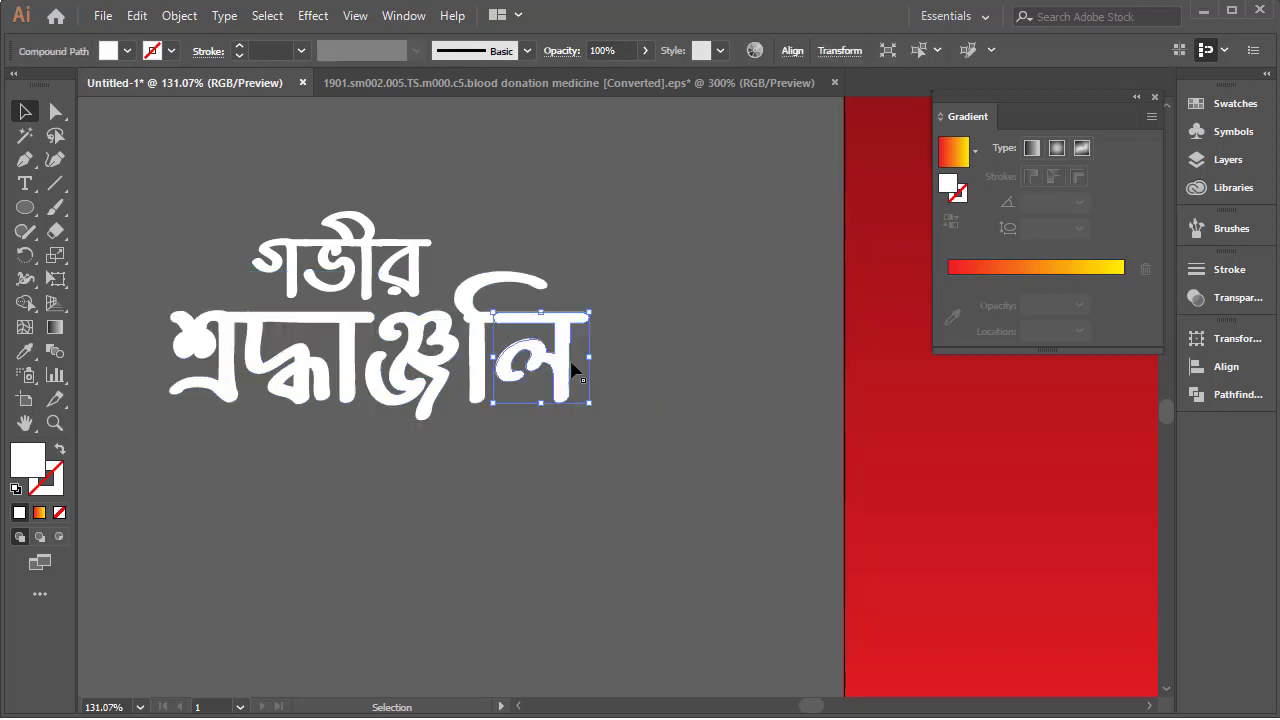
right_click(241, 345)
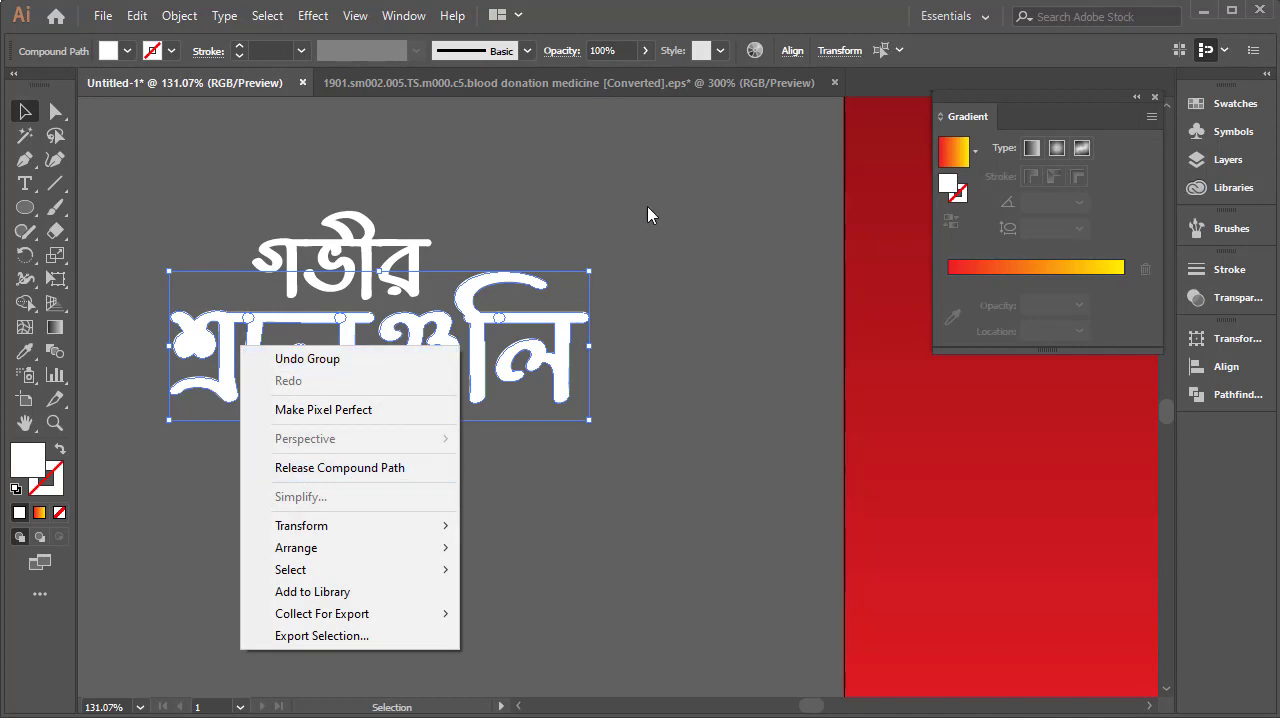
drag(703, 443, 150, 325)
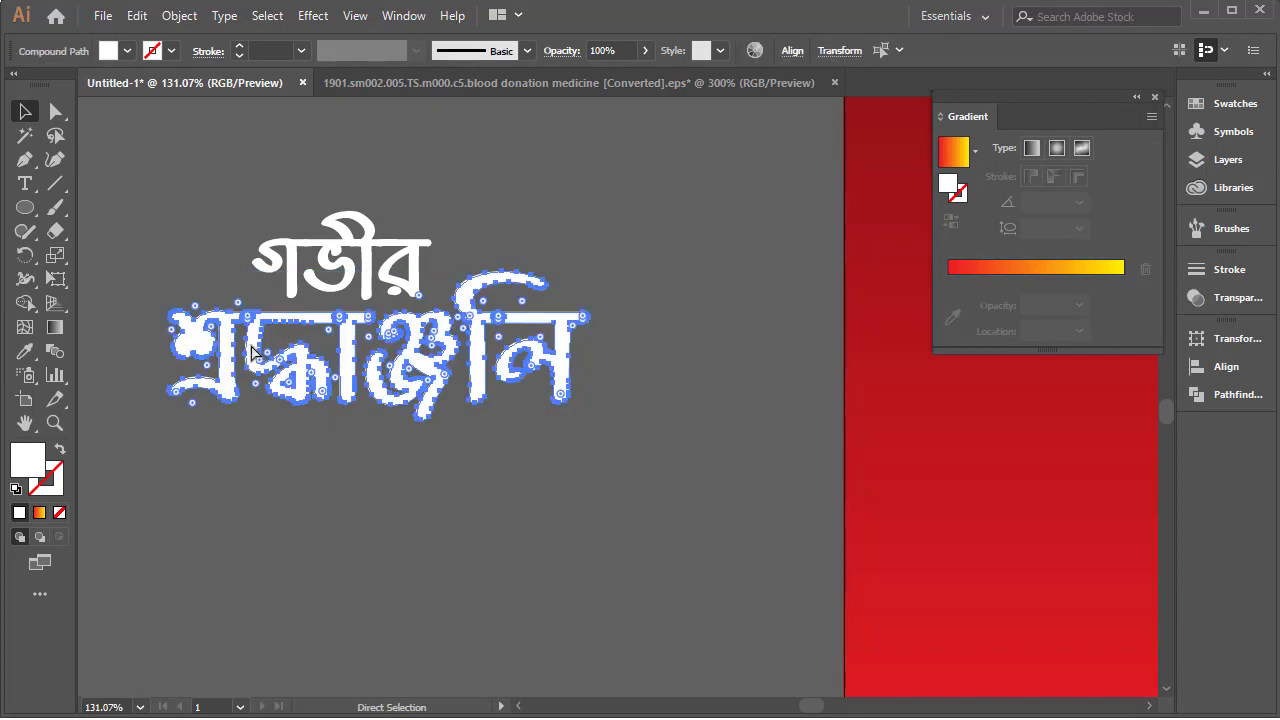
key(ctrl+g)
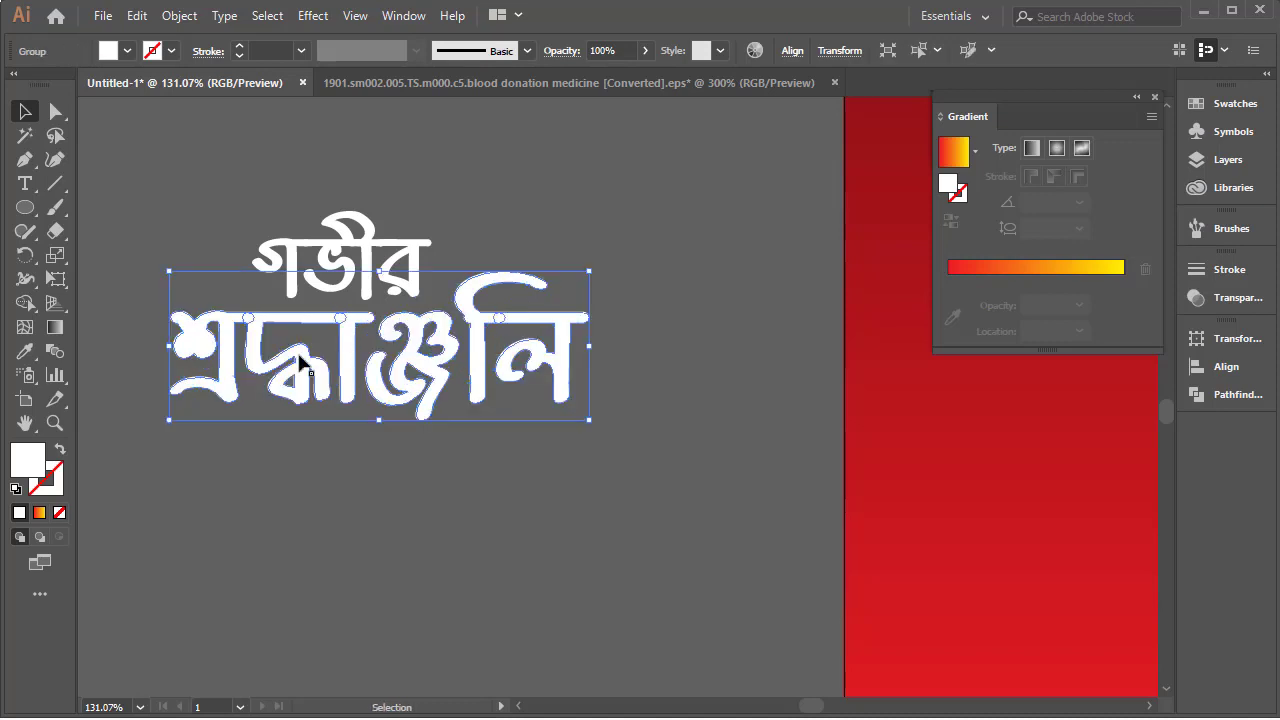
click(525, 208)
key(ctrl+z)
Fill শ্রদ্ধাঞ্জলি with yellow and reselect the whole lettering.
click(127, 50)
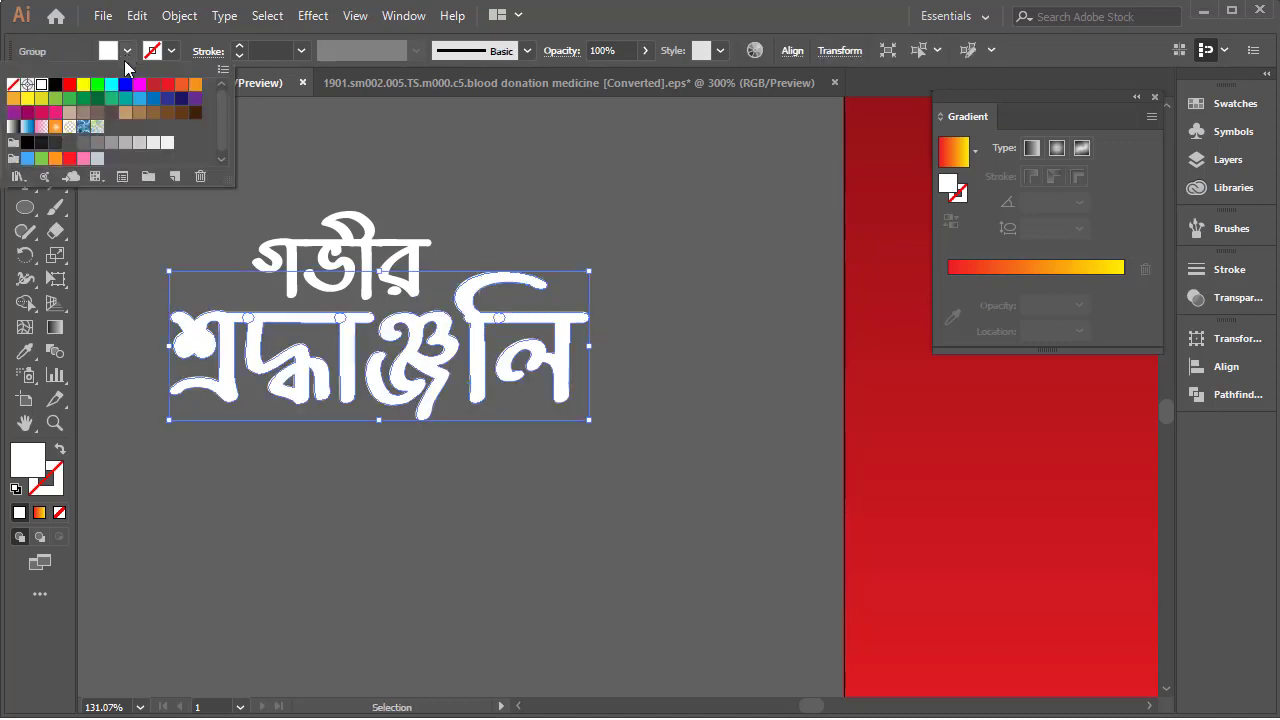
click(82, 85)
drag(637, 204, 160, 420)
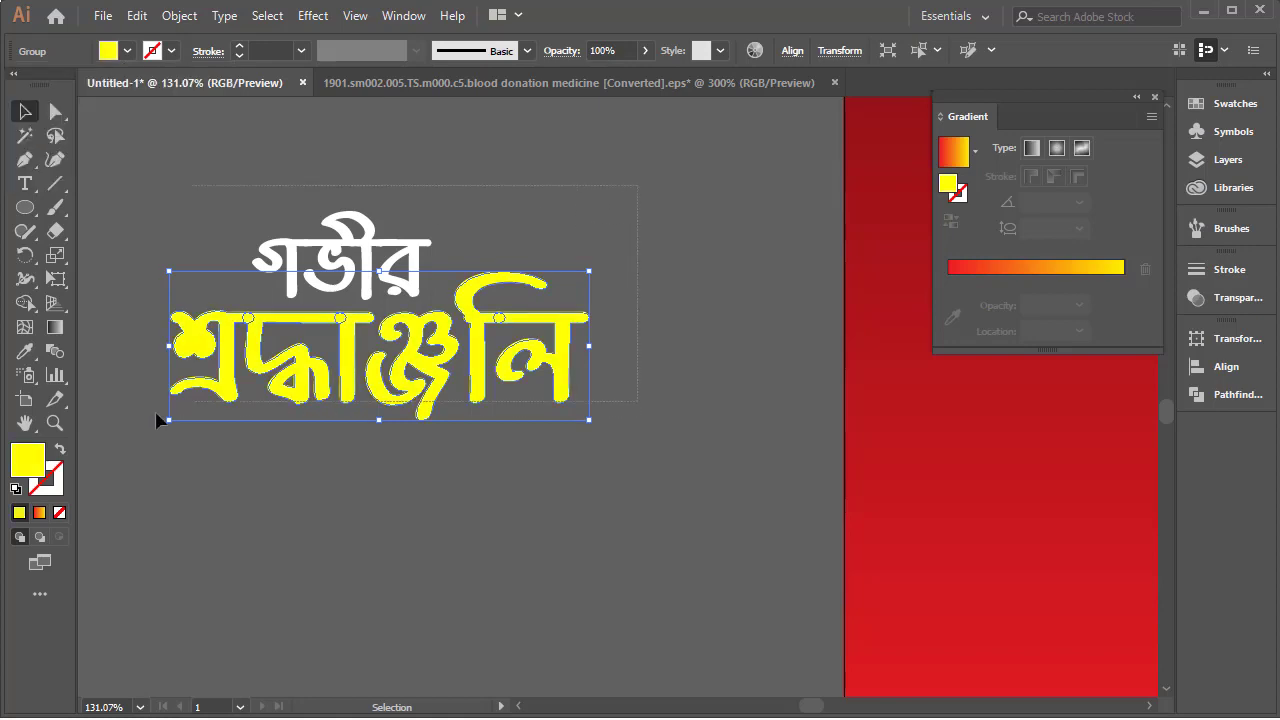
Move the lettering onto the poster, enlarge it and place it below the dedication lines.
key(ctrl+minus)
key(ctrl+minus)
drag(625, 353, 338, 353)
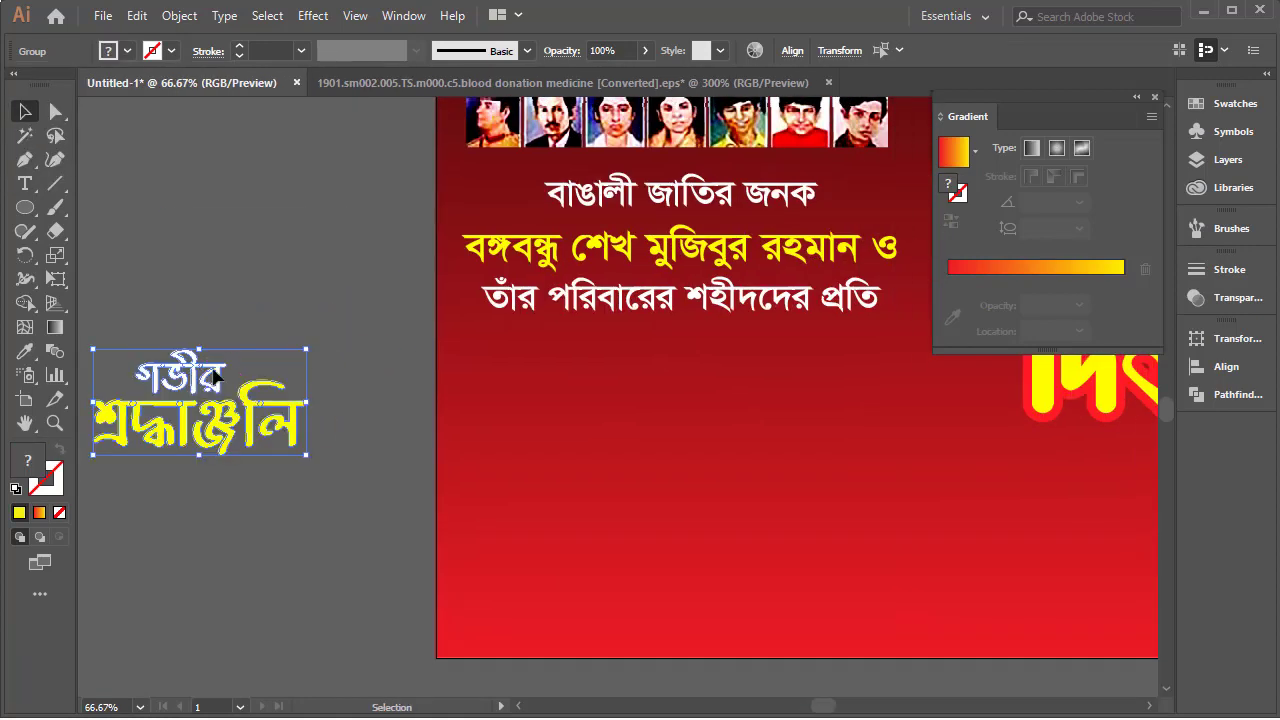
drag(201, 373, 681, 370)
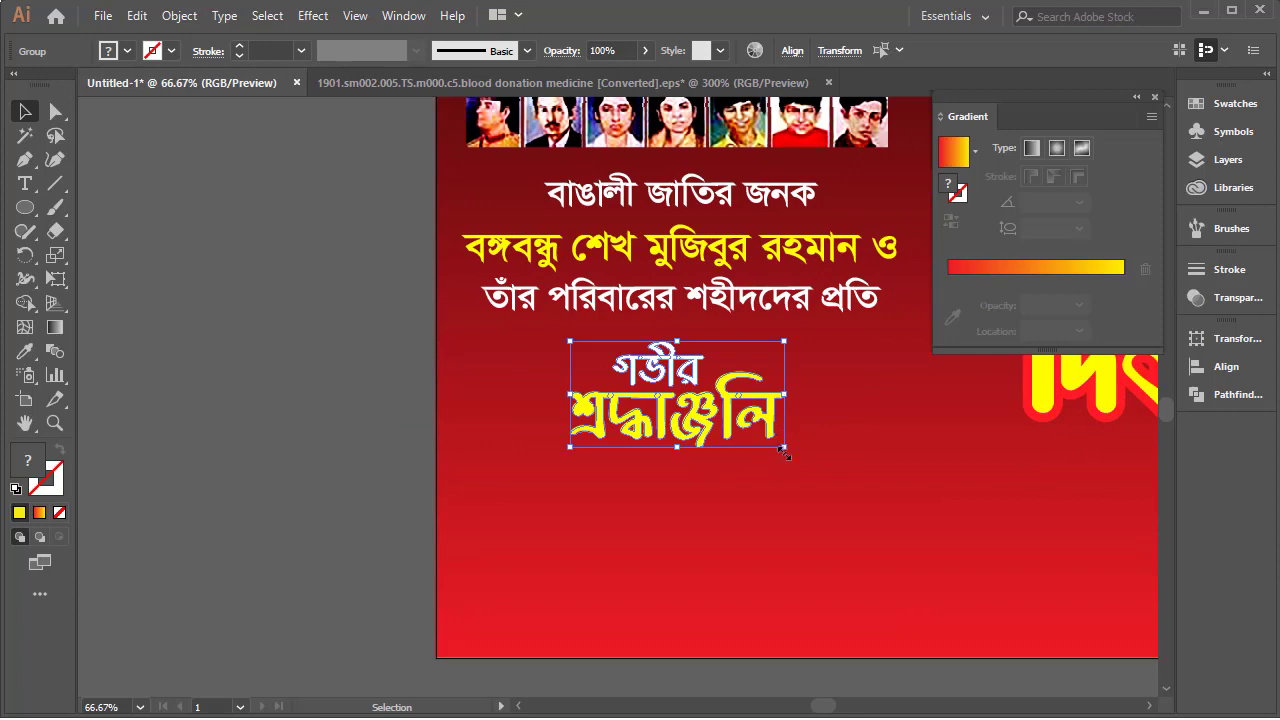
drag(778, 456, 870, 490)
mouse_move(780, 414)
mouse_down()
mouse_move(803, 433)
mouse_move(860, 435)
mouse_up()
key(ctrl+minus)
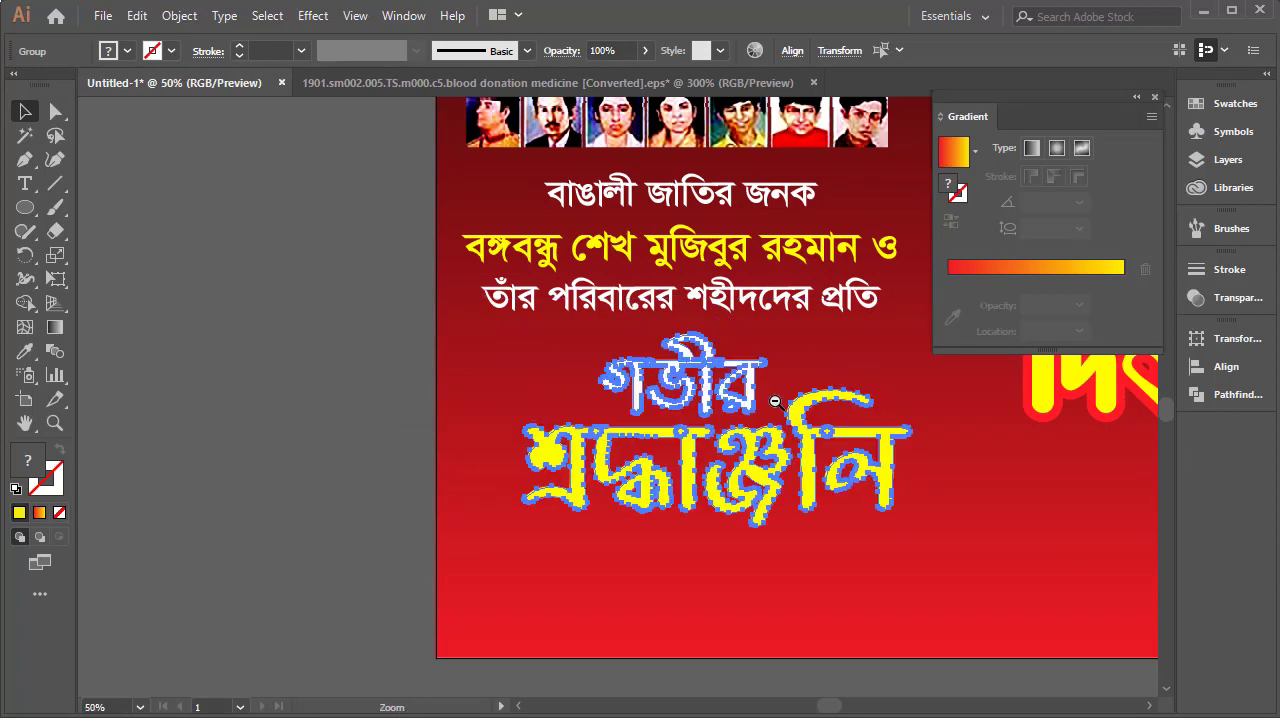
mouse_move(795, 392)
mouse_down()
mouse_move(525, 392)
mouse_move(557, 432)
mouse_move(545, 430)
mouse_up()
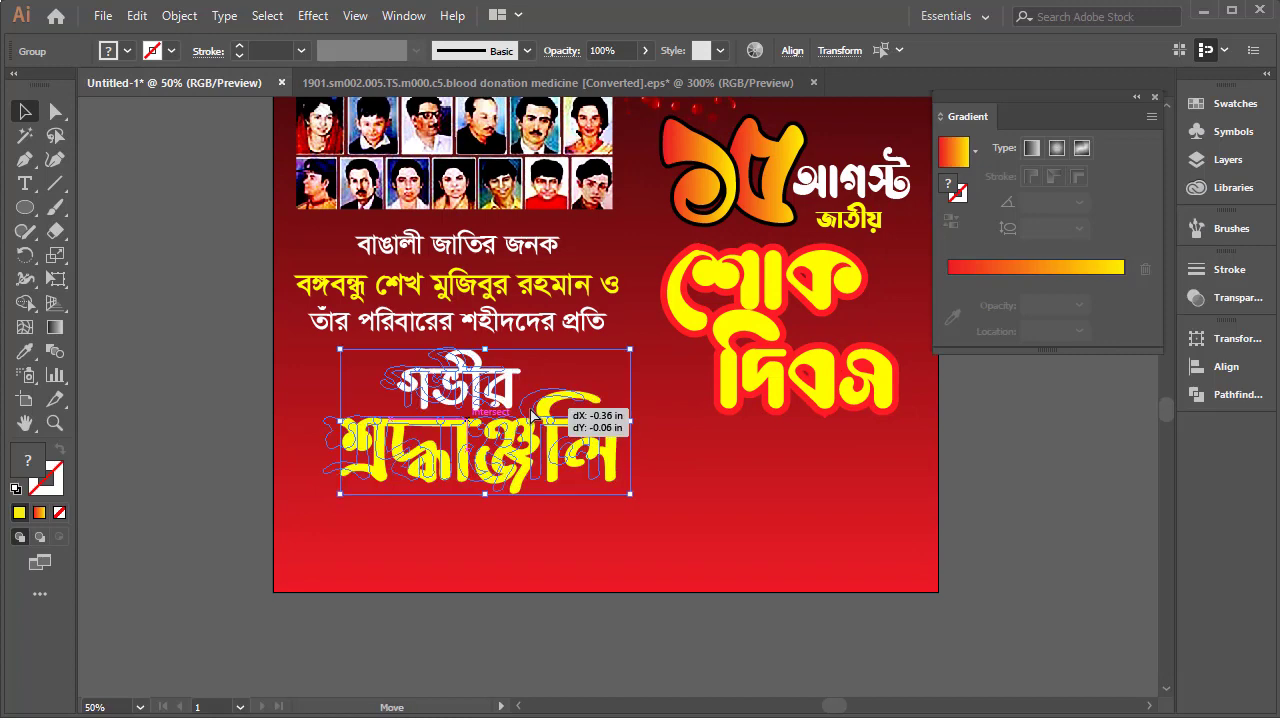
drag(617, 345, 626, 341)
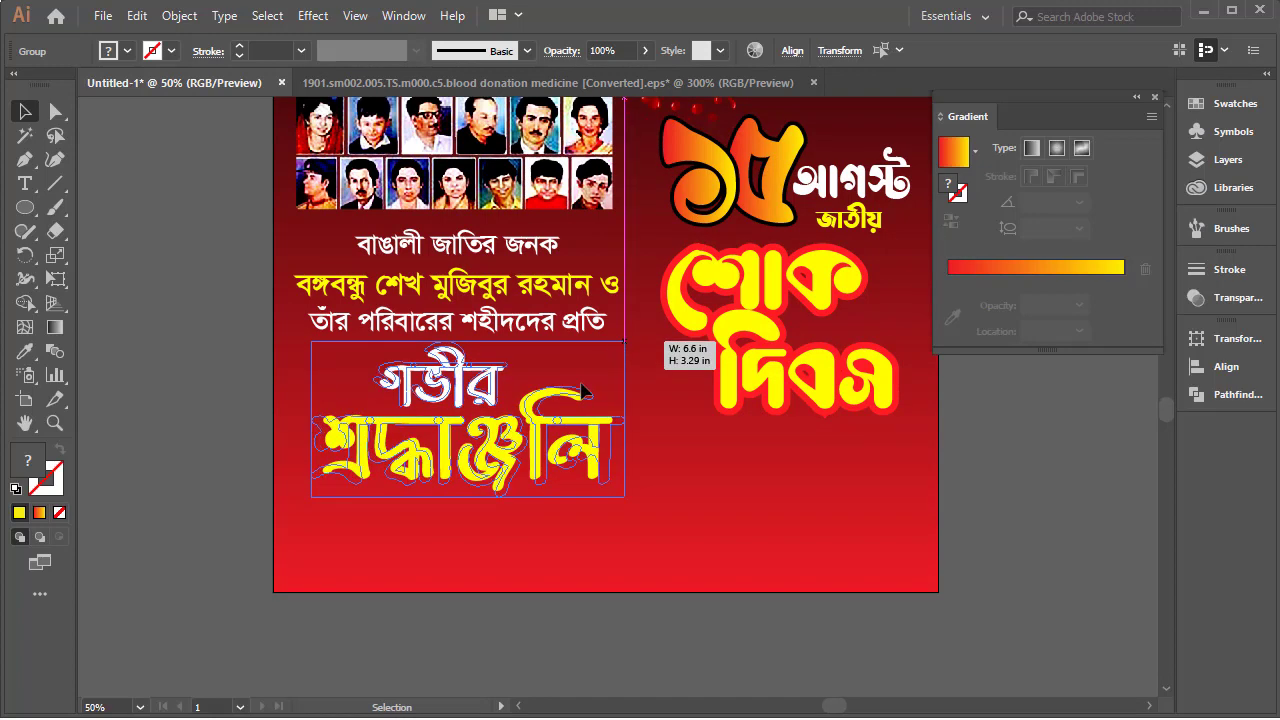
drag(547, 422, 552, 428)
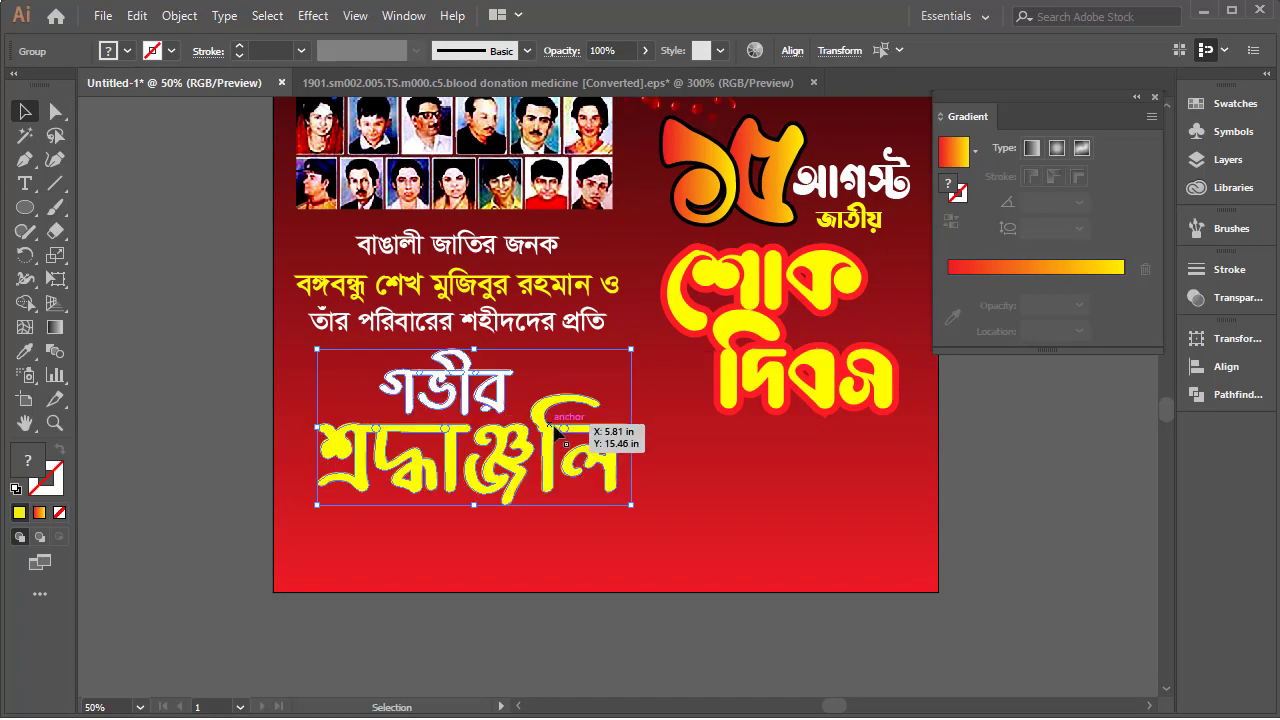
key(a)
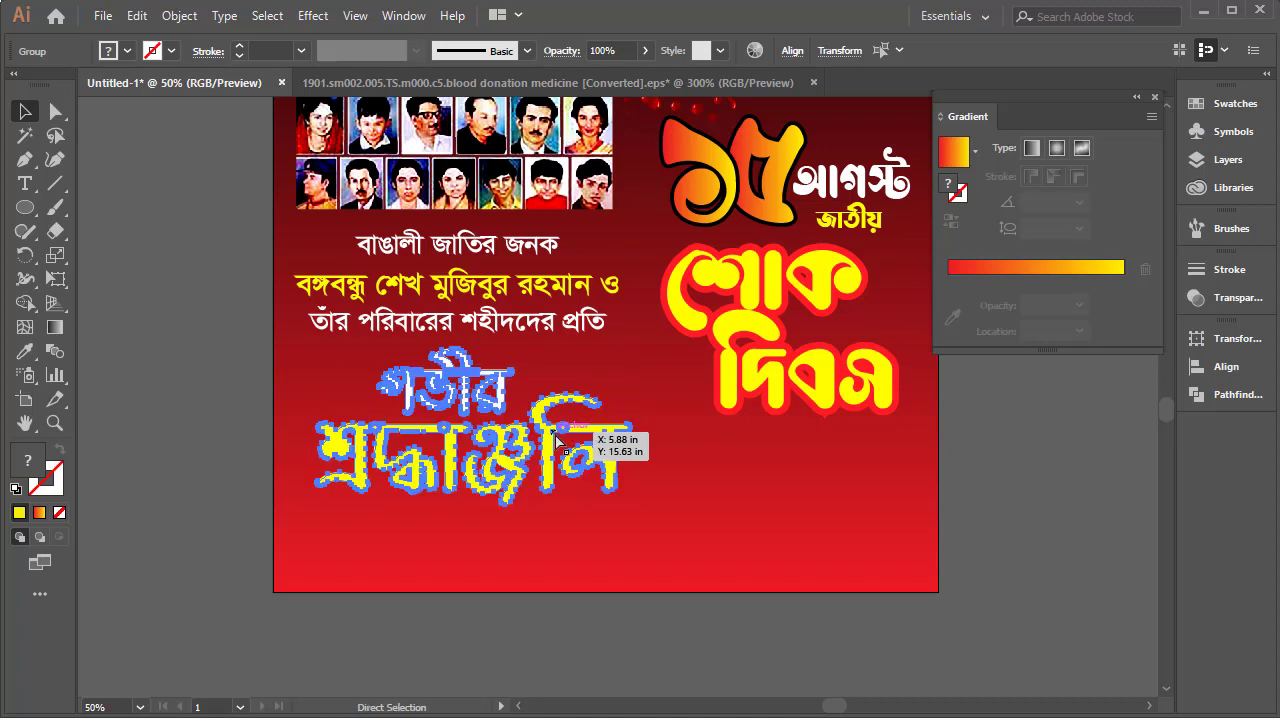
key(v)
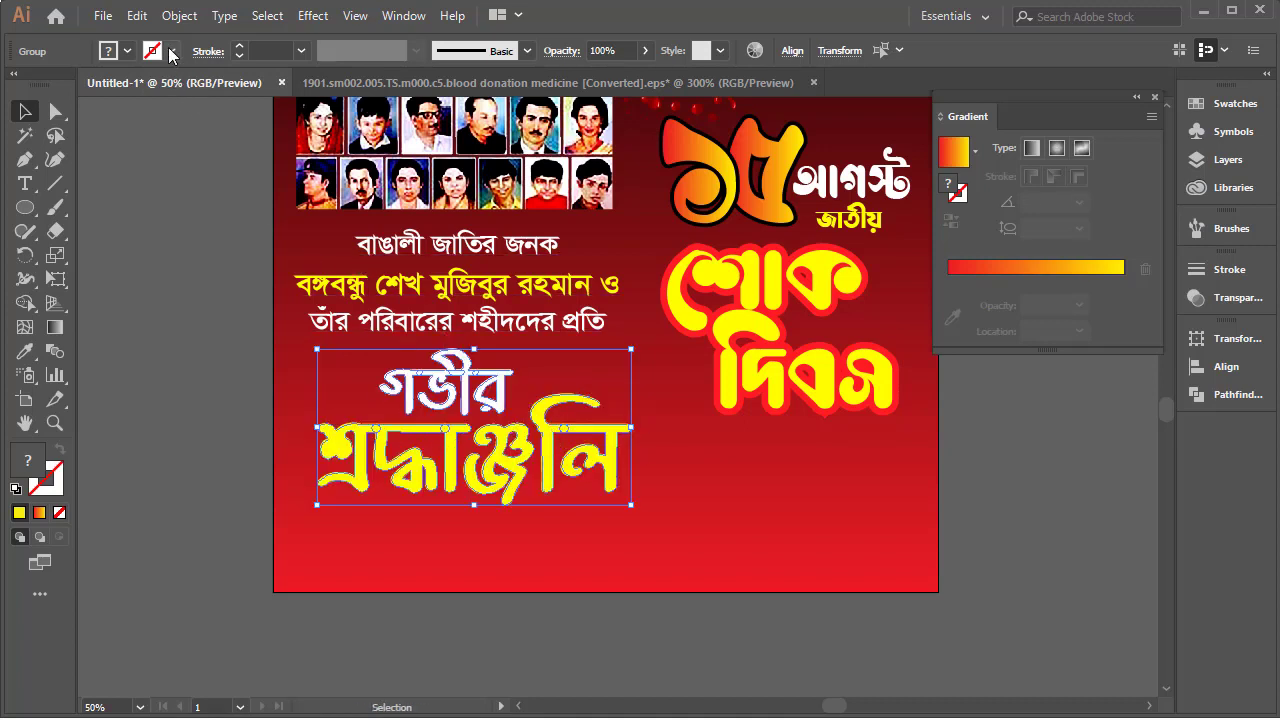
Give the tribute heading a red stroke and raise its weight to 20 pt.
click(172, 51)
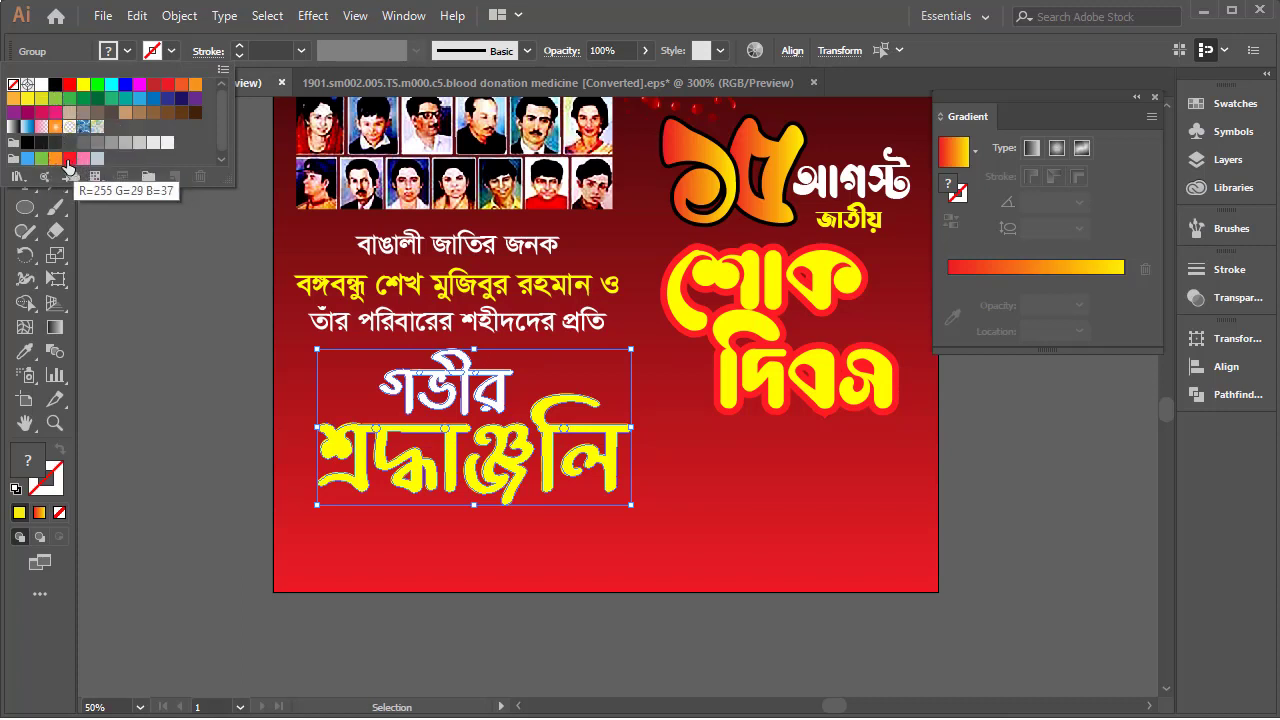
click(68, 158)
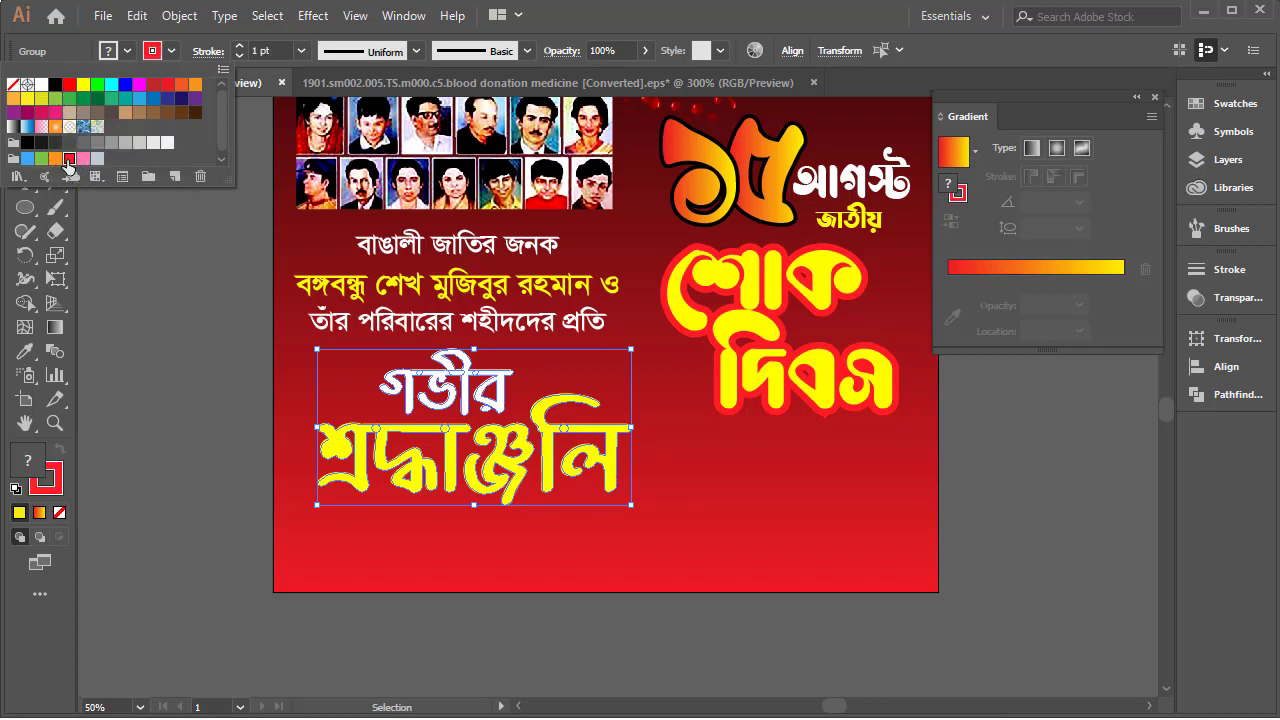
click(239, 46)
click(239, 46)
click(239, 46)
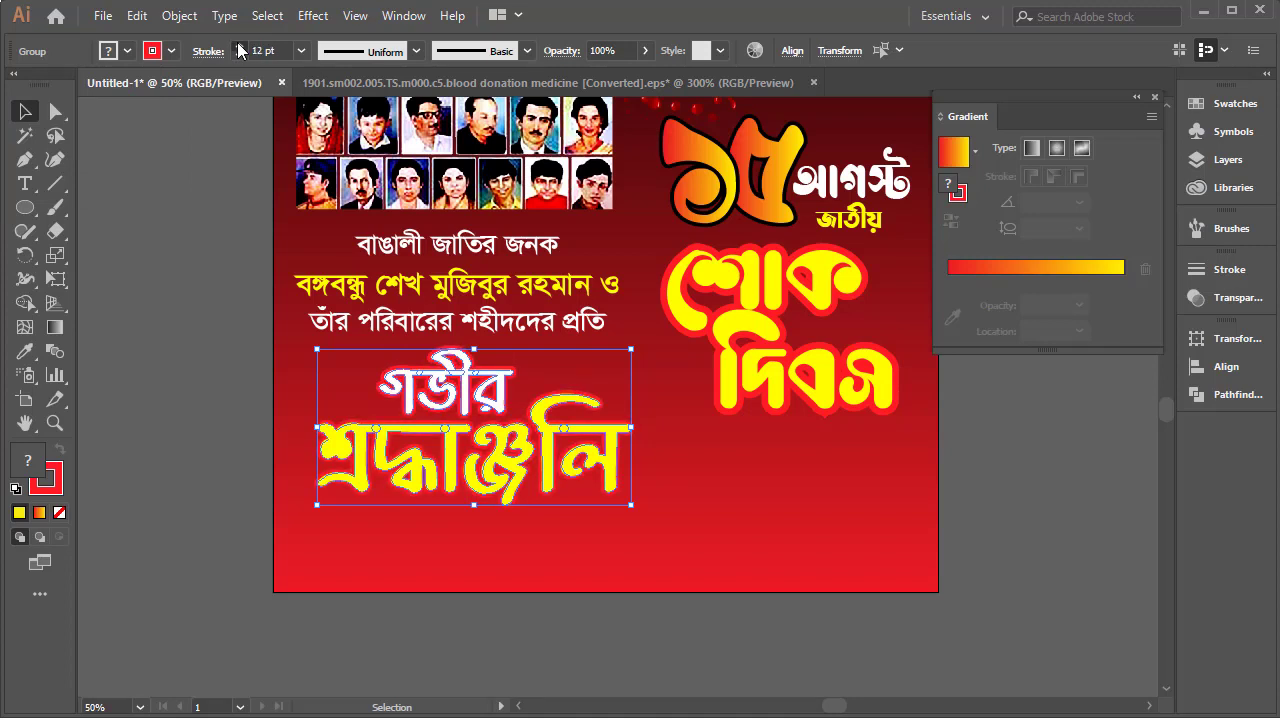
click(239, 46)
click(239, 46)
click(239, 46)
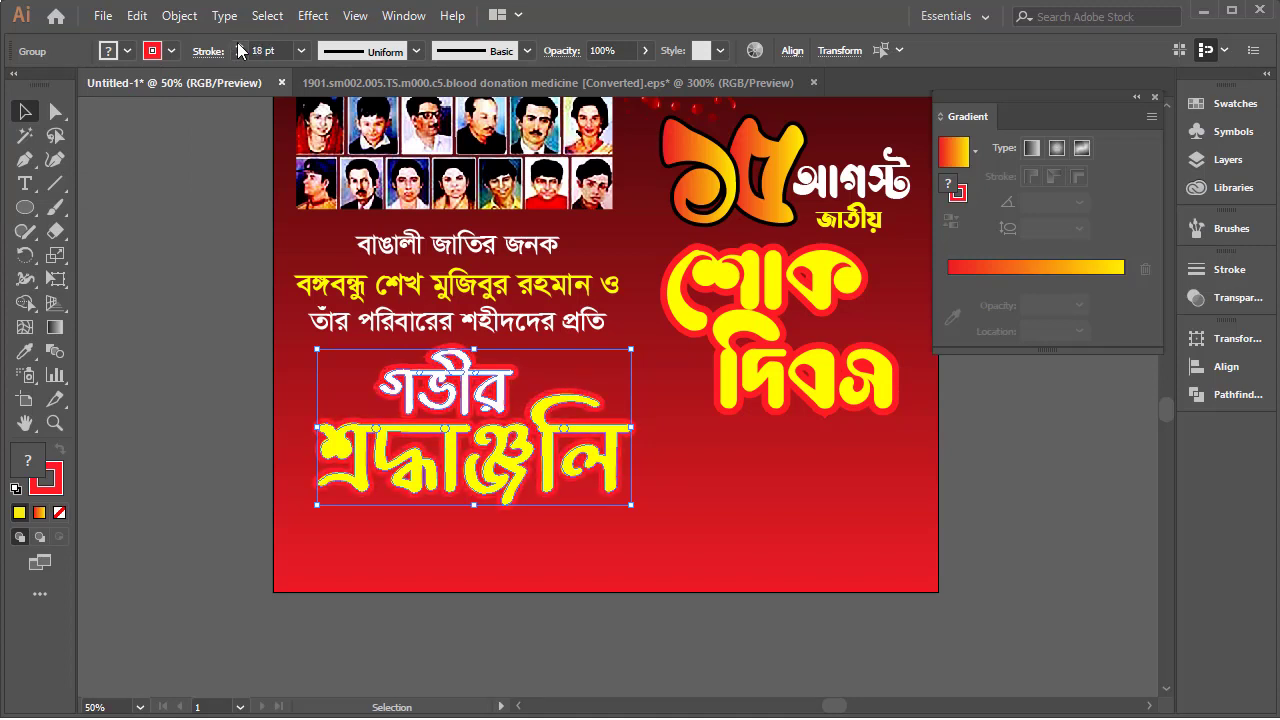
click(239, 46)
Change the heading's stroke to a dark red (#960F0F) in the Color Picker.
click(170, 51)
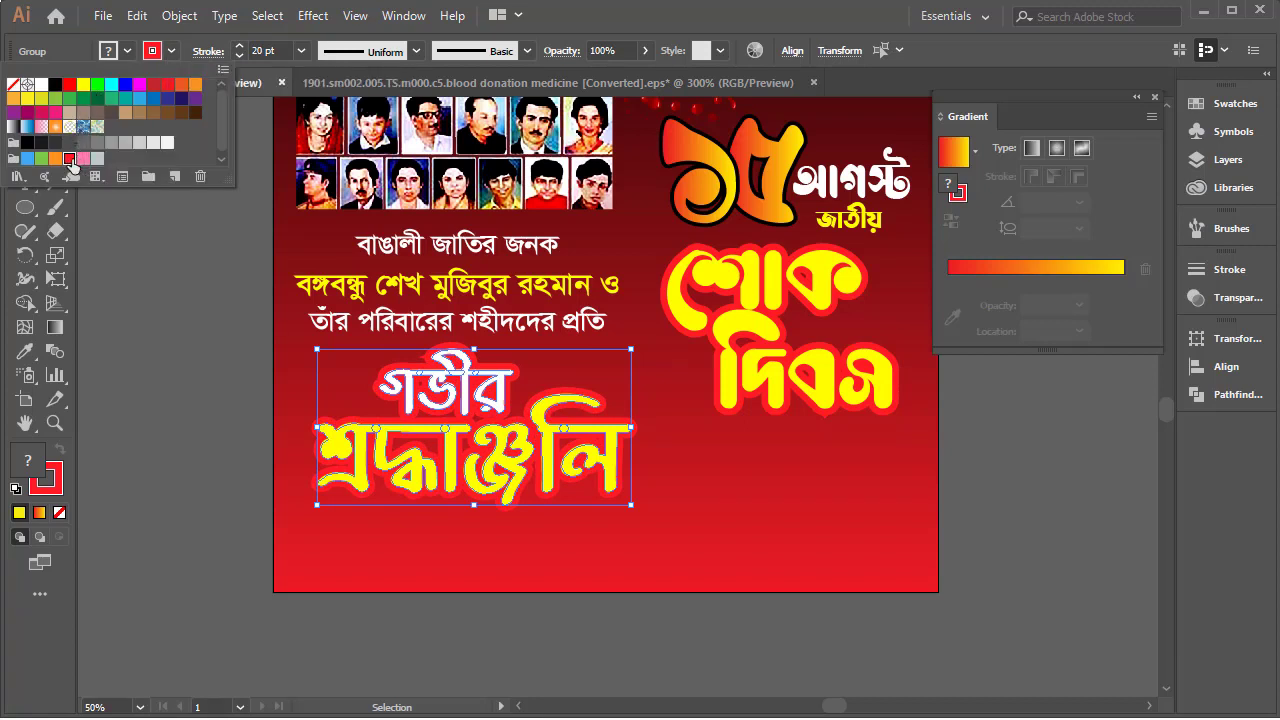
double_click(958, 197)
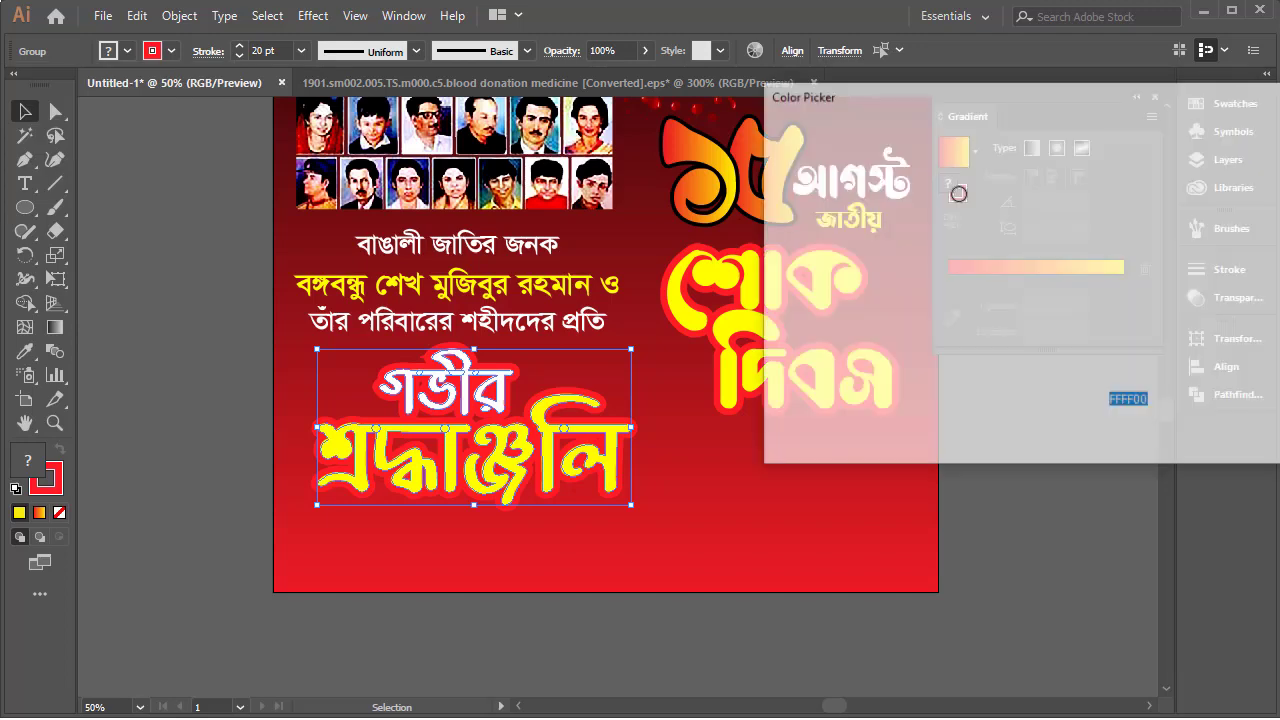
drag(1063, 196, 1063, 157)
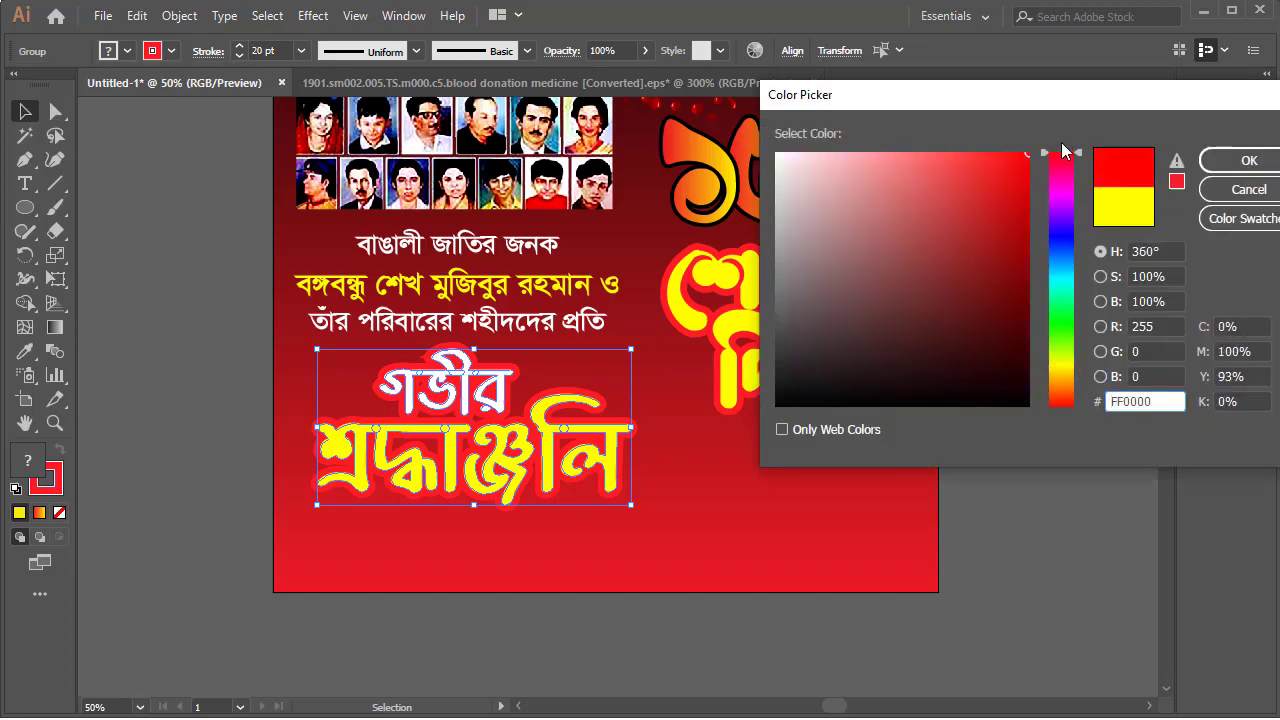
drag(1014, 289, 1007, 344)
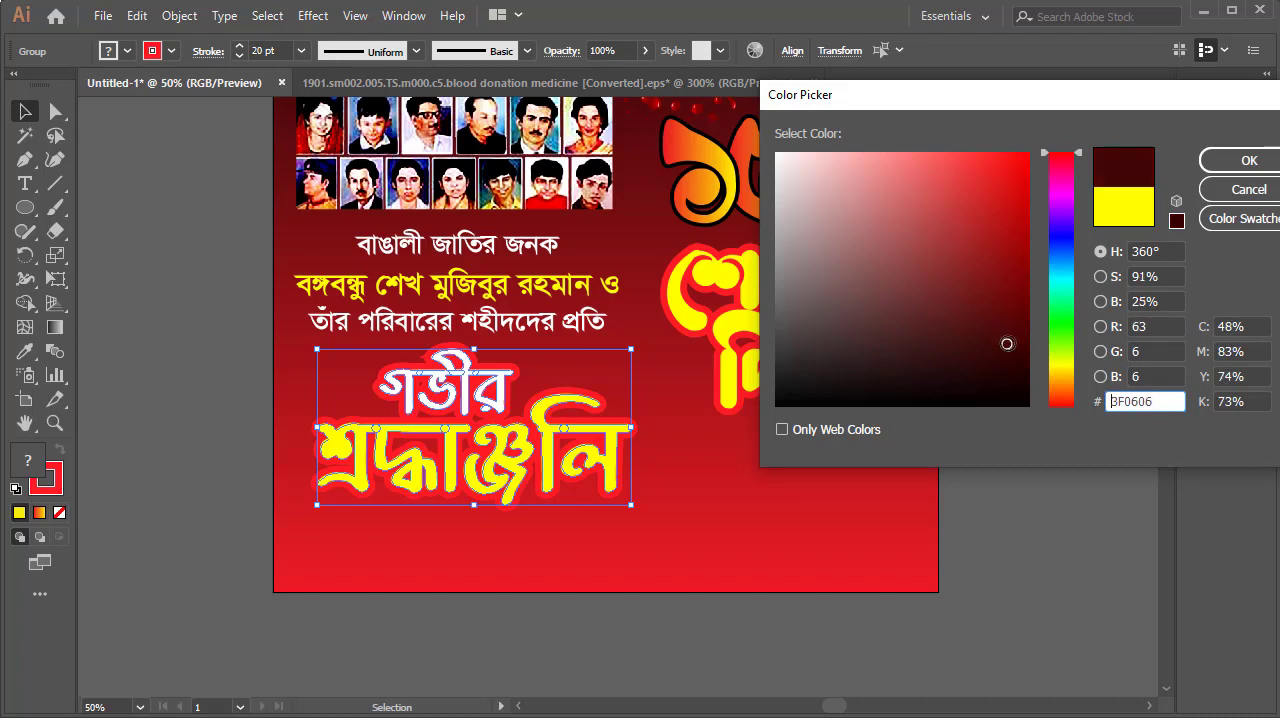
click(1249, 163)
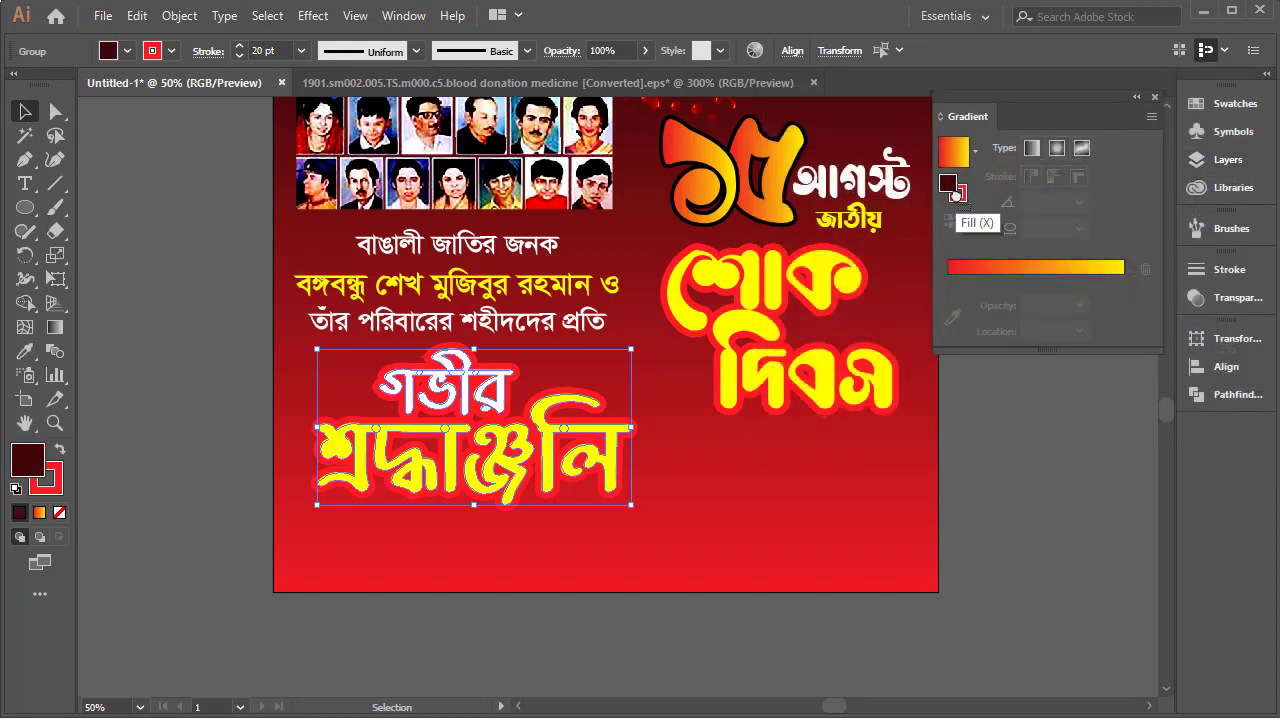
drag(954, 186, 960, 198)
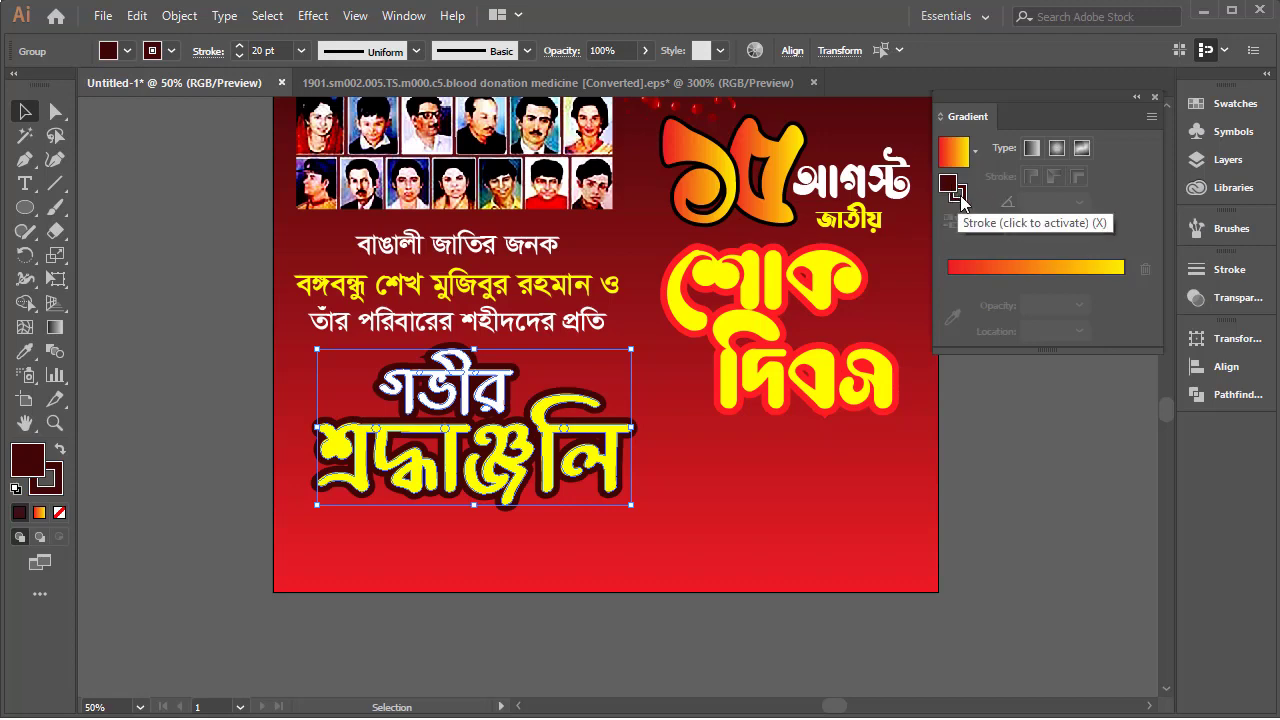
click(960, 195)
double_click(958, 193)
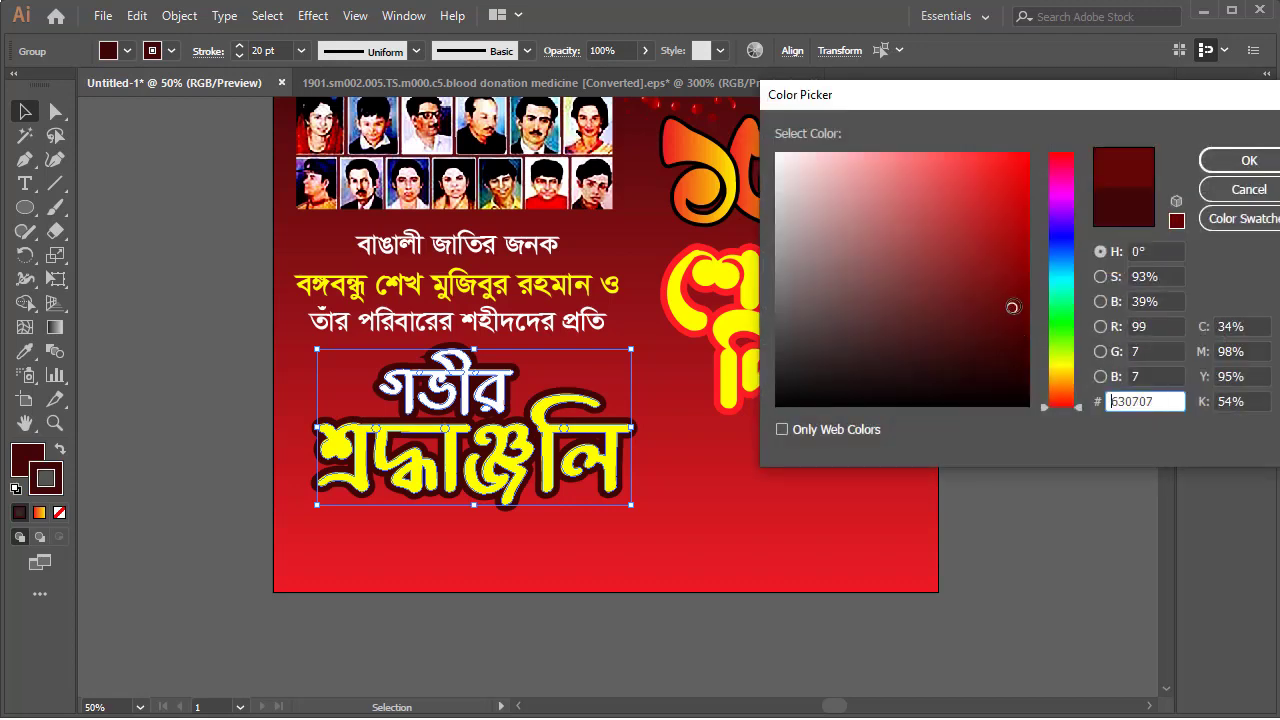
drag(1010, 307, 1001, 276)
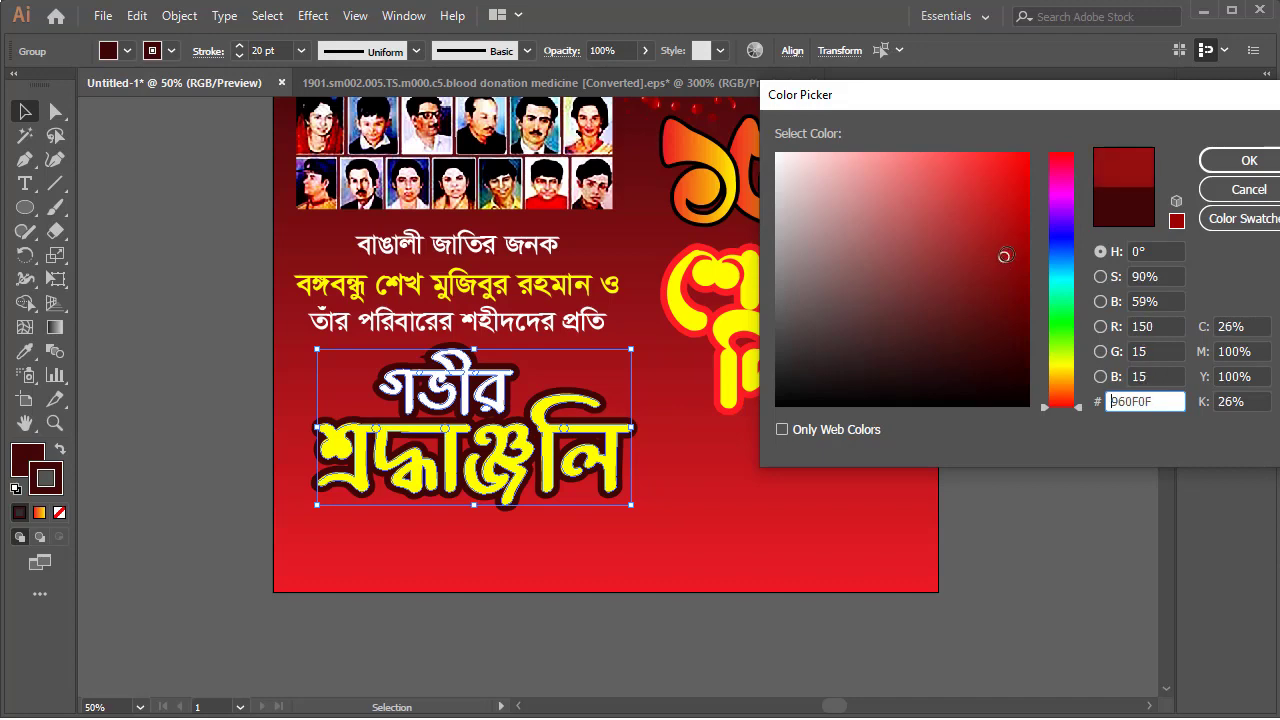
click(1230, 168)
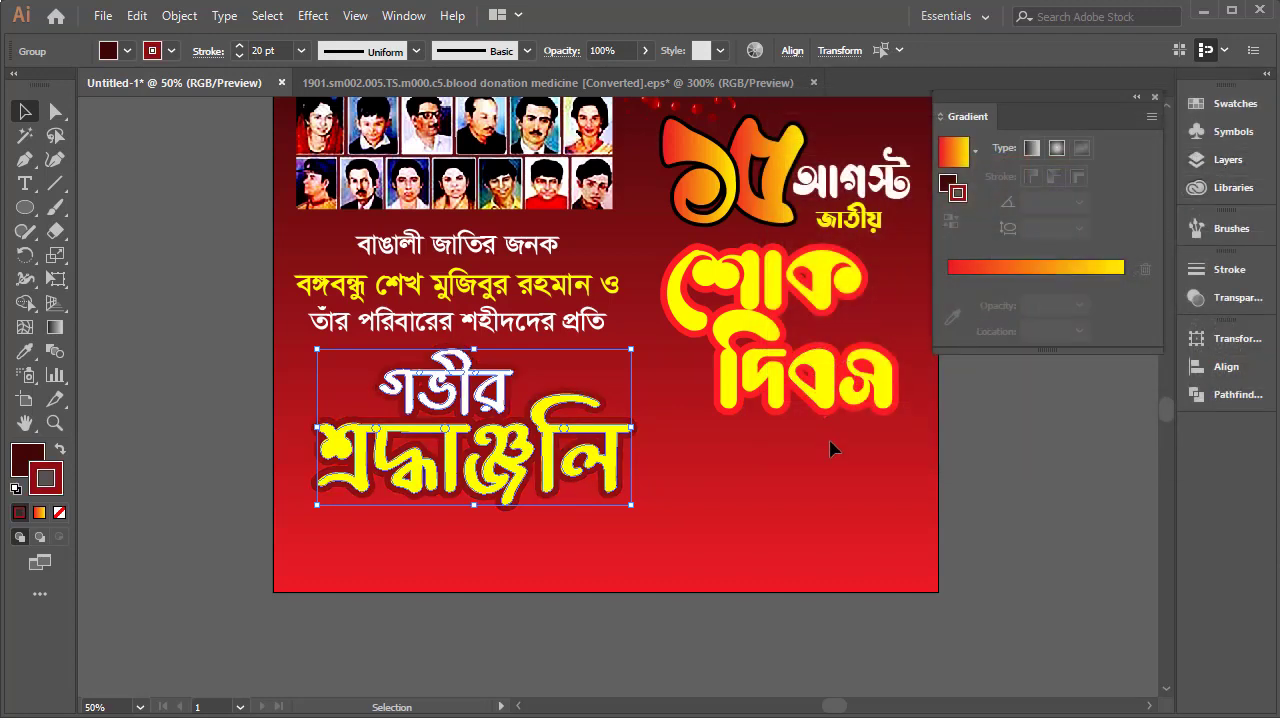
Deselect the heading, hide all panels and zoom to view the poster.
click(998, 467)
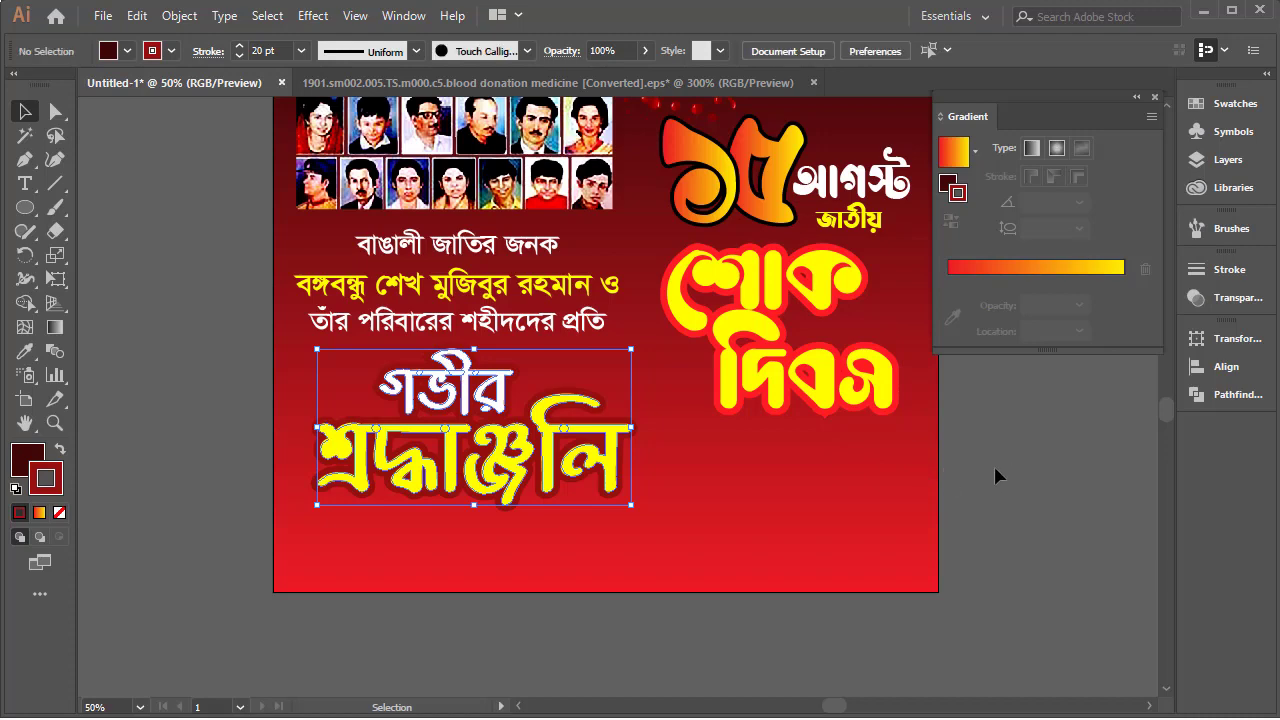
key(Tab)
mouse_move(607, 330)
mouse_down()
mouse_move(610, 440)
mouse_move(605, 403)
mouse_up()
alt+click(686, 366)
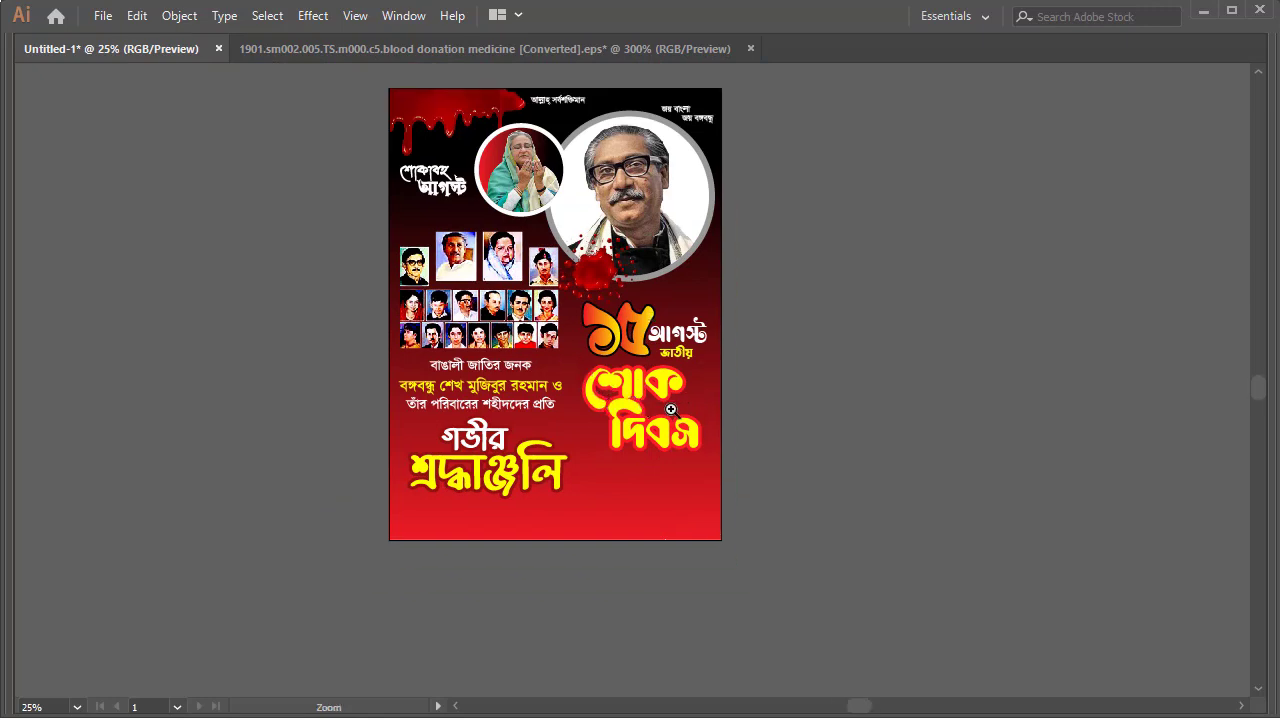
key(ctrl+equal)
scroll(570, 480, up, 2)
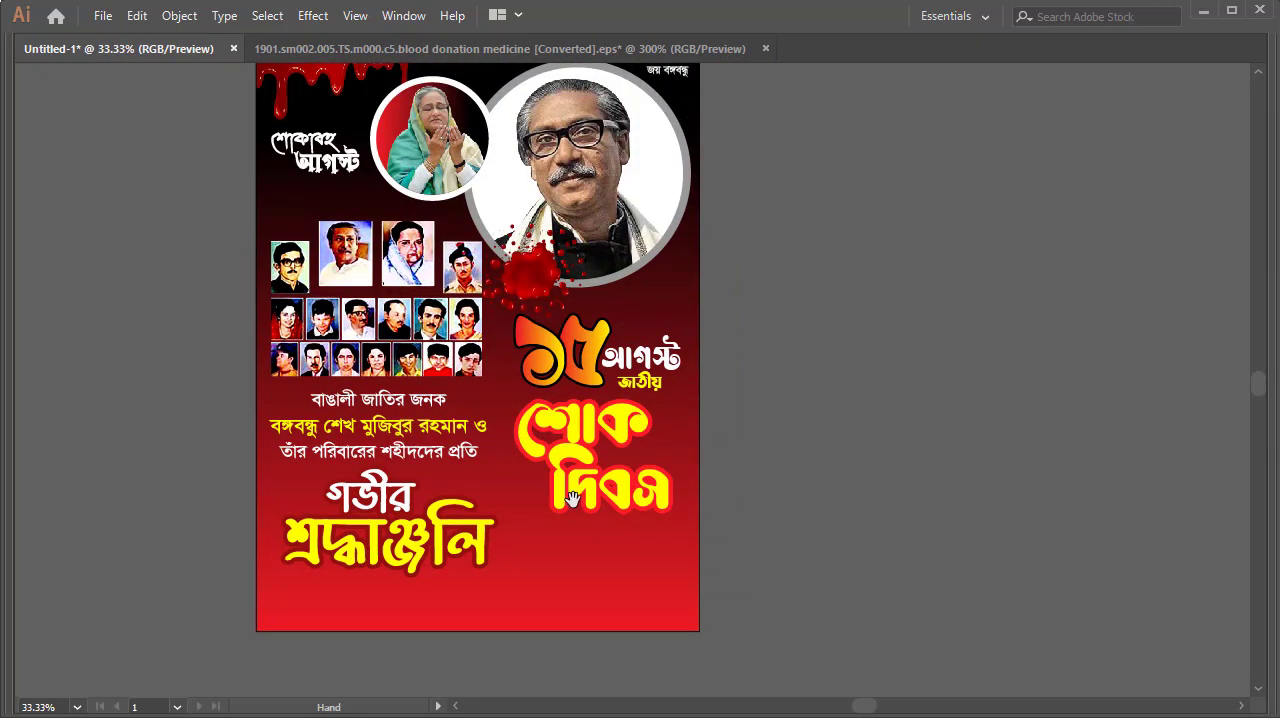
Zoom in on the poster's lower half and bring back the hidden panels with Tab.
scroll(572, 498, down, 2)
key(ctrl+equal)
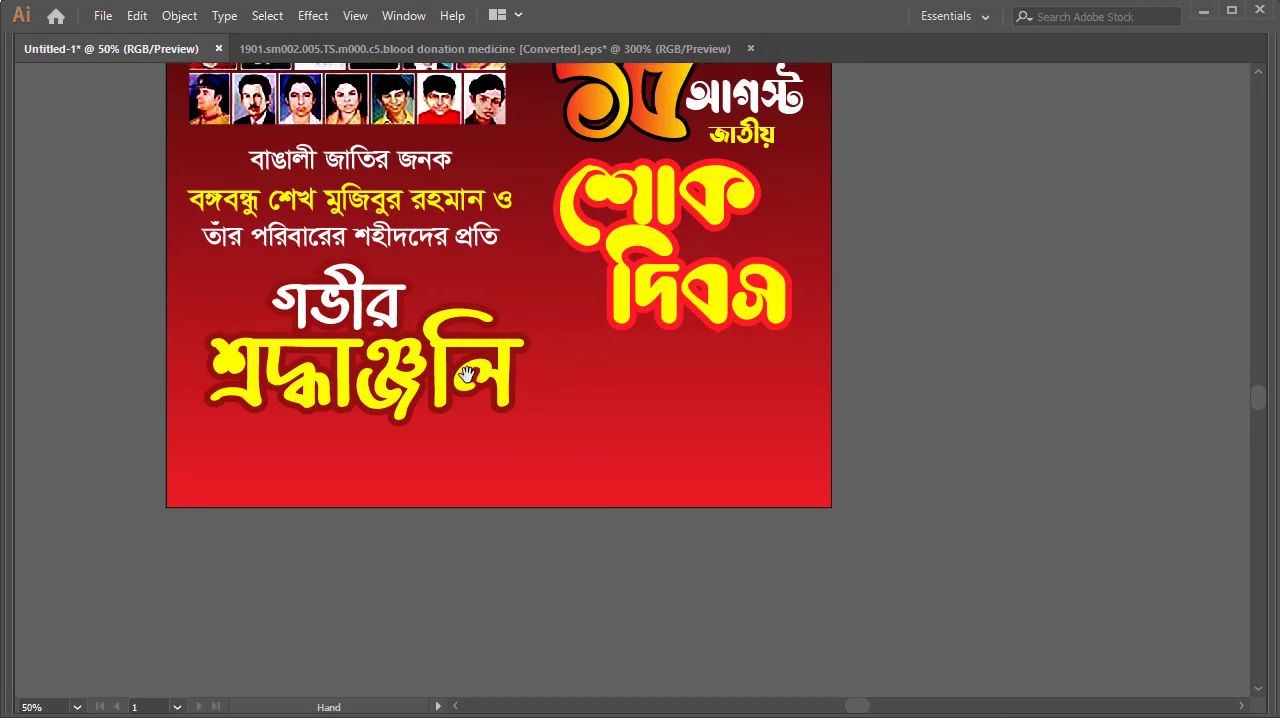
key(Tab)
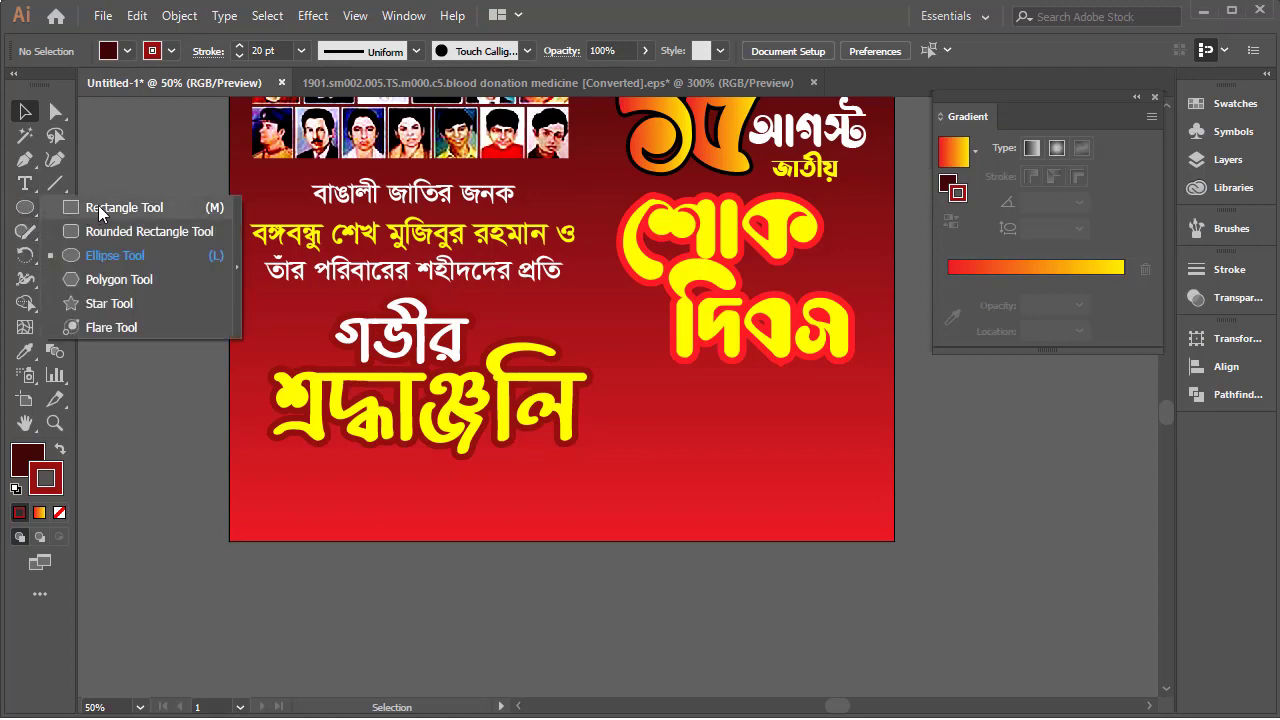
Draw a wide rectangle across the poster's bottom edge.
drag(25, 213, 98, 205)
drag(229, 538, 895, 469)
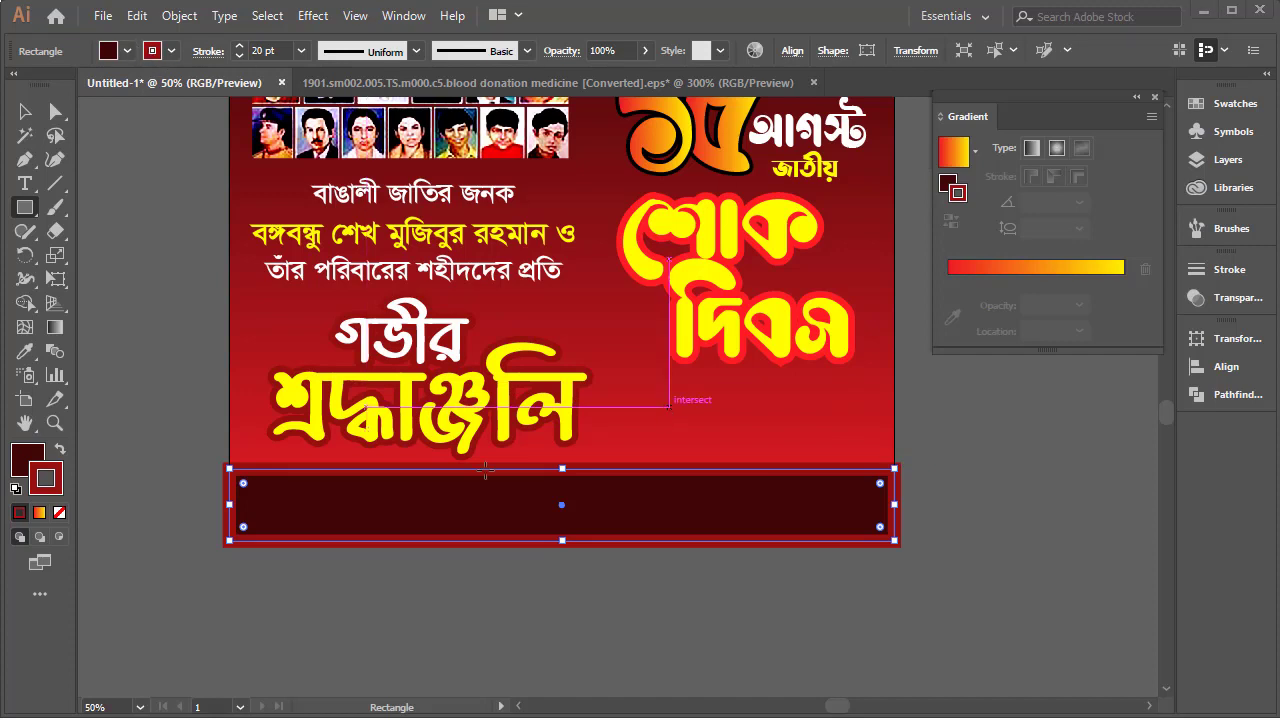
click(170, 51)
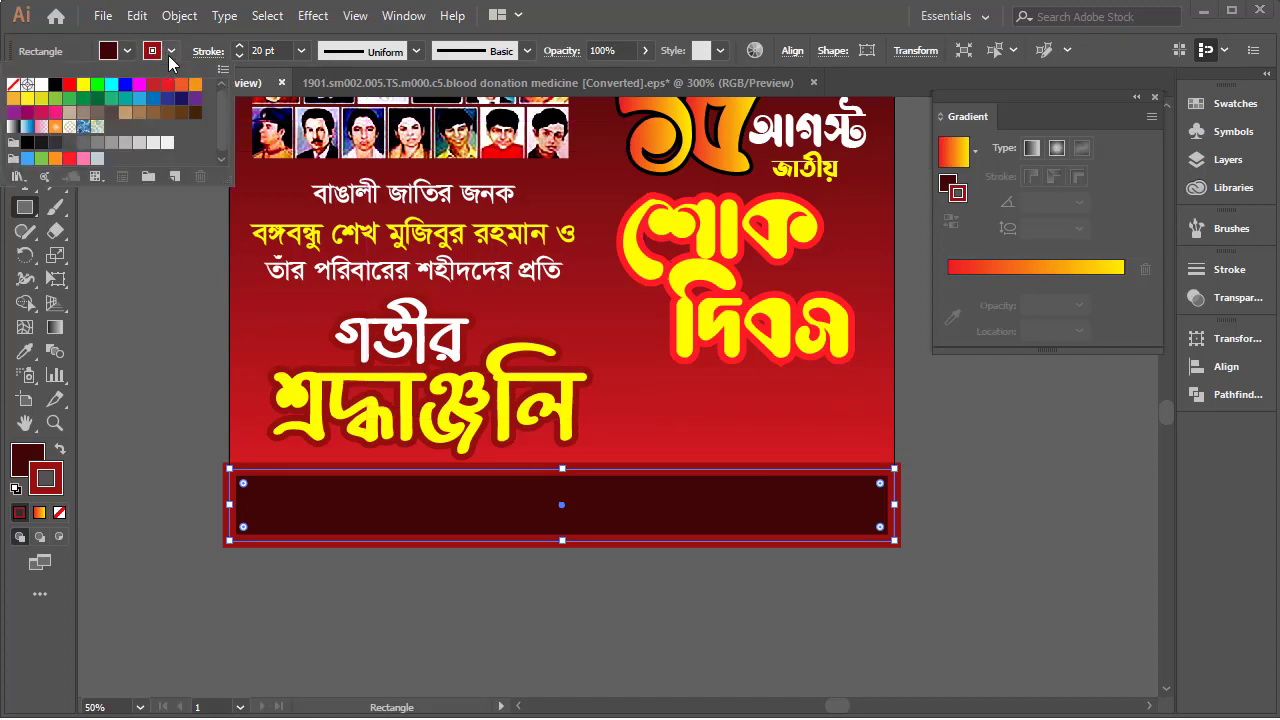
click(13, 87)
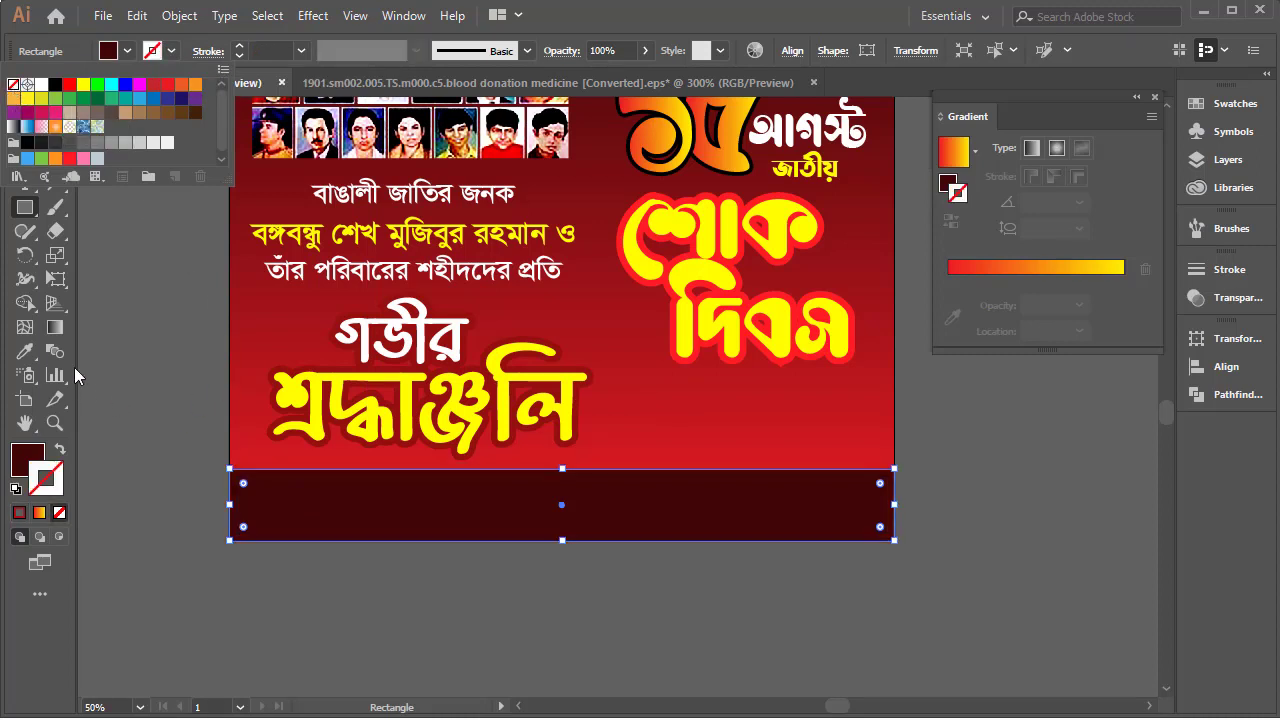
click(44, 85)
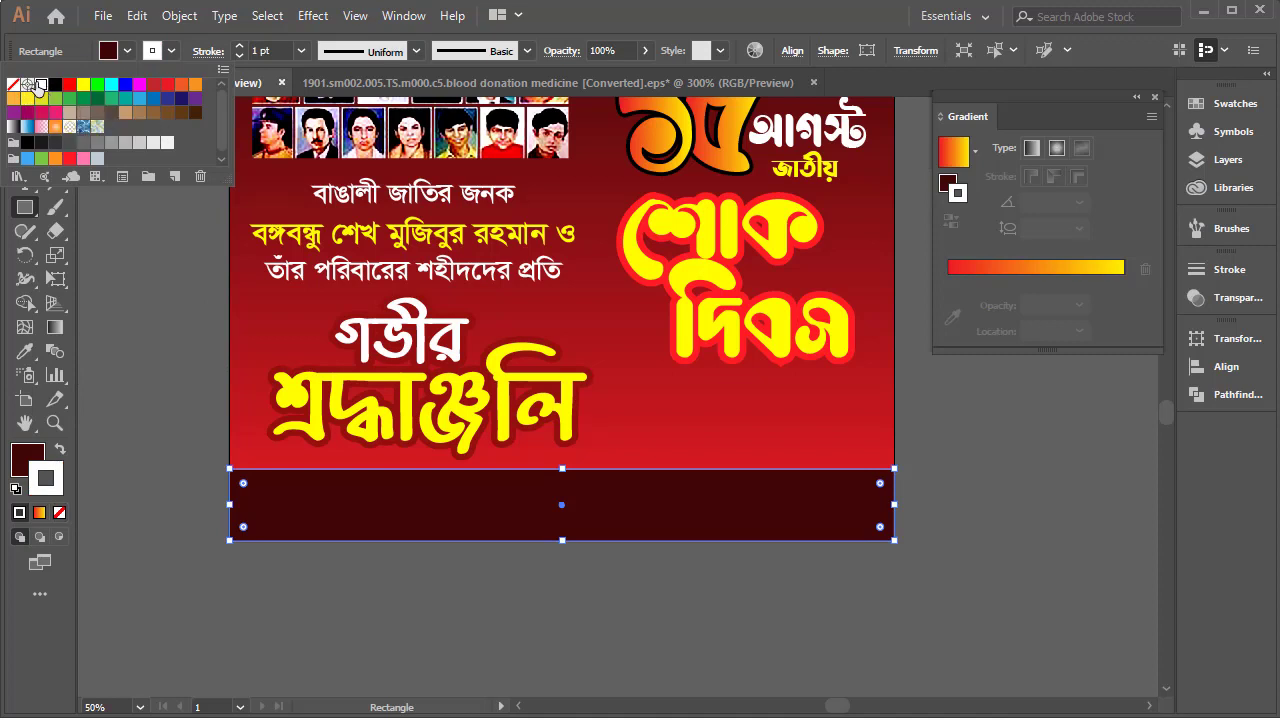
click(563, 20)
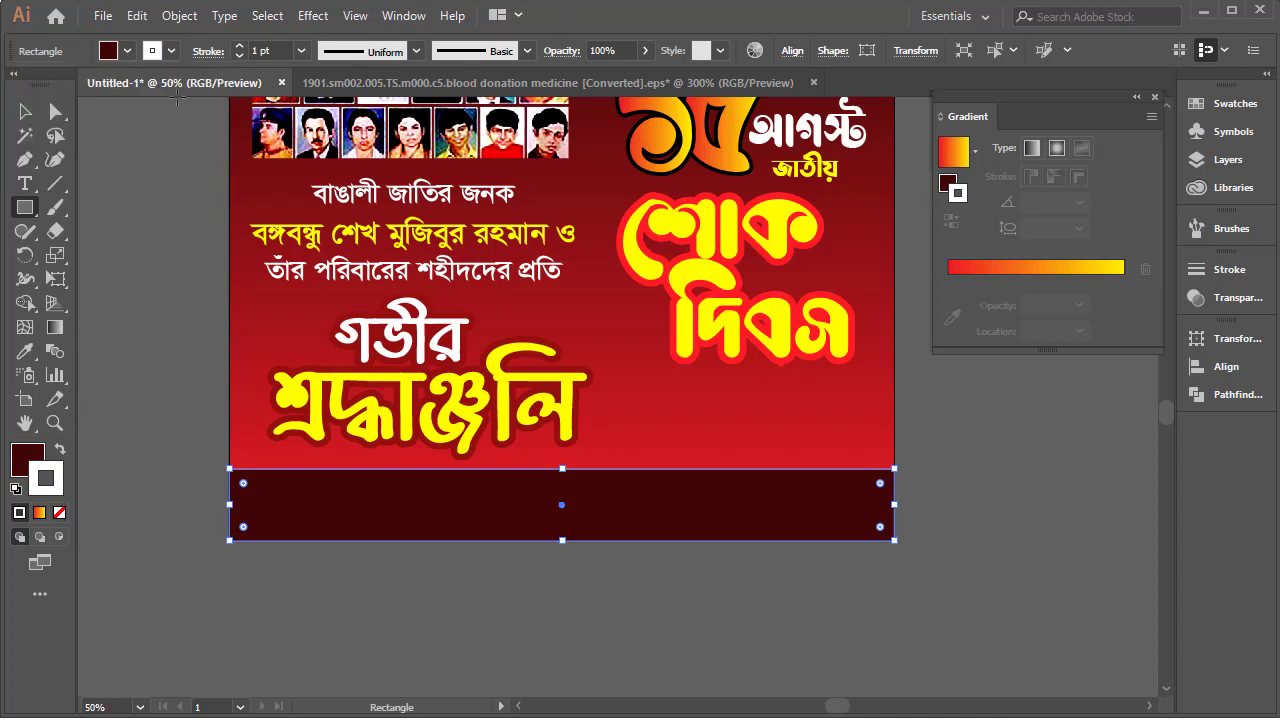
Give the band a white fill with no stroke.
click(156, 51)
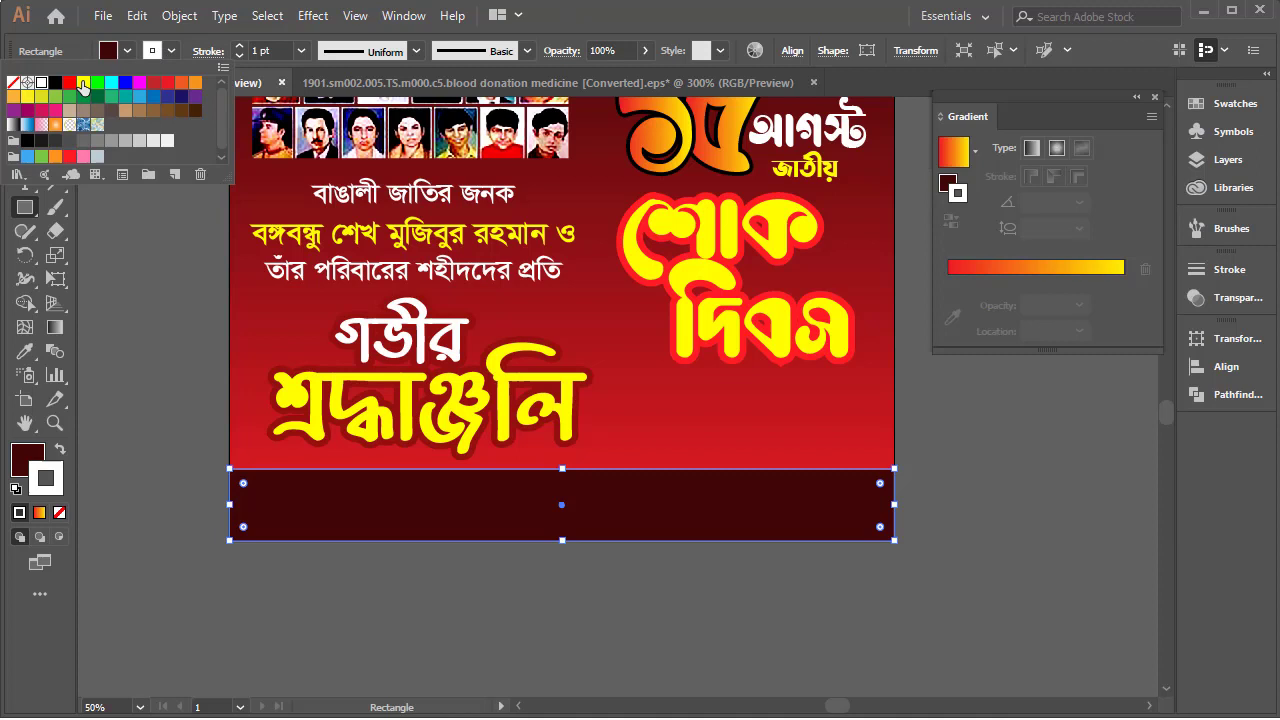
click(14, 83)
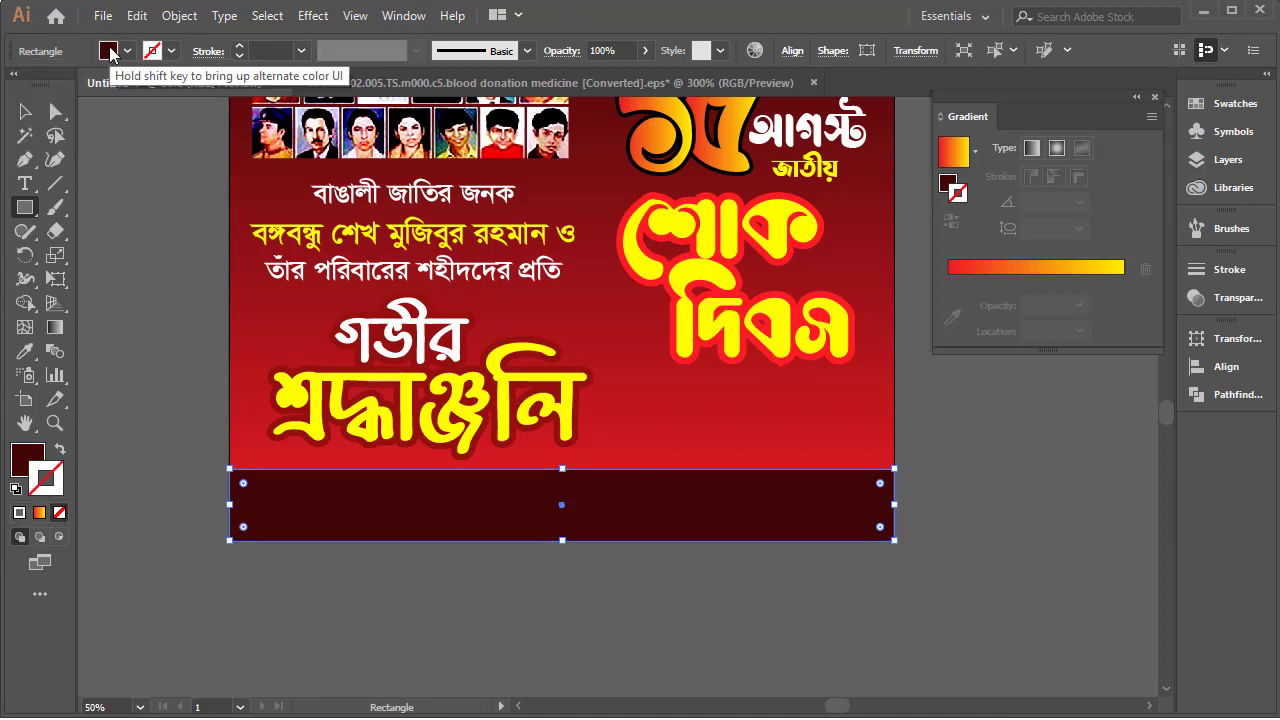
click(108, 51)
click(41, 82)
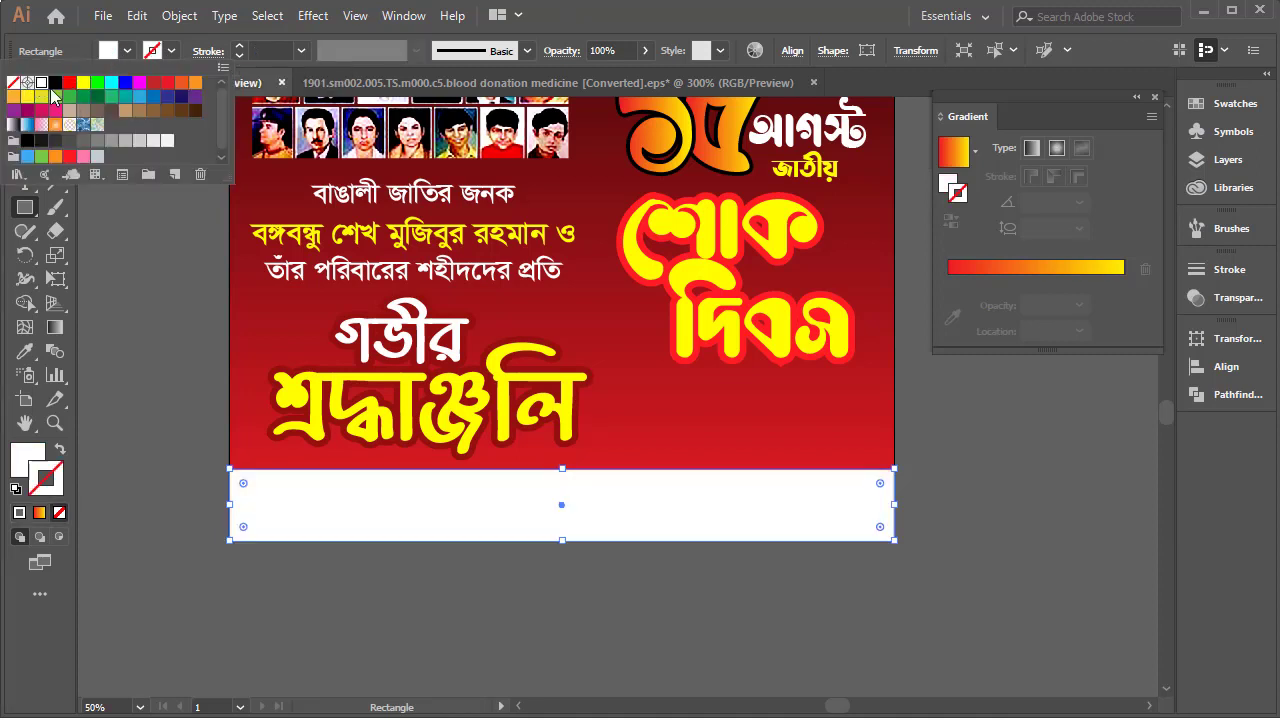
click(448, 591)
click(521, 504)
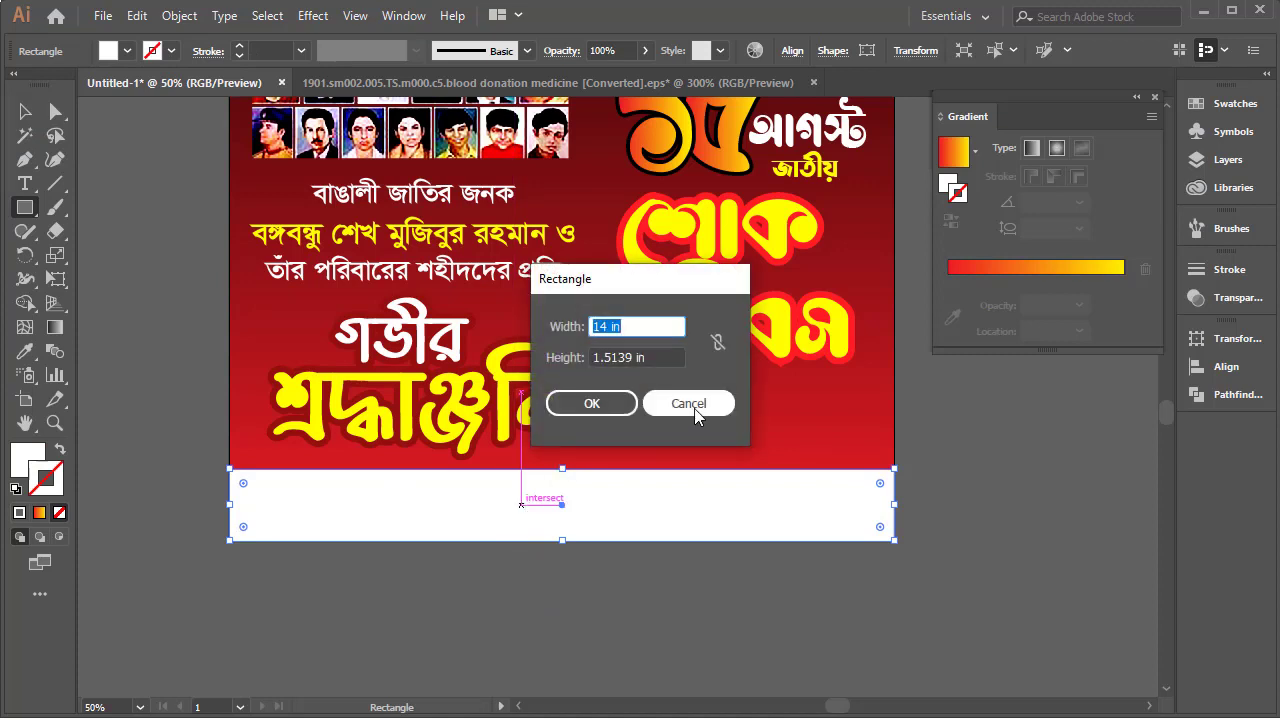
click(694, 408)
click(25, 111)
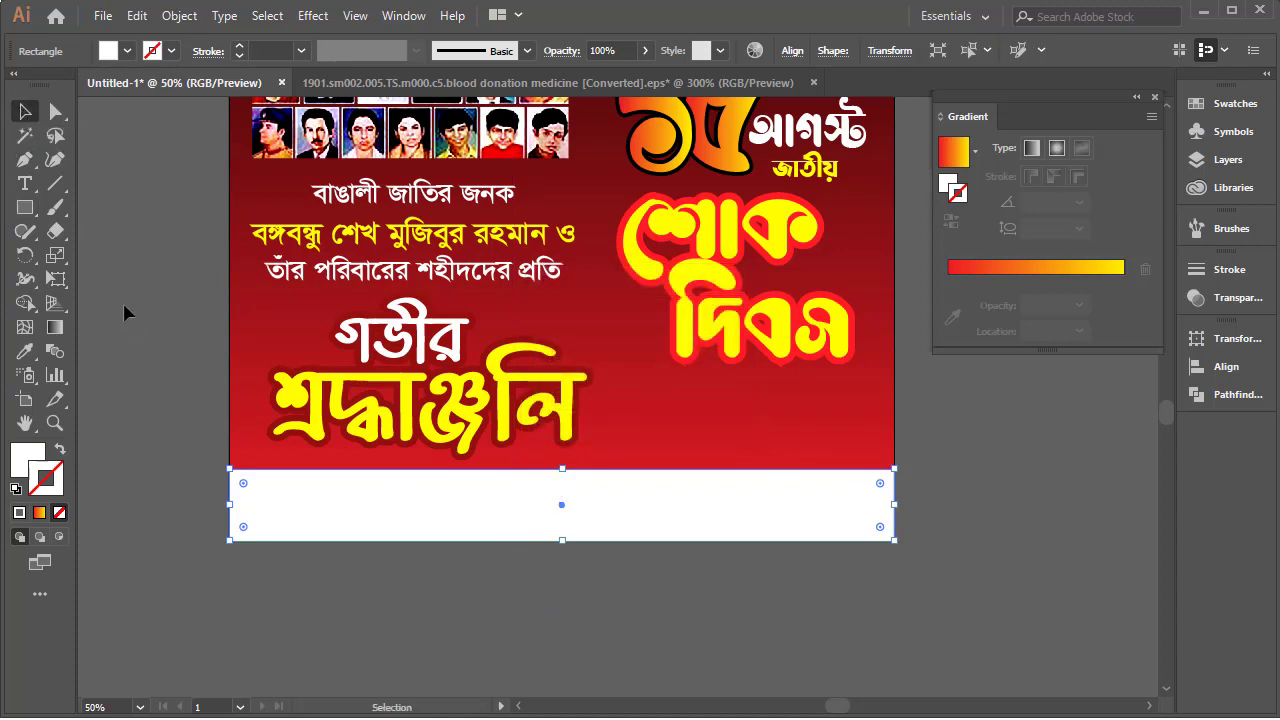
Roughen the white band's top edge into a torn look with the Wrinkle Tool.
click(54, 259)
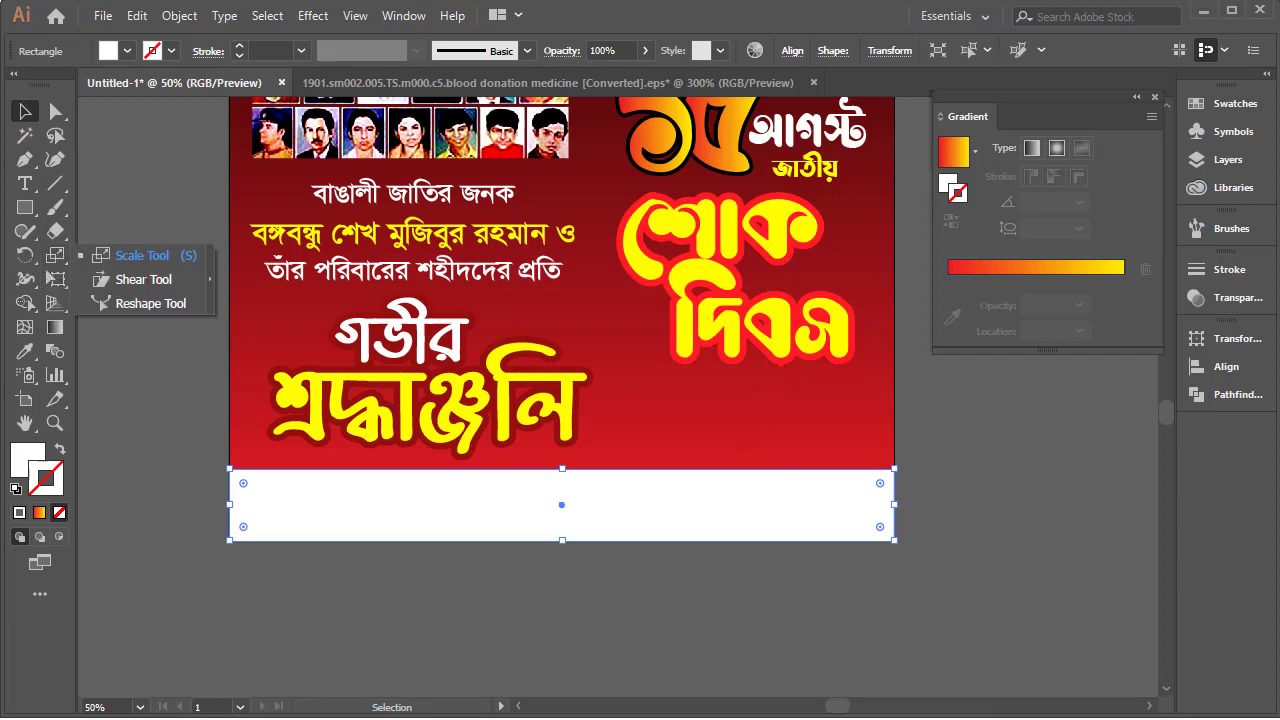
click(24, 279)
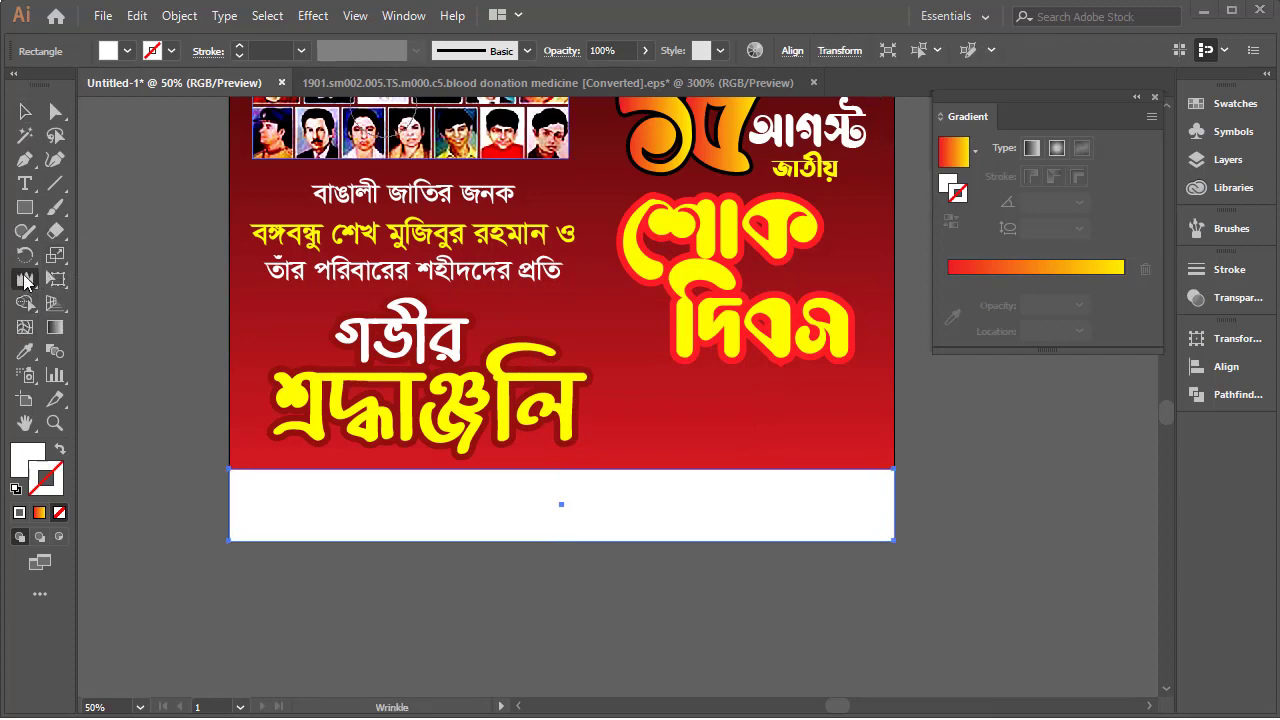
click(25, 282)
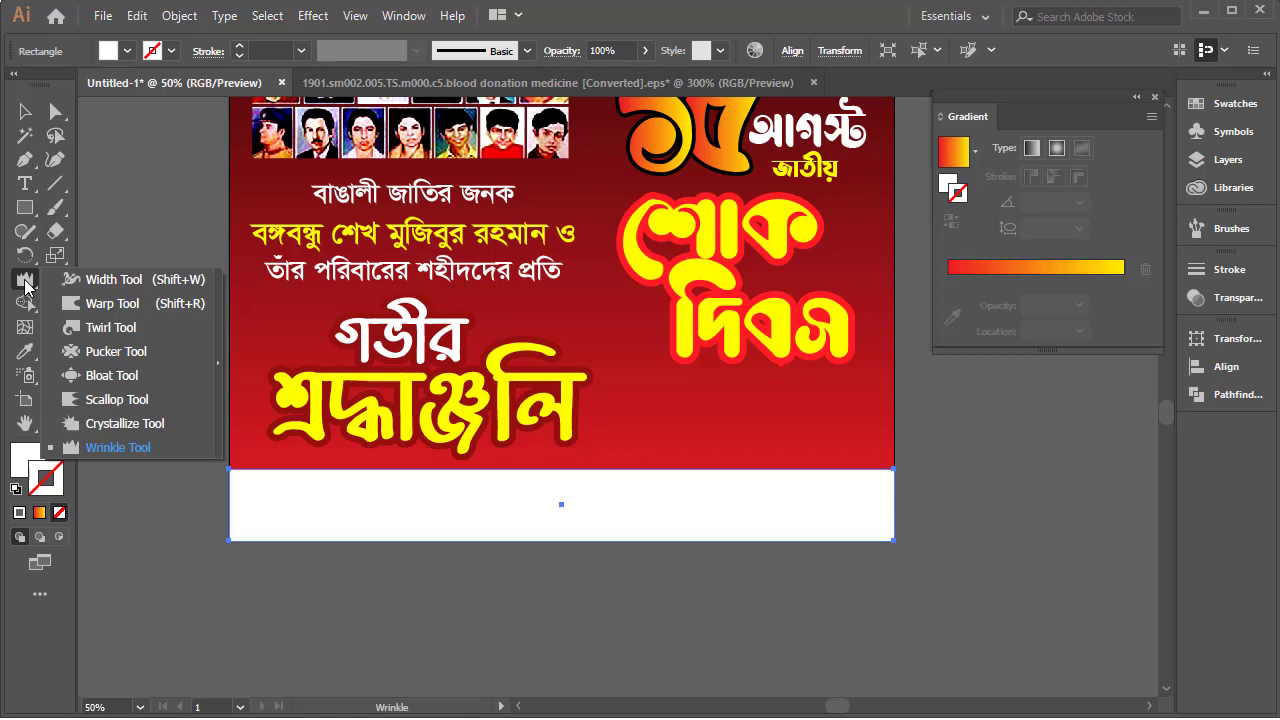
click(115, 447)
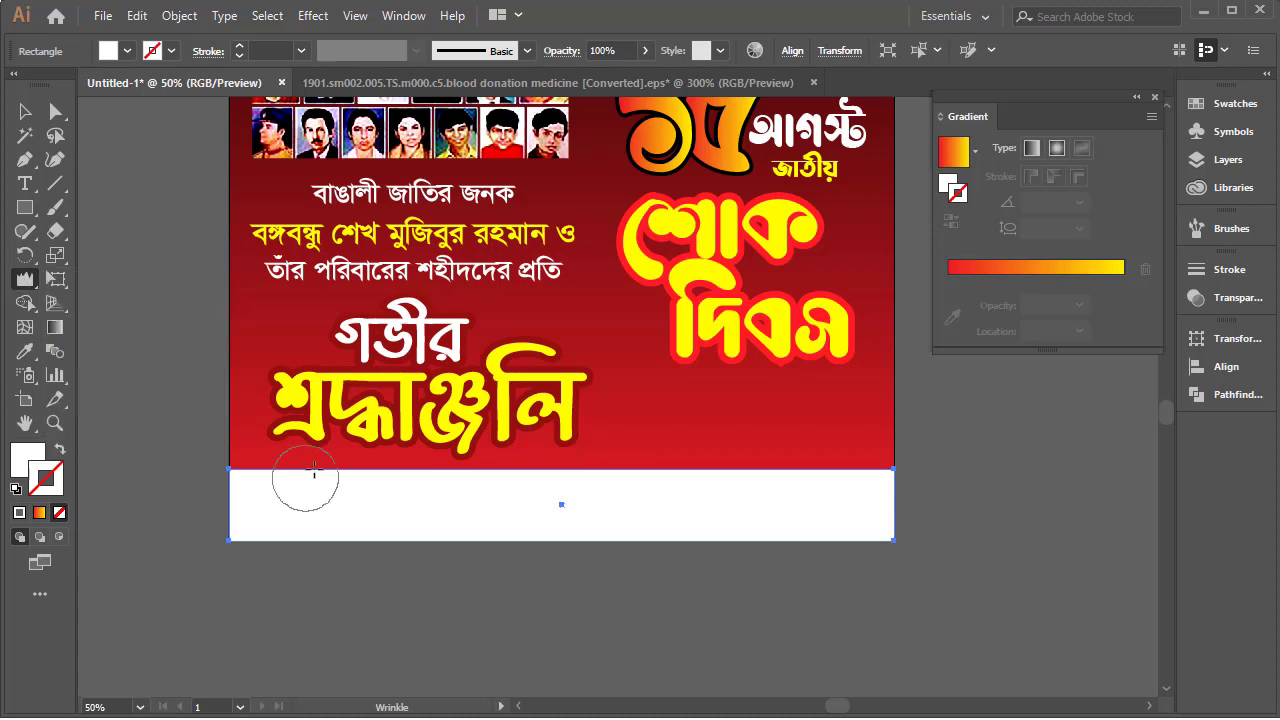
mouse_move(263, 472)
mouse_down()
mouse_move(691, 491)
mouse_move(866, 477)
mouse_move(478, 476)
mouse_move(543, 480)
mouse_move(394, 480)
mouse_move(360, 494)
mouse_move(294, 477)
mouse_up()
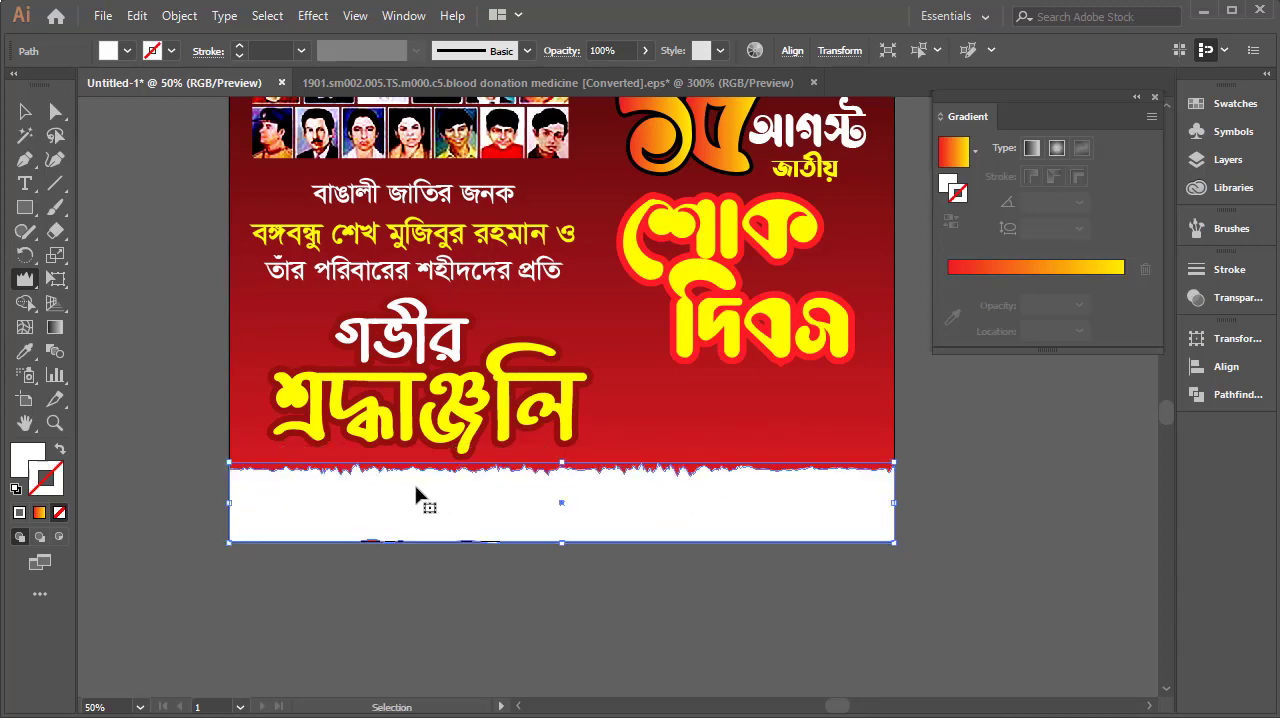
mouse_move(551, 480)
mouse_down()
mouse_move(612, 466)
mouse_move(614, 500)
mouse_up()
key(v)
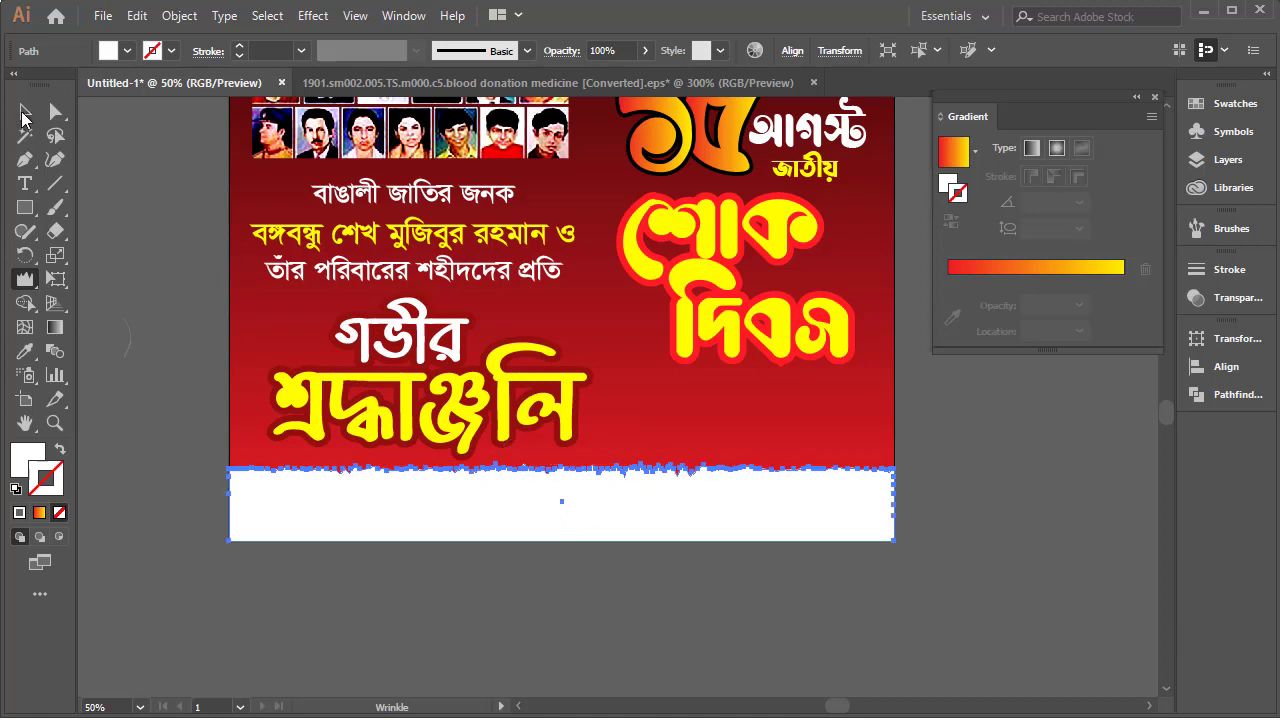
click(698, 574)
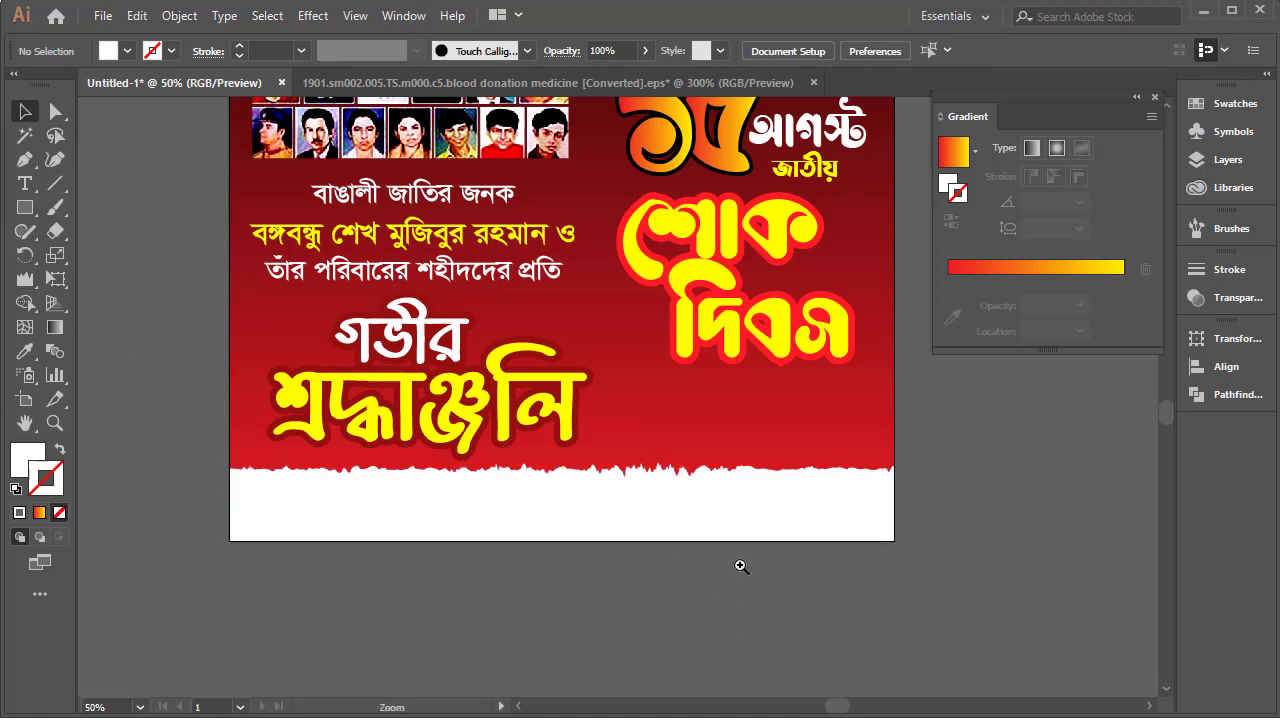
Alt-drag a copy of the three-line text block below the poster.
drag(740, 563, 709, 451)
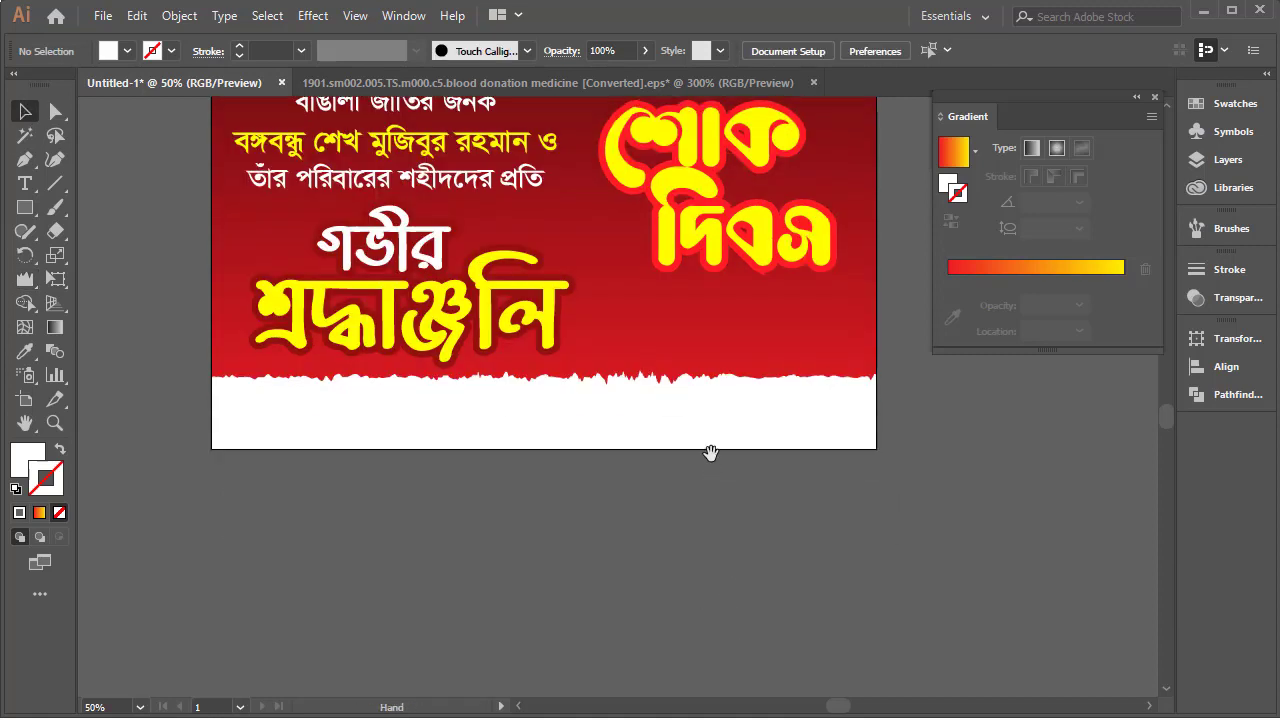
click(16, 176)
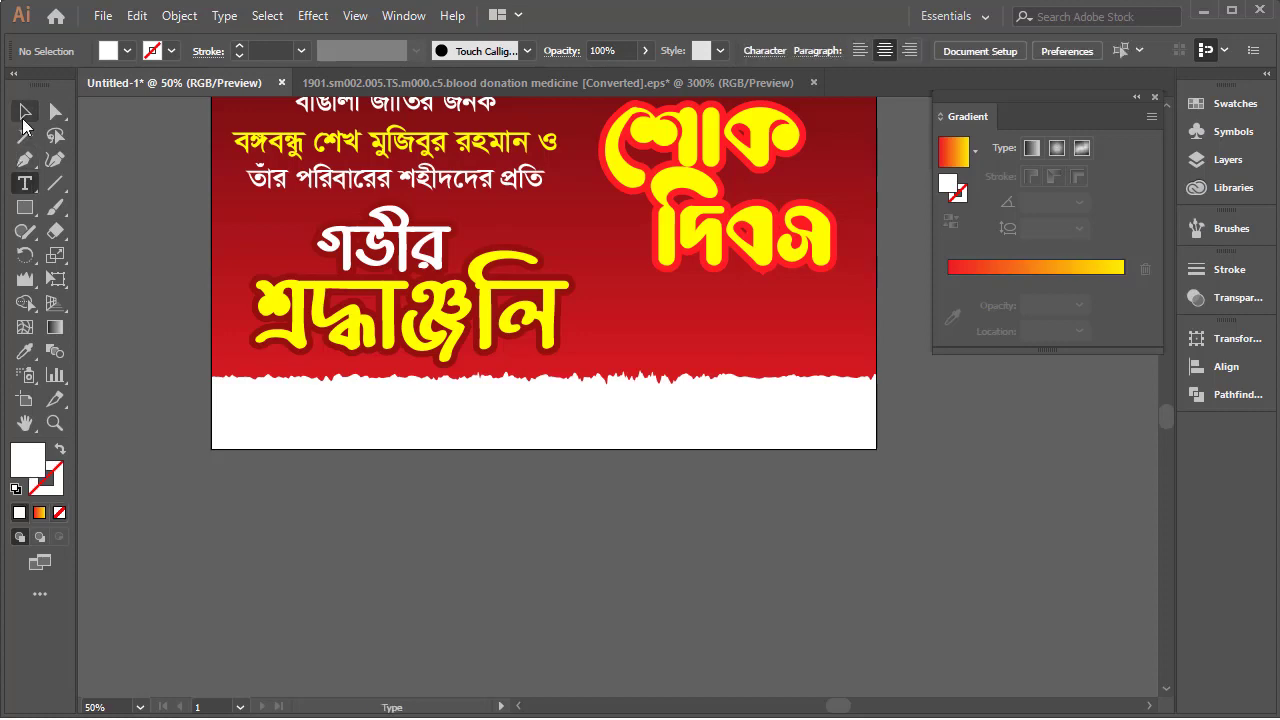
click(25, 114)
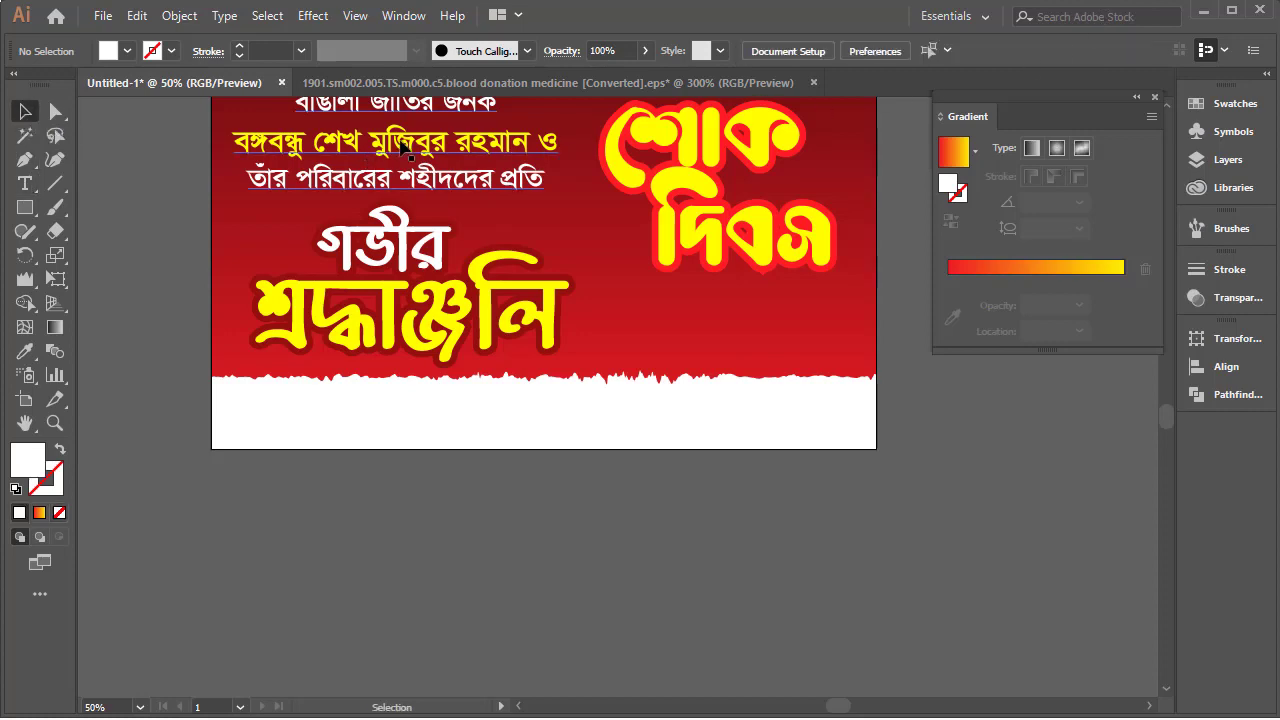
drag(430, 147, 506, 527)
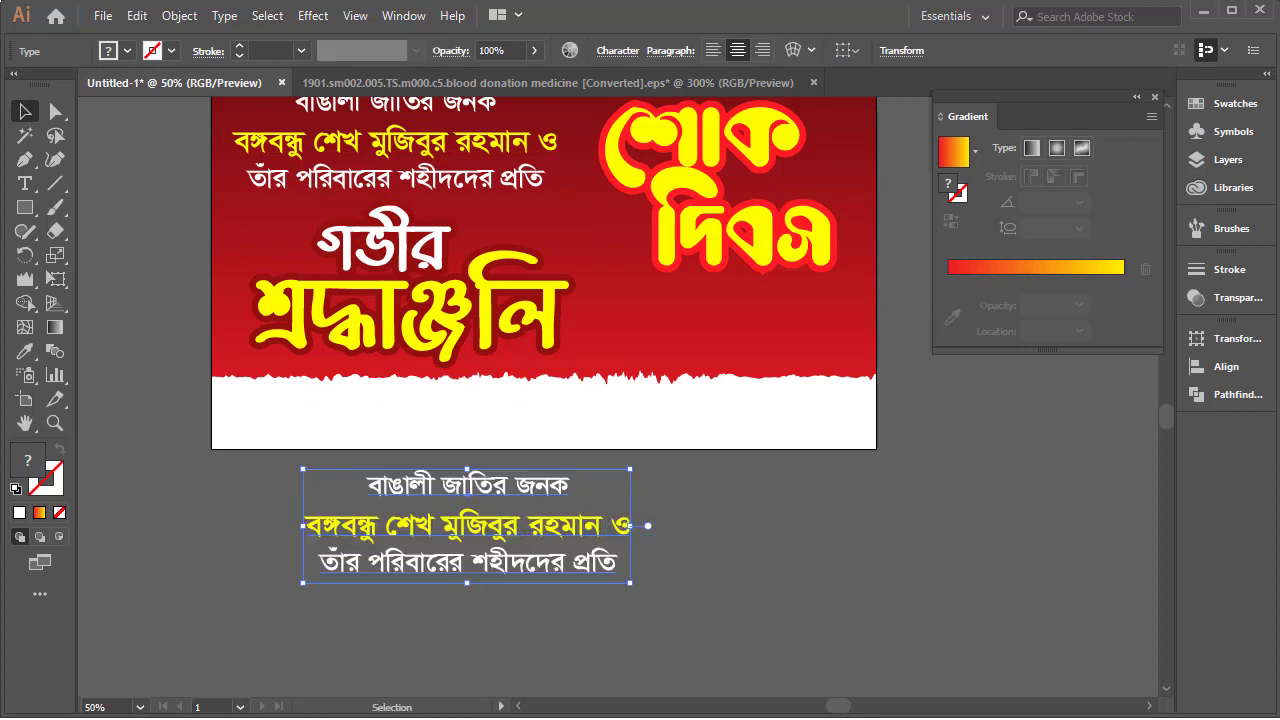
Replace the copy's text with the credit line শ্রদ্ধাবনতঃ গ্রাফিক টিউটোরিয়াল.
double_click(527, 520)
triple_click(528, 520)
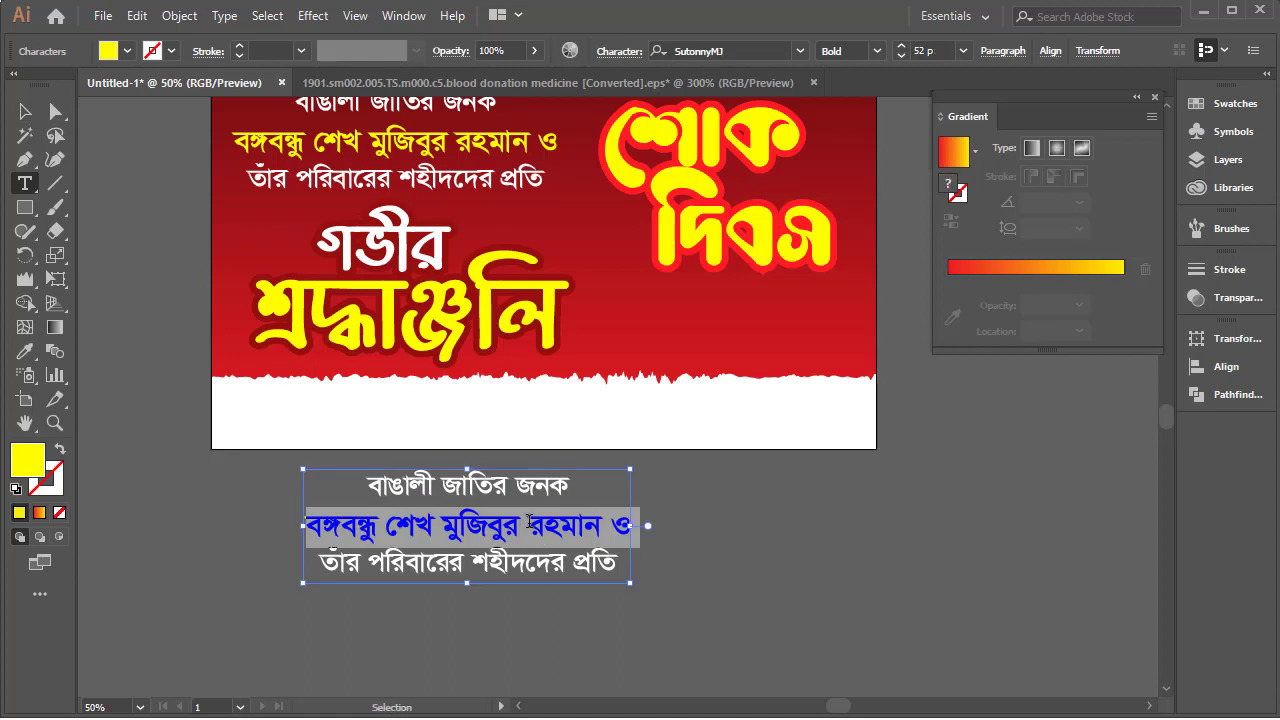
key(ctrl+a)
text(শ)
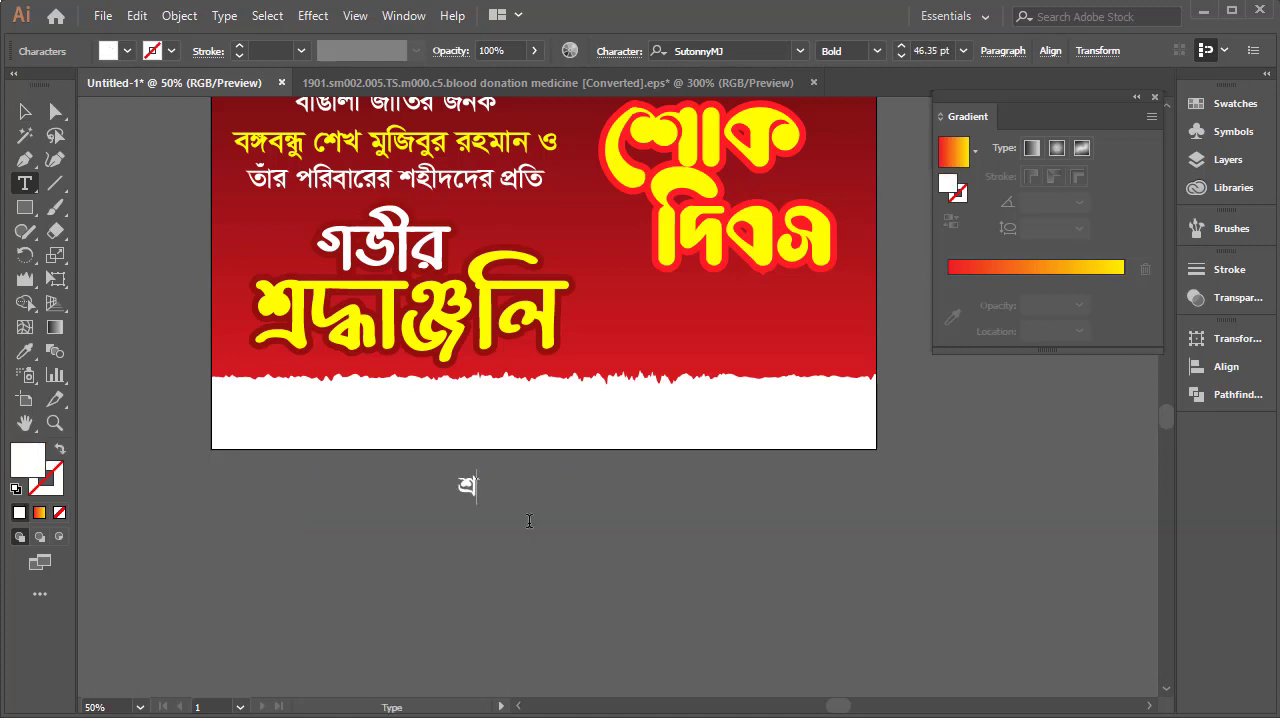
text(দখা)
key(BackSpace)
key(BackSpace)
key(BackSpace)
text(দ্)
text(ধাবত)
key(BackSpace)
text(নত)
text(ঃ)
text( গ্রাফিক)
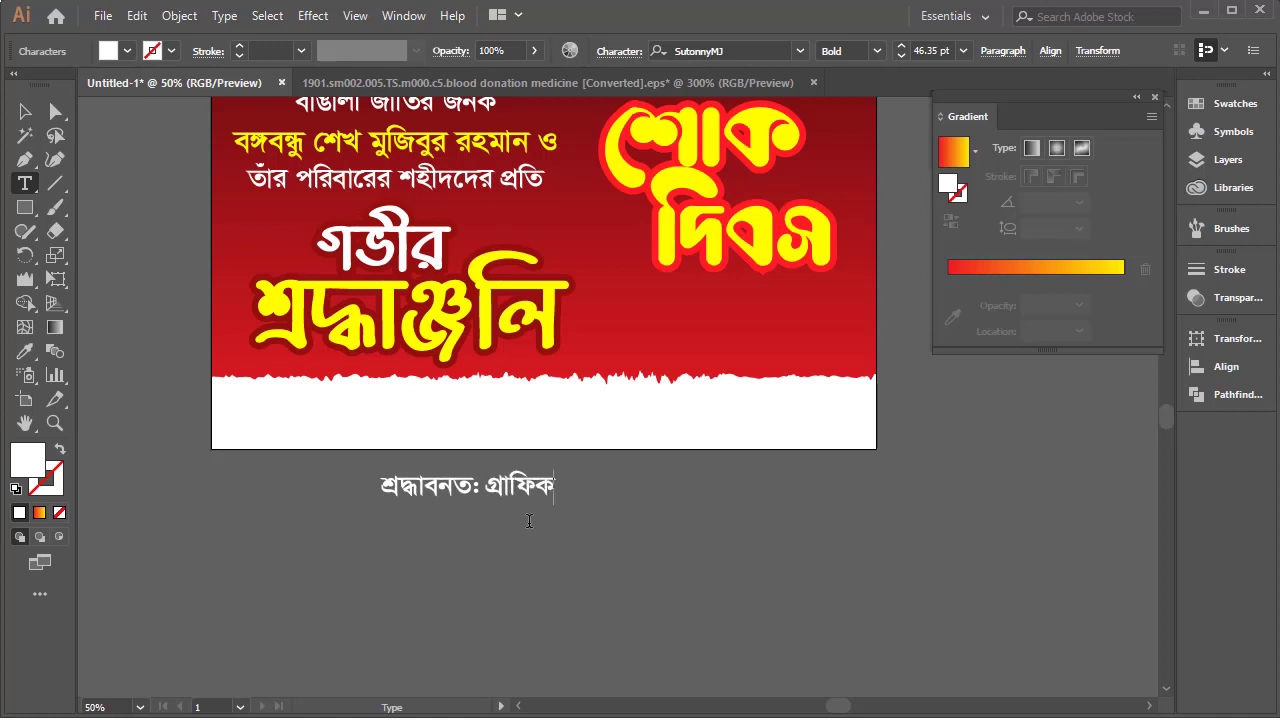
text( িটউ)
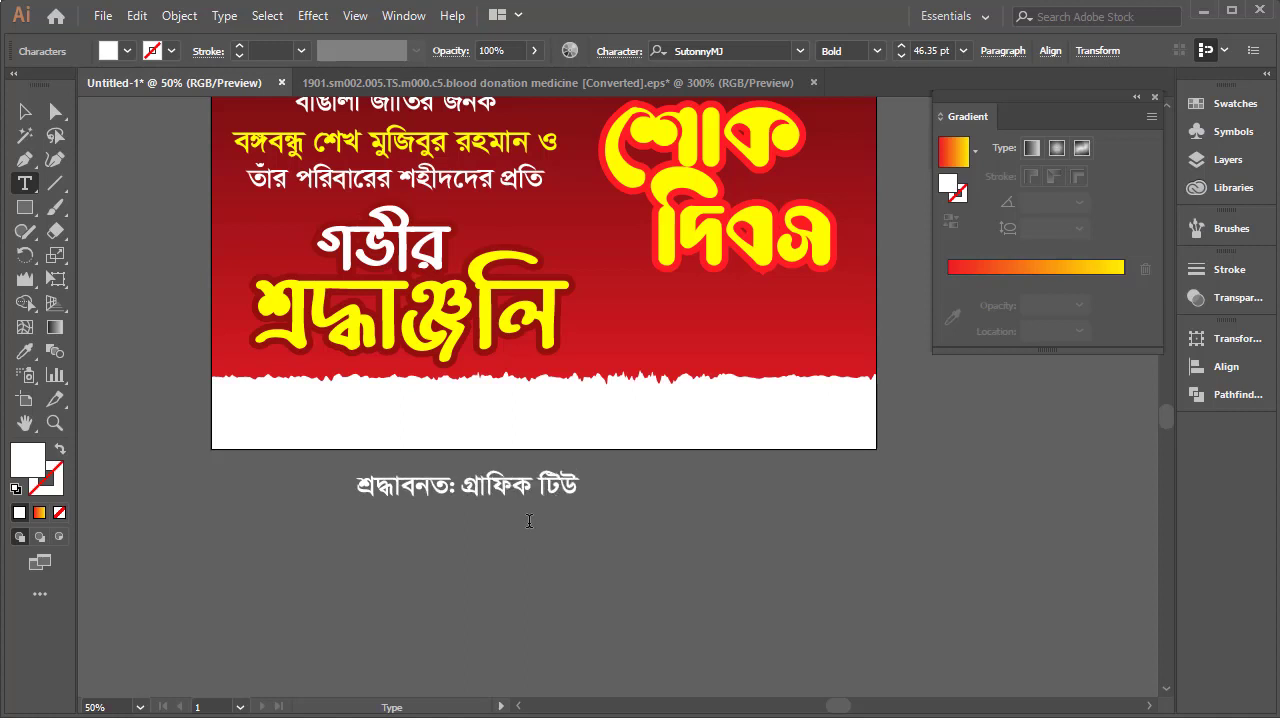
text(টোরিয়াল)
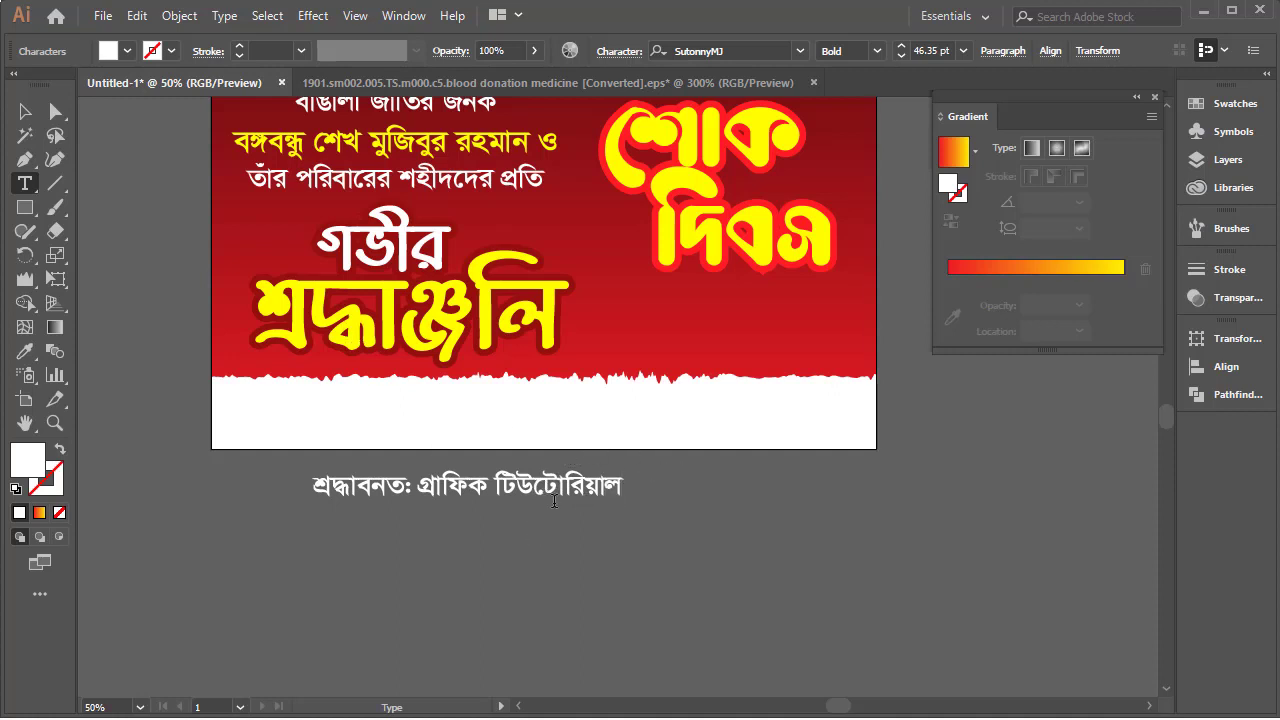
Enlarge the credit line, move it into the white band and fill it black.
click(25, 111)
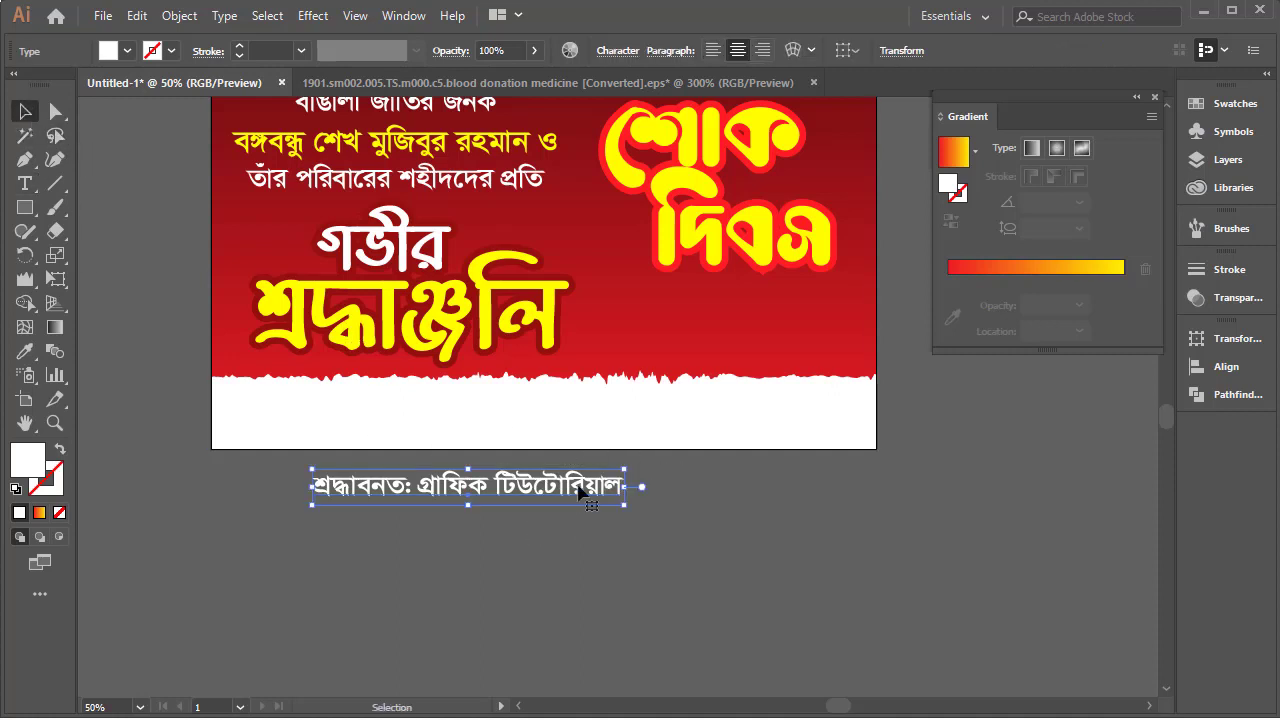
drag(626, 487, 664, 487)
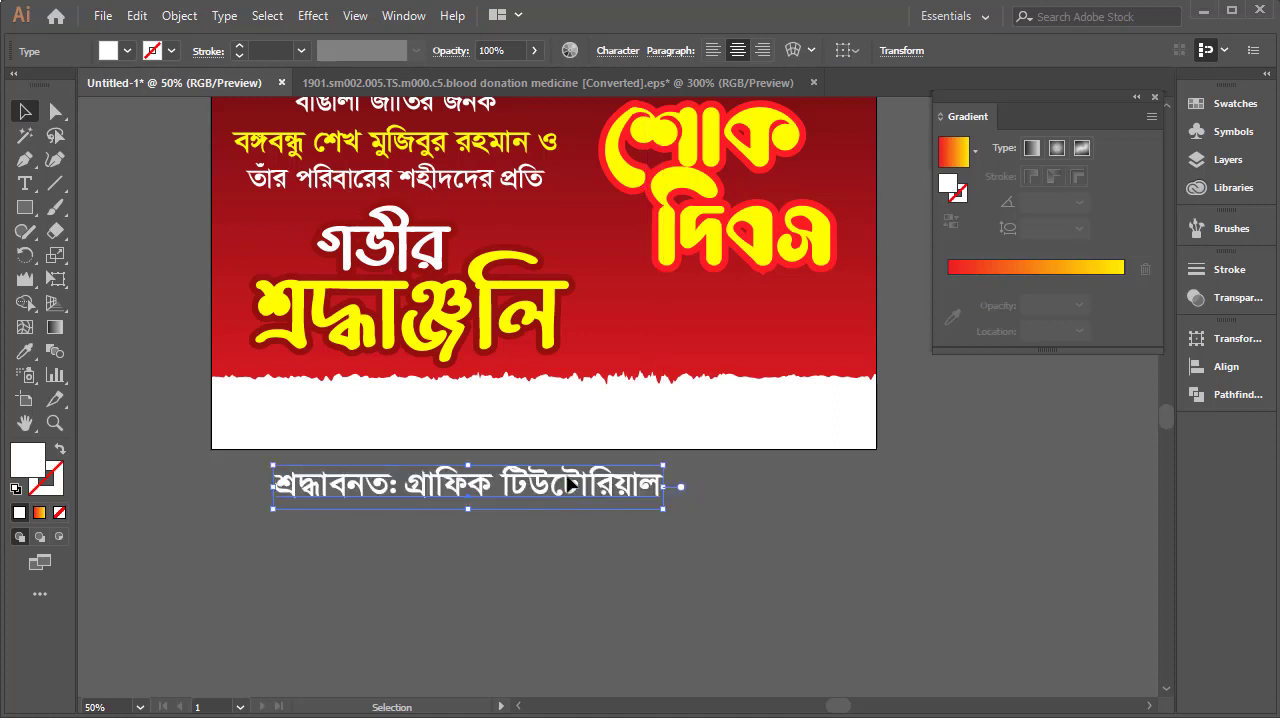
drag(588, 472, 640, 425)
click(120, 50)
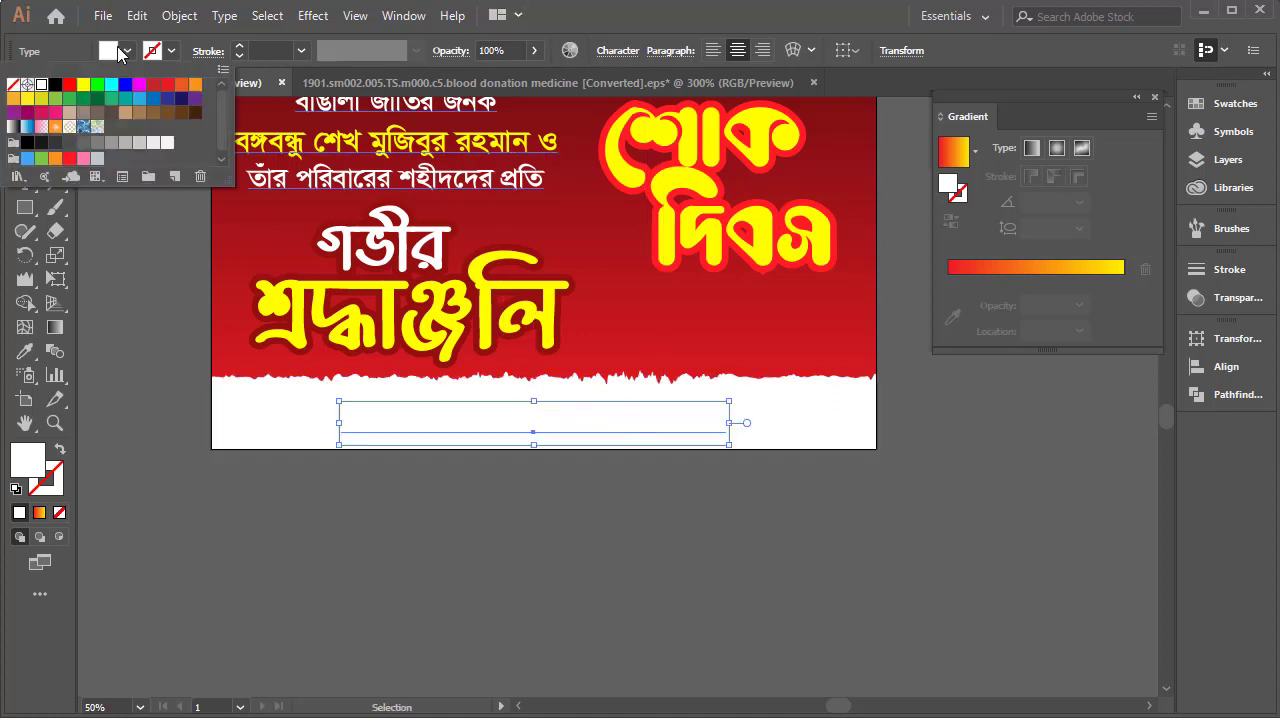
click(57, 88)
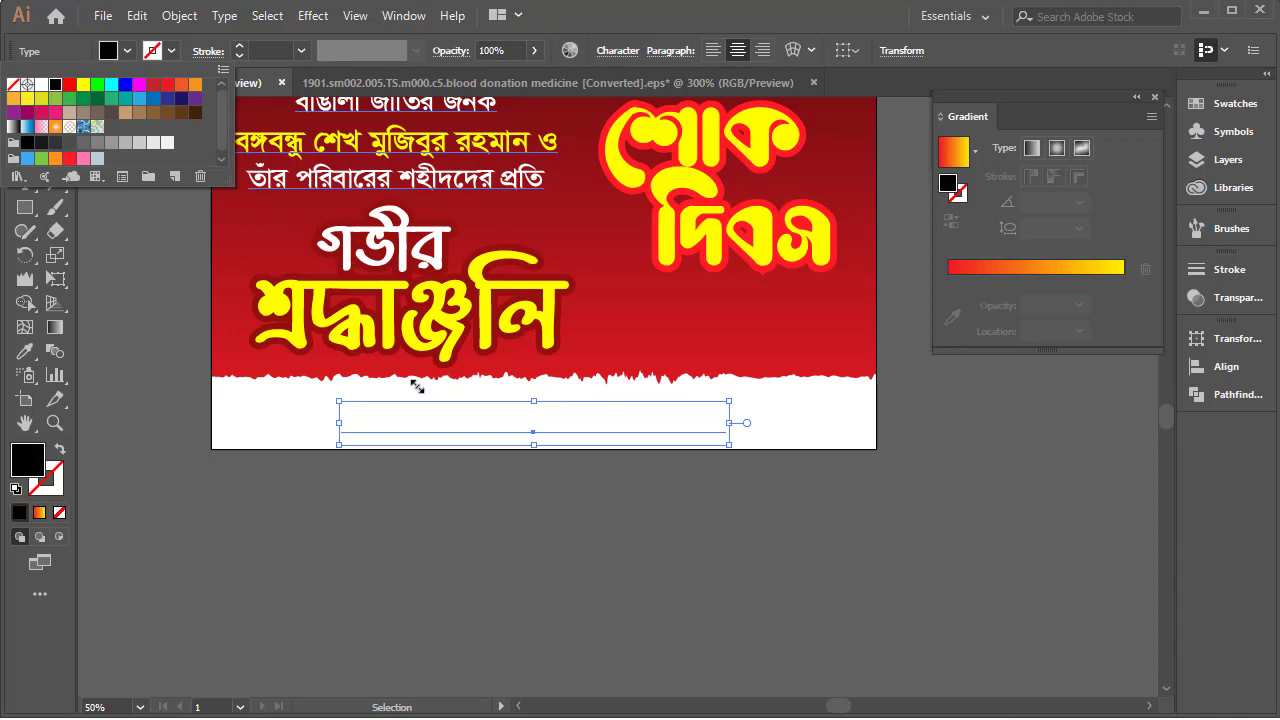
click(779, 29)
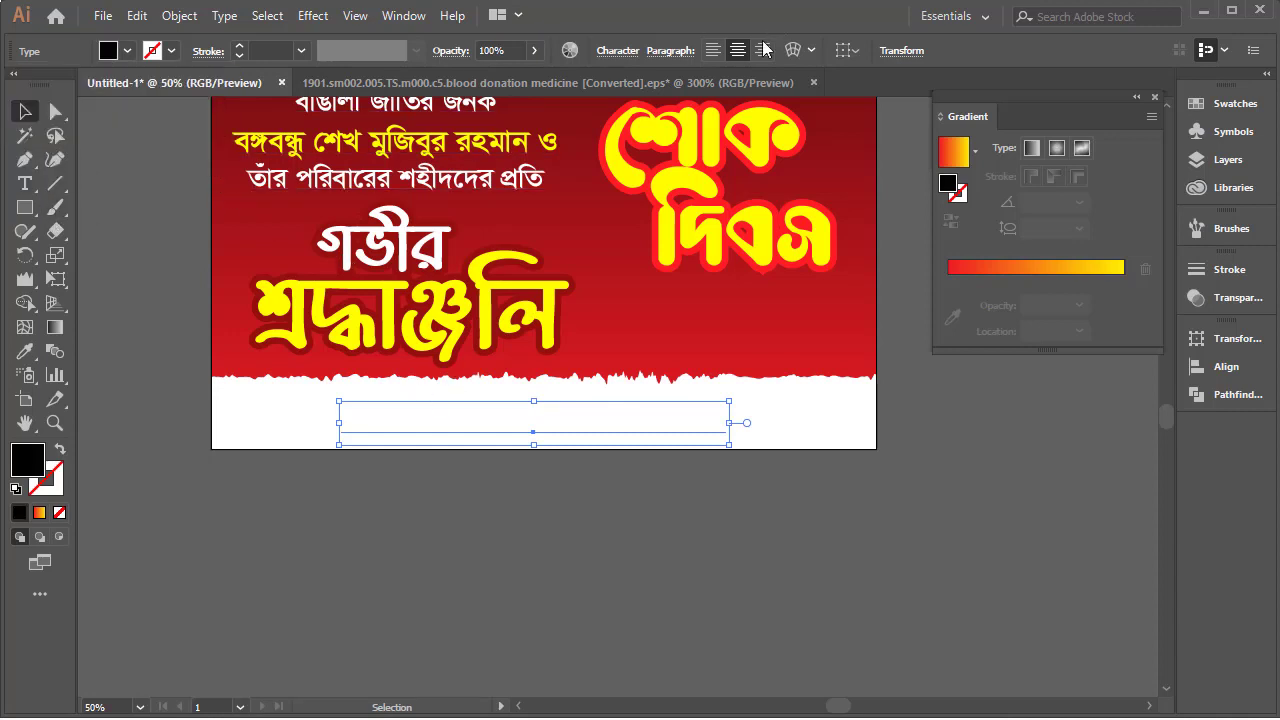
Bring the credit line to the front and zoom out to the whole poster.
right_click(540, 430)
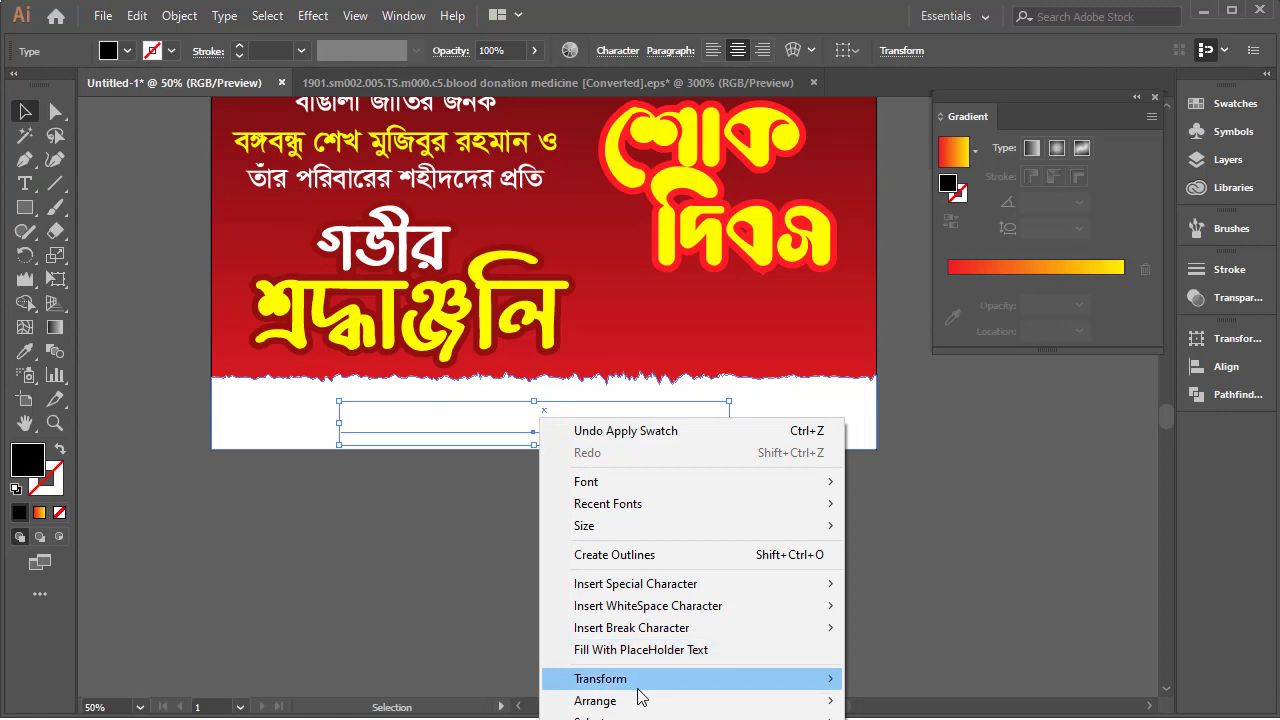
mouse_move(690, 701)
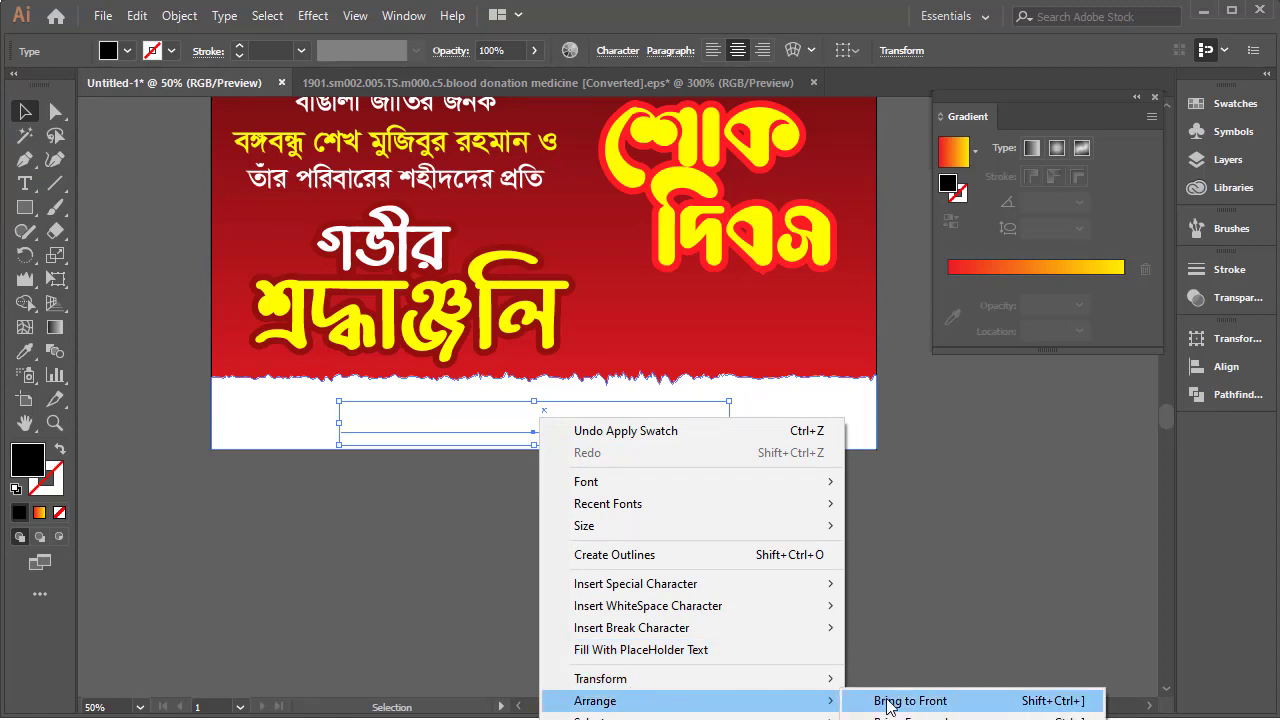
click(888, 702)
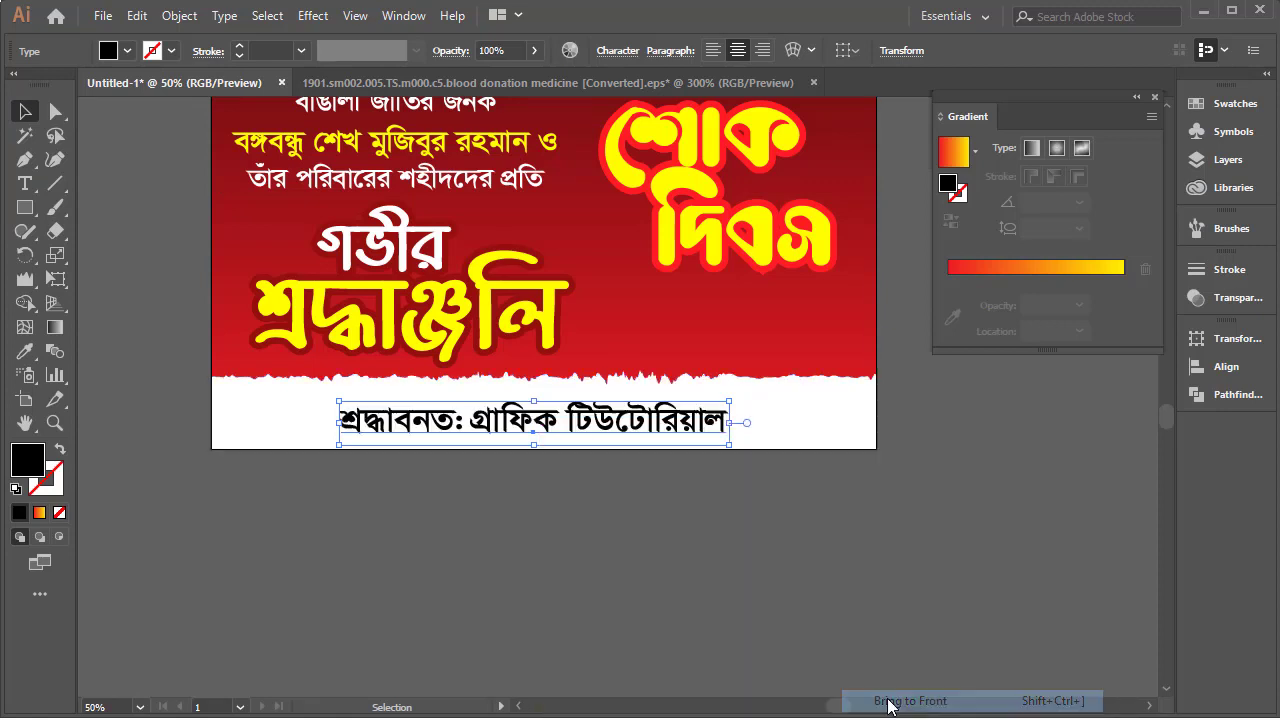
click(640, 506)
alt+click(640, 366)
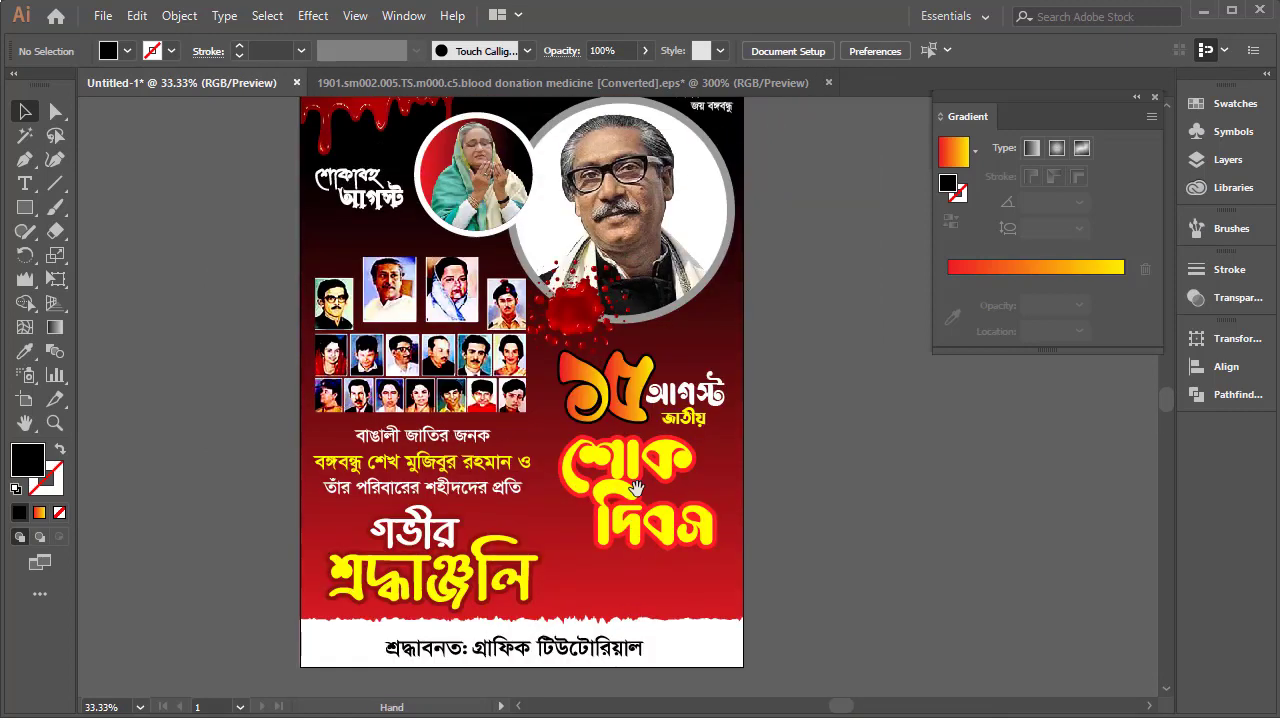
alt+click(641, 437)
drag(641, 437, 570, 494)
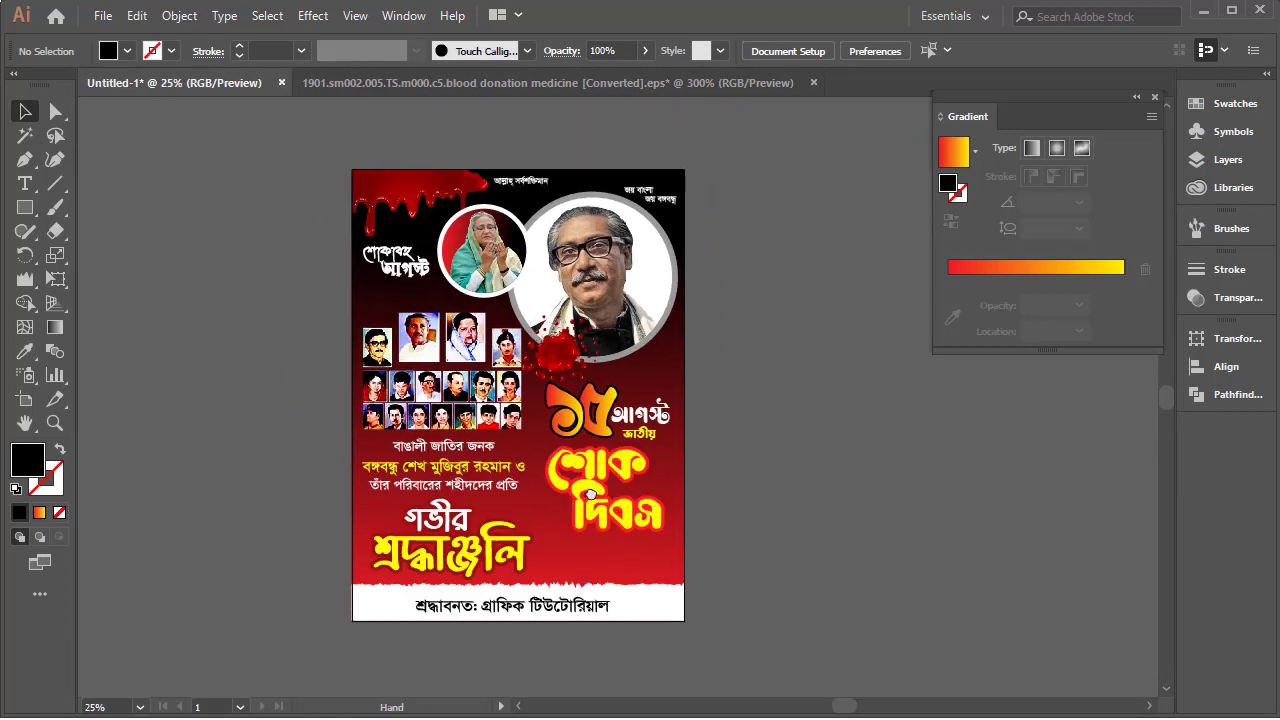